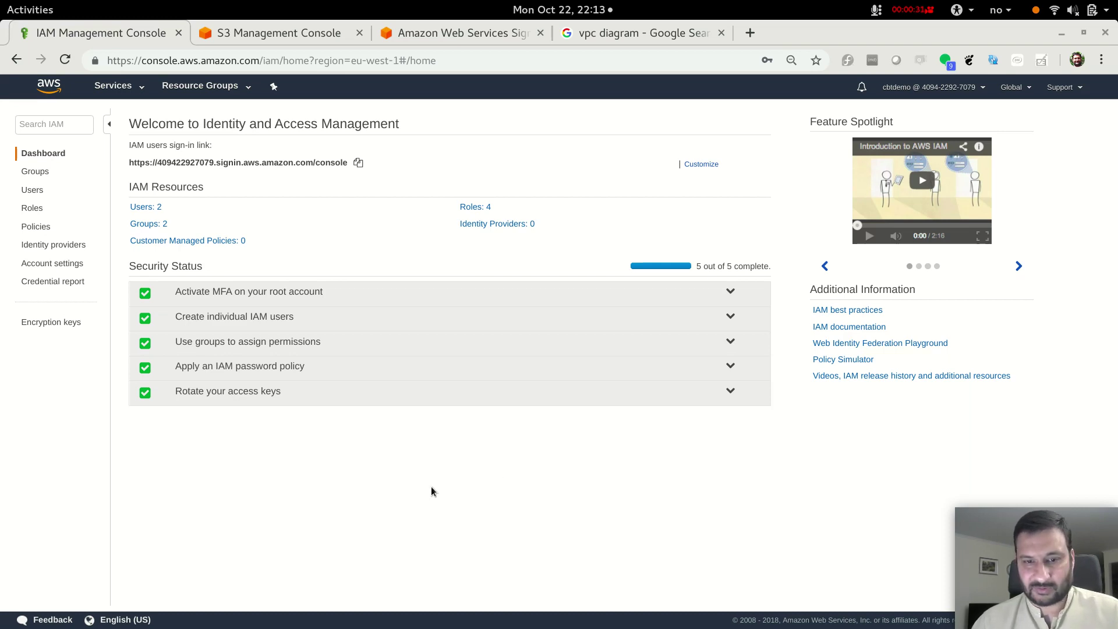
# Step: Open the EC2 dashboard for the Ireland region and check the available regions
pyautogui.click(122, 85)
pyautogui.click(122, 85)
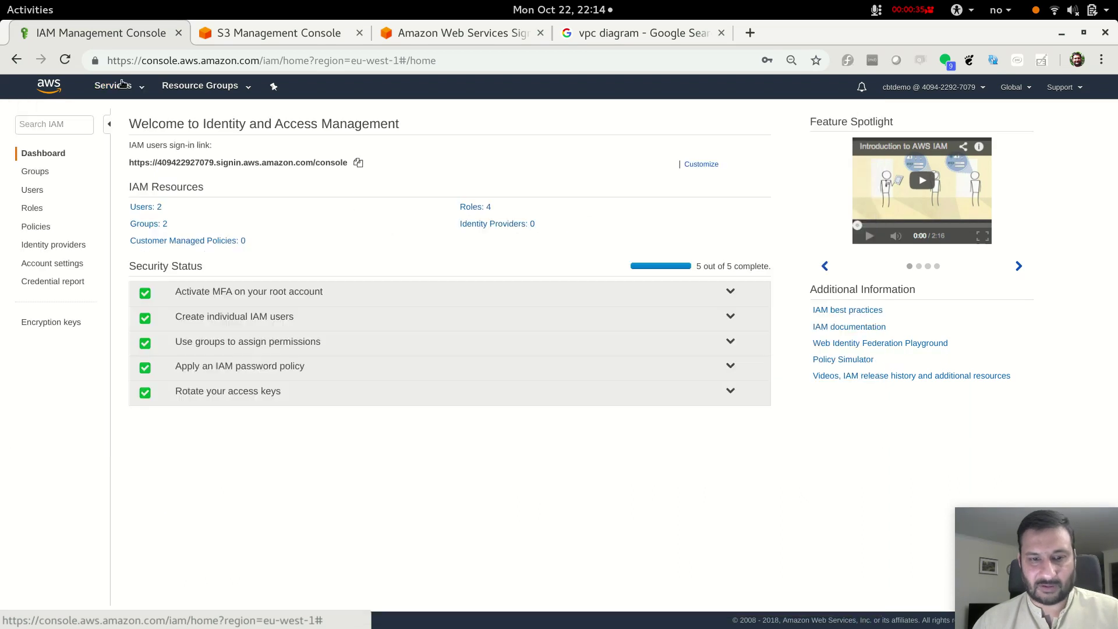
pyautogui.click(122, 85)
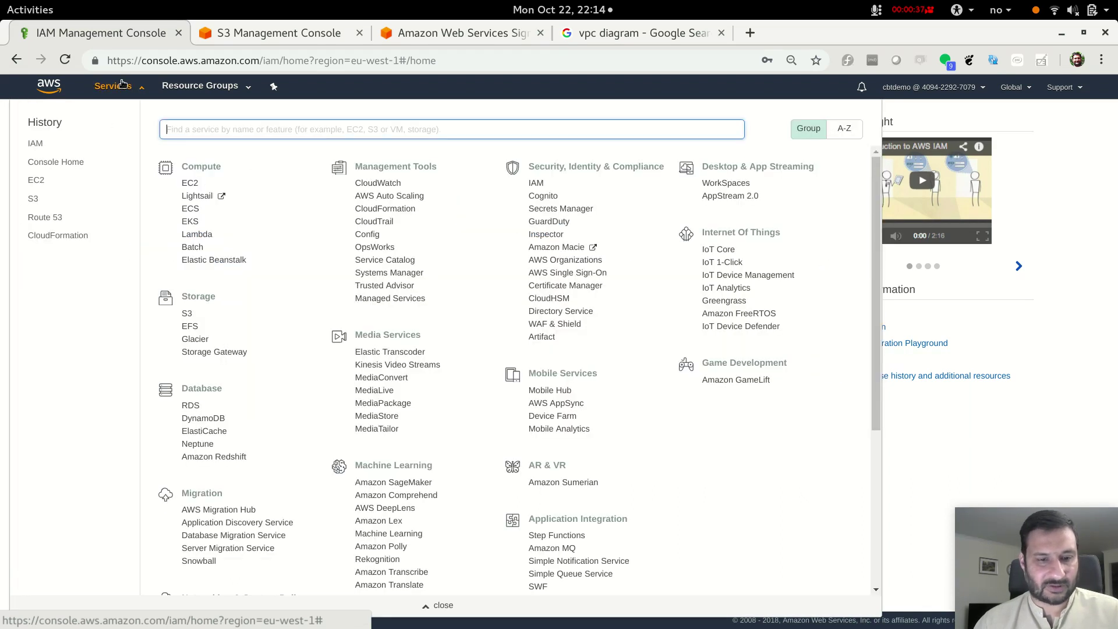
pyautogui.click(38, 181)
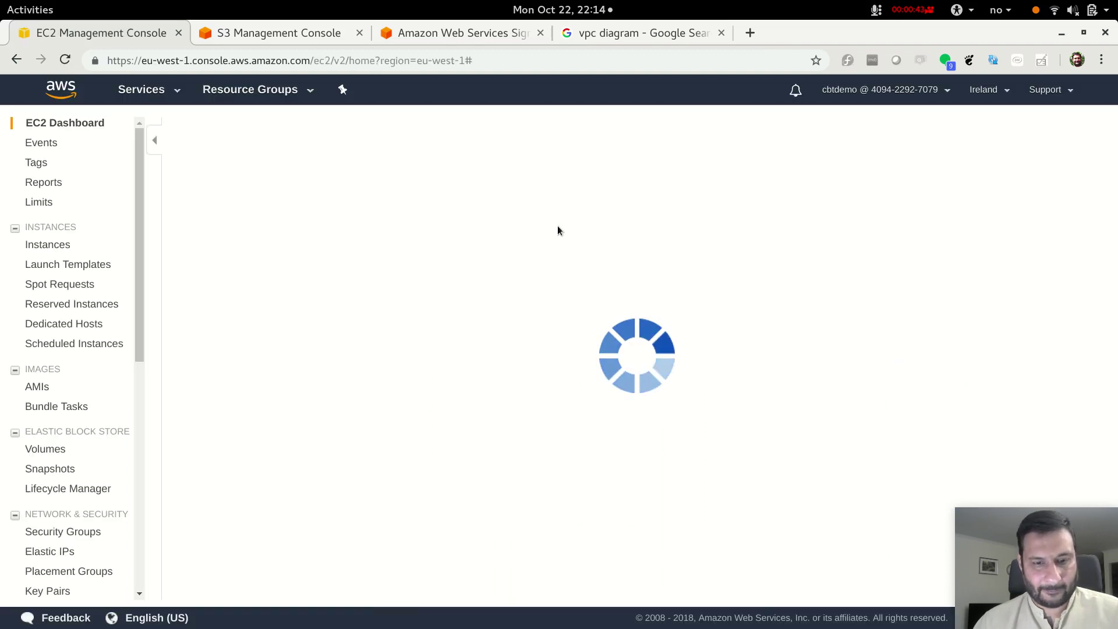
pyautogui.click(1007, 95)
pyautogui.click(1007, 95)
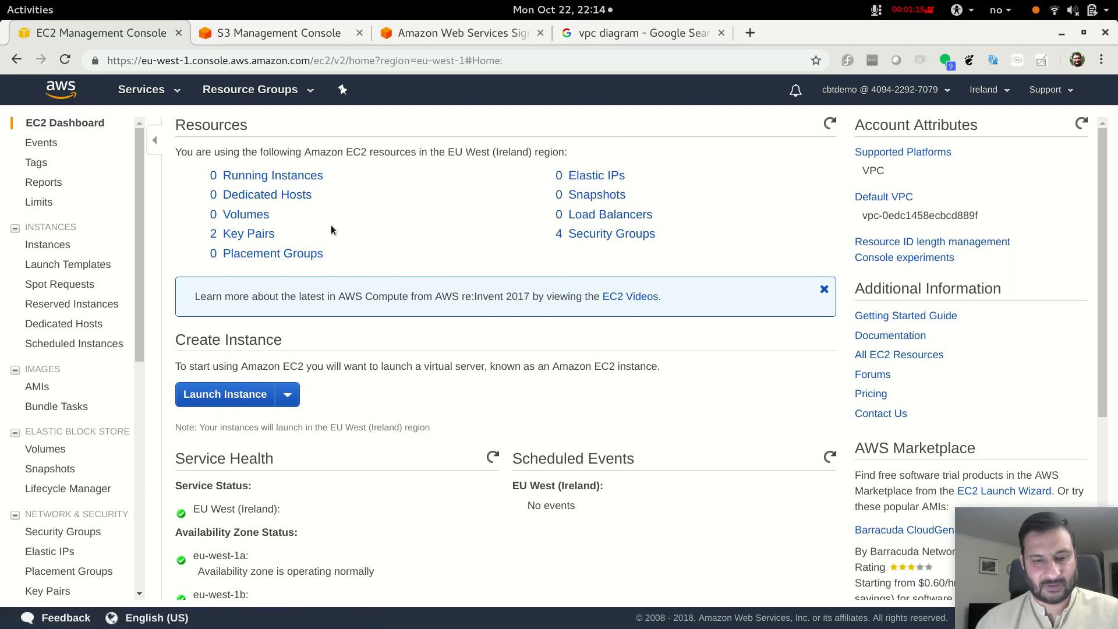
# Step: Delete both existing EC2 key pairs in the Ireland region
pyautogui.click(249, 234)
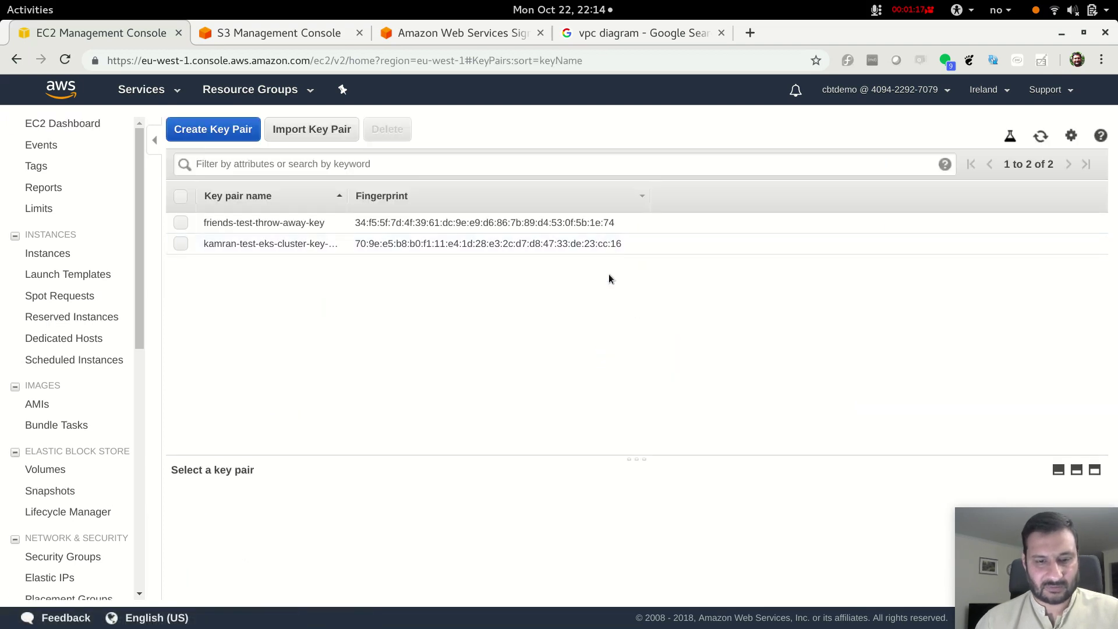
pyautogui.click(181, 223)
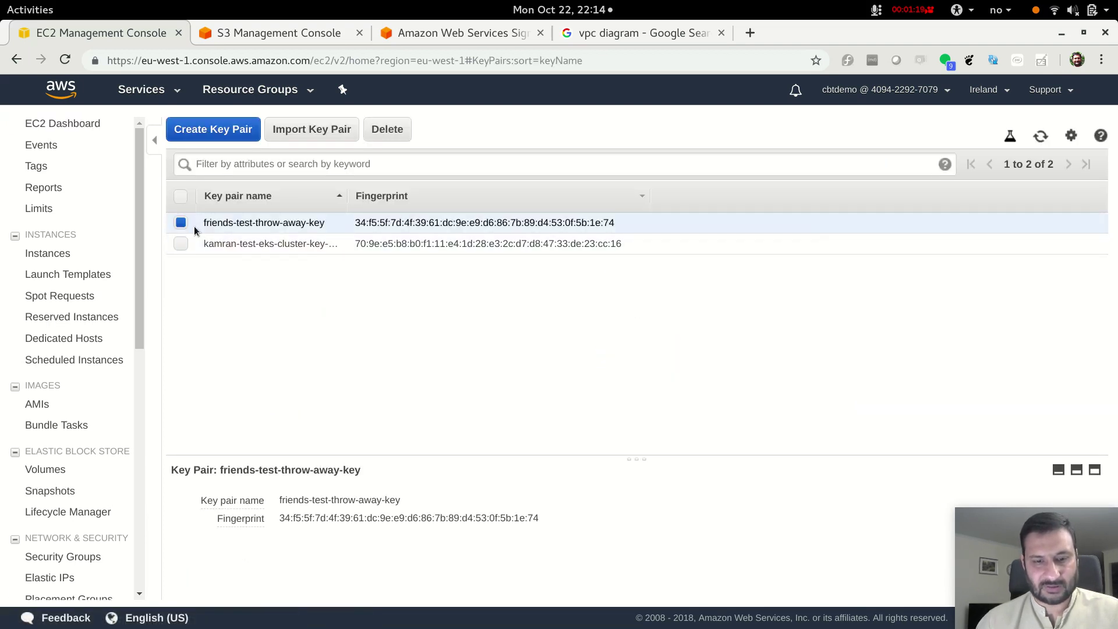
pyautogui.click(183, 241)
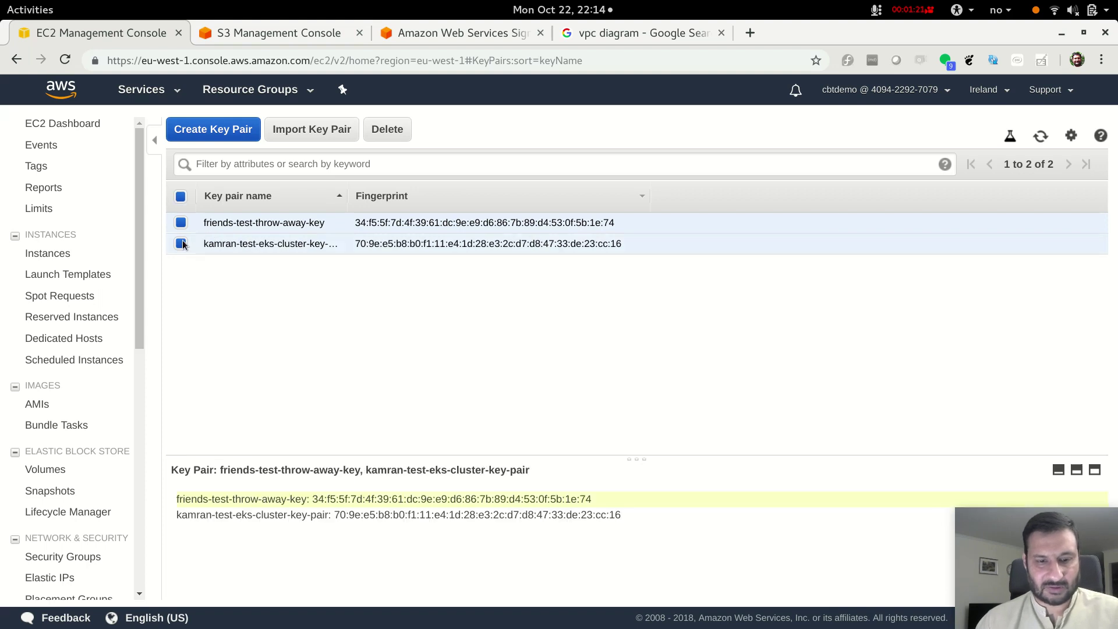
pyautogui.click(402, 131)
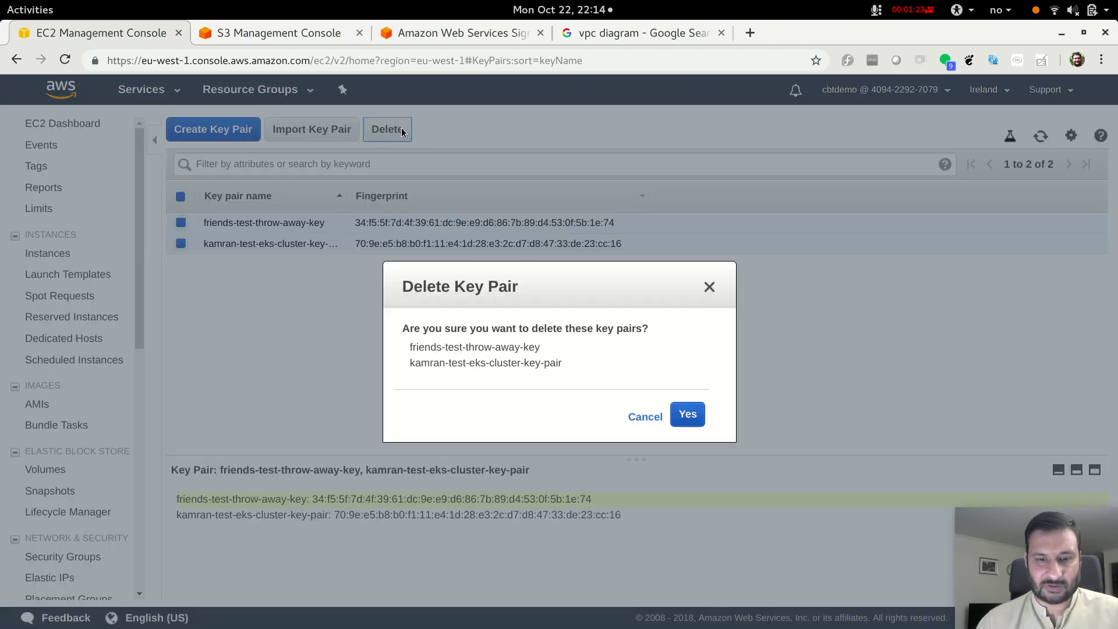
pyautogui.click(687, 415)
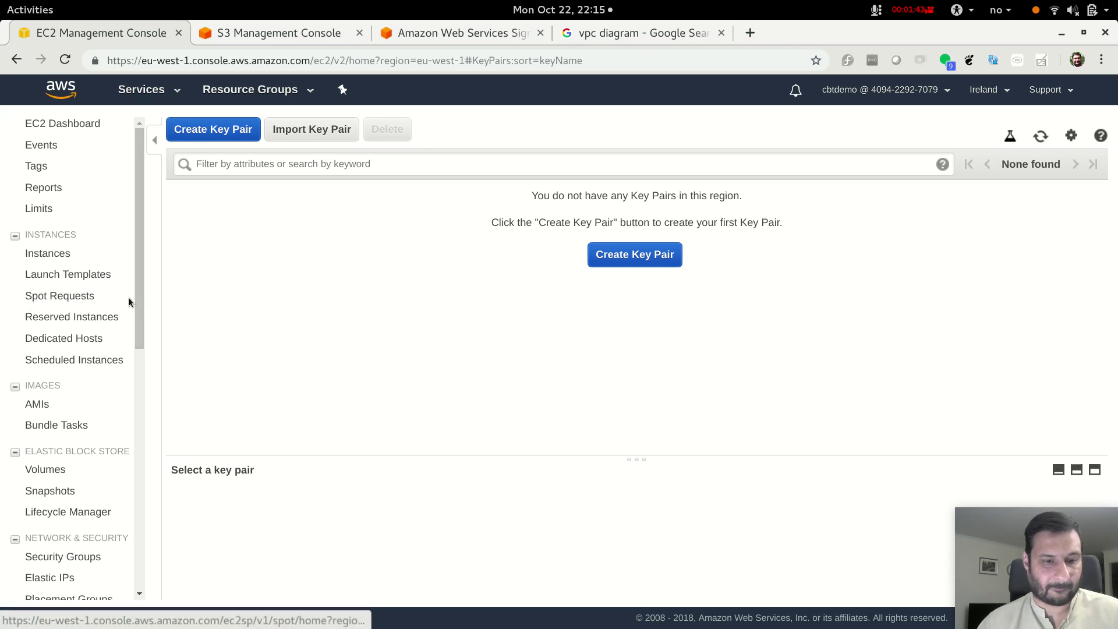
# Step: Select all the EC2 security groups and delete the non-default ones, sg_windows_test and sg_test_web_db_ftp
pyautogui.click(60, 121)
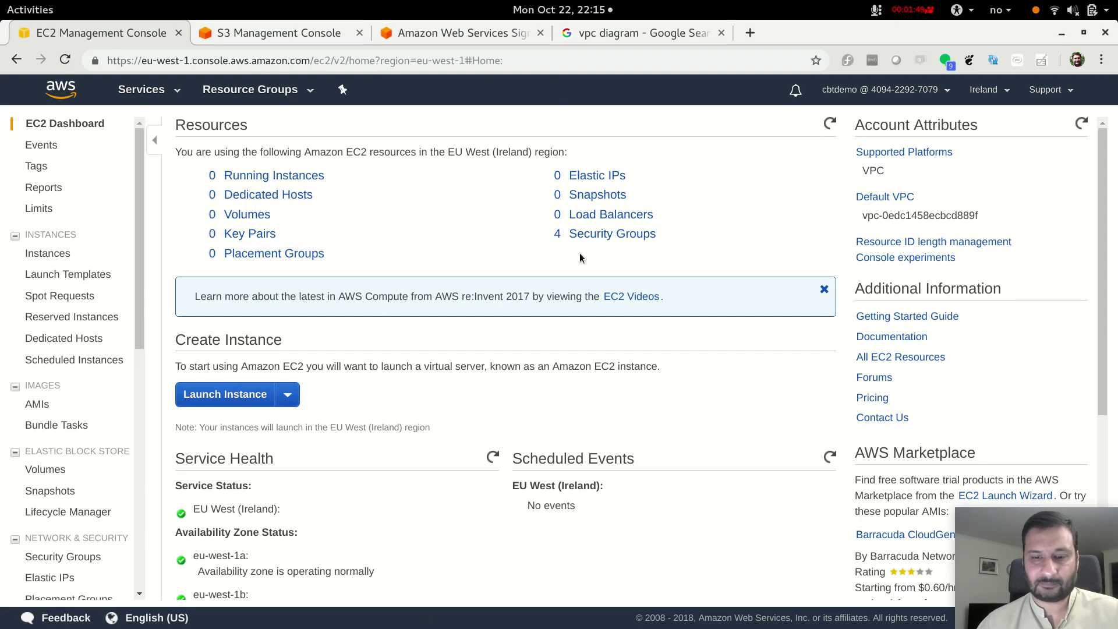
pyautogui.click(606, 237)
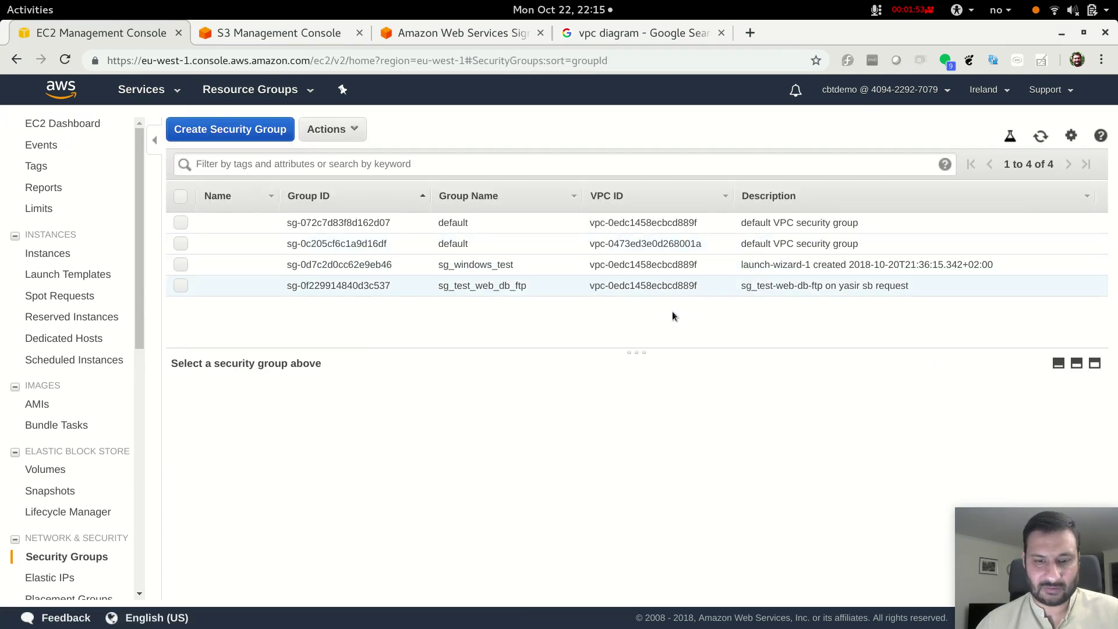
pyautogui.click(181, 285)
pyautogui.click(180, 265)
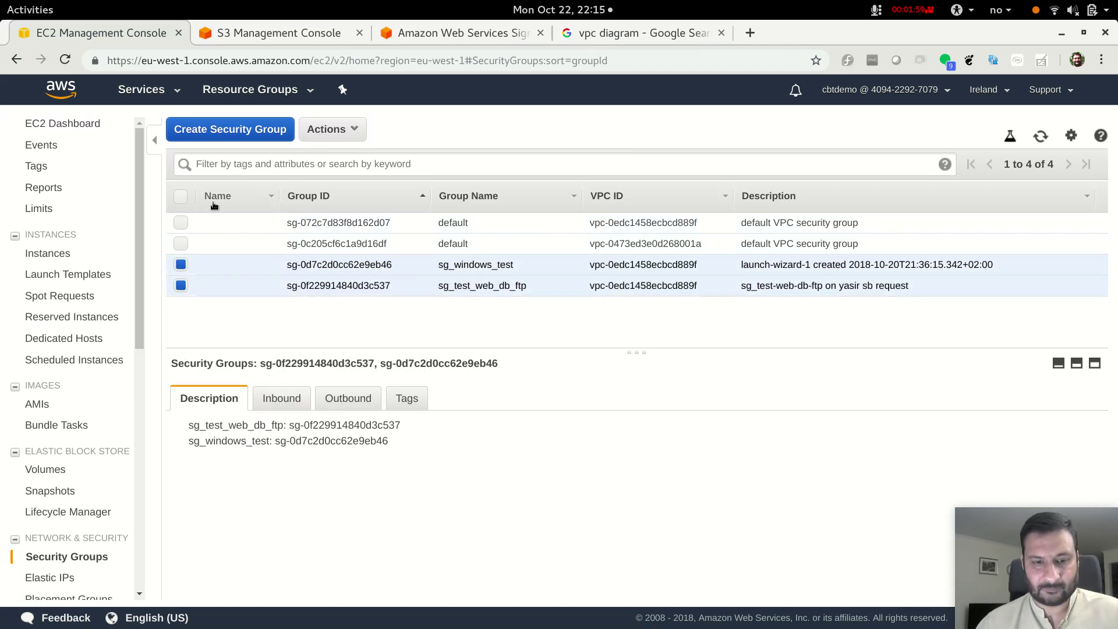
pyautogui.click(180, 243)
pyautogui.click(181, 222)
pyautogui.click(332, 129)
pyautogui.click(348, 154)
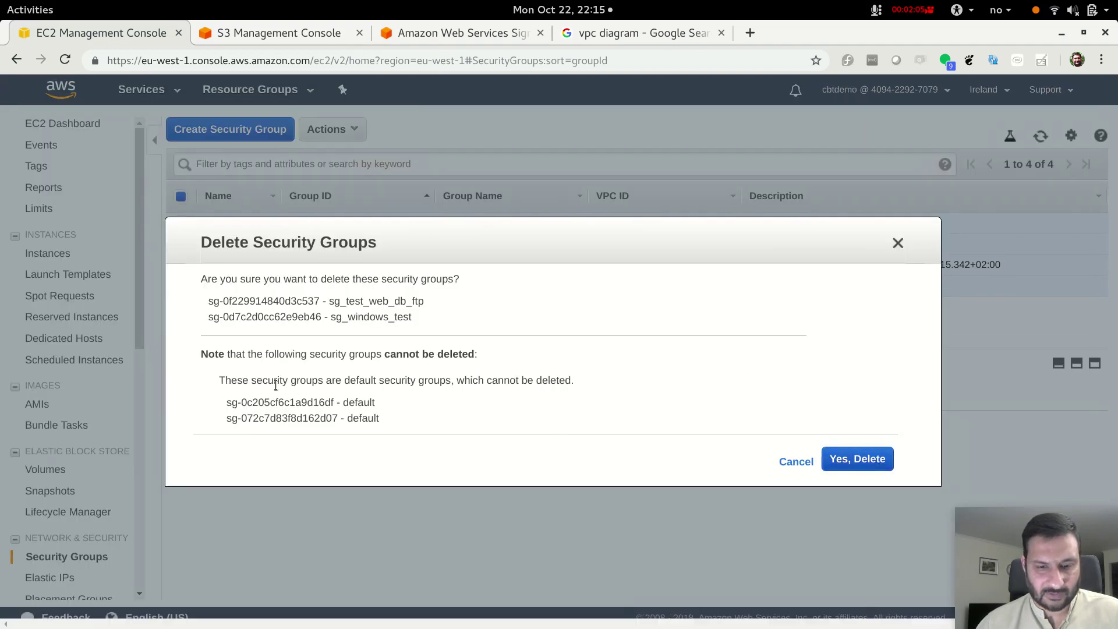
pyautogui.click(869, 463)
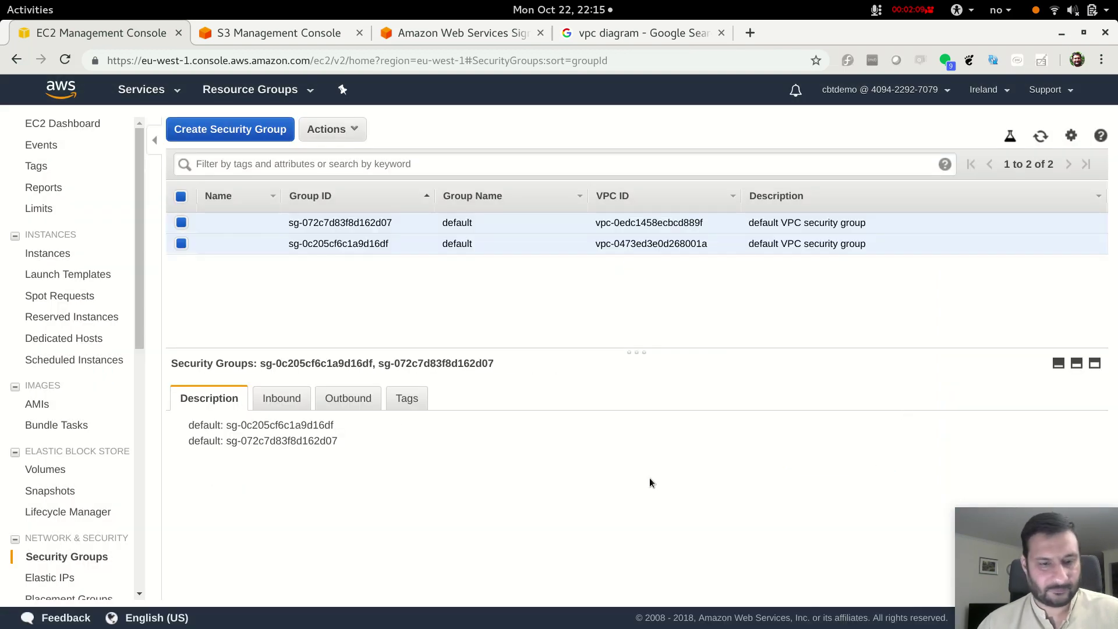
# Step: View the EC2 instances list and the machine images offered for launching an instance, and return to the list
pyautogui.click(46, 124)
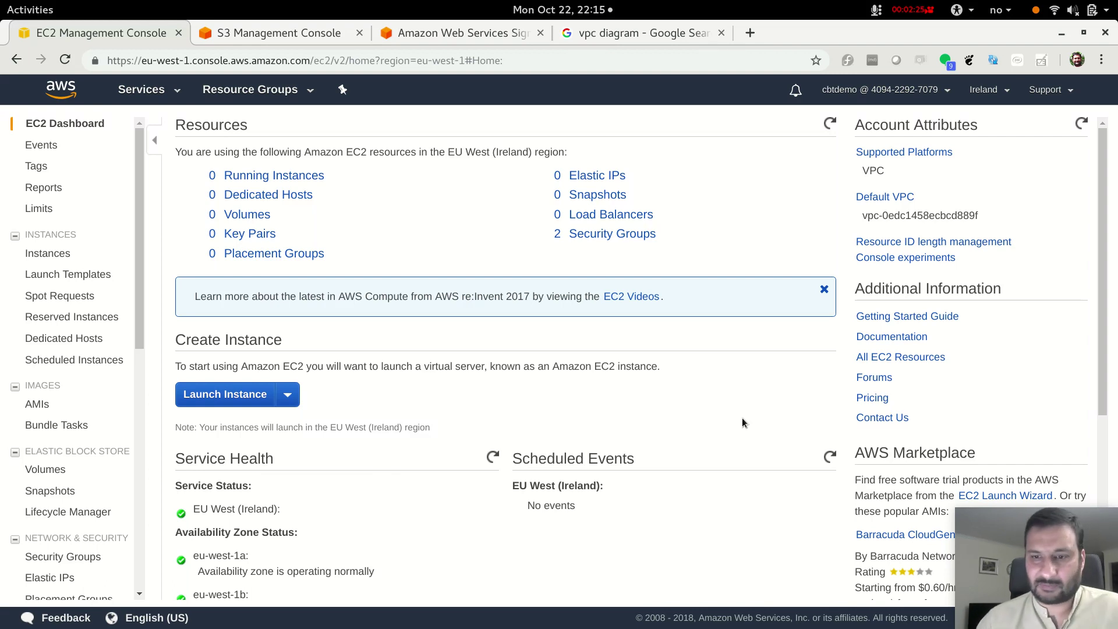
pyautogui.click(49, 256)
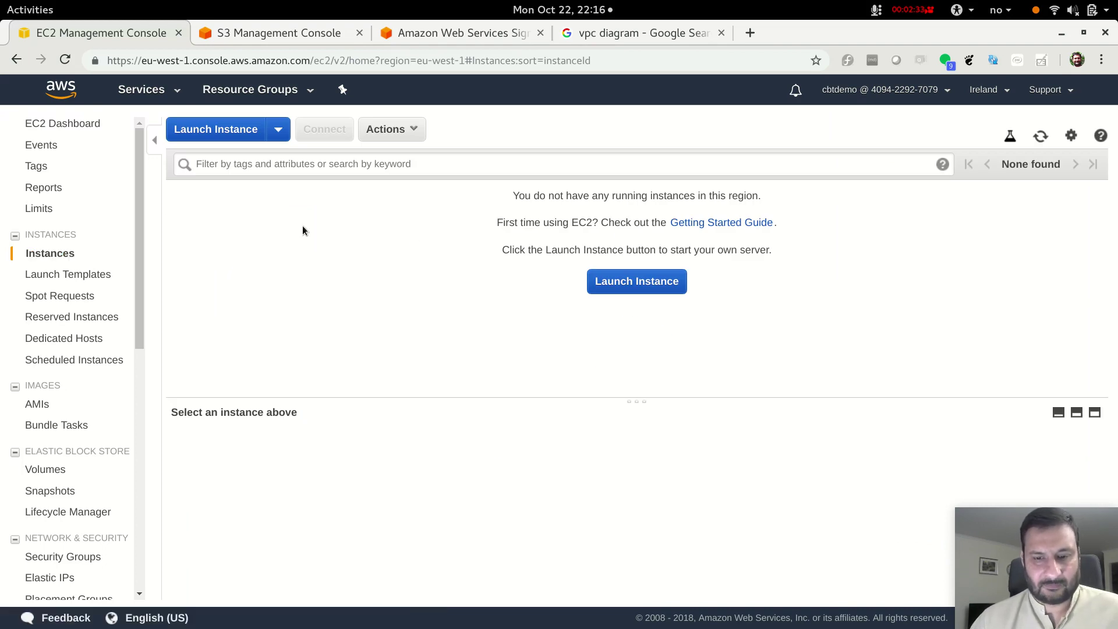
pyautogui.click(657, 287)
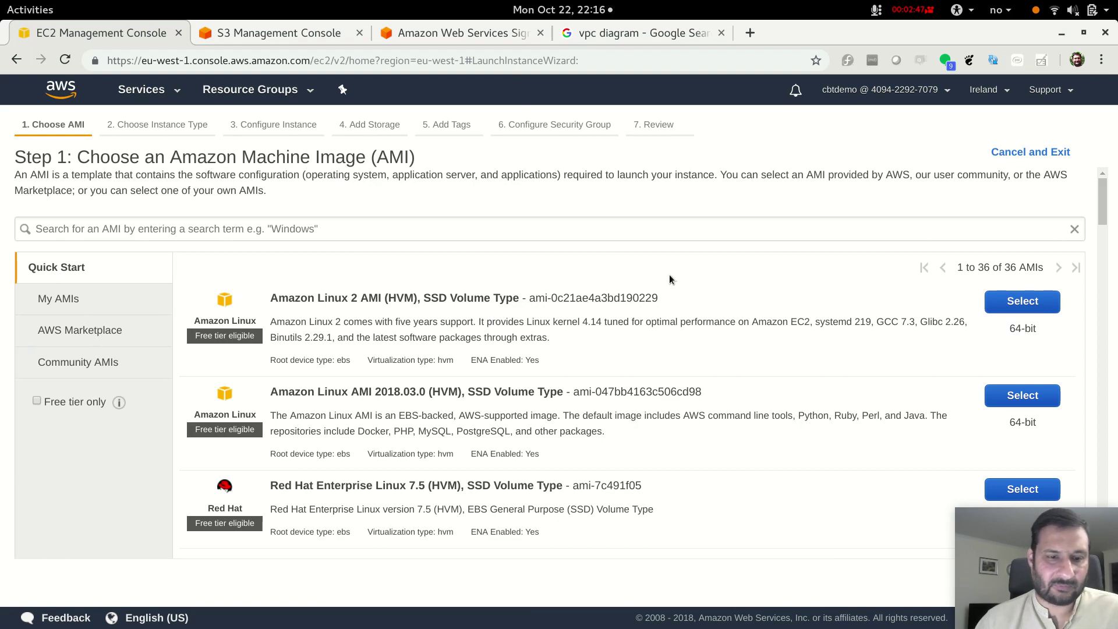
pyautogui.click(16, 60)
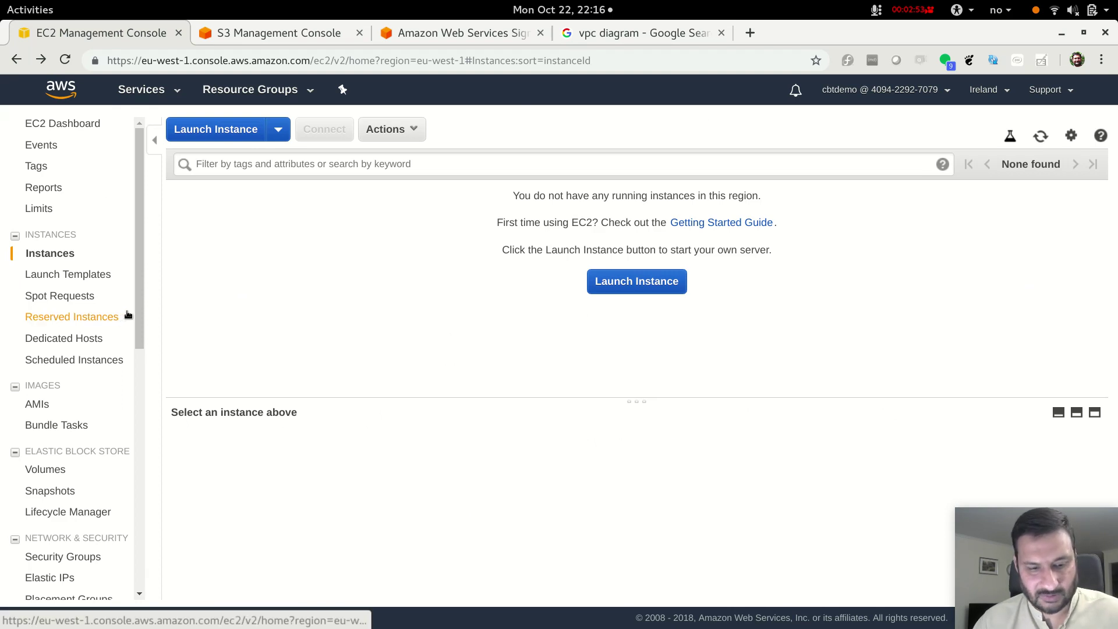
# Step: Look through the full list of EC2 console sections and return to the EC2 dashboard
pyautogui.scroll(-3, 115, 319)
pyautogui.scroll(-4, 115, 319)
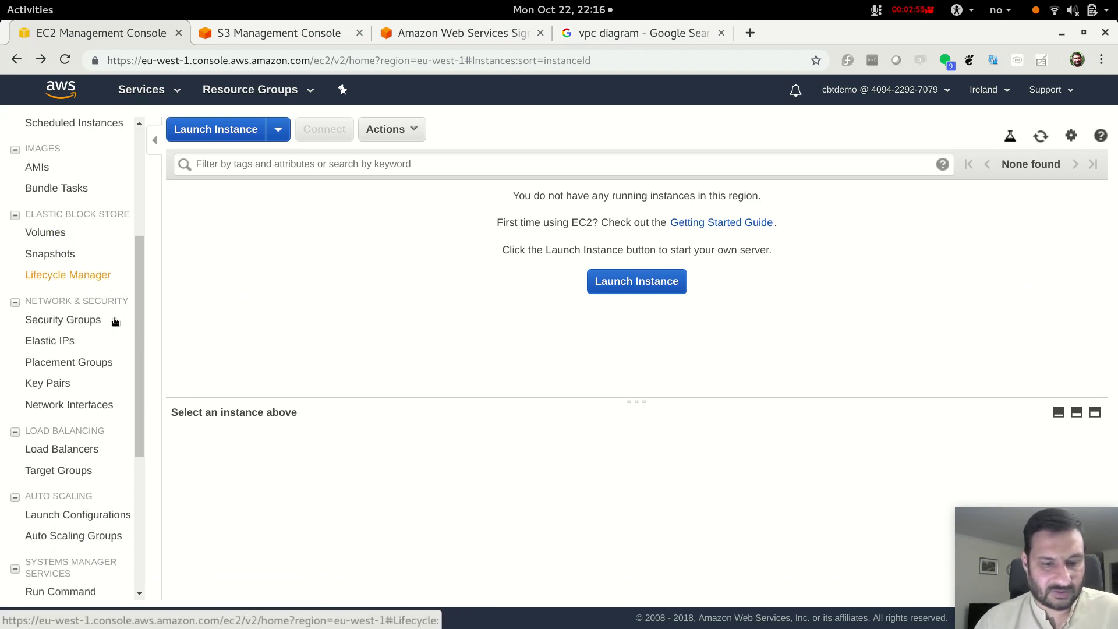
pyautogui.scroll(-1, 114, 320)
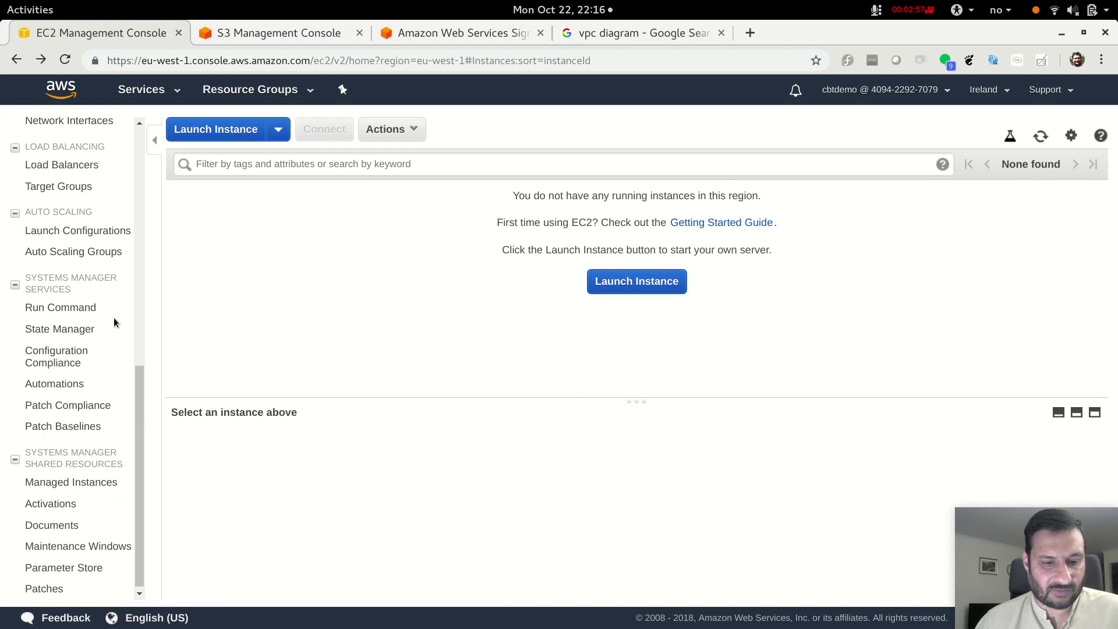
pyautogui.scroll(4, 115, 321)
pyautogui.scroll(4, 116, 322)
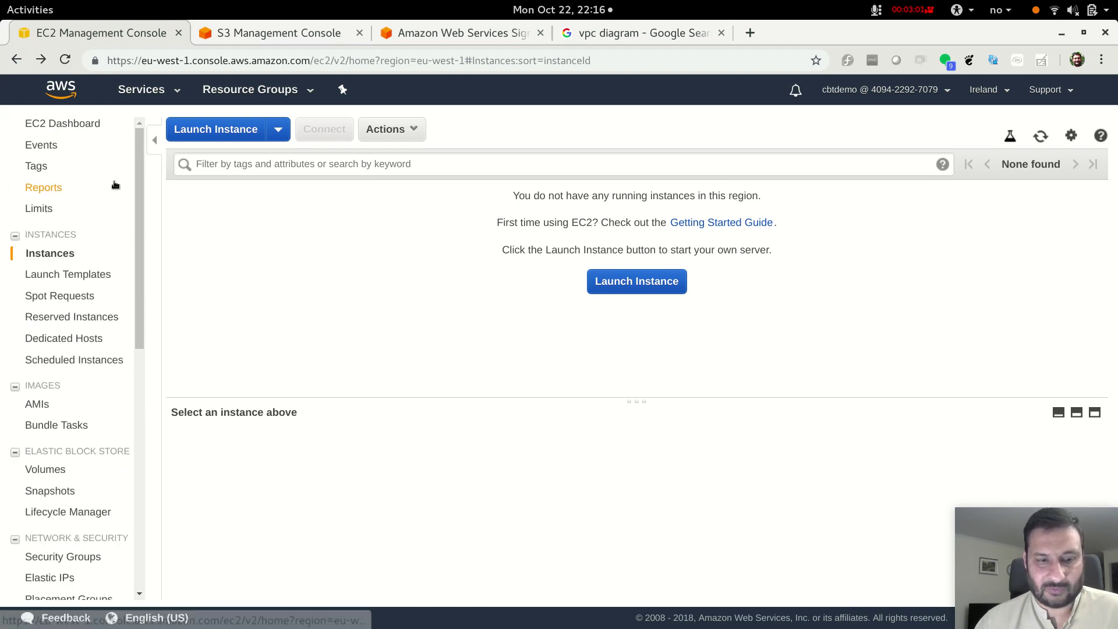
pyautogui.click(58, 127)
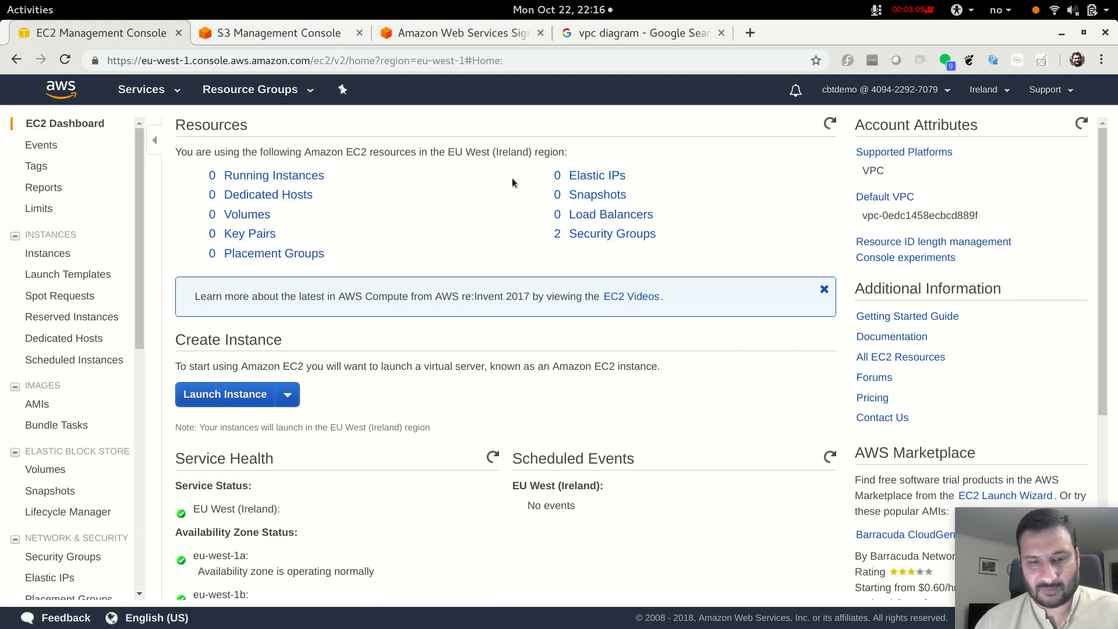
# Step: Find the VPC service by searching for "vpc" and open its dashboard in a separate browser tab
pyautogui.click(167, 91)
pyautogui.click(166, 91)
pyautogui.click(167, 90)
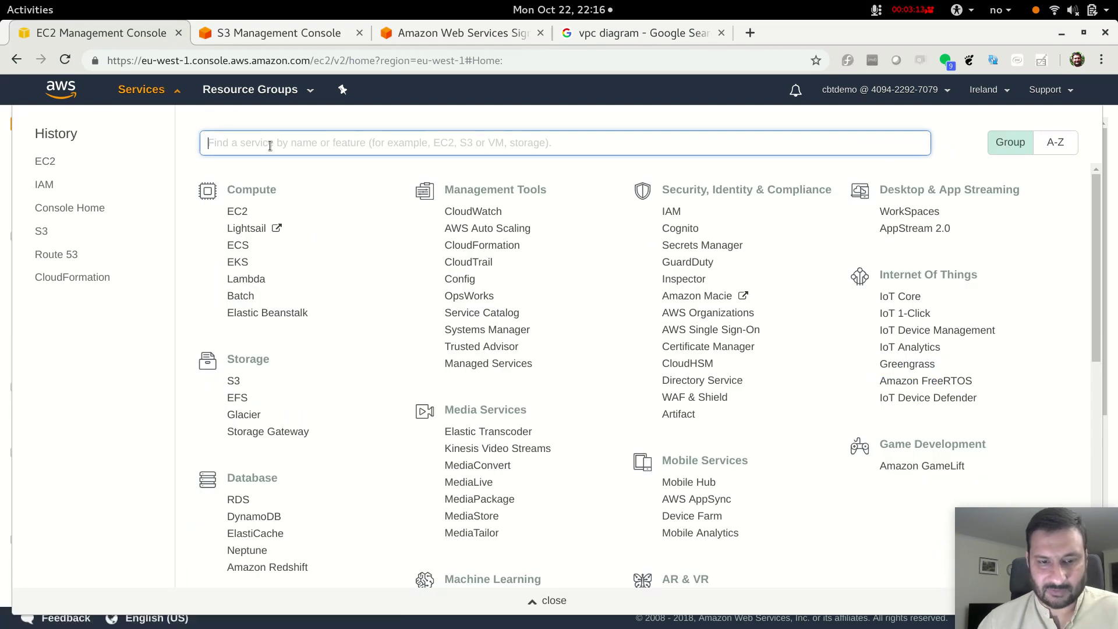
pyautogui.write('vpc')
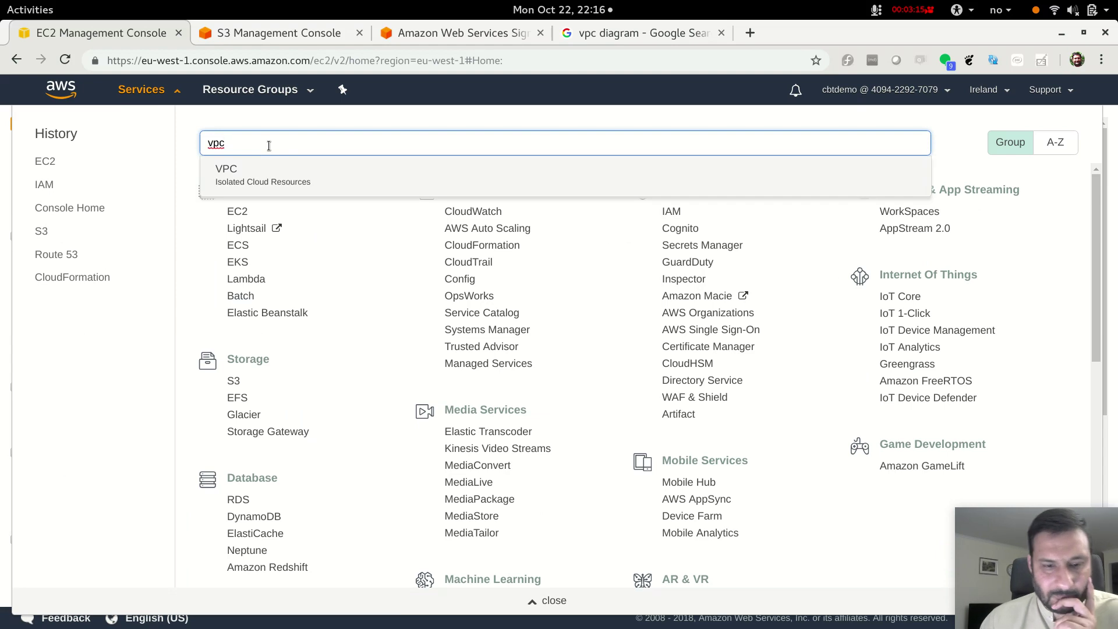
pyautogui.rightClick(234, 169)
pyautogui.click(304, 181)
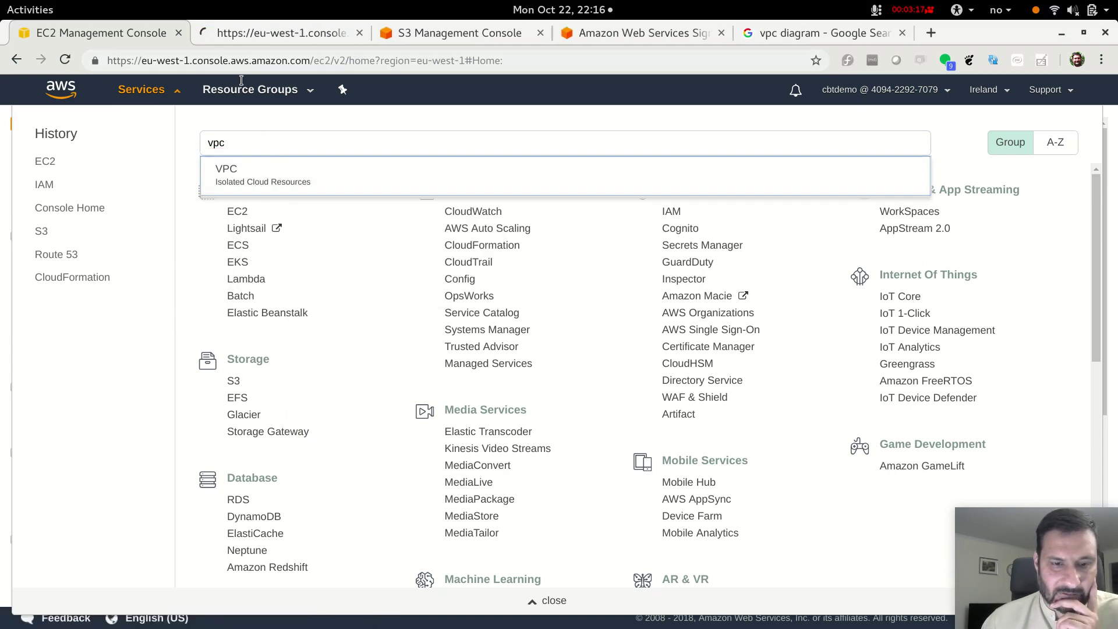
pyautogui.click(250, 32)
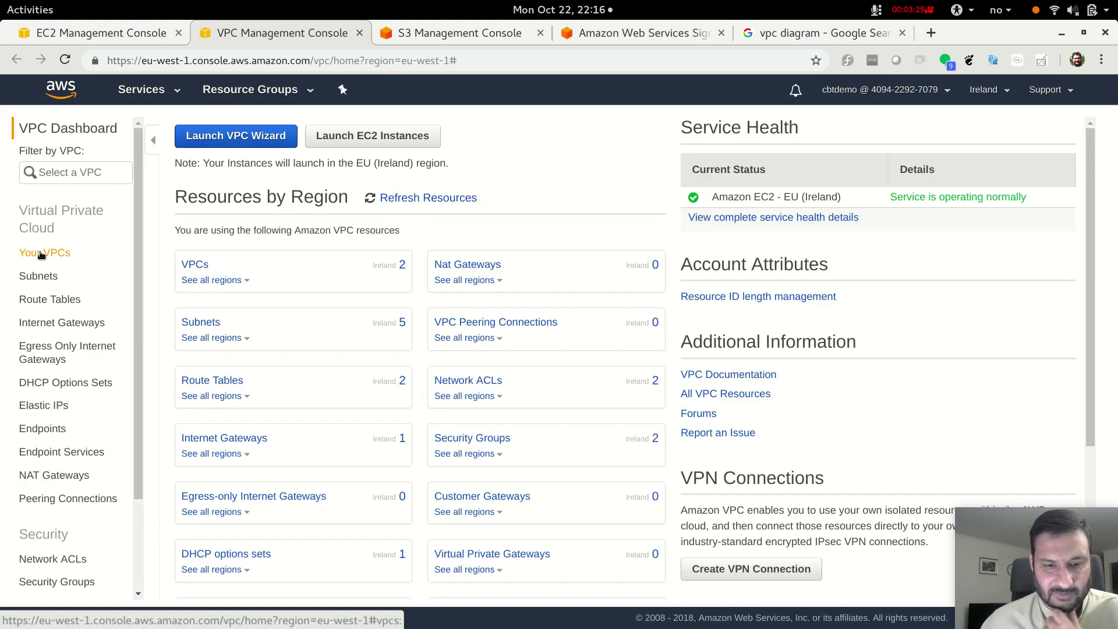
# Step: Delete the VPC named test-eks-vpc-VPC from the list of VPCs
pyautogui.click(188, 265)
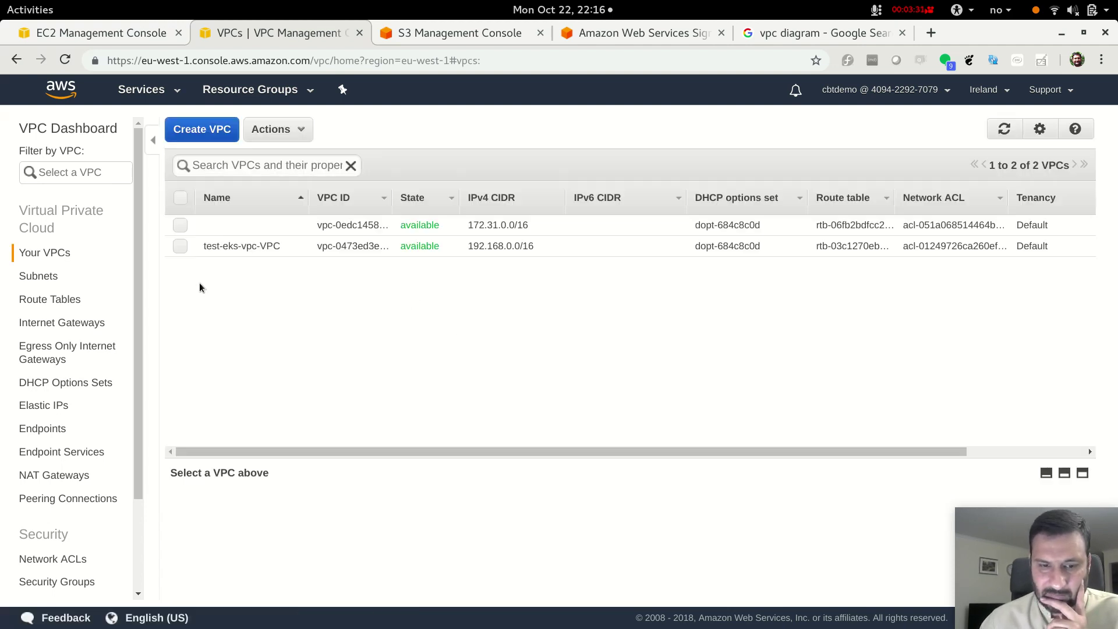
pyautogui.click(180, 247)
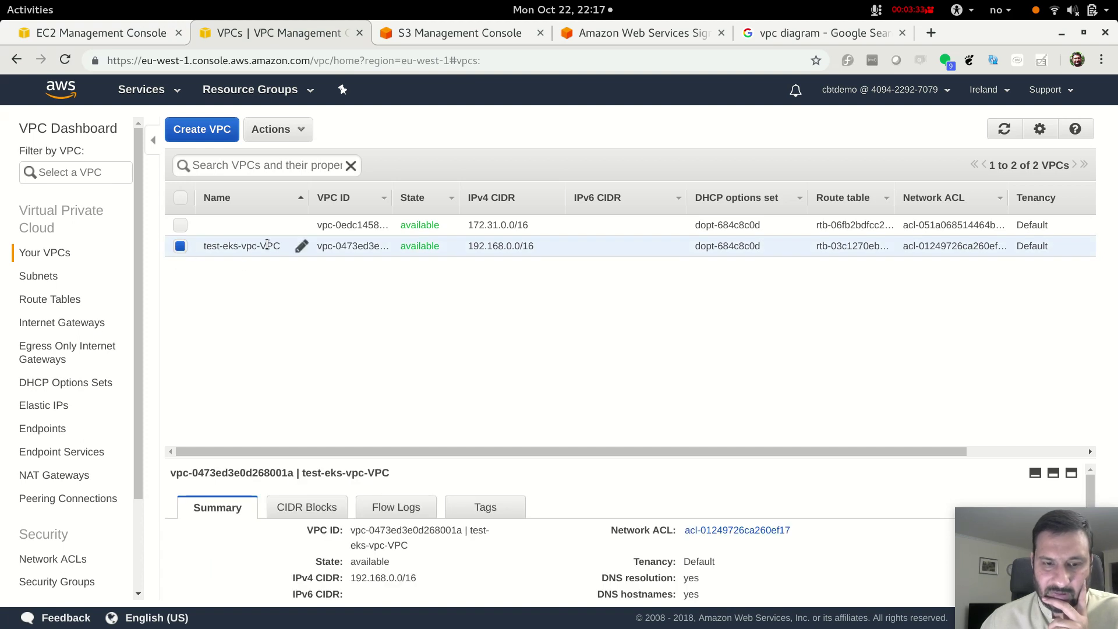
pyautogui.click(288, 130)
pyautogui.click(305, 156)
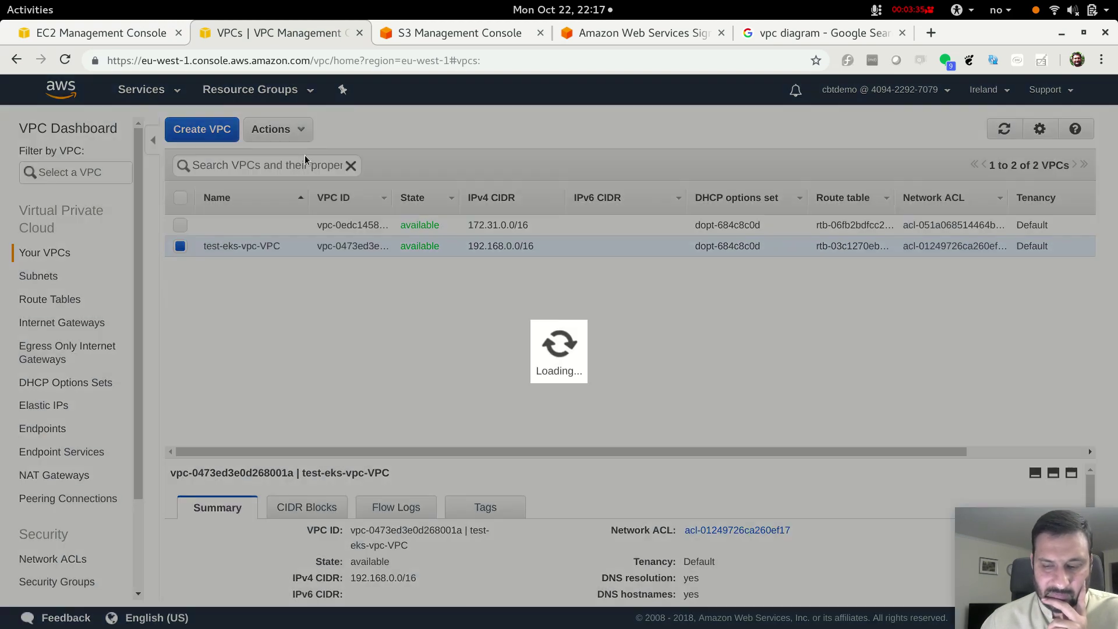
pyautogui.click(822, 425)
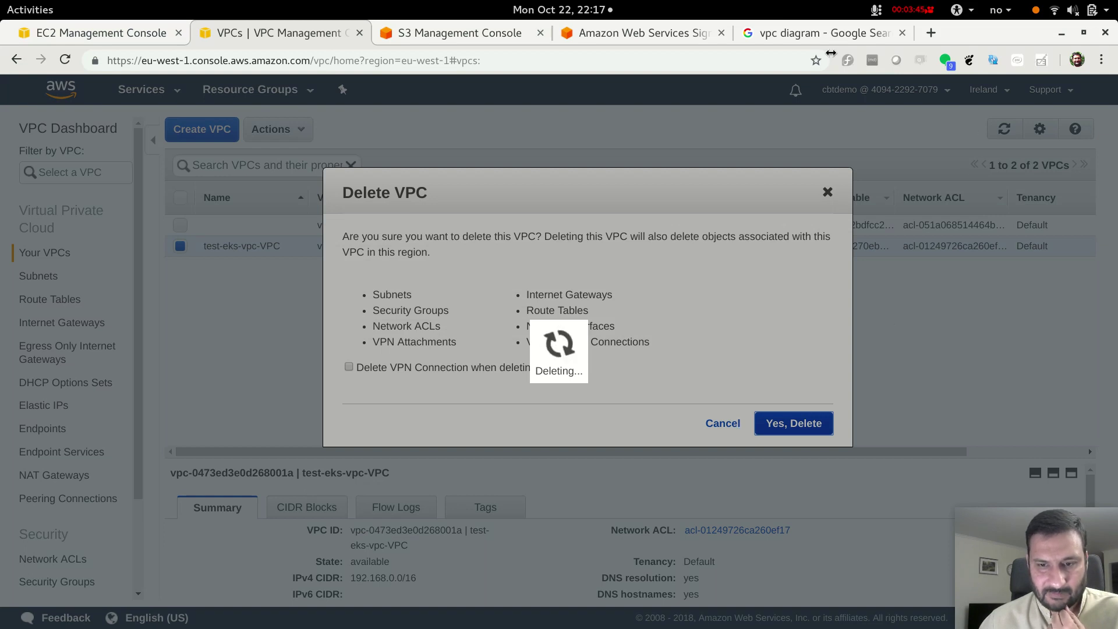
# Step: Examine the VPC network diagram in the Google image results, close its source article, and return to the VPC list
pyautogui.click(803, 34)
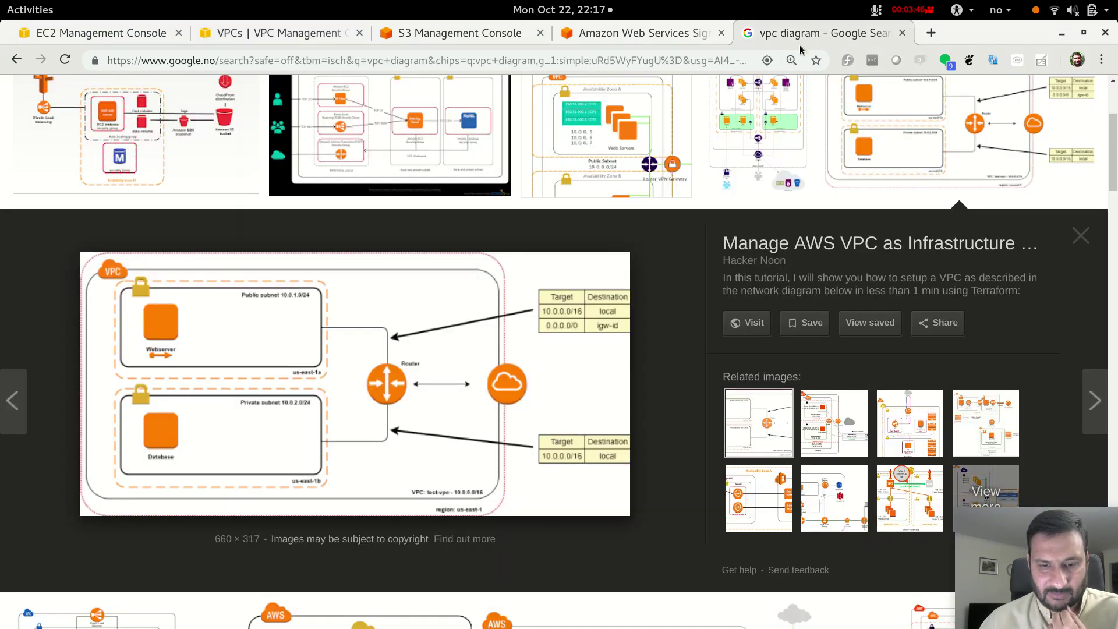
pyautogui.click(366, 344)
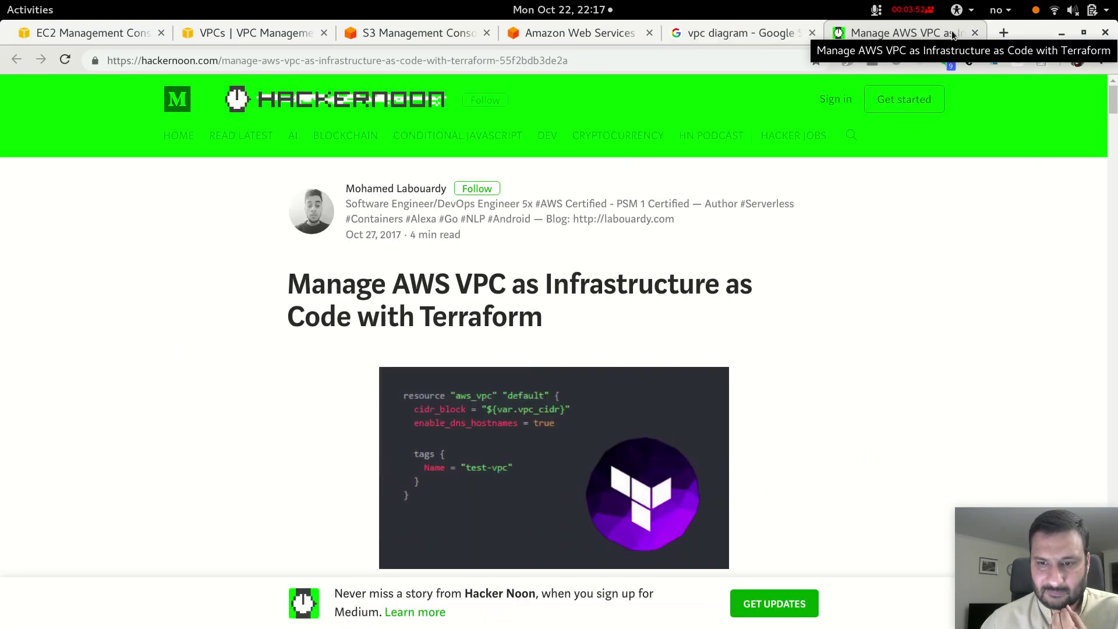
pyautogui.click(975, 33)
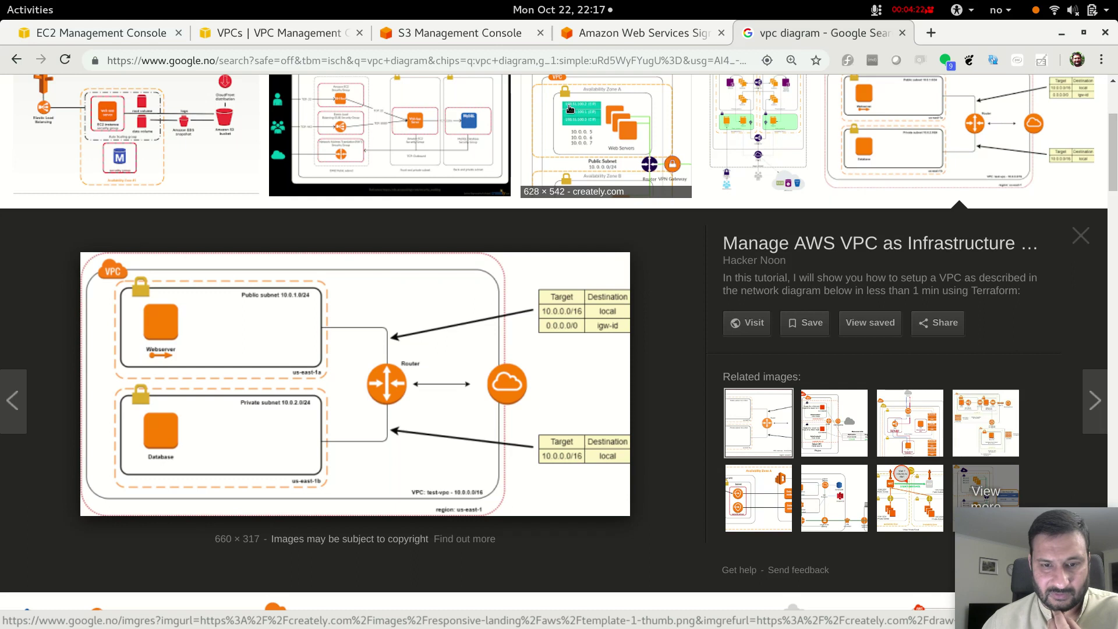
pyautogui.click(97, 24)
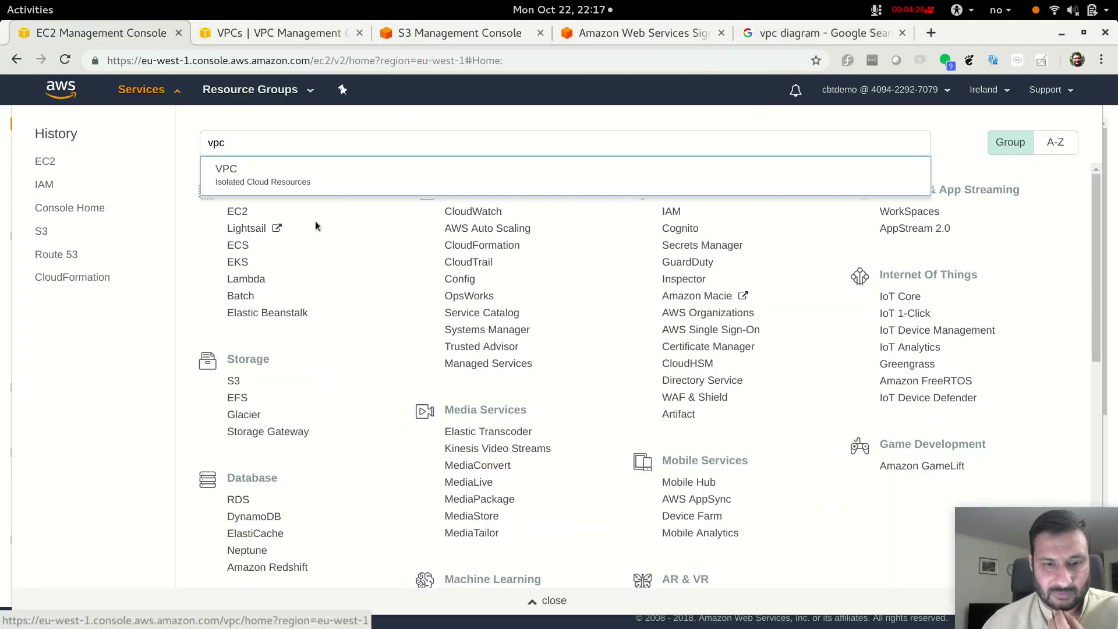
pyautogui.click(285, 33)
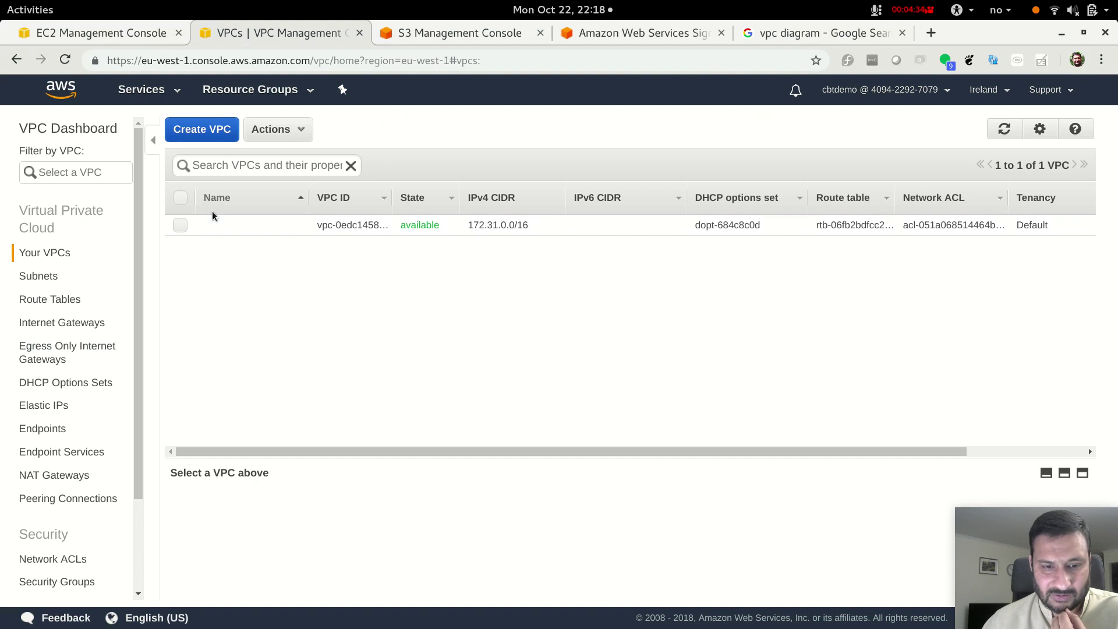
# Step: Name the remaining unnamed VPC "Default VPC" in the VPC list
pyautogui.click(223, 231)
pyautogui.click(223, 229)
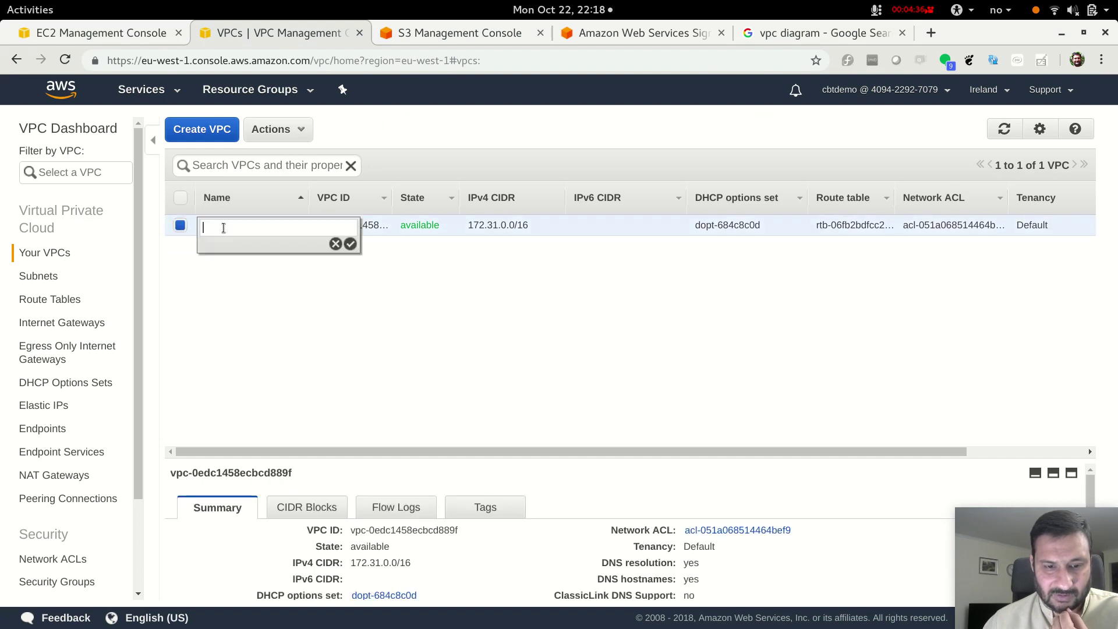
pyautogui.write('Defau')
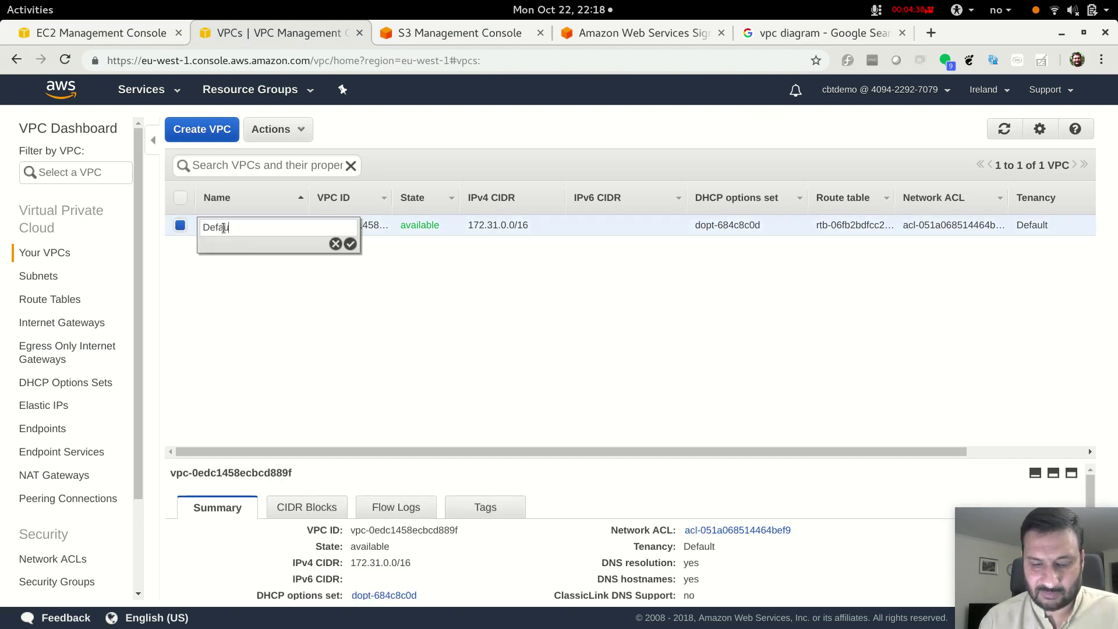
pyautogui.write('lt VPC')
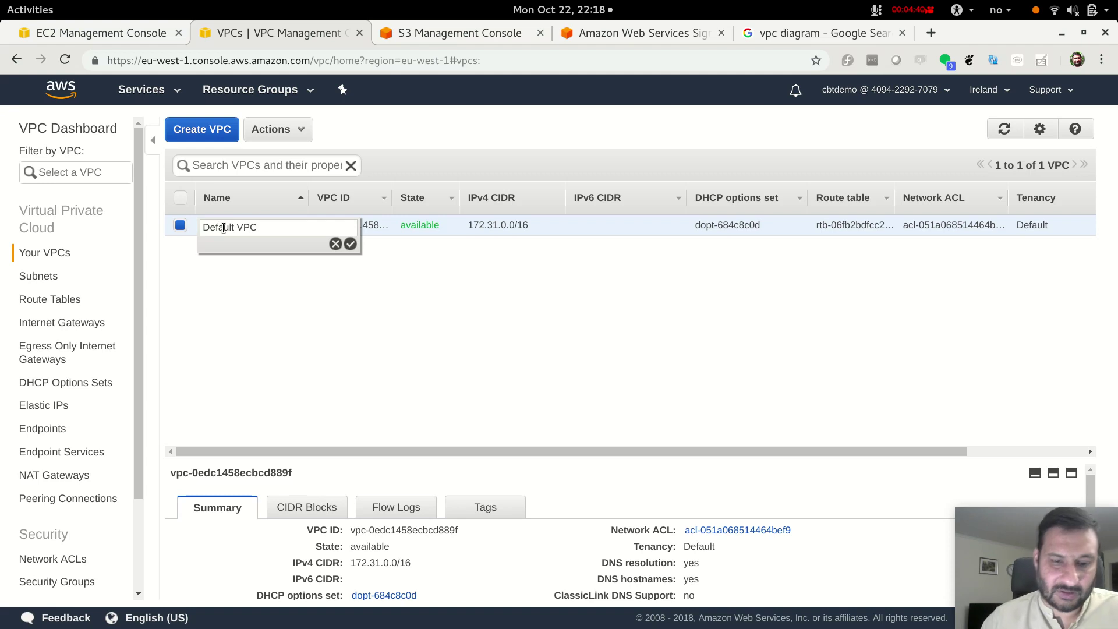
pyautogui.click(350, 243)
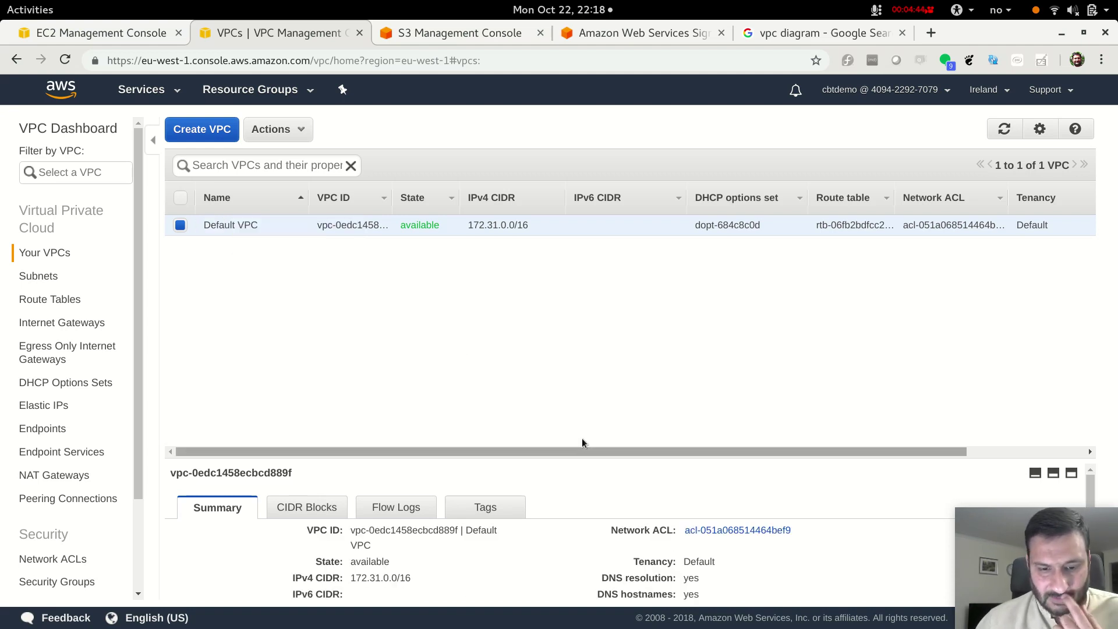
# Step: Examine the default VPC's IPv4 CIDR and full ID, enlarging its details area and widening the VPC ID column
pyautogui.tripleClick(384, 578)
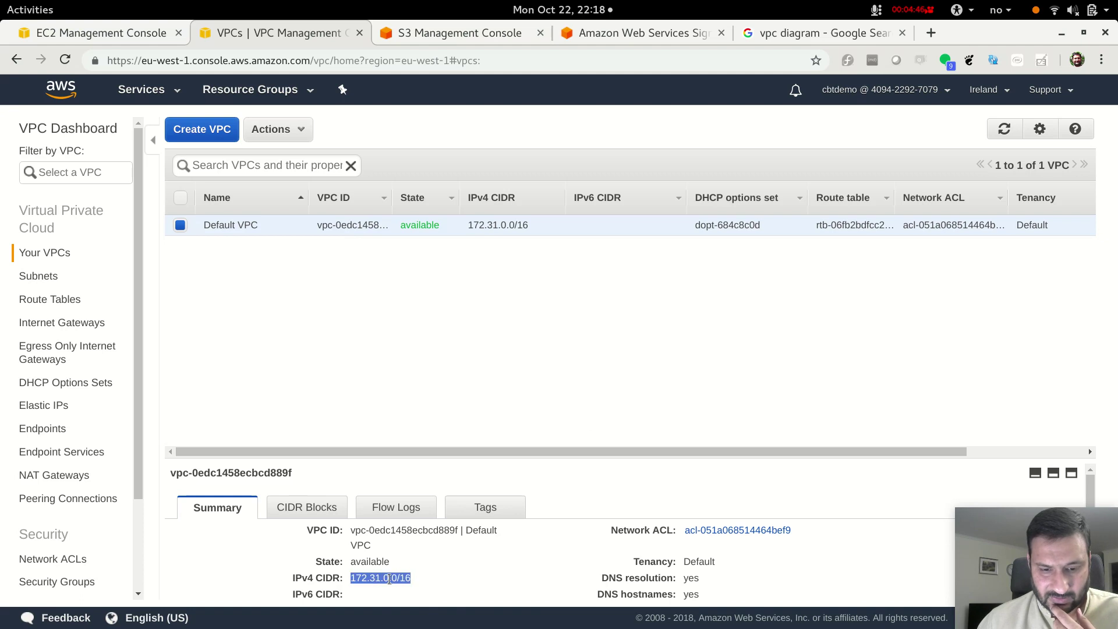
pyautogui.click(442, 580)
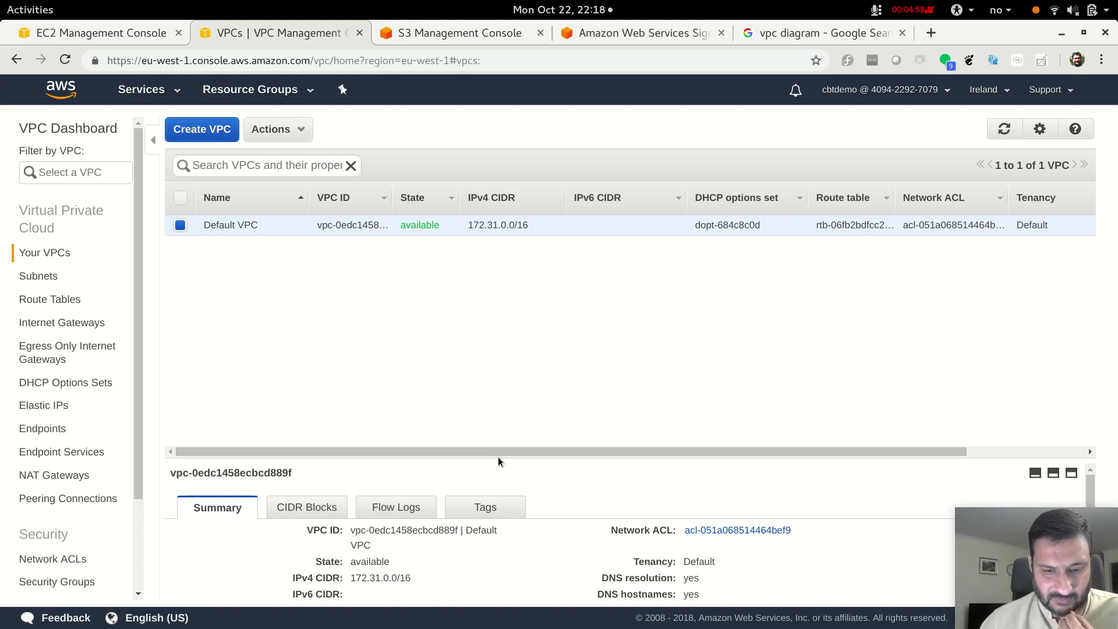
pyautogui.moveTo(535, 458); pyautogui.dragTo(561, 354)
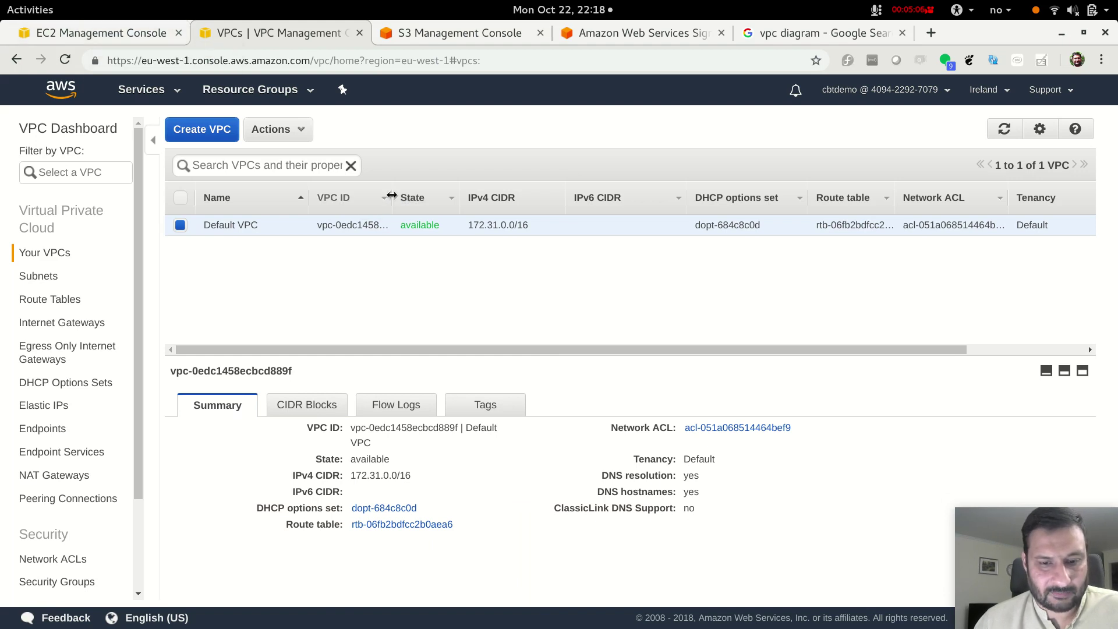
pyautogui.moveTo(390, 196); pyautogui.dragTo(449, 197)
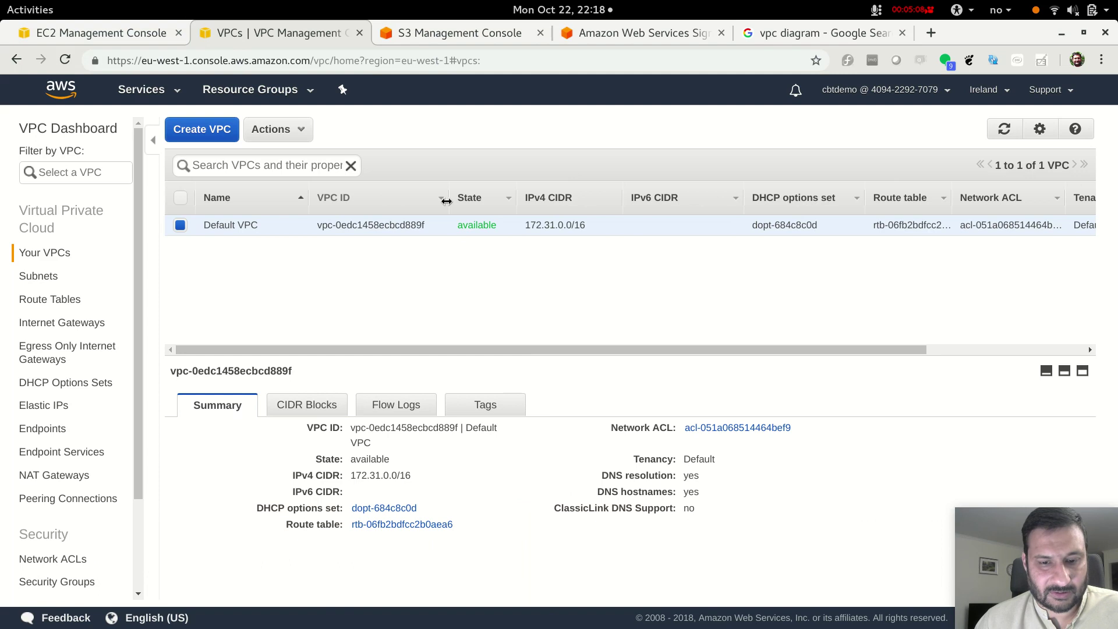
pyautogui.doubleClick(370, 226)
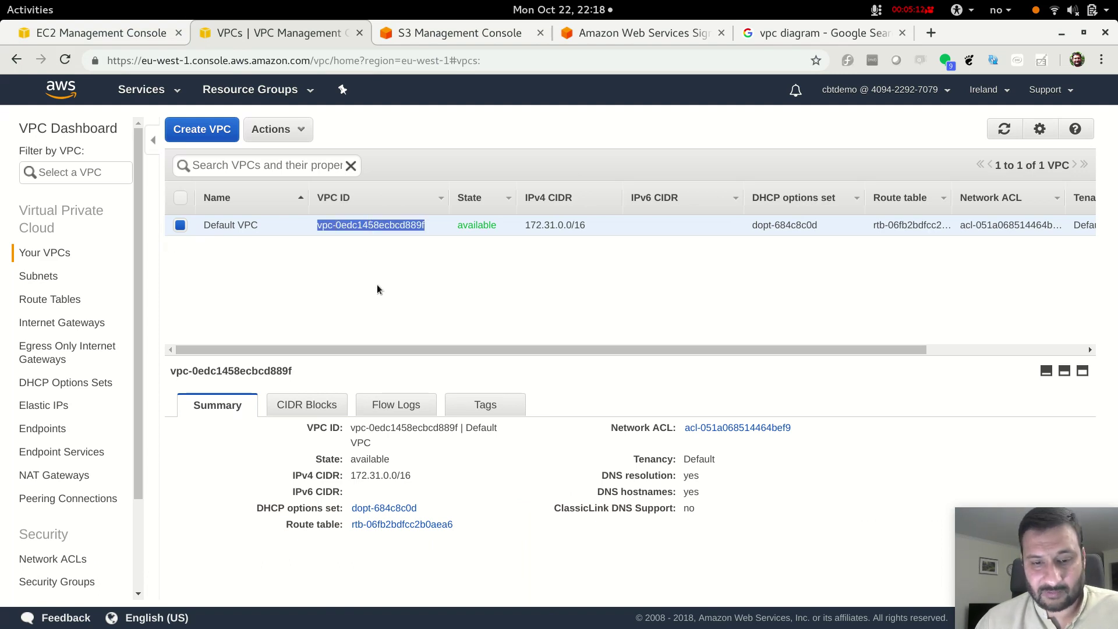
pyautogui.click(412, 278)
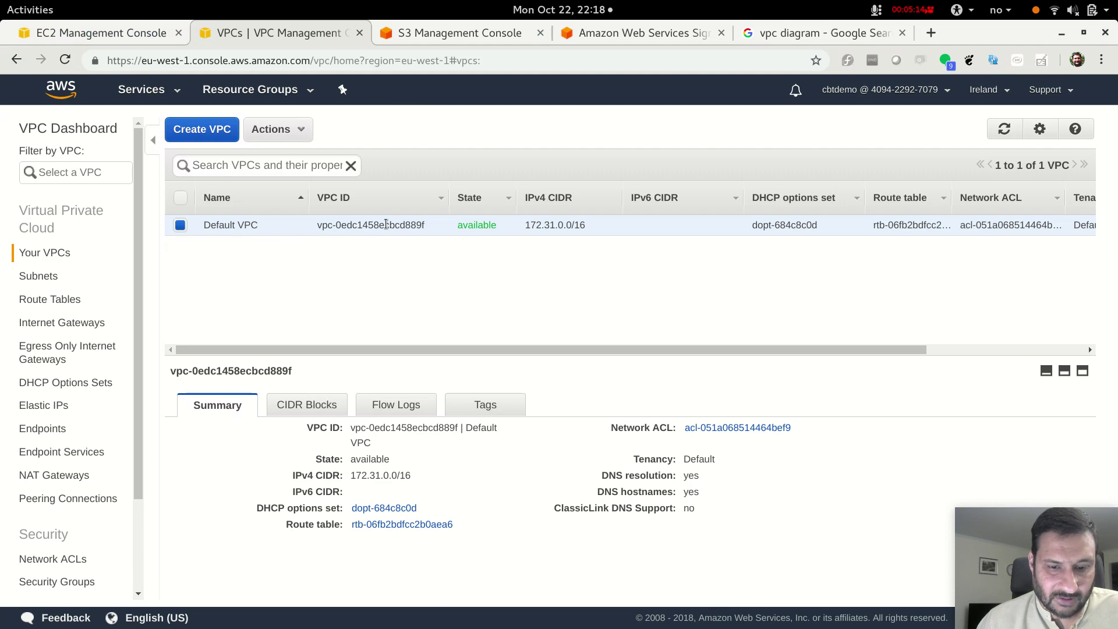
pyautogui.moveTo(428, 227); pyautogui.dragTo(406, 229)
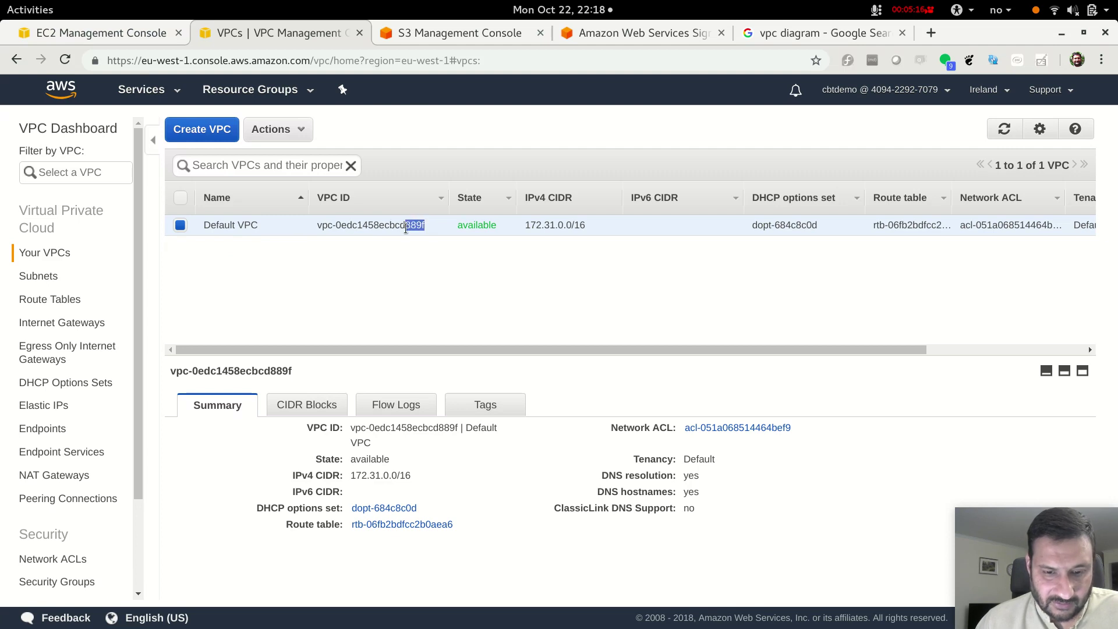
pyautogui.doubleClick(380, 226)
pyautogui.click(395, 263)
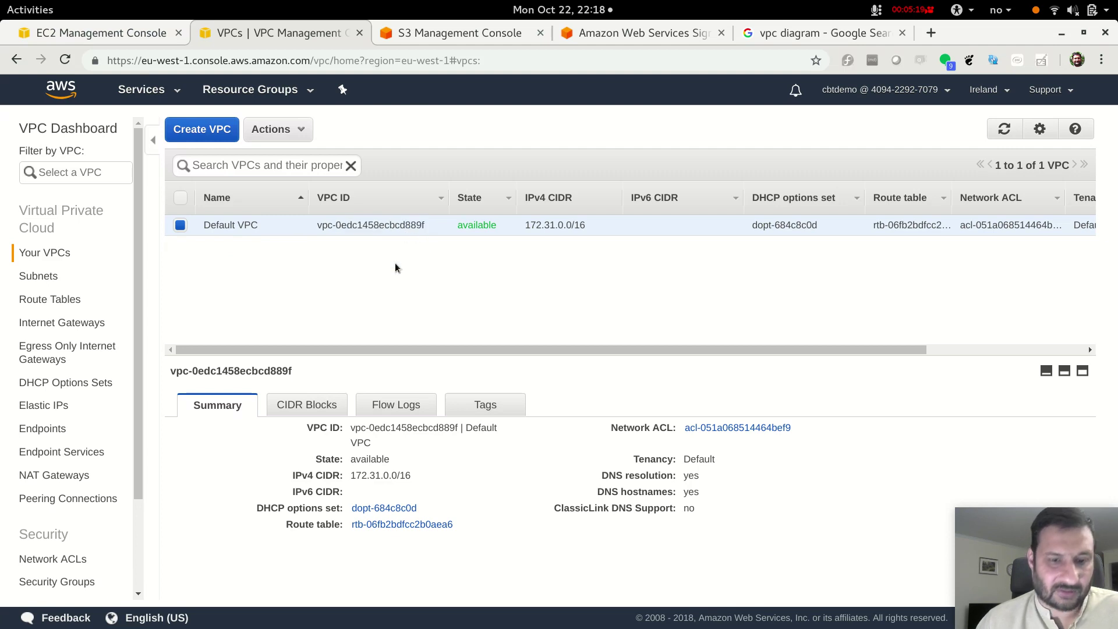
# Step: Return to the EC2 dashboard, reload it, and start launching a new instance
pyautogui.click(68, 35)
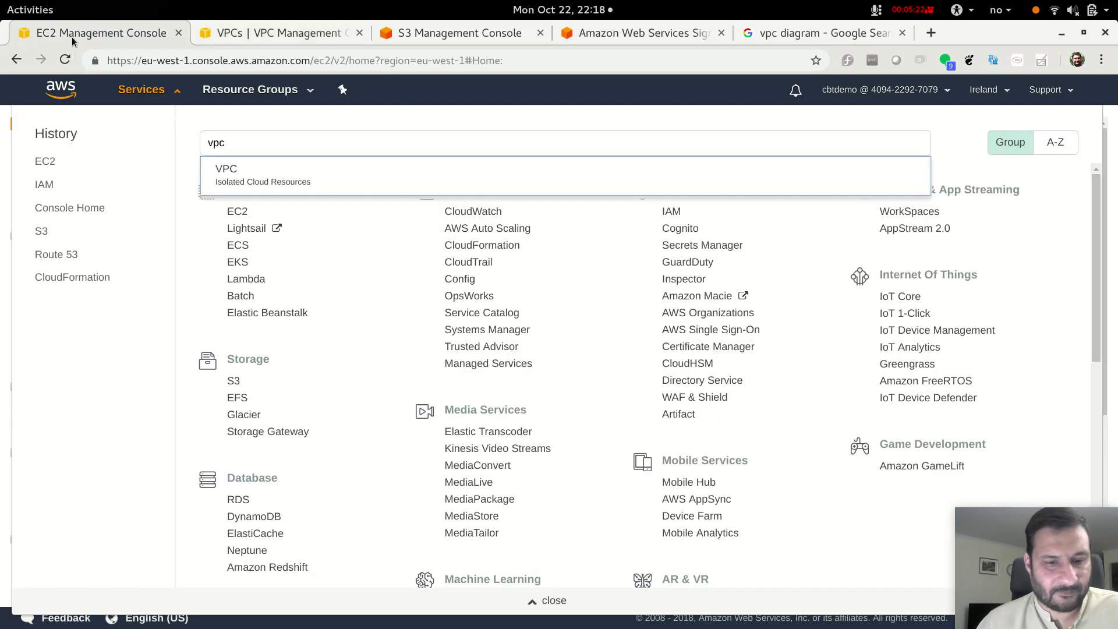
pyautogui.click(162, 102)
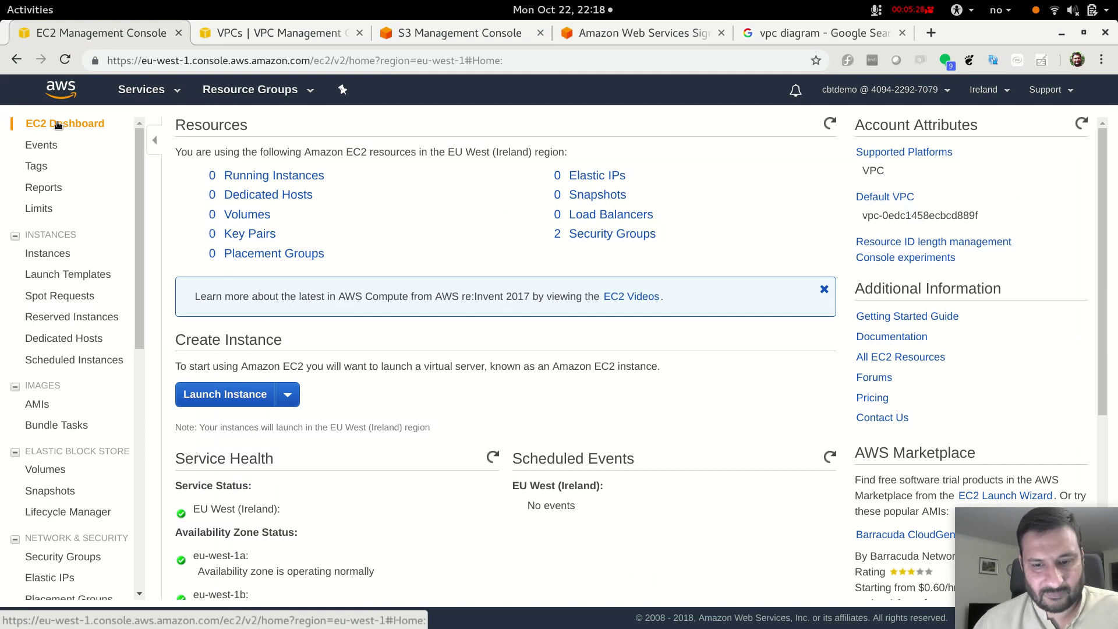
pyautogui.click(64, 63)
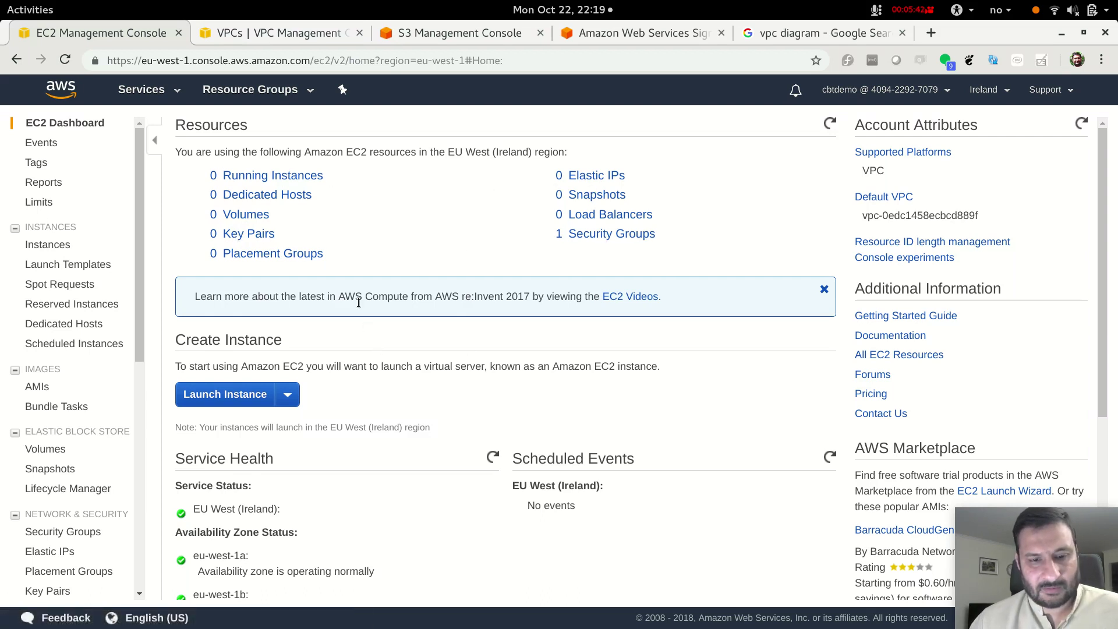
pyautogui.click(224, 394)
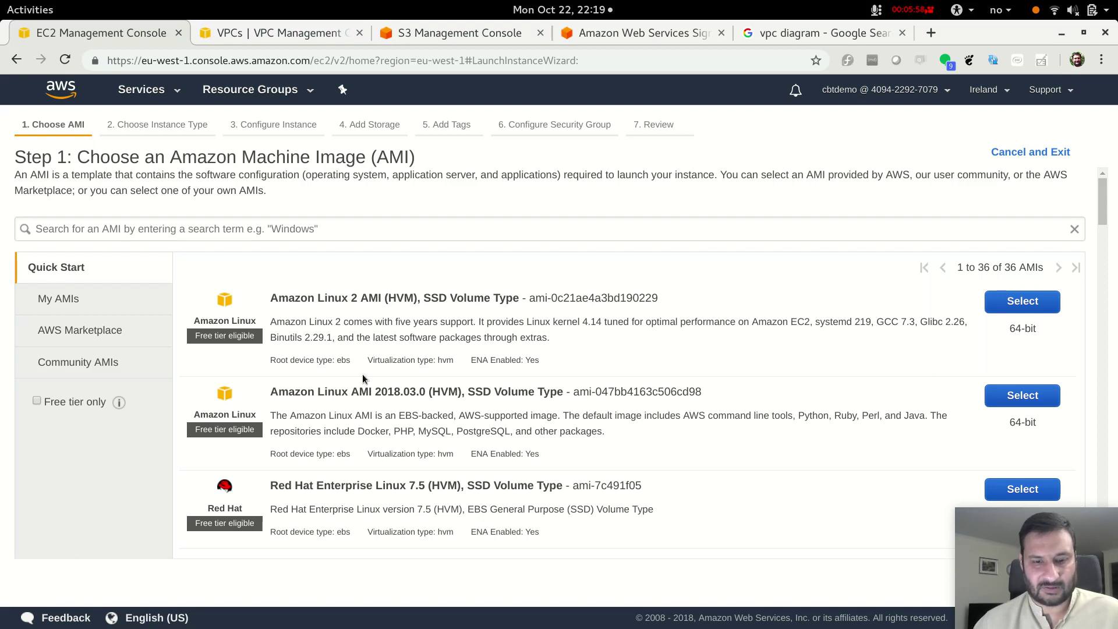
# Step: Look through the Quick Start list of Linux, Windows, Deep Learning and .NET Core machine images and return to its beginning
pyautogui.scroll(-1, 414, 340)
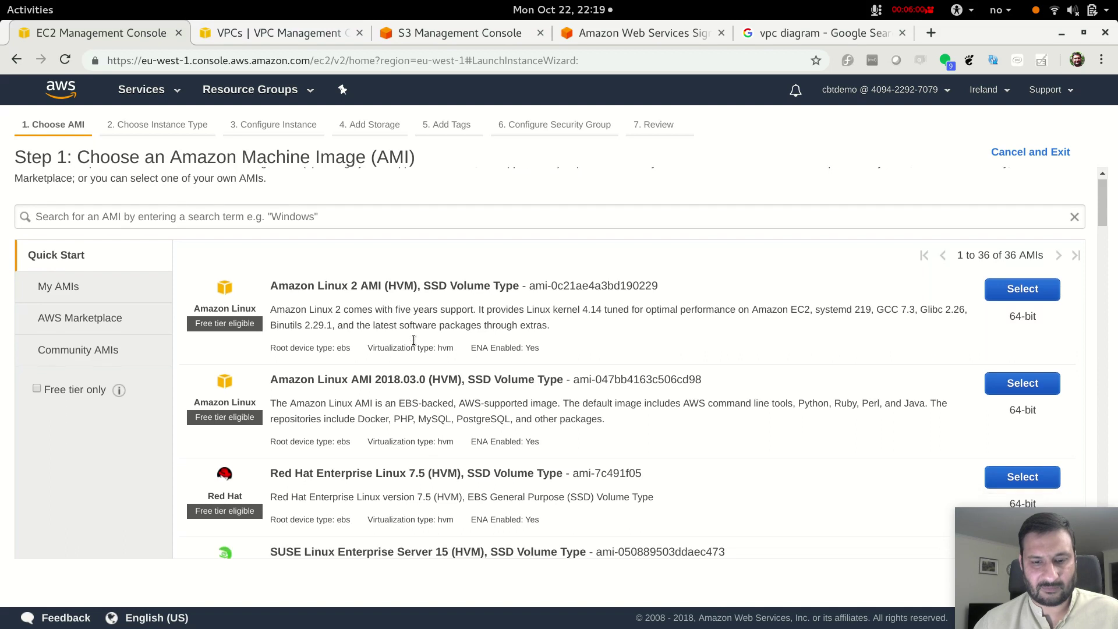
pyautogui.scroll(-2, 414, 340)
pyautogui.scroll(-7, 397, 386)
pyautogui.scroll(-3, 346, 390)
pyautogui.tripleClick(402, 406)
pyautogui.scroll(-3, 401, 406)
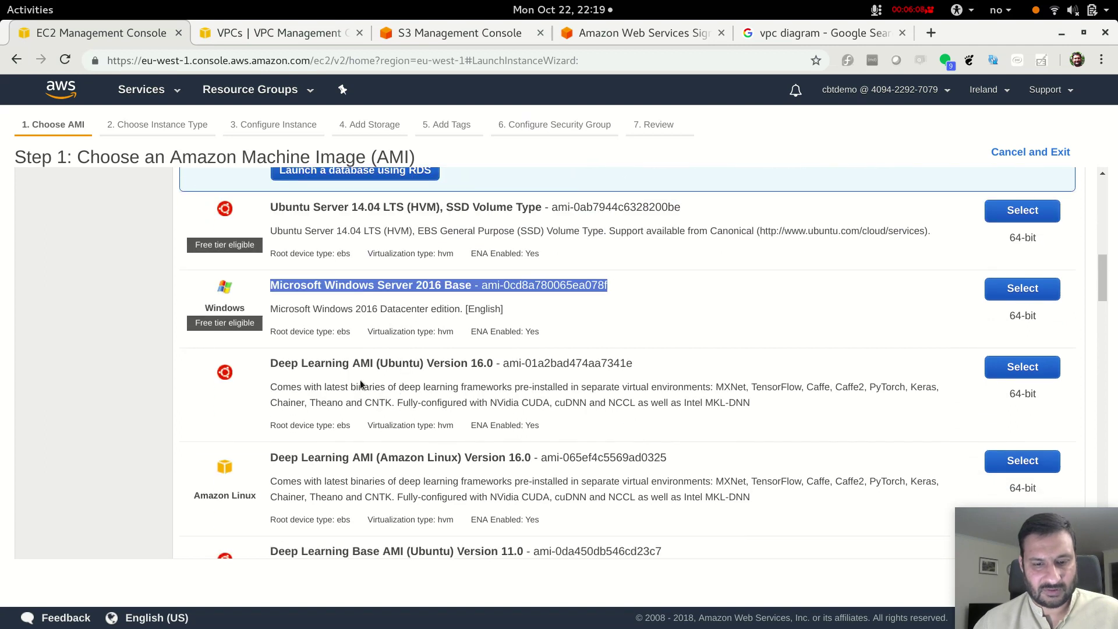
pyautogui.scroll(-4, 351, 402)
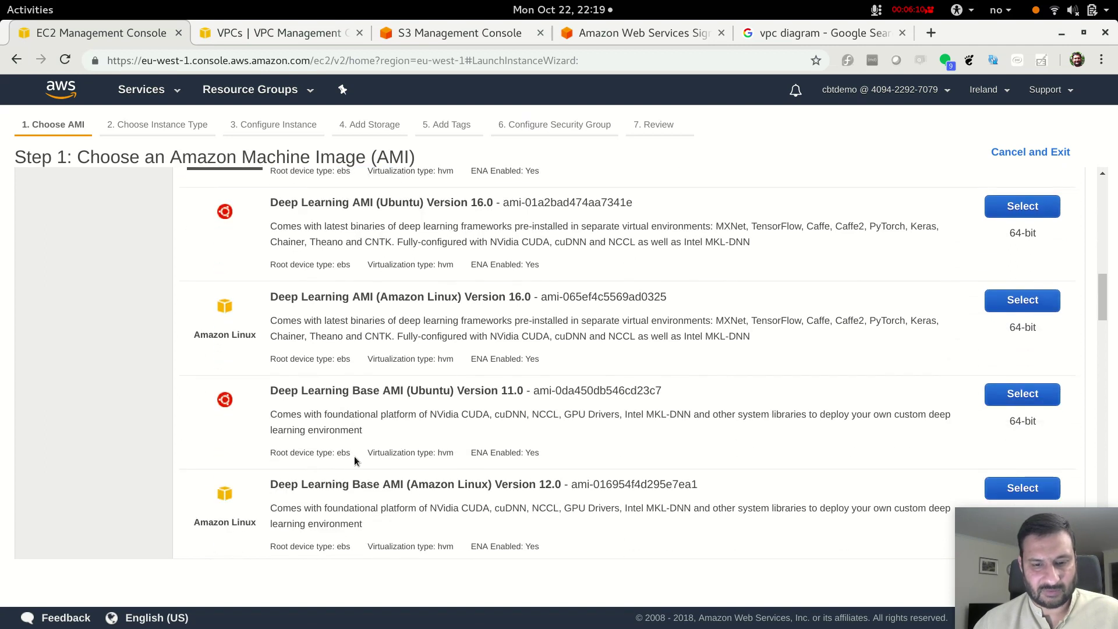
pyautogui.scroll(-5, 349, 423)
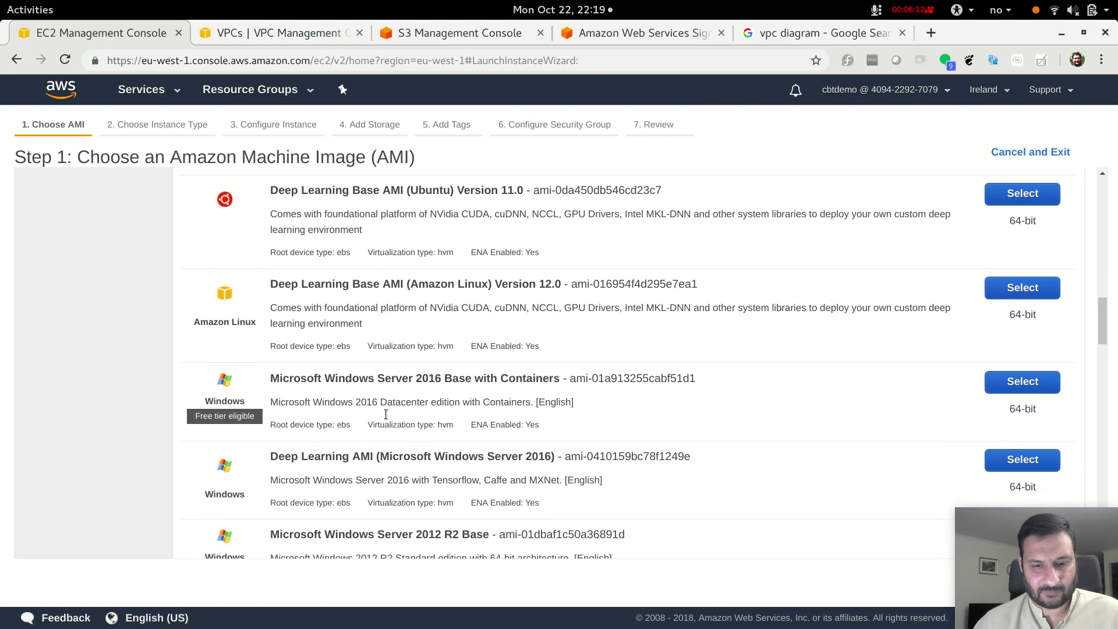
pyautogui.moveTo(462, 374); pyautogui.dragTo(557, 383)
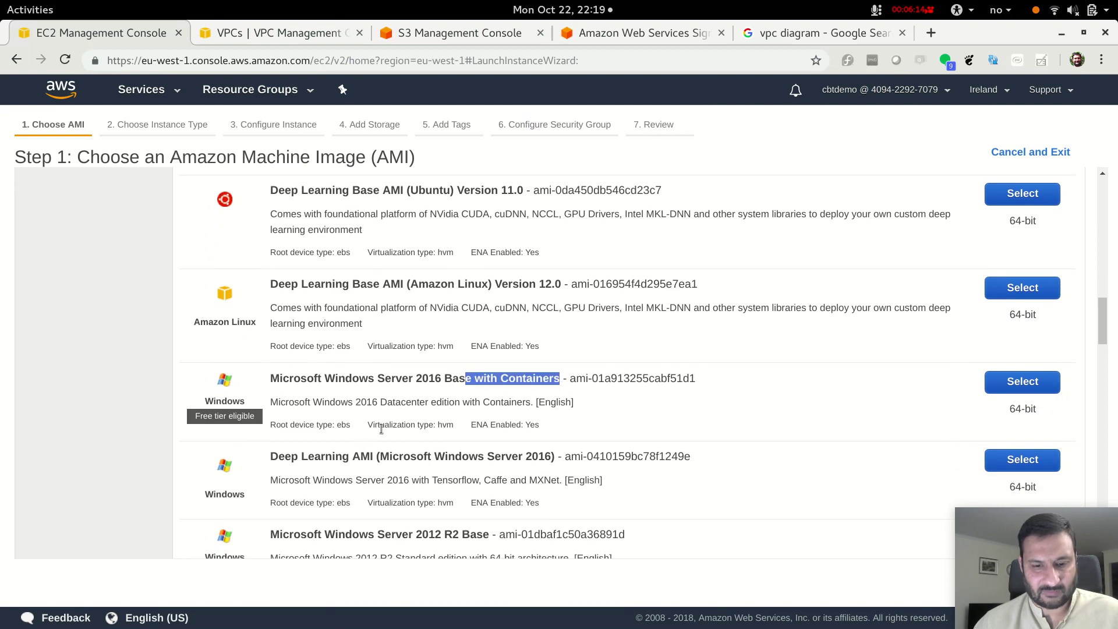
pyautogui.scroll(-5, 381, 428)
pyautogui.scroll(-2, 381, 428)
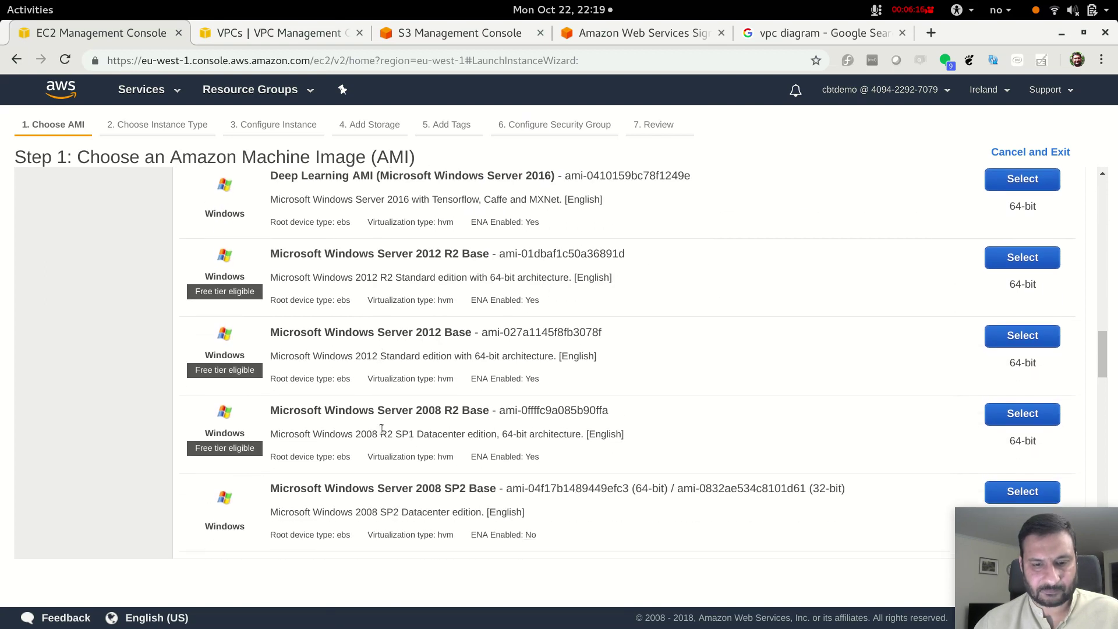
pyautogui.scroll(-10, 426, 381)
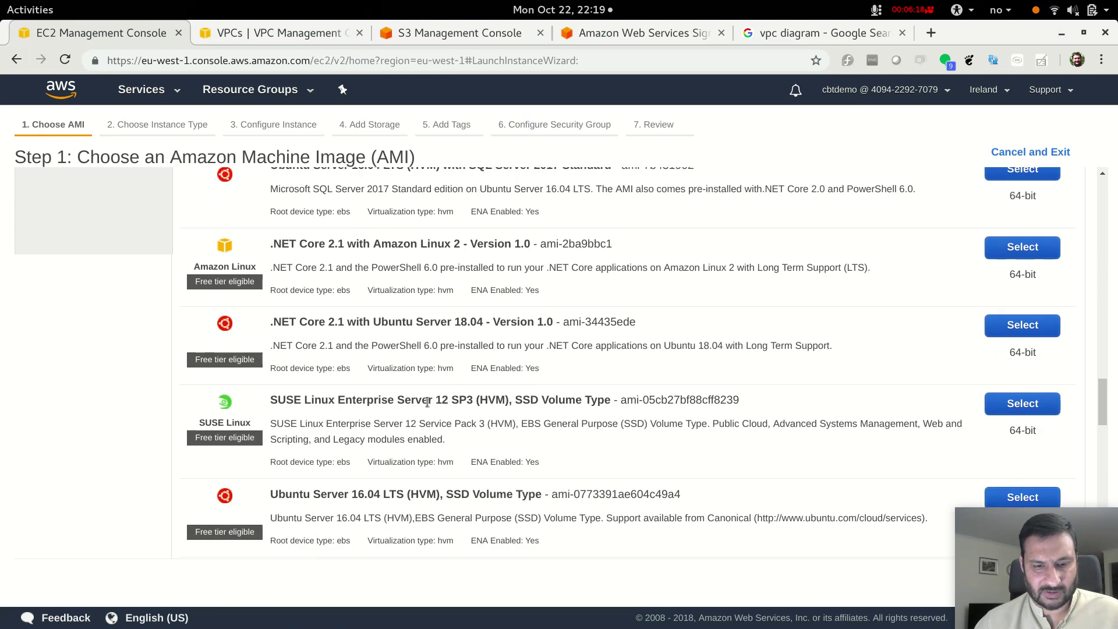
pyautogui.scroll(20, 428, 403)
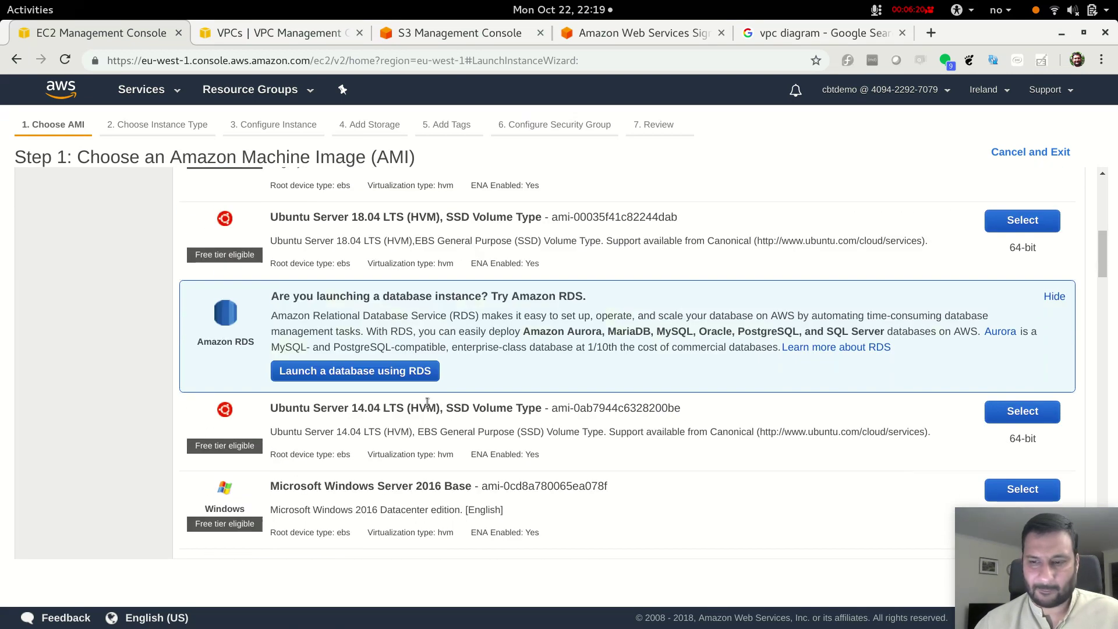
pyautogui.scroll(2, 428, 402)
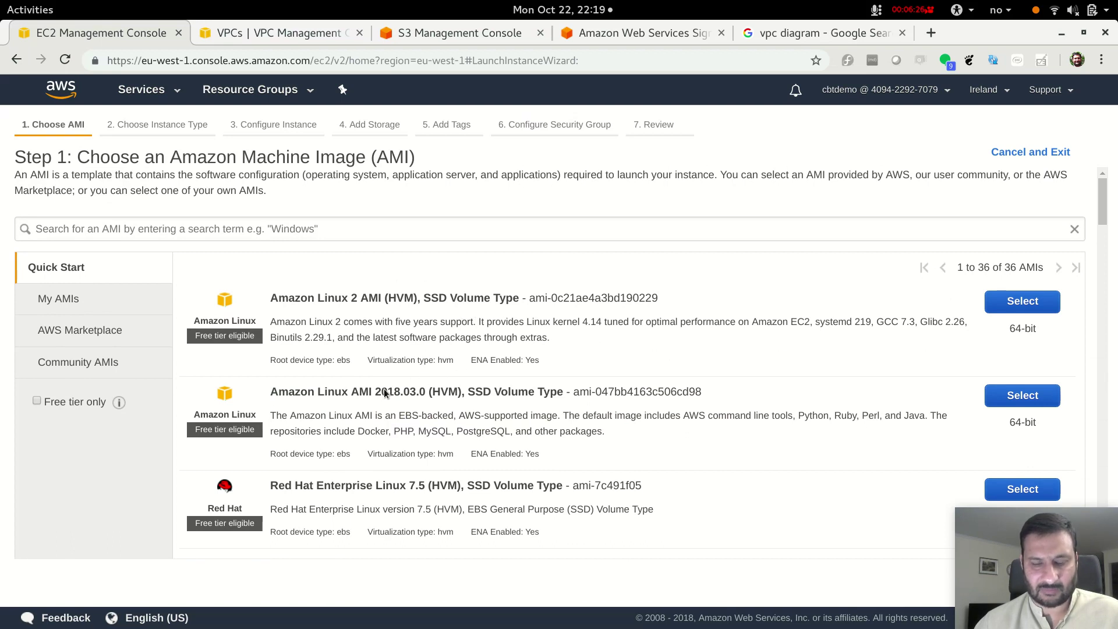
# Step: Examine the names and descriptions of the Amazon Linux 2 AMI and the Amazon Linux AMI 2018.03.0
pyautogui.moveTo(170, 158); pyautogui.dragTo(366, 162)
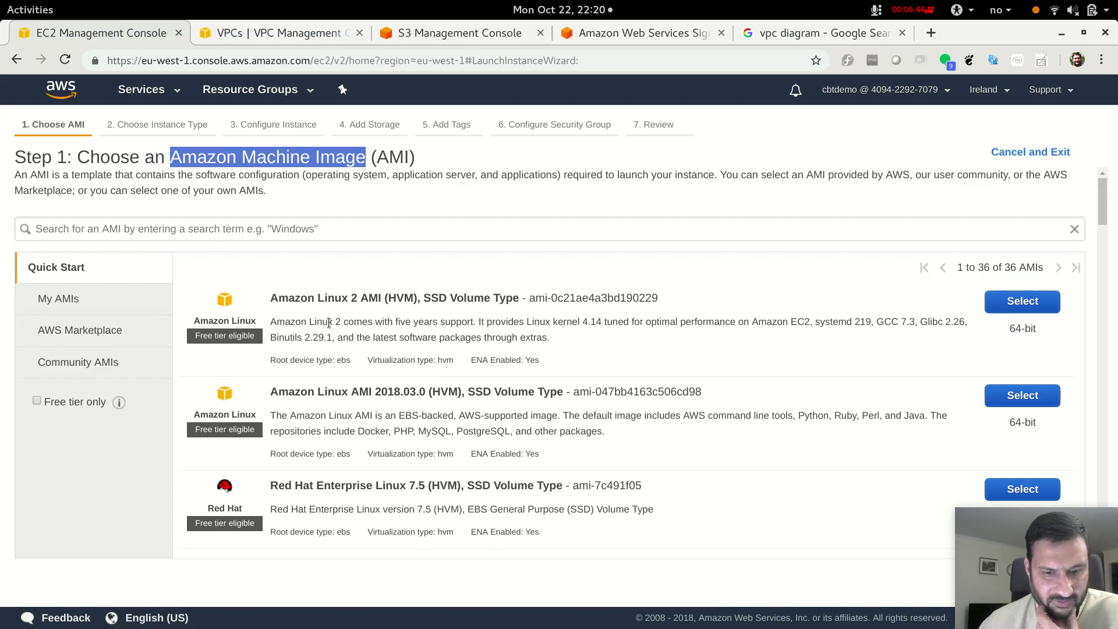
pyautogui.moveTo(271, 299); pyautogui.dragTo(364, 303)
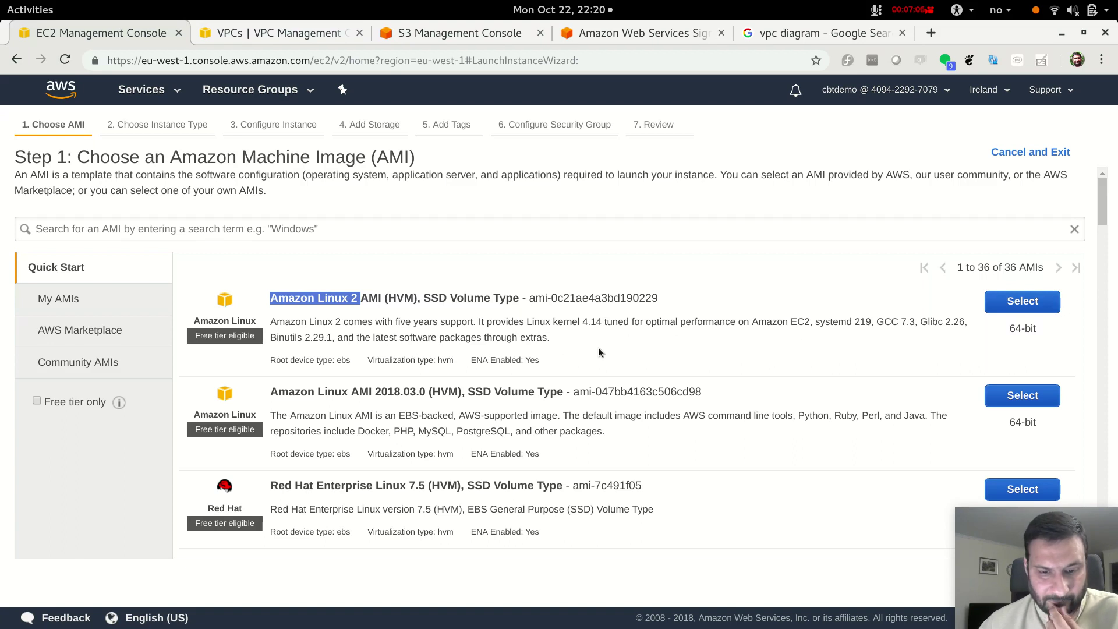
pyautogui.tripleClick(369, 391)
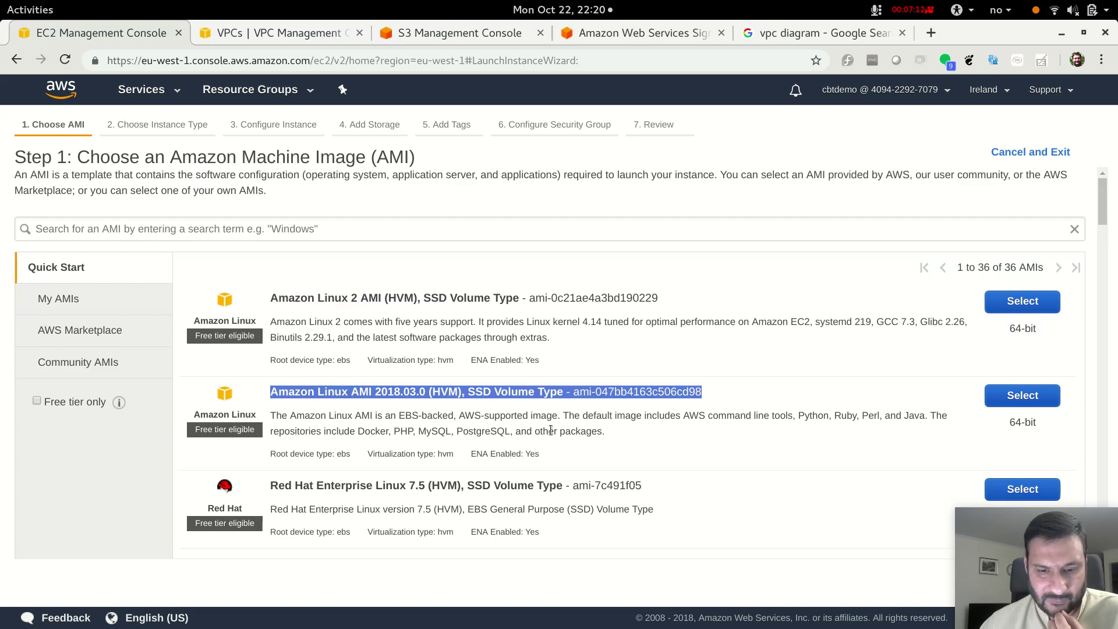
pyautogui.moveTo(773, 415); pyautogui.dragTo(937, 418)
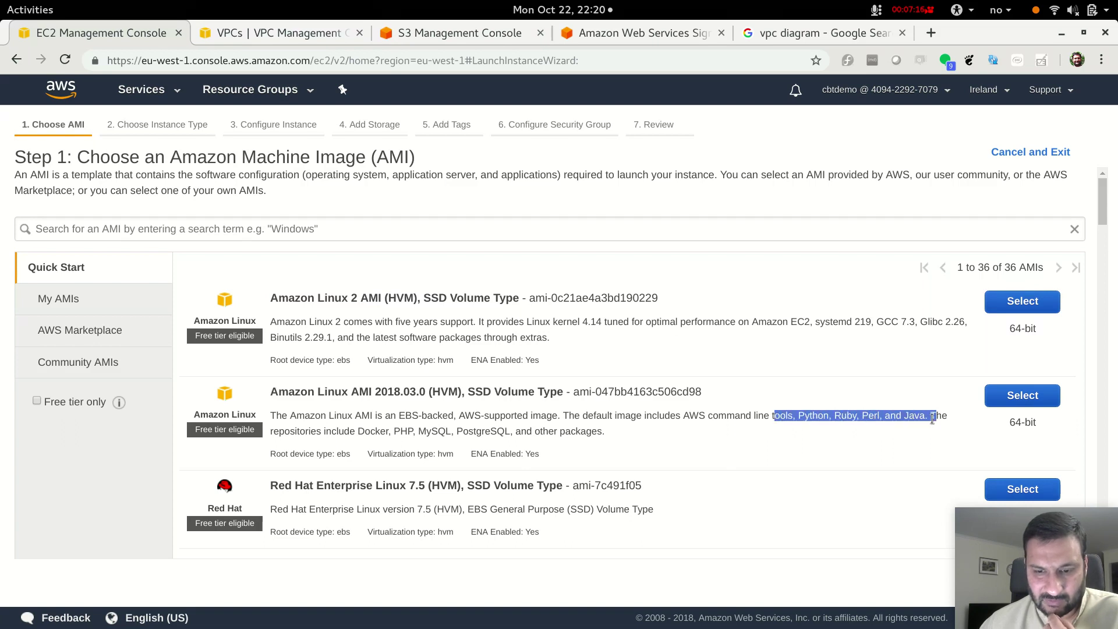
pyautogui.tripleClick(706, 422)
pyautogui.click(777, 427)
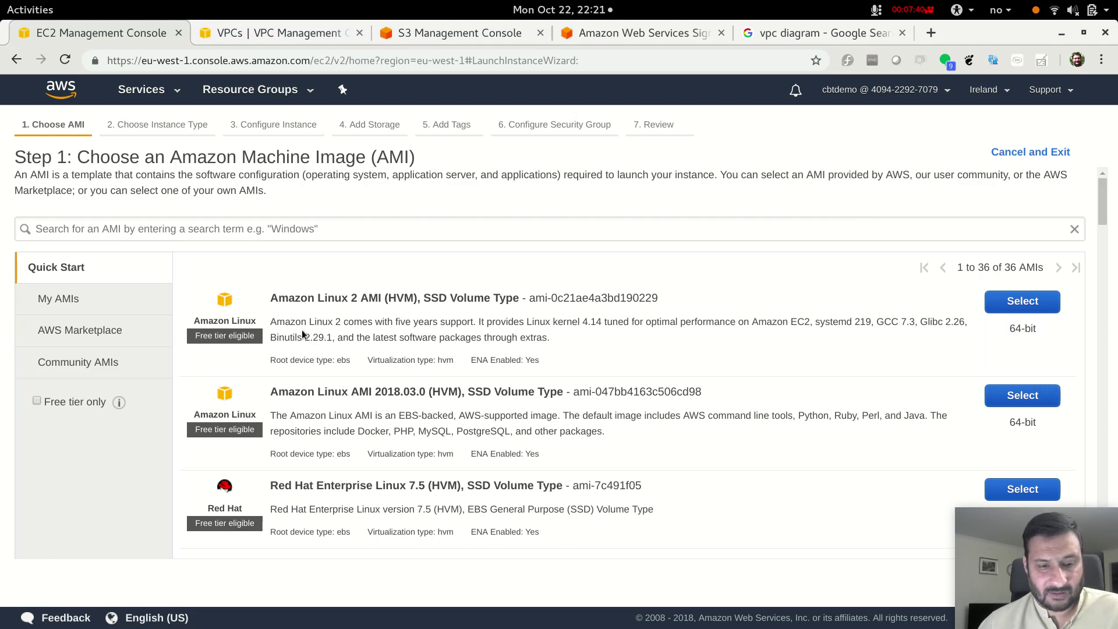
# Step: Check the account's own AMIs and look through the featured software and product categories in the AWS Marketplace
pyautogui.click(45, 306)
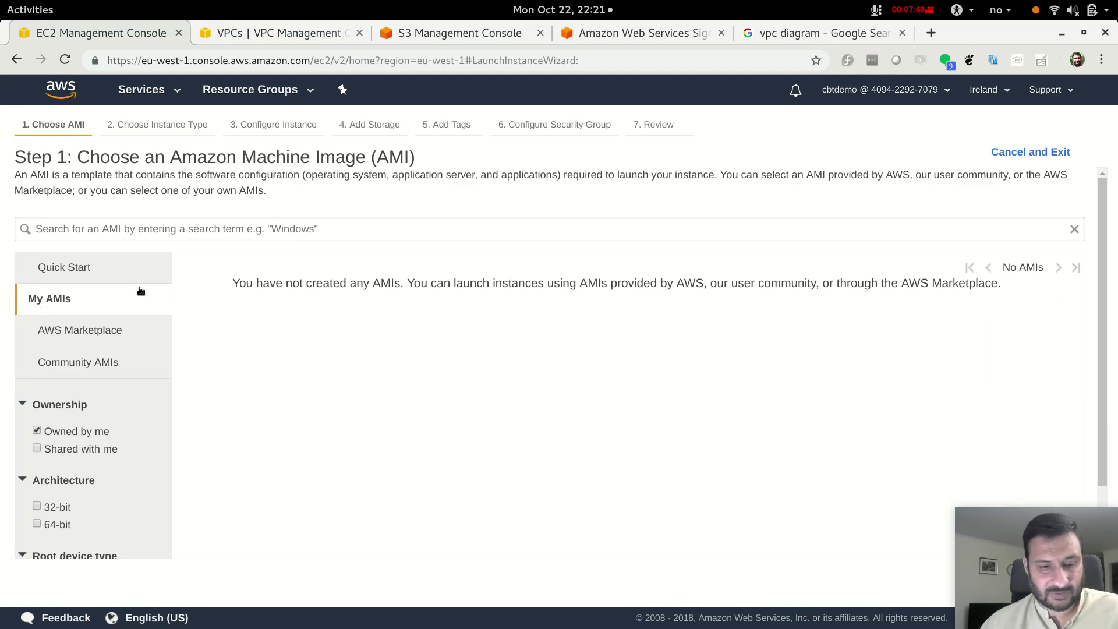
pyautogui.click(90, 336)
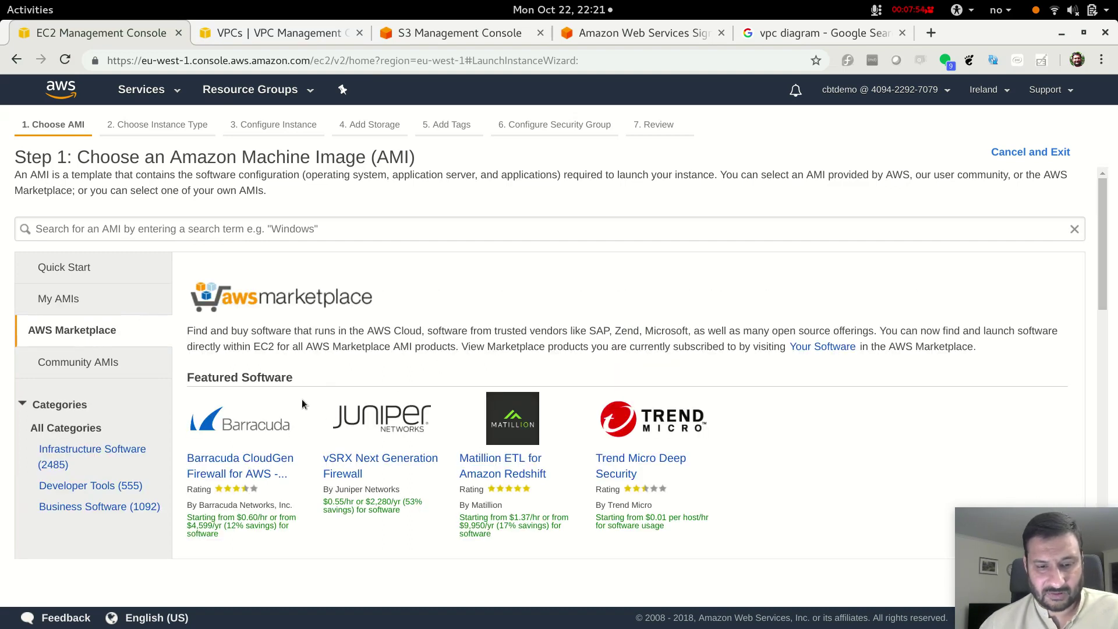
pyautogui.scroll(-10, 302, 400)
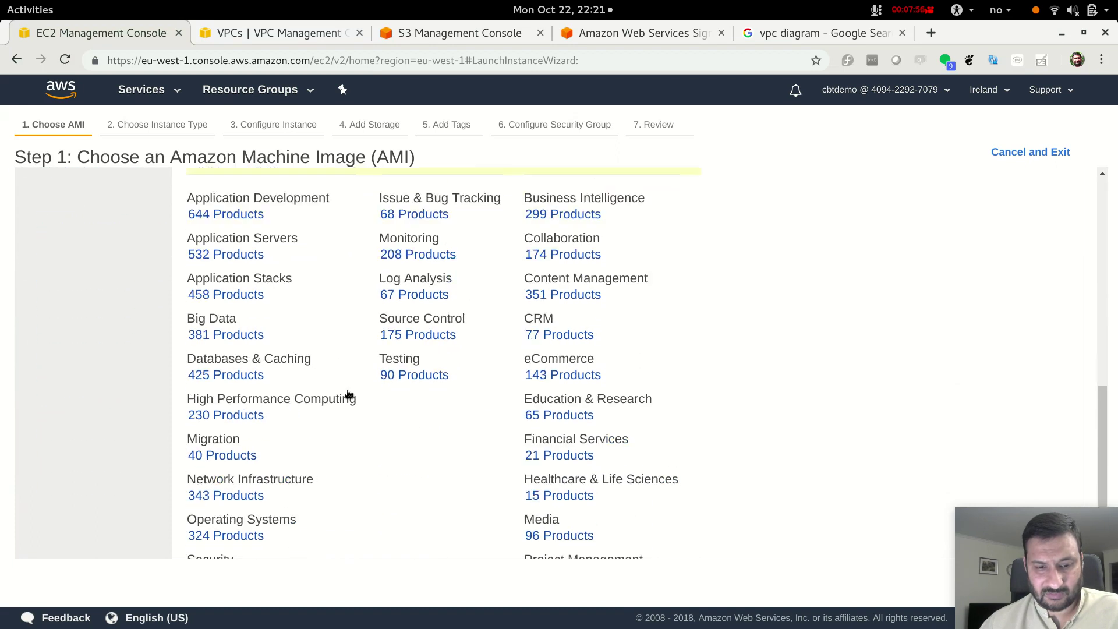
pyautogui.scroll(-2, 348, 394)
pyautogui.scroll(5, 349, 394)
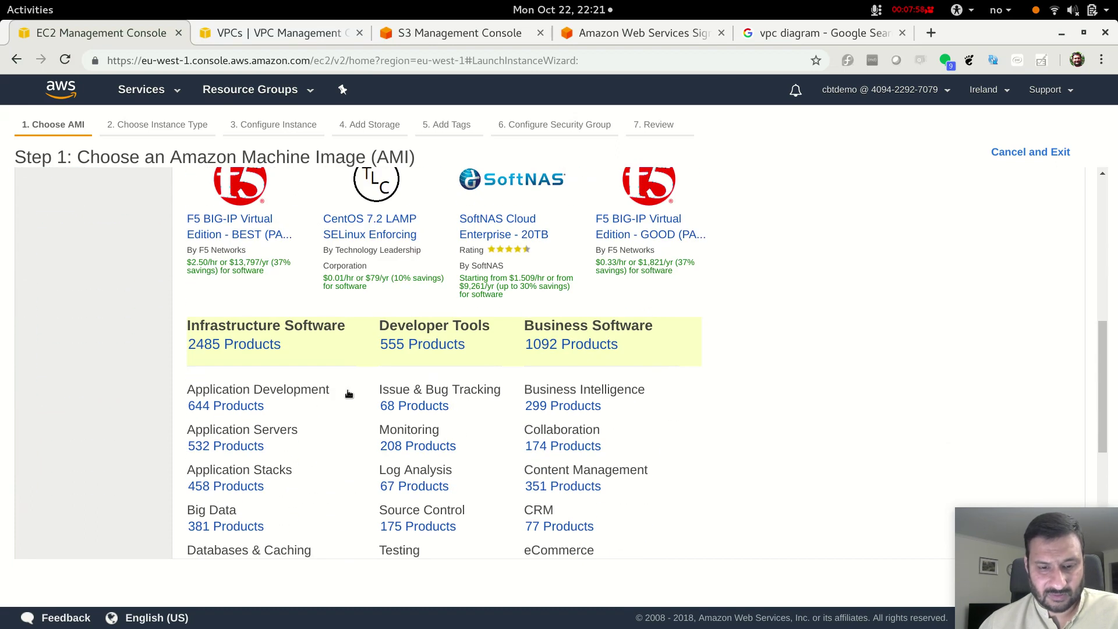
pyautogui.scroll(-2, 469, 386)
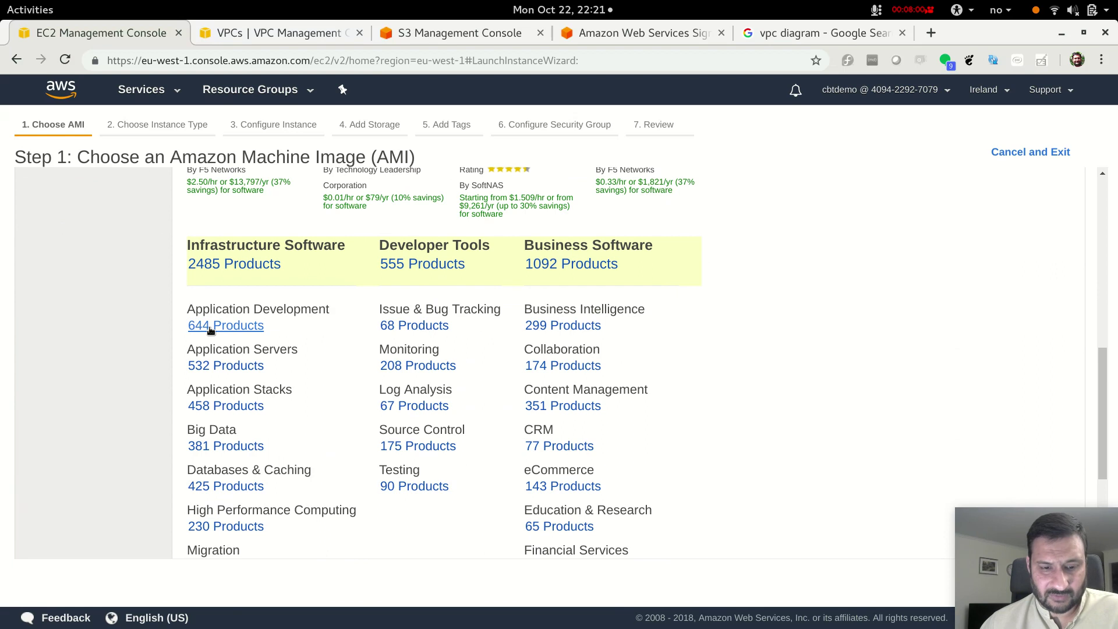
# Step: Examine the AWS Marketplace categories under Infrastructure Software, Developer Tools and Business Software, plus the popular and featured software
pyautogui.scroll(-3, 736, 378)
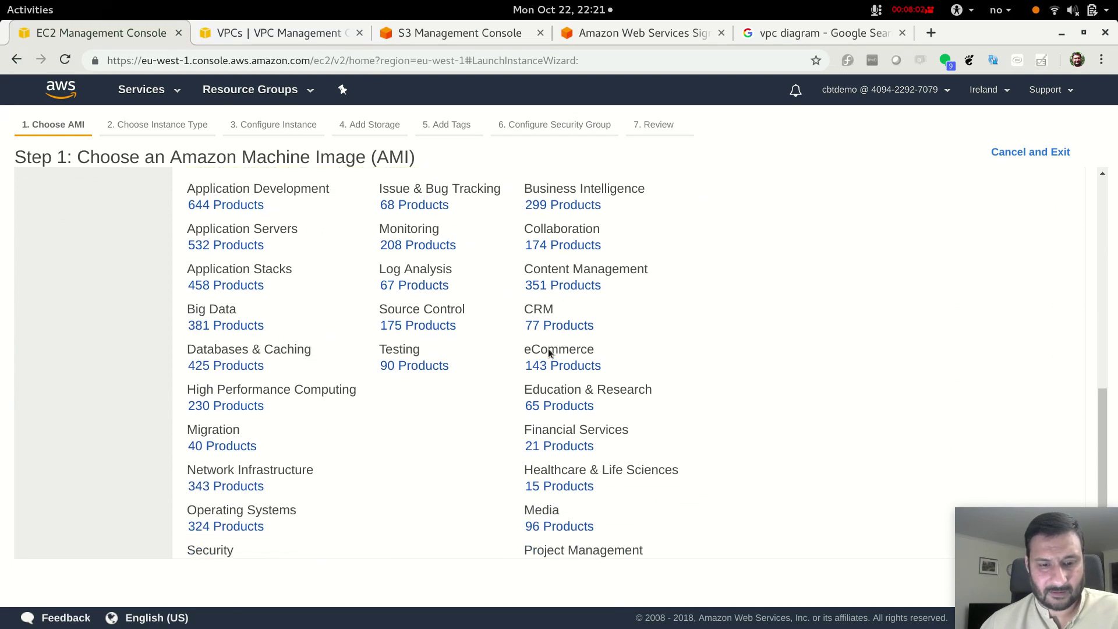
pyautogui.scroll(2, 283, 215)
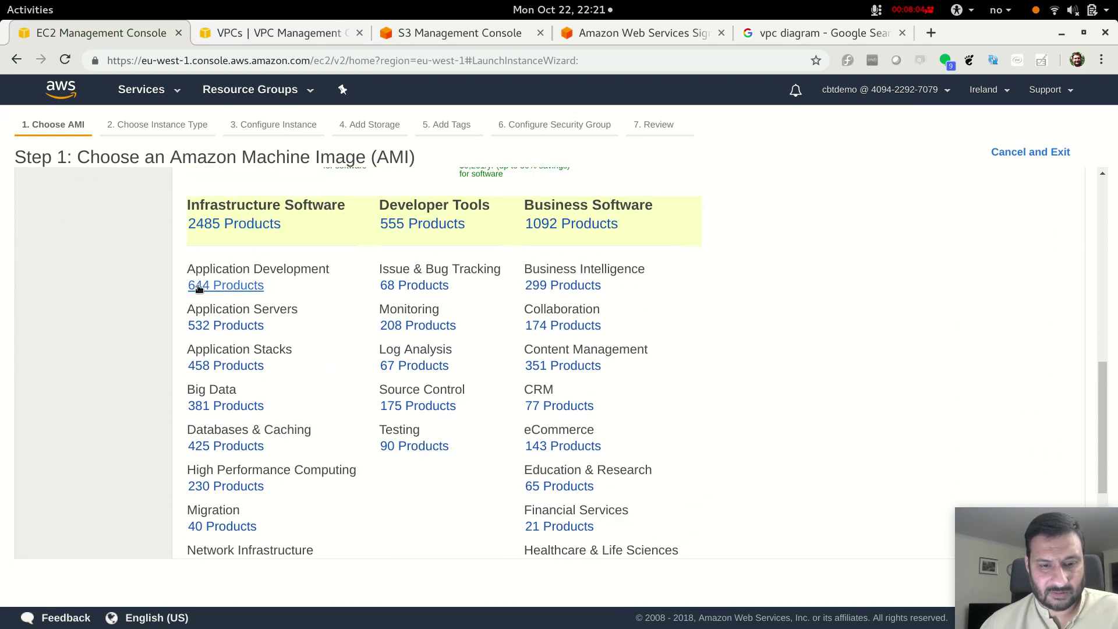
pyautogui.scroll(1, 258, 288)
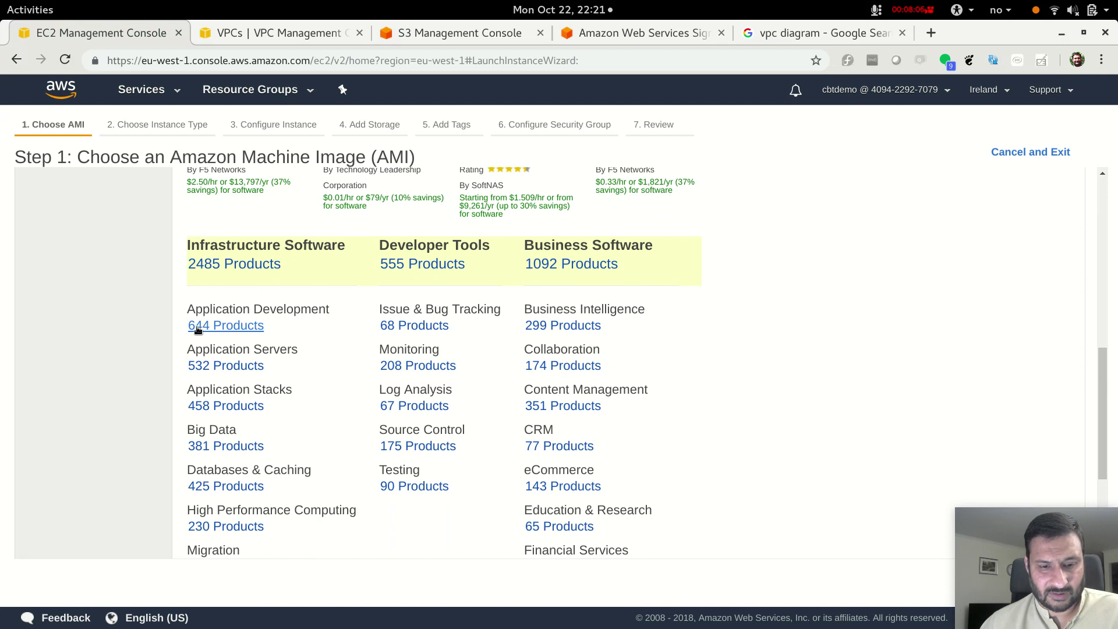
pyautogui.scroll(-1, 842, 380)
pyautogui.scroll(-4, 843, 380)
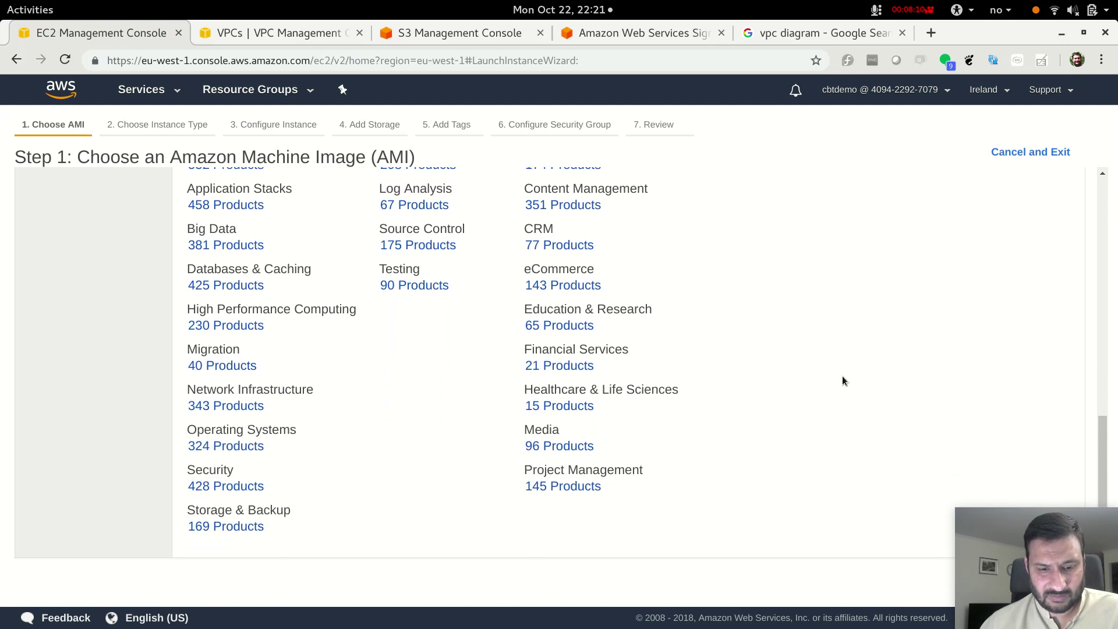
pyautogui.scroll(6, 842, 381)
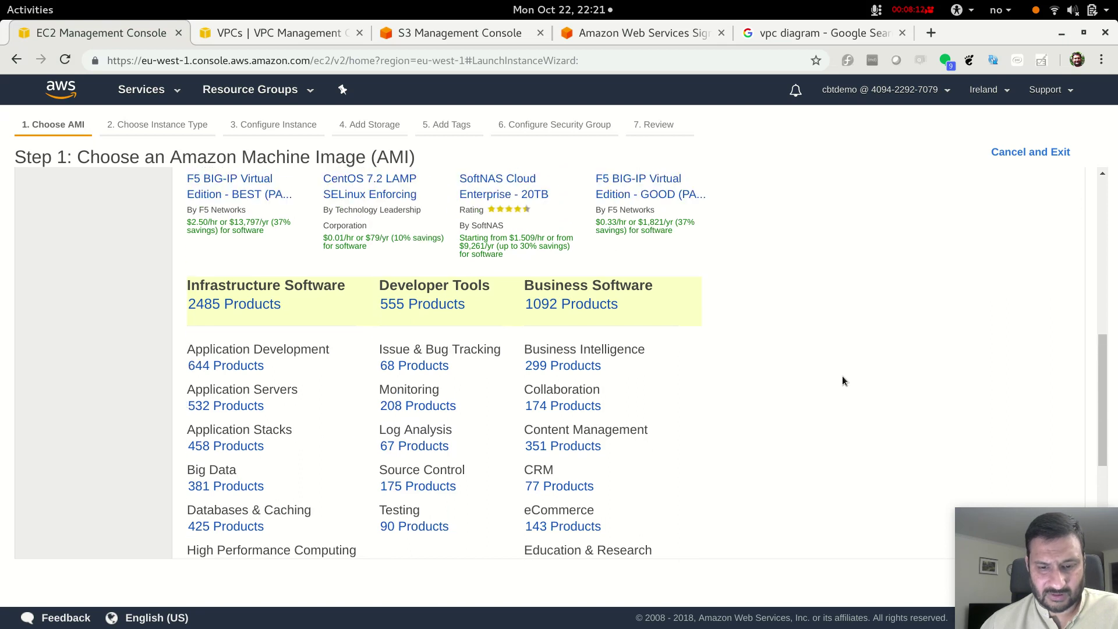
pyautogui.scroll(2, 170, 320)
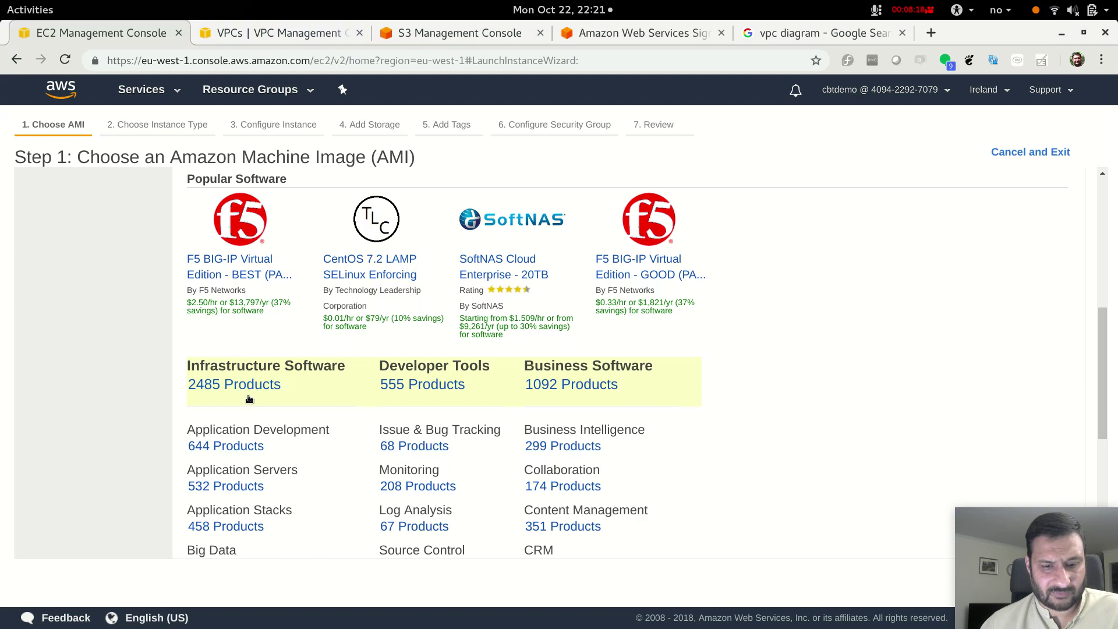
pyautogui.scroll(4, 529, 372)
pyautogui.scroll(-5, 548, 368)
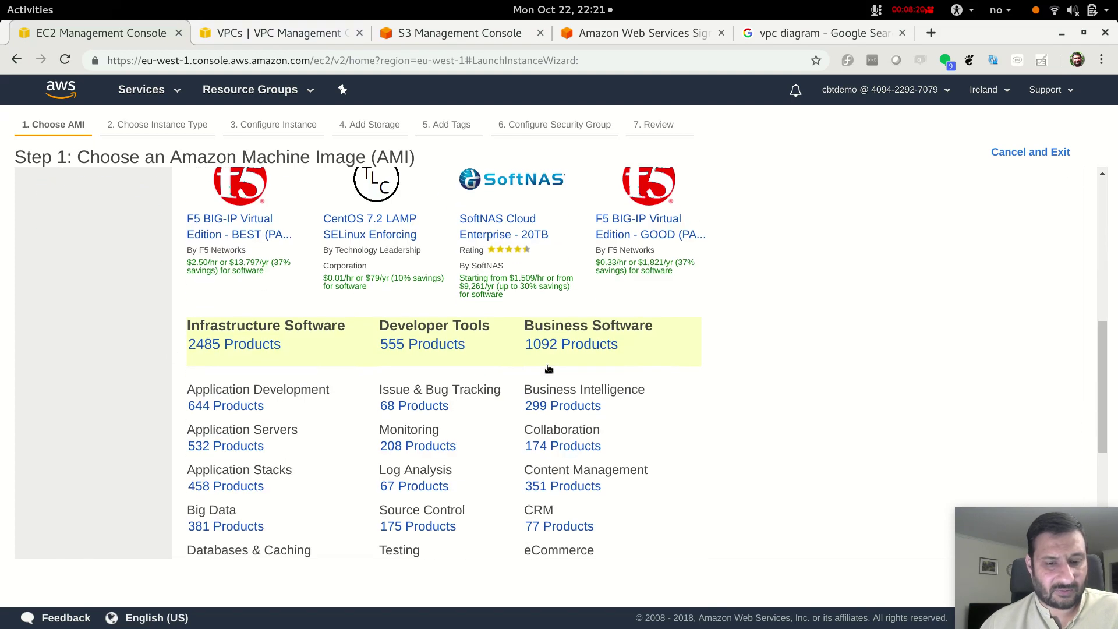
pyautogui.scroll(-5, 928, 428)
pyautogui.scroll(6, 932, 429)
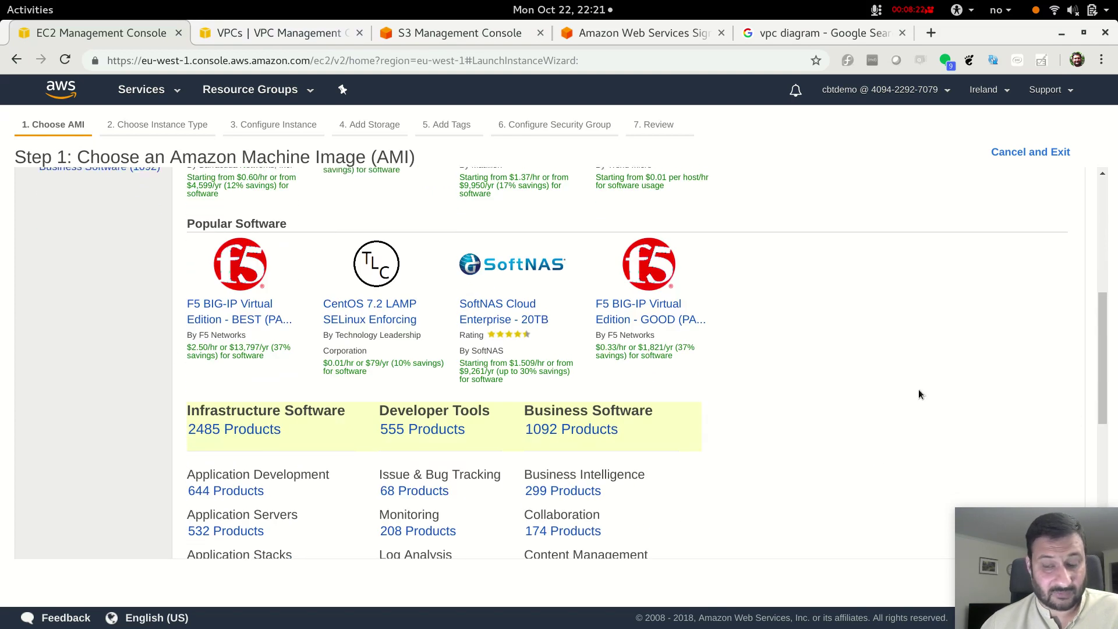
pyautogui.scroll(5, 920, 394)
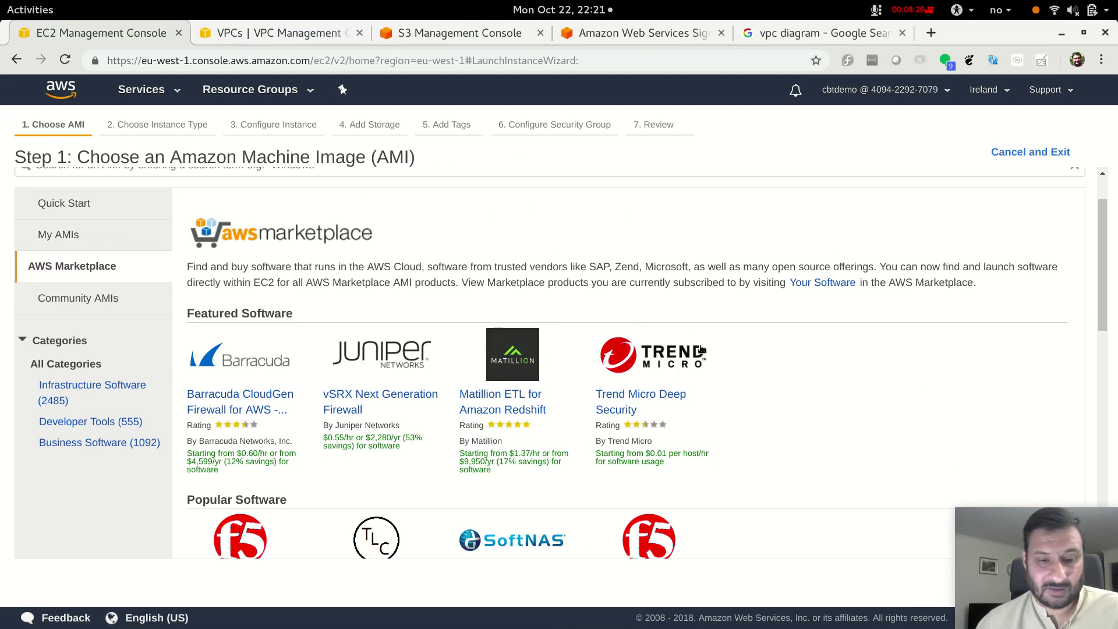
pyautogui.scroll(2, 742, 393)
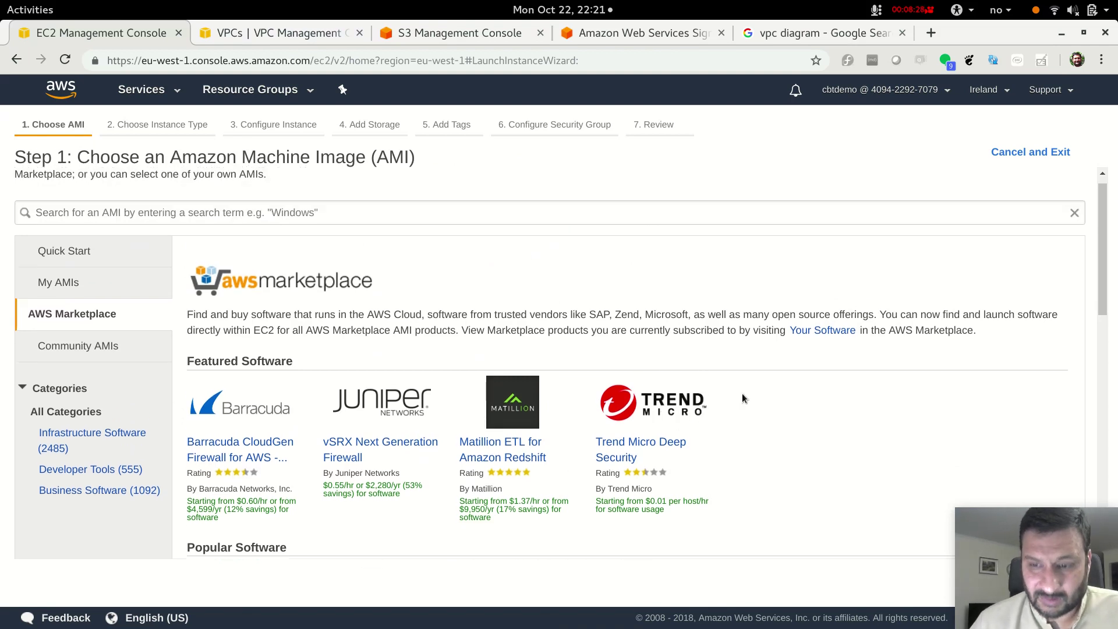
# Step: Search the AWS Marketplace for "wordpress" and look through the first matching images
pyautogui.click(473, 233)
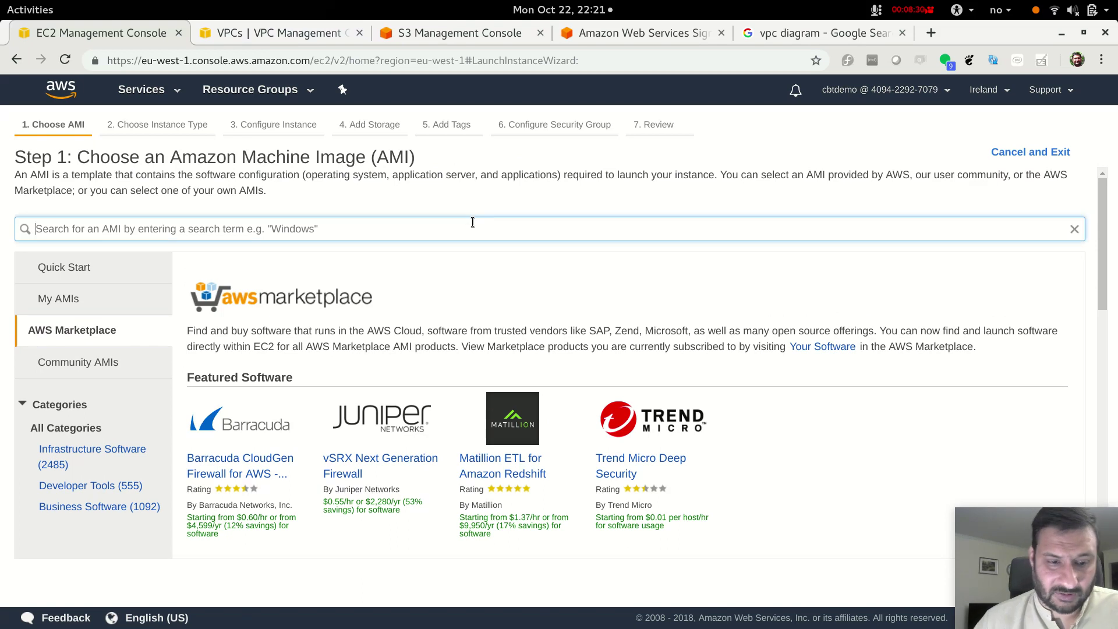
pyautogui.write('wordpress')
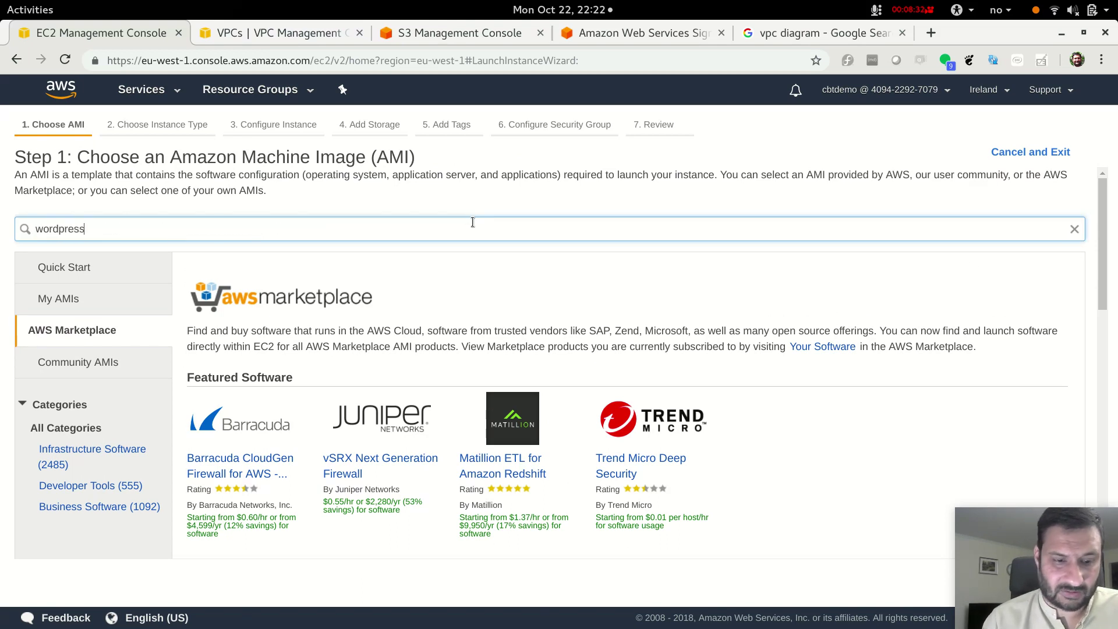
pyautogui.press('Return')
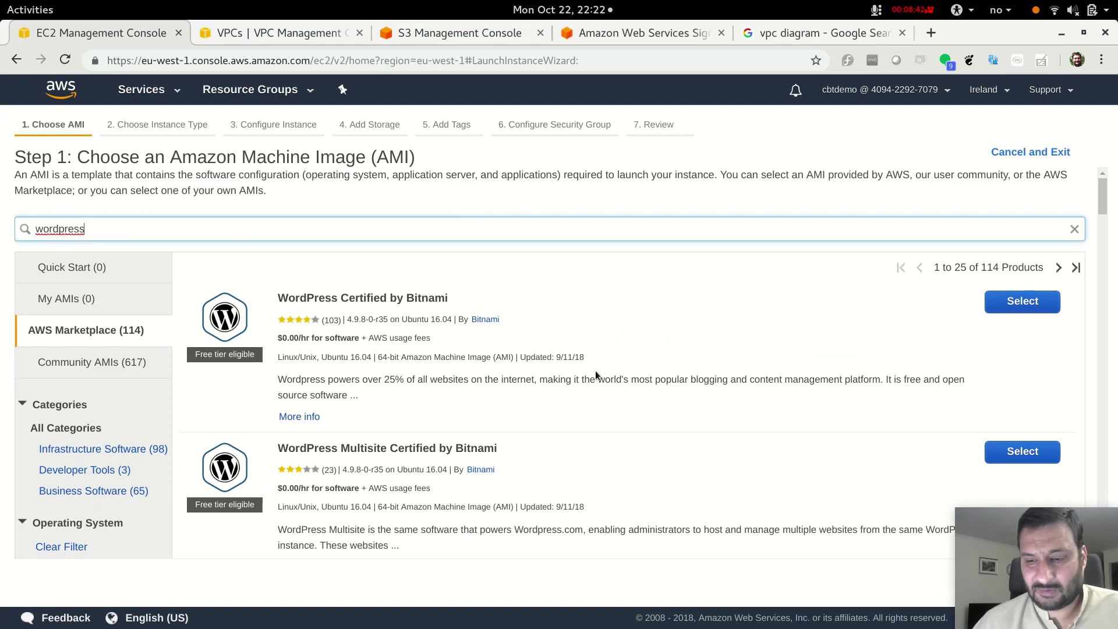
pyautogui.scroll(-3, 625, 376)
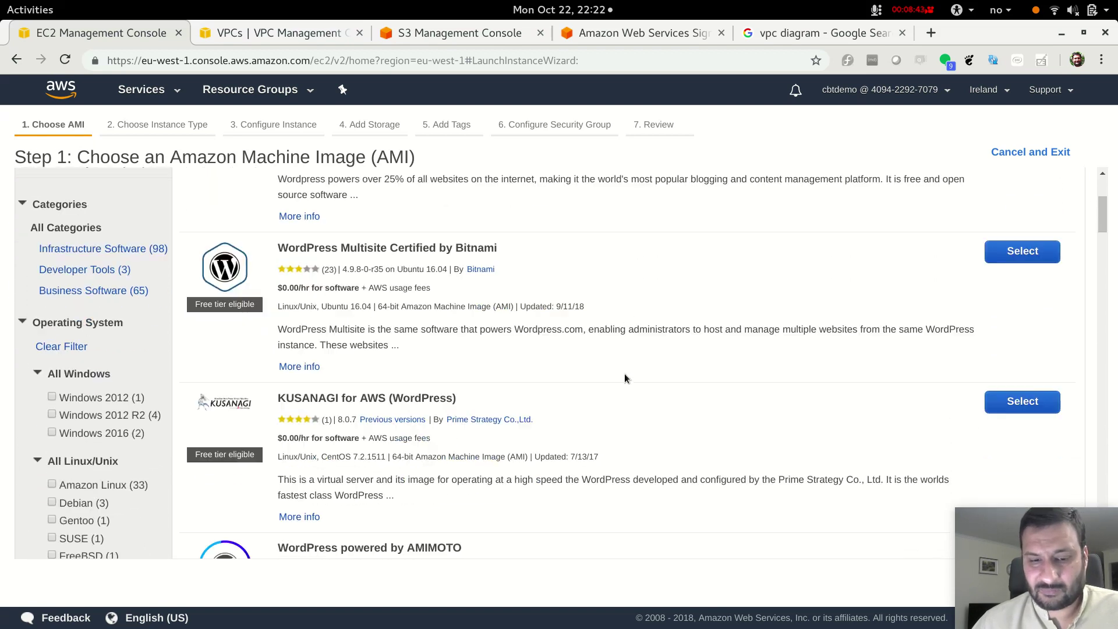
pyautogui.scroll(3, 624, 372)
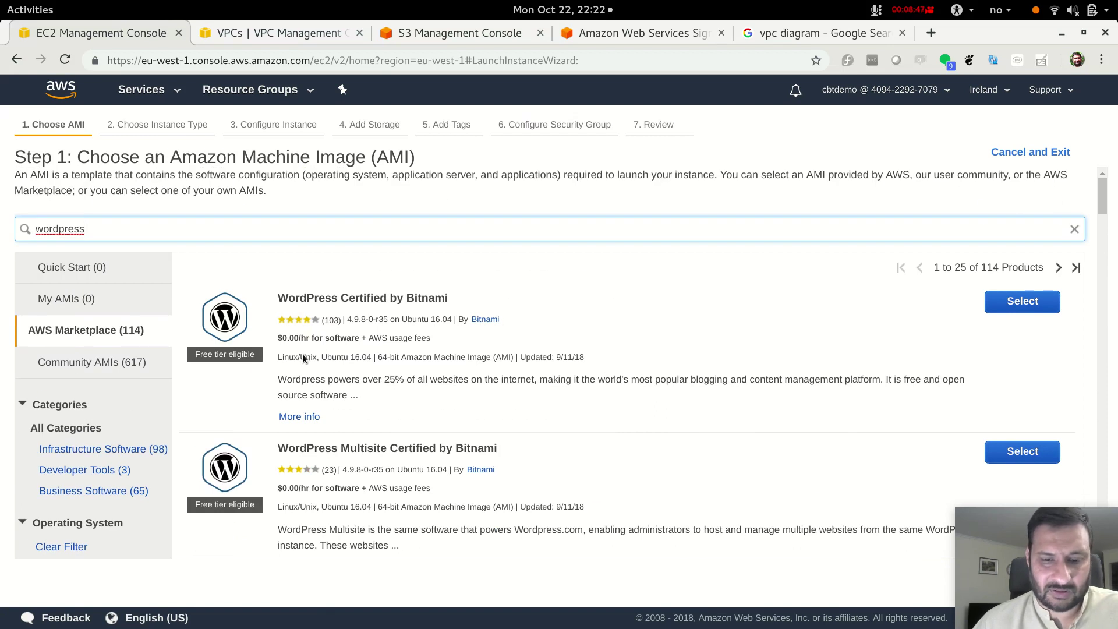
# Step: View the community AMIs matching "wordpress" and filter them to the Cent OS operating system
pyautogui.click(86, 363)
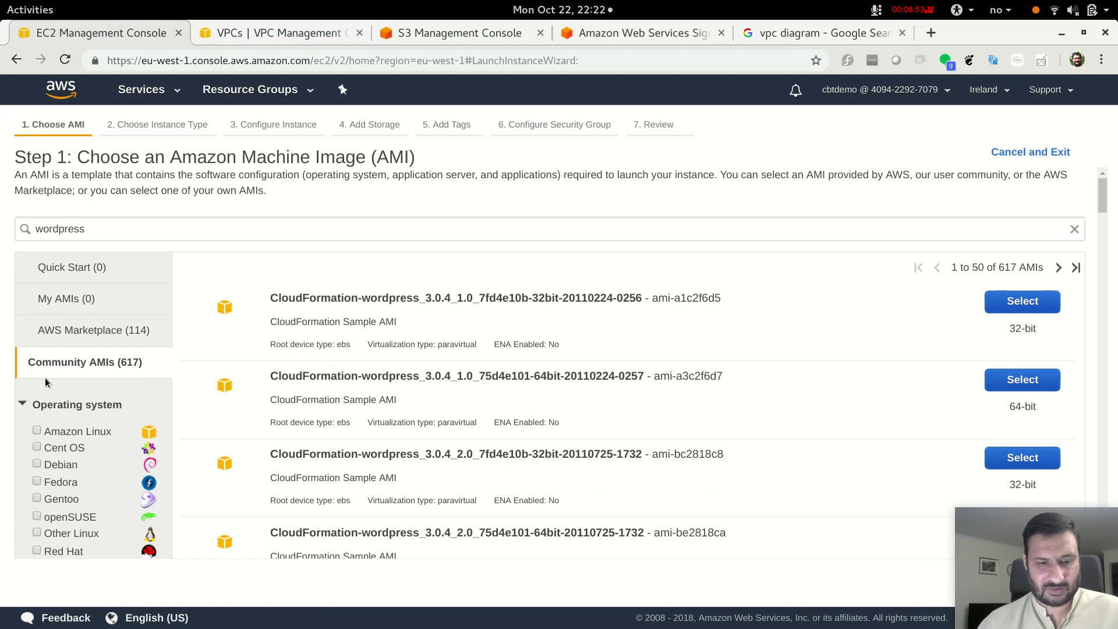
pyautogui.scroll(-3, 65, 428)
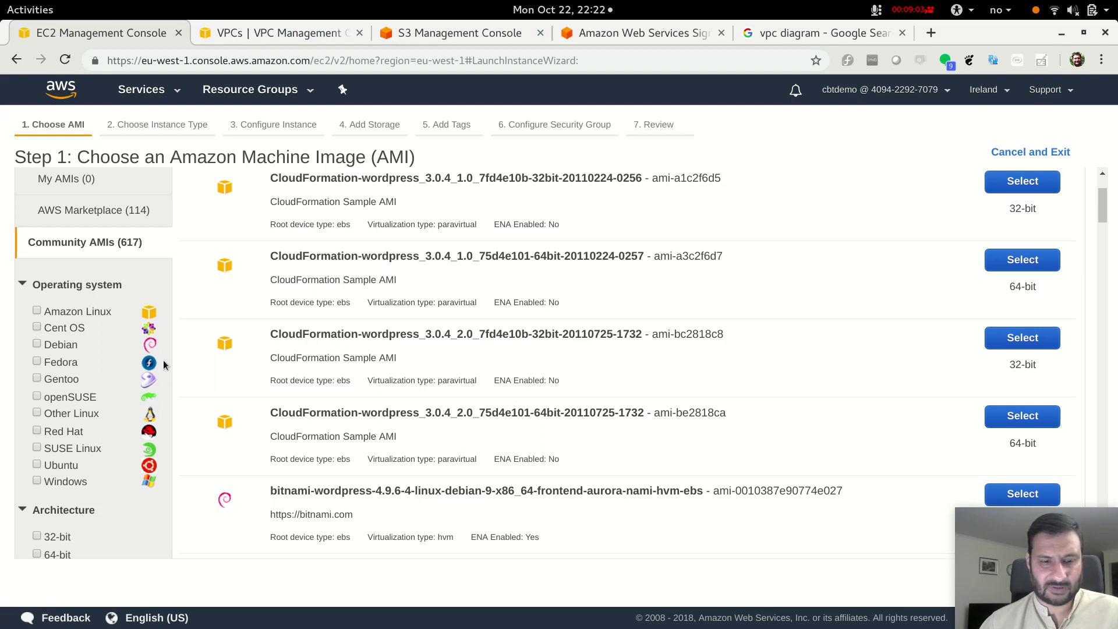
pyautogui.scroll(3, 390, 355)
pyautogui.scroll(-2, 390, 355)
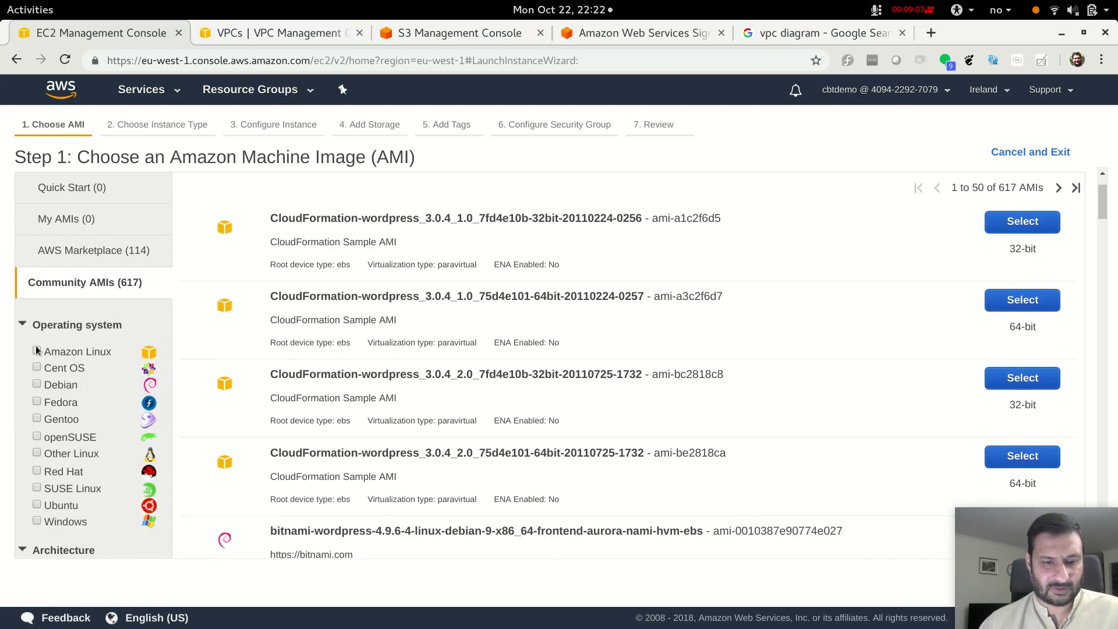
pyautogui.click(37, 367)
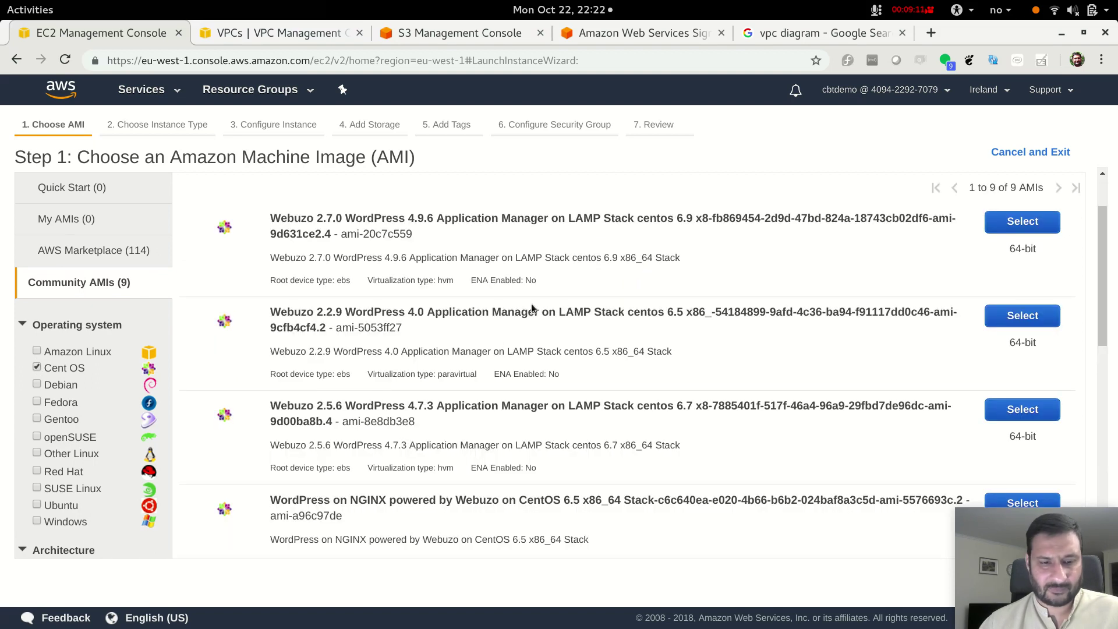
pyautogui.scroll(2, 270, 318)
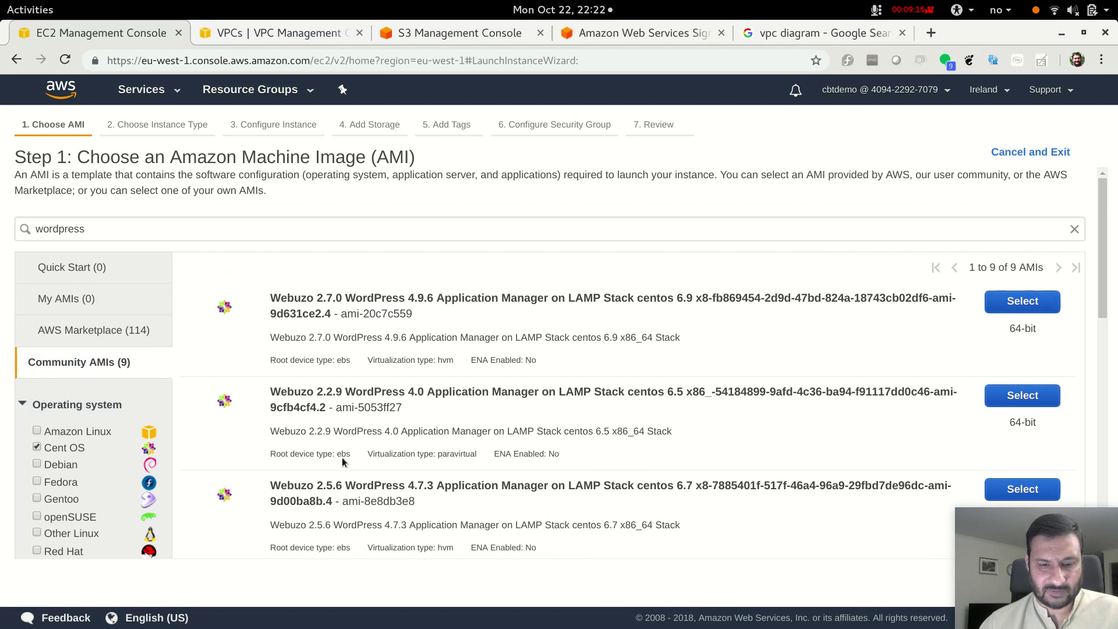
# Step: Clear the "wordpress" search term, look through the Cent OS community AMIs, and return to the beginning of the list
pyautogui.click(1074, 228)
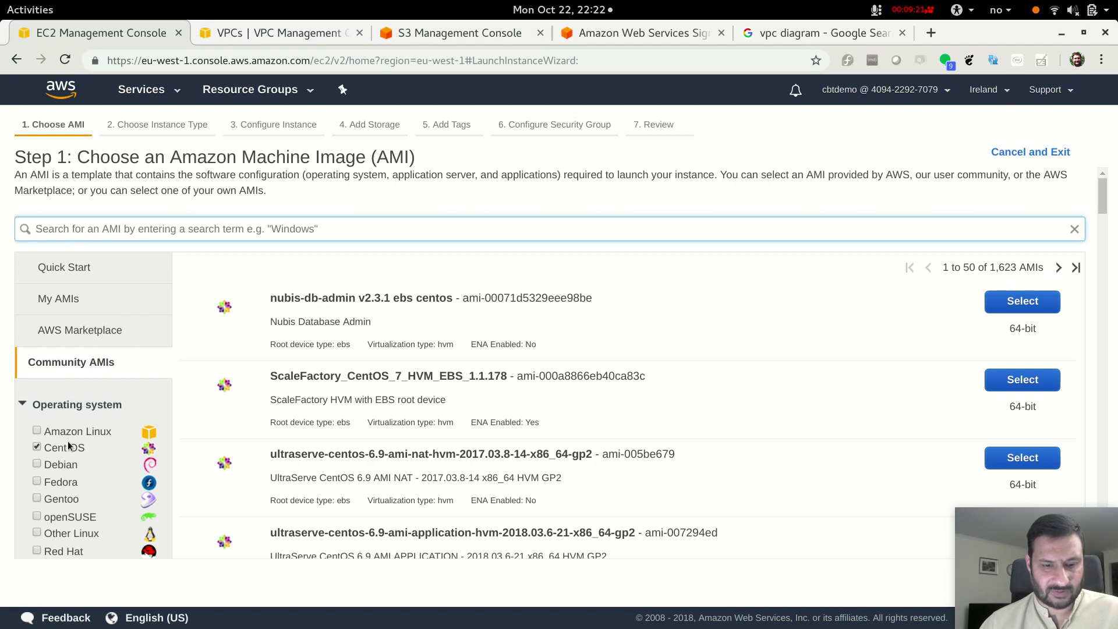
pyautogui.scroll(-3, 541, 370)
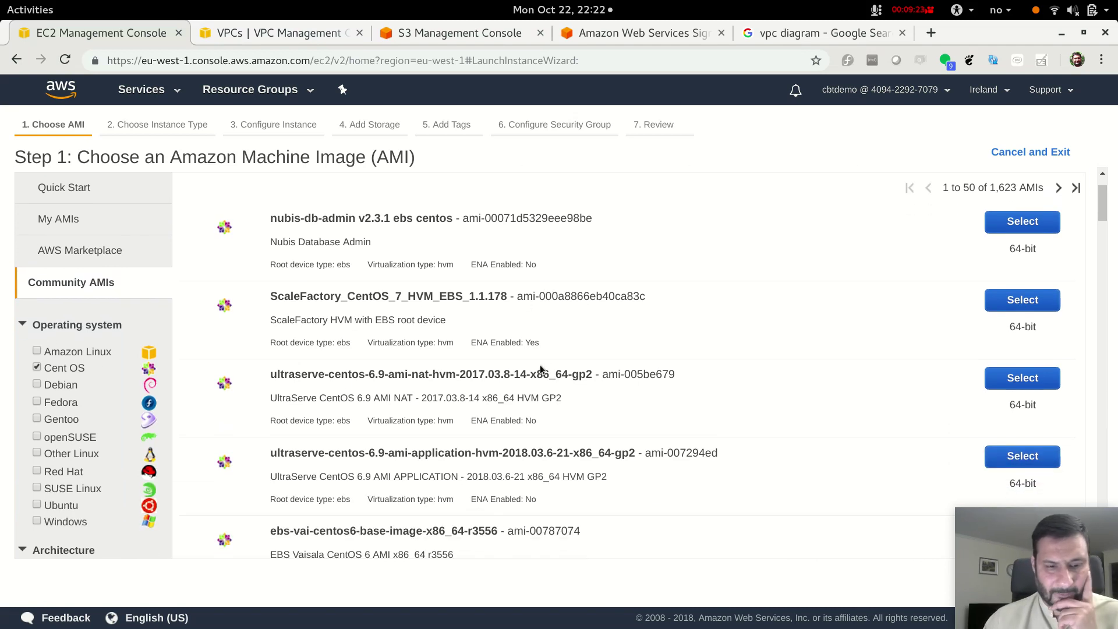
pyautogui.scroll(-12, 540, 361)
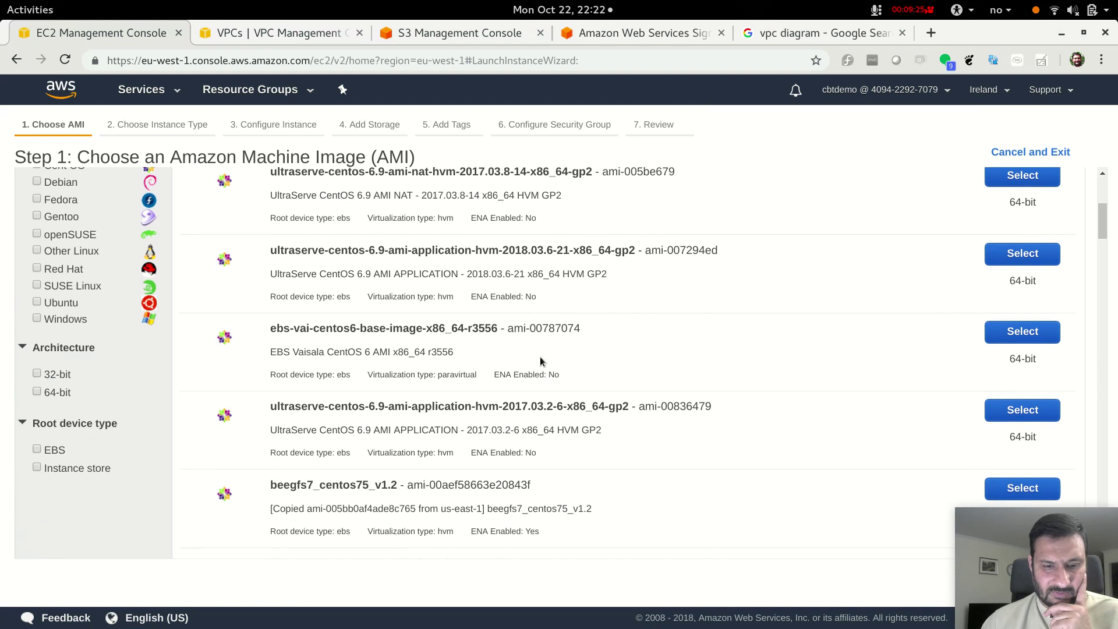
pyautogui.scroll(-16, 540, 358)
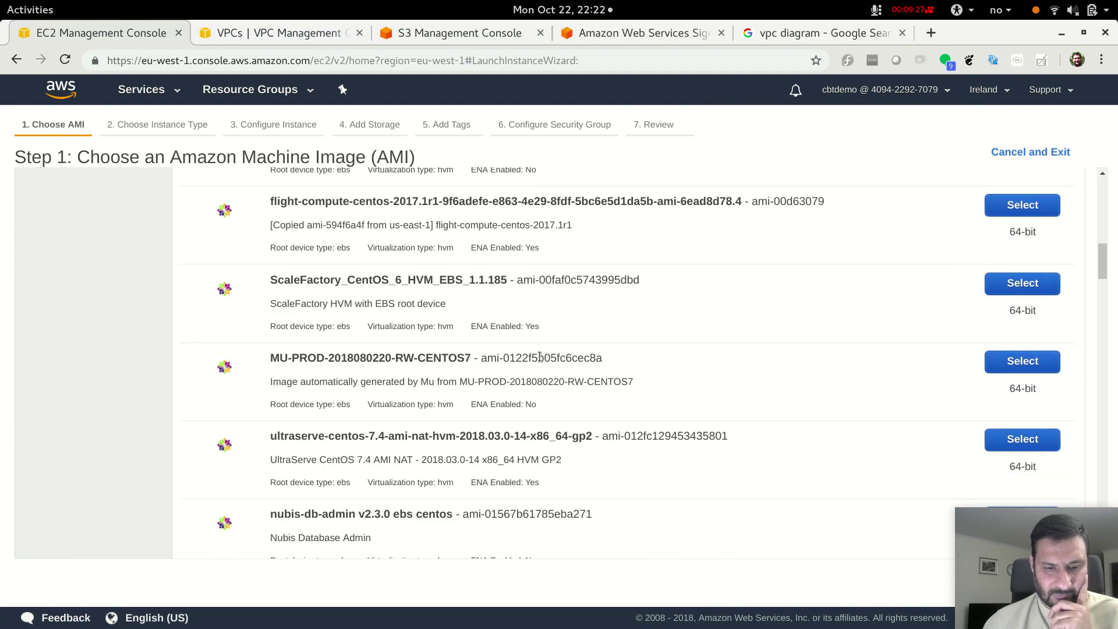
pyautogui.scroll(-16, 540, 357)
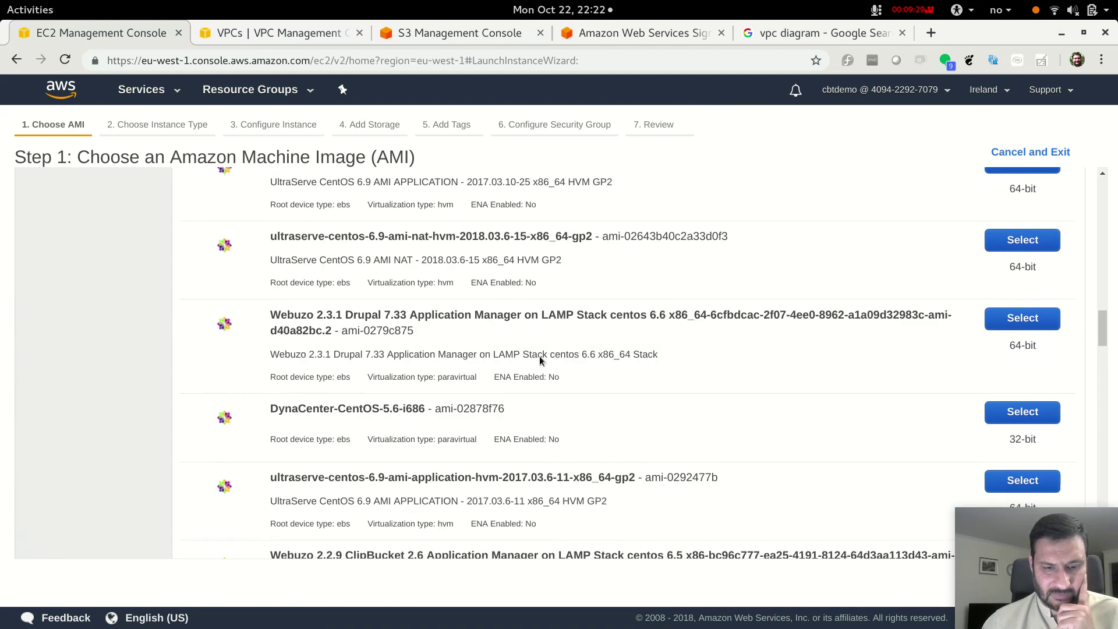
pyautogui.scroll(-8, 539, 357)
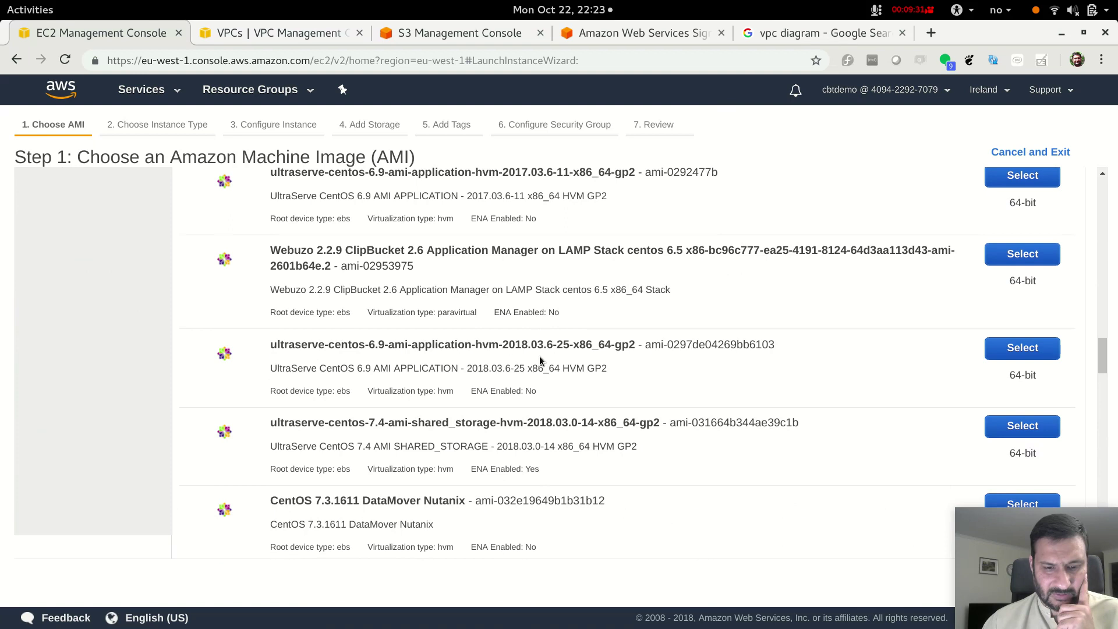
pyautogui.scroll(-4, 539, 358)
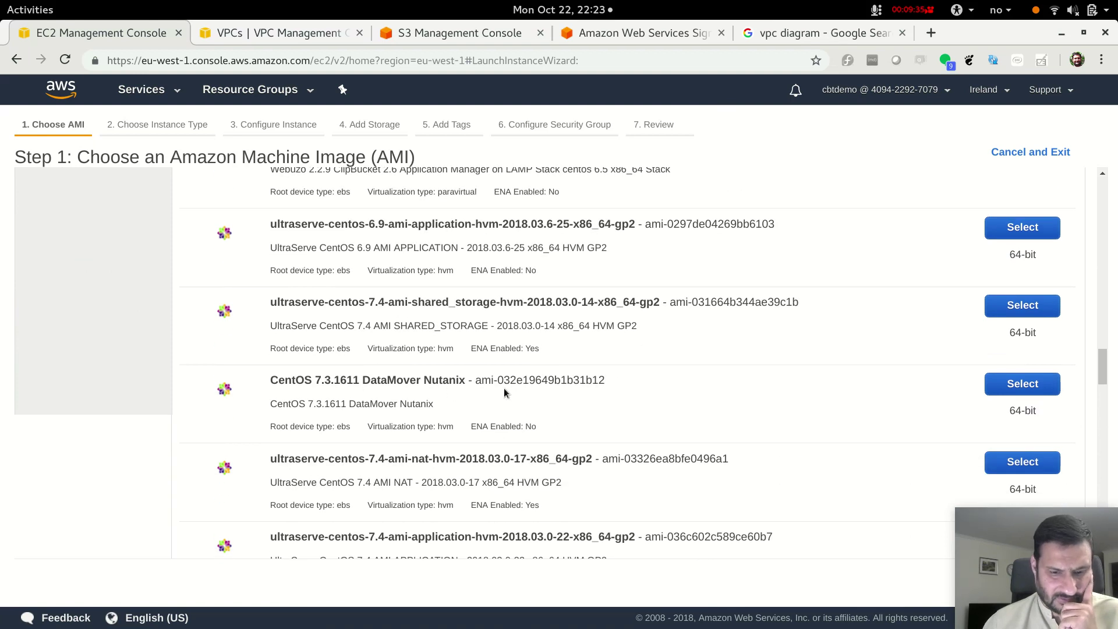
pyautogui.scroll(-7, 505, 388)
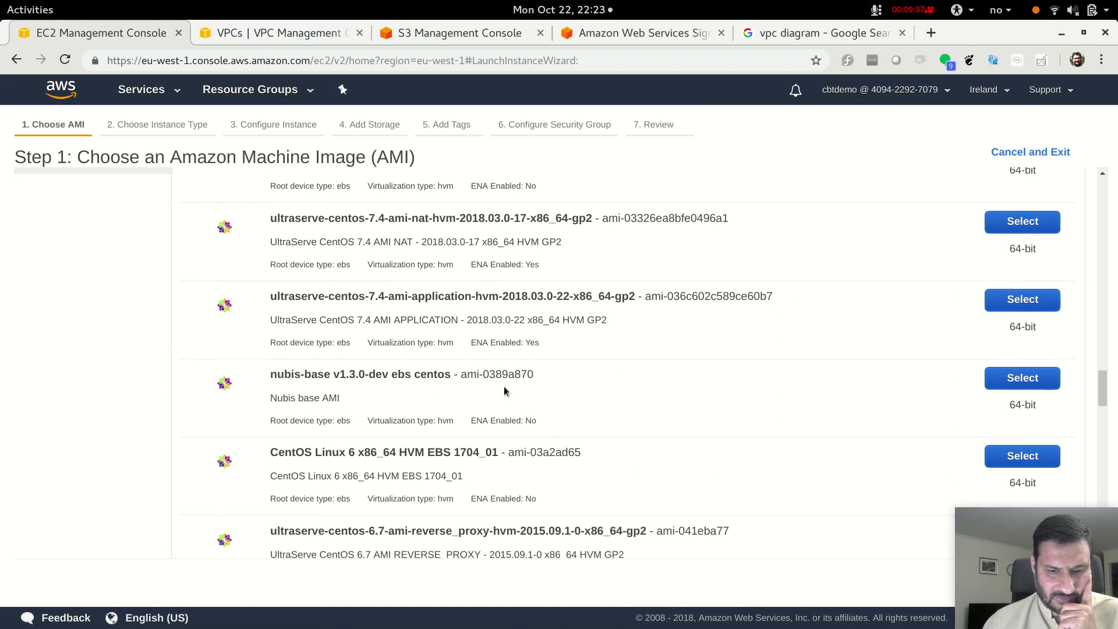
pyautogui.scroll(-7, 504, 390)
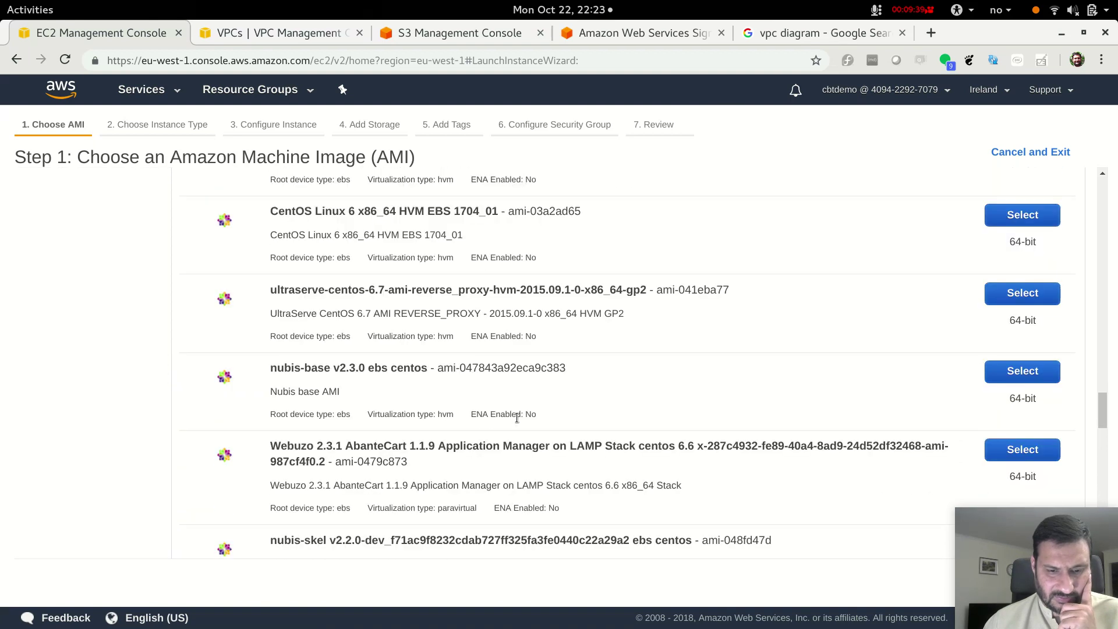
pyautogui.scroll(-13, 517, 418)
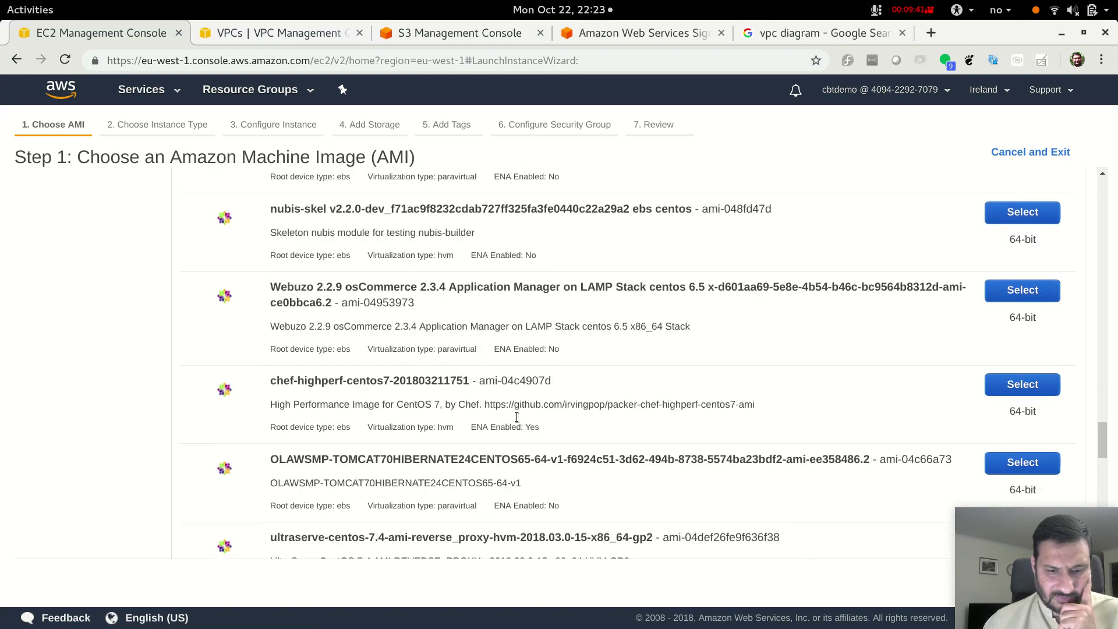
pyautogui.moveTo(1102, 446); pyautogui.dragTo(1107, 175)
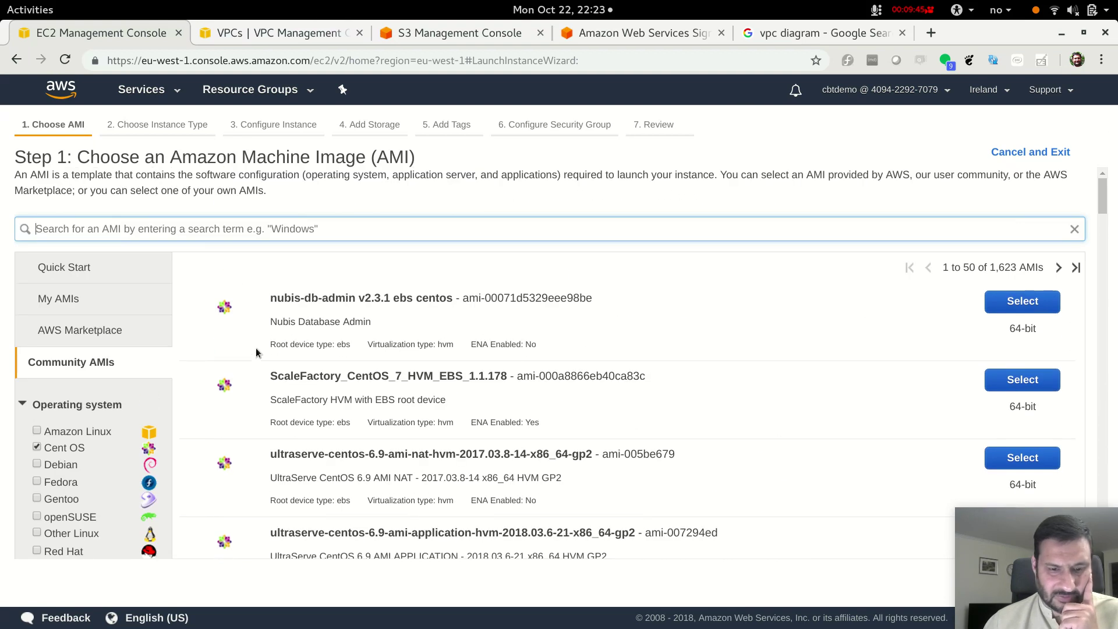
# Step: Replace the Cent OS filter with Fedora and look through the listed community AMIs
pyautogui.click(36, 446)
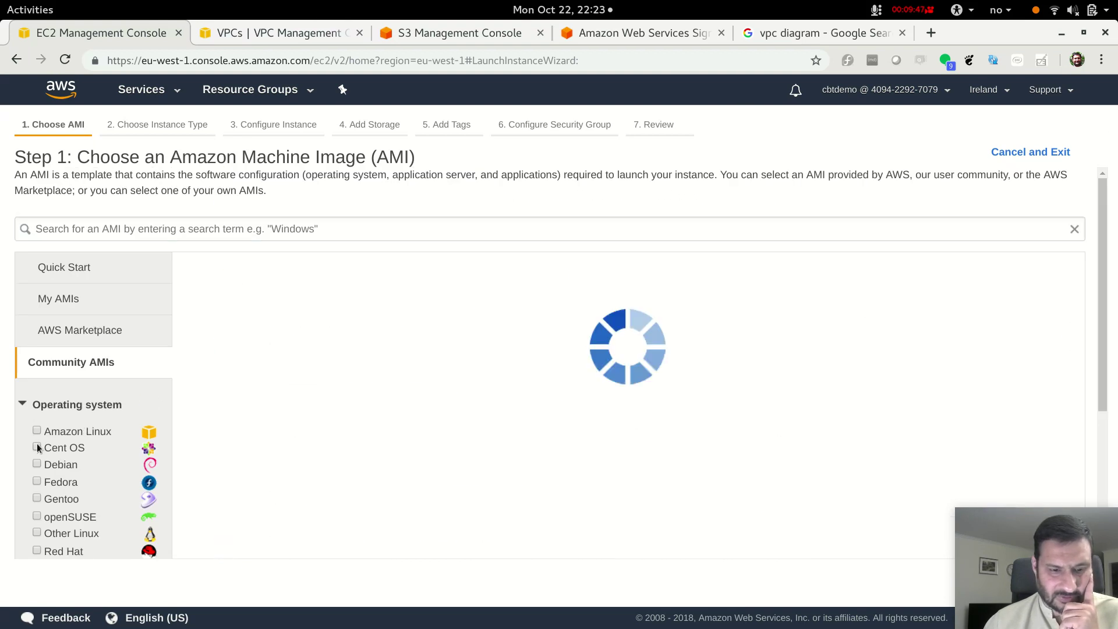
pyautogui.click(36, 481)
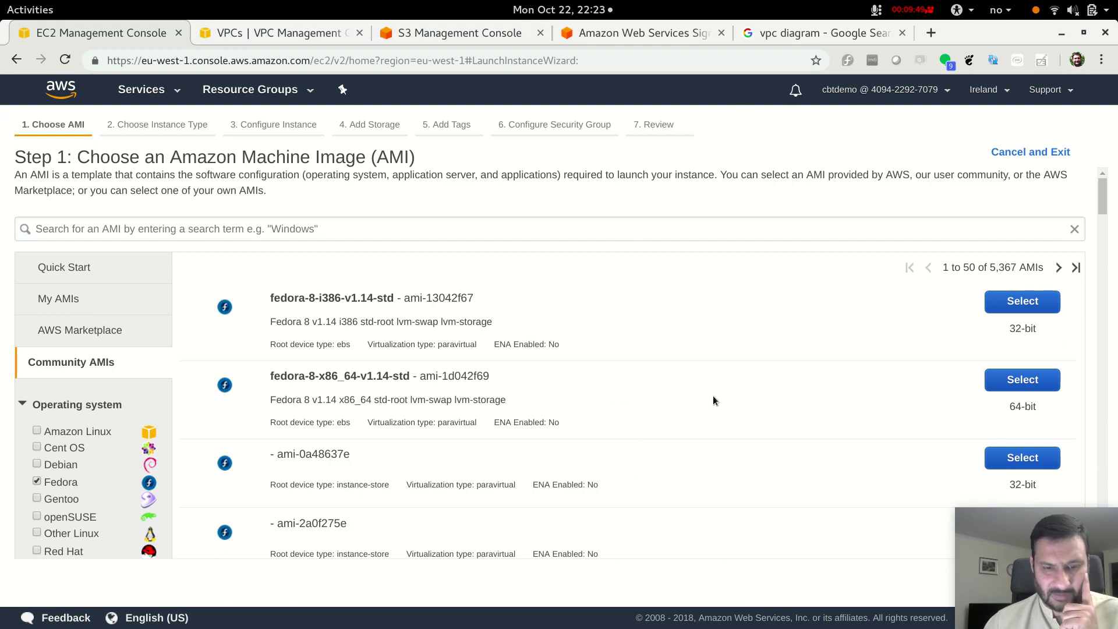
pyautogui.scroll(-1, 685, 385)
pyautogui.scroll(-1, 681, 378)
pyautogui.scroll(2, 680, 379)
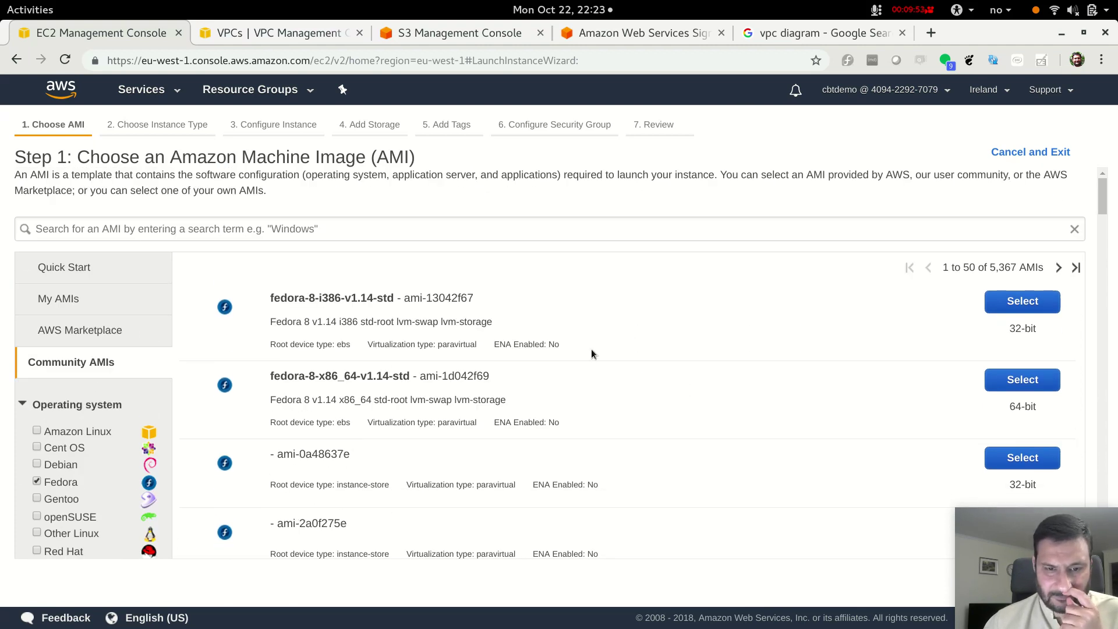
pyautogui.scroll(-6, 384, 361)
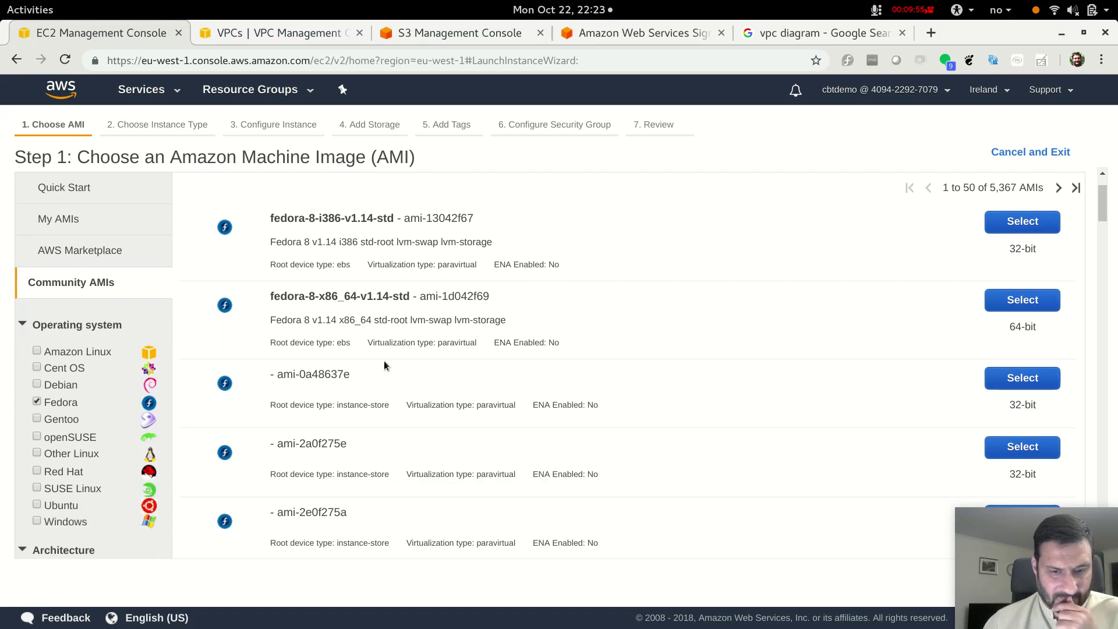
# Step: Find a Fedora-Cloud-Base-29 image in the list and search the community AMIs for "Fedora-Cloud-Base-29-2018"
pyautogui.scroll(-3, 383, 365)
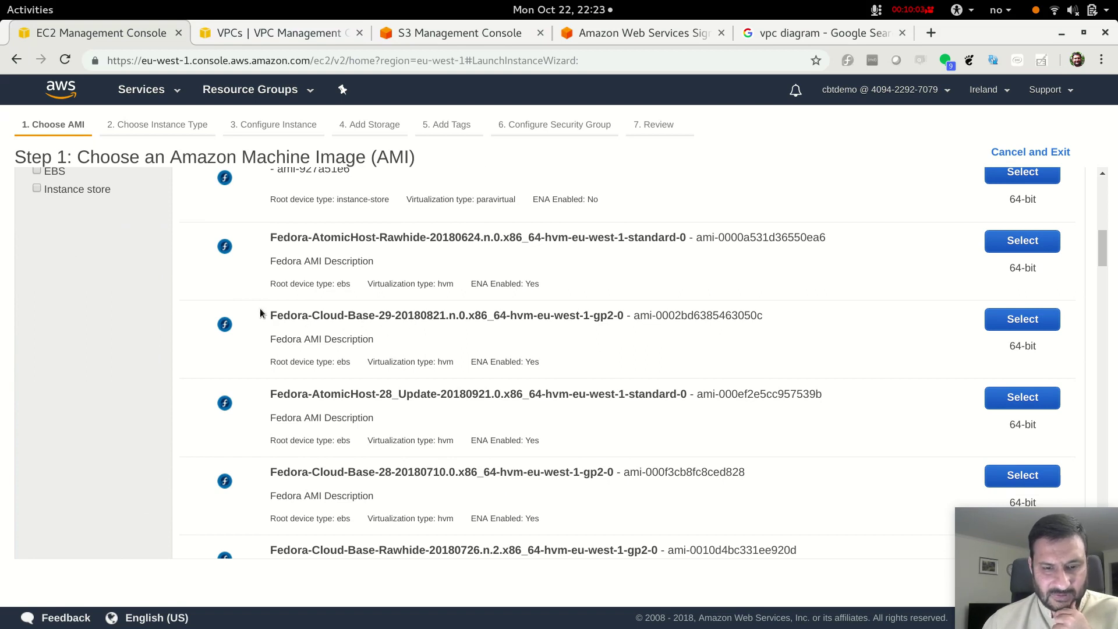
pyautogui.moveTo(270, 315); pyautogui.dragTo(390, 317)
pyautogui.click(403, 322)
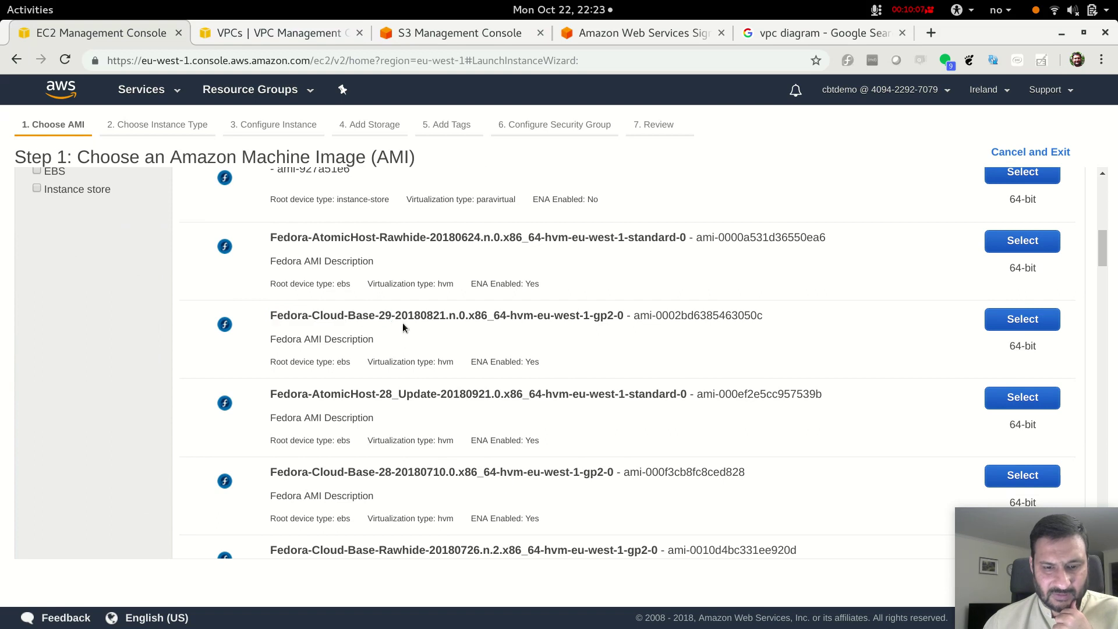
pyautogui.moveTo(396, 316); pyautogui.dragTo(446, 316)
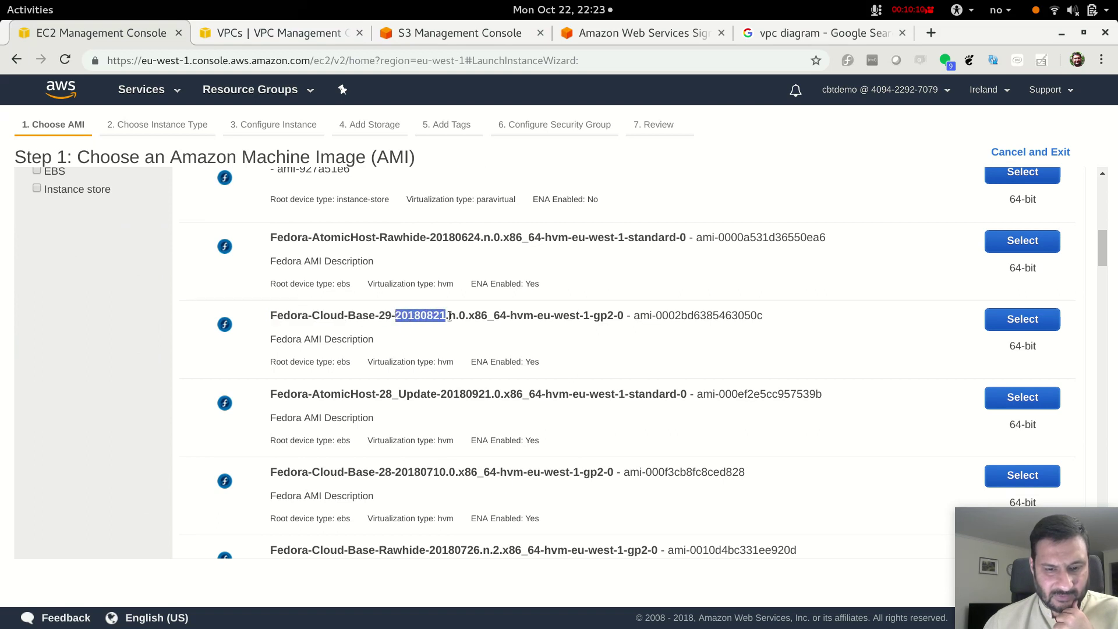
pyautogui.click(637, 383)
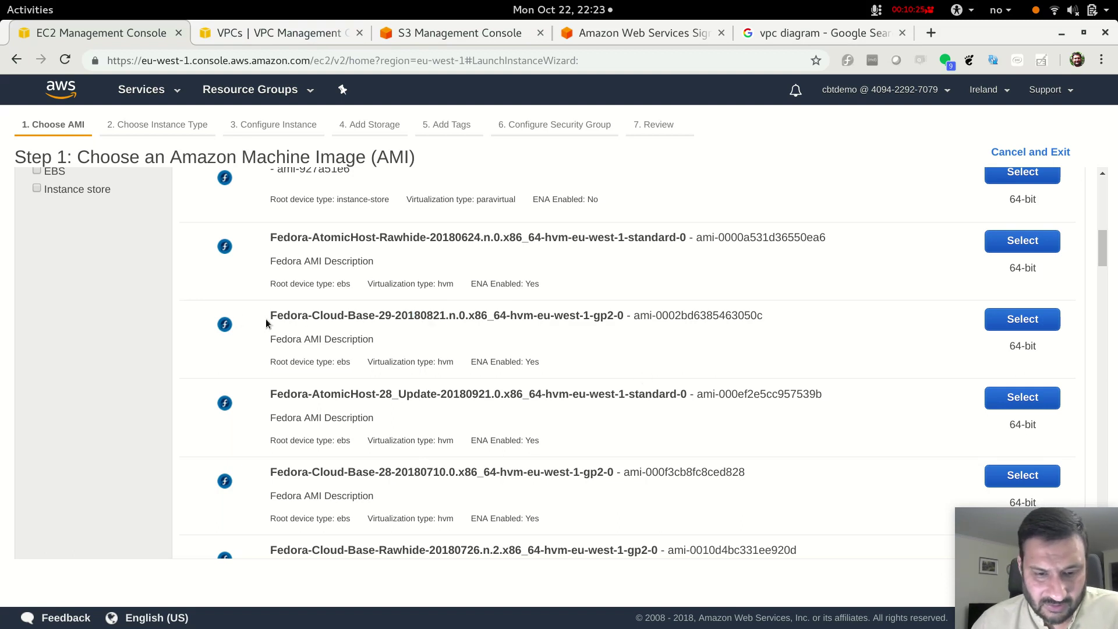
pyautogui.moveTo(270, 316); pyautogui.dragTo(424, 315)
pyautogui.hotkey('ctrl', 'c')
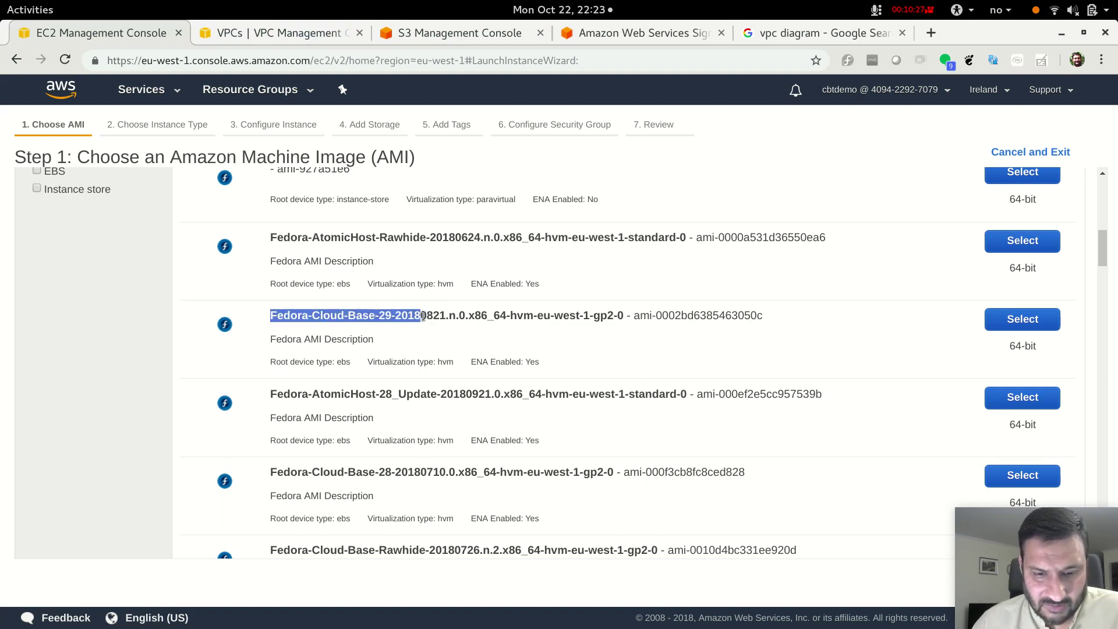
pyautogui.scroll(10, 446, 346)
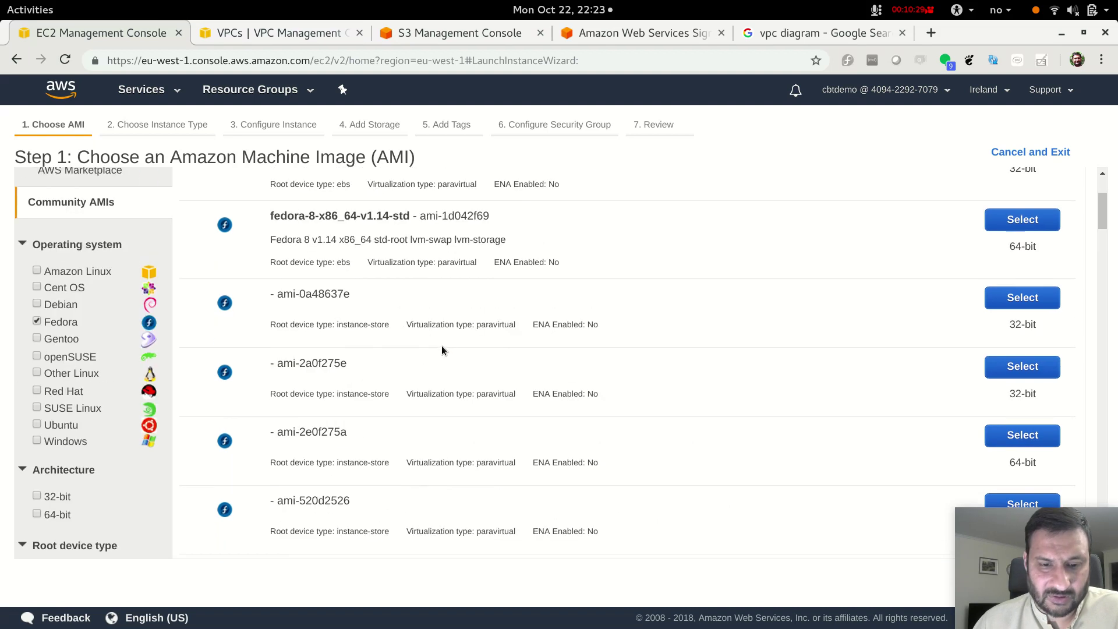
pyautogui.click(368, 231)
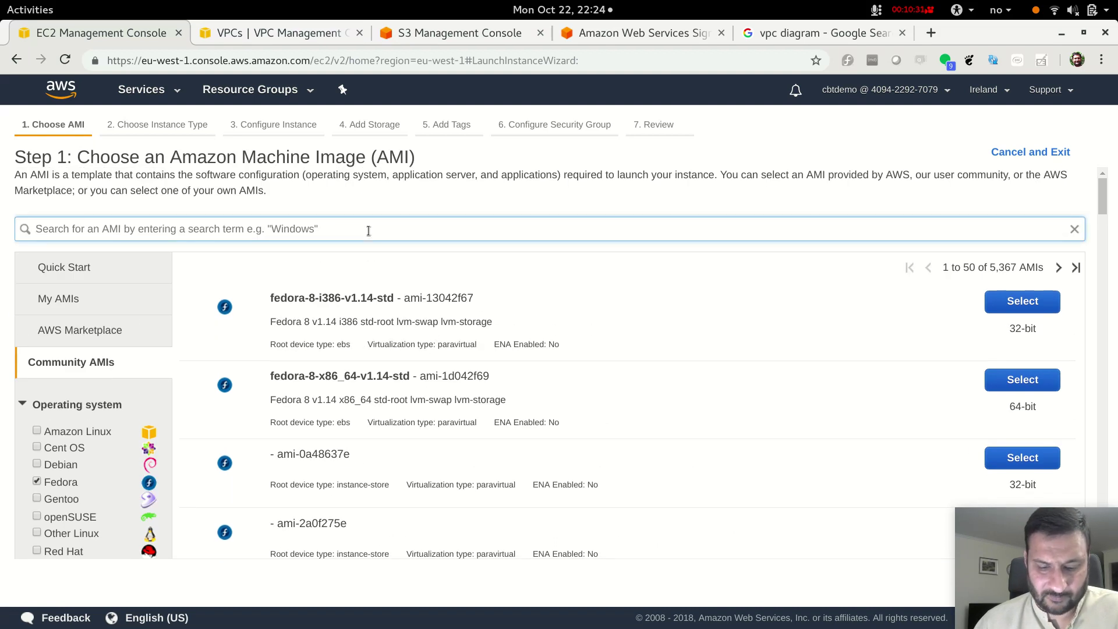
pyautogui.hotkey('ctrl', 'v')
pyautogui.press('Return')
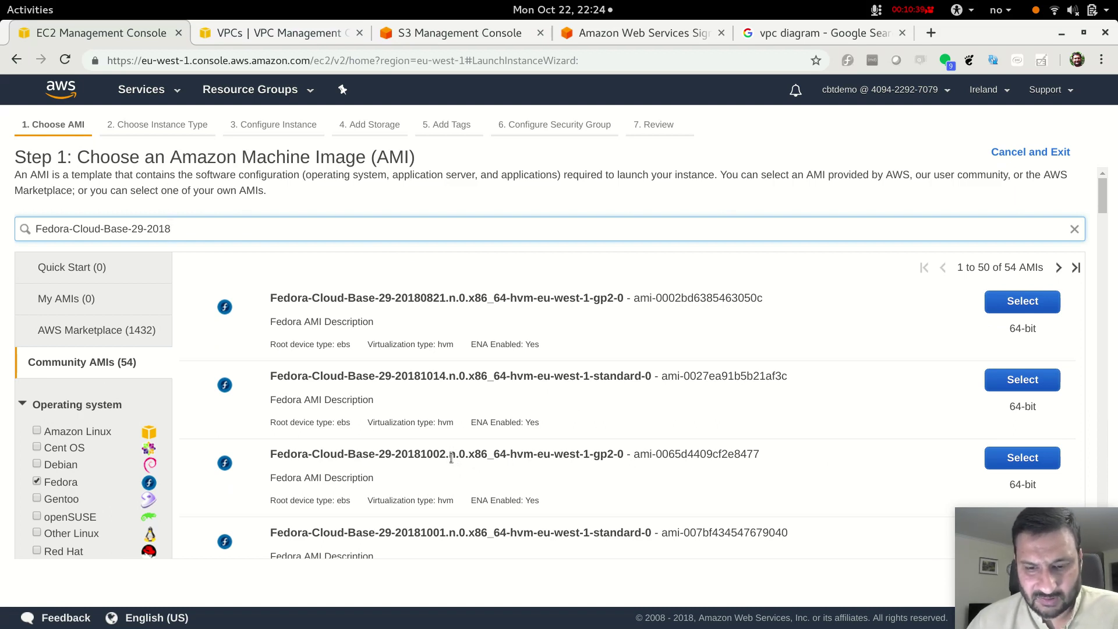
# Step: Examine the region and build date in the matching image names, and the 20181013 standard image's root device and virtualization types
pyautogui.scroll(-5, 532, 368)
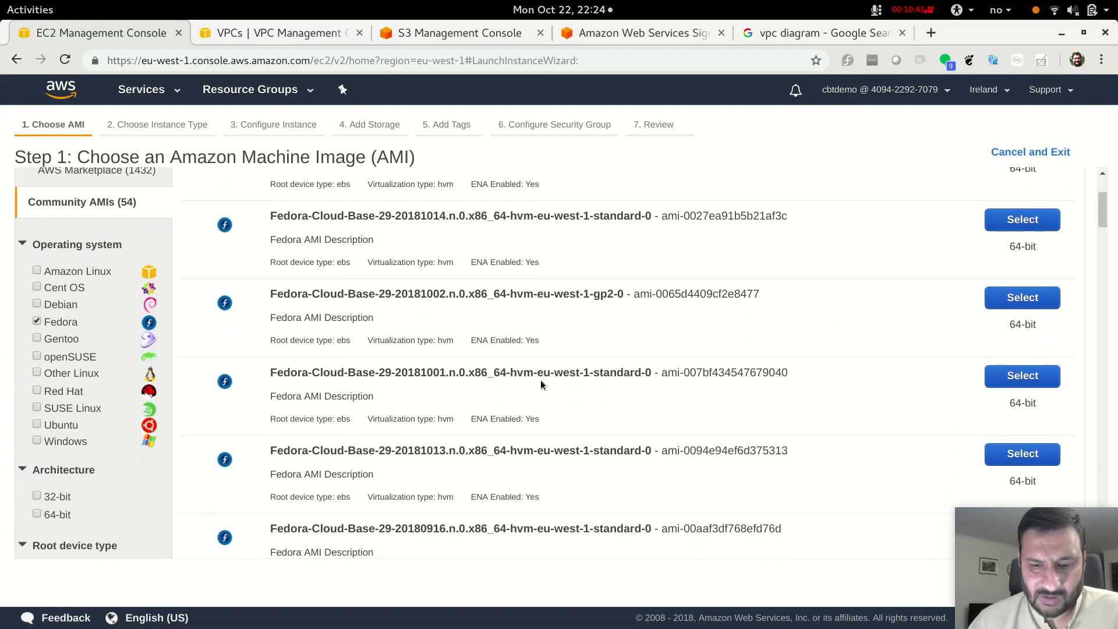
pyautogui.moveTo(544, 373); pyautogui.dragTo(597, 374)
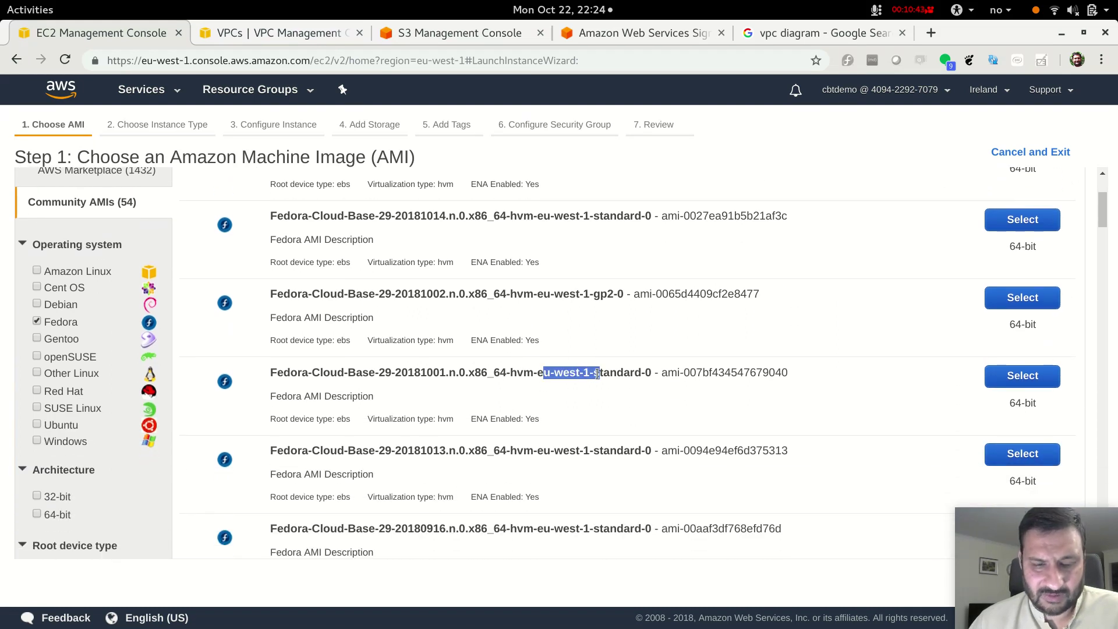
pyautogui.doubleClick(595, 374)
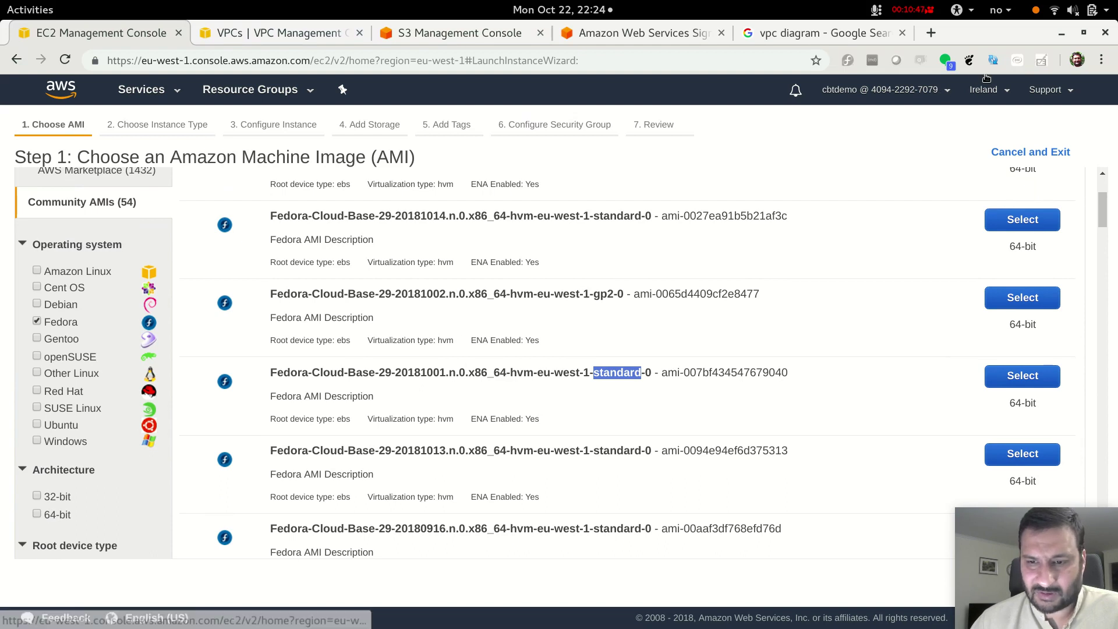
pyautogui.moveTo(189, 60); pyautogui.dragTo(142, 61)
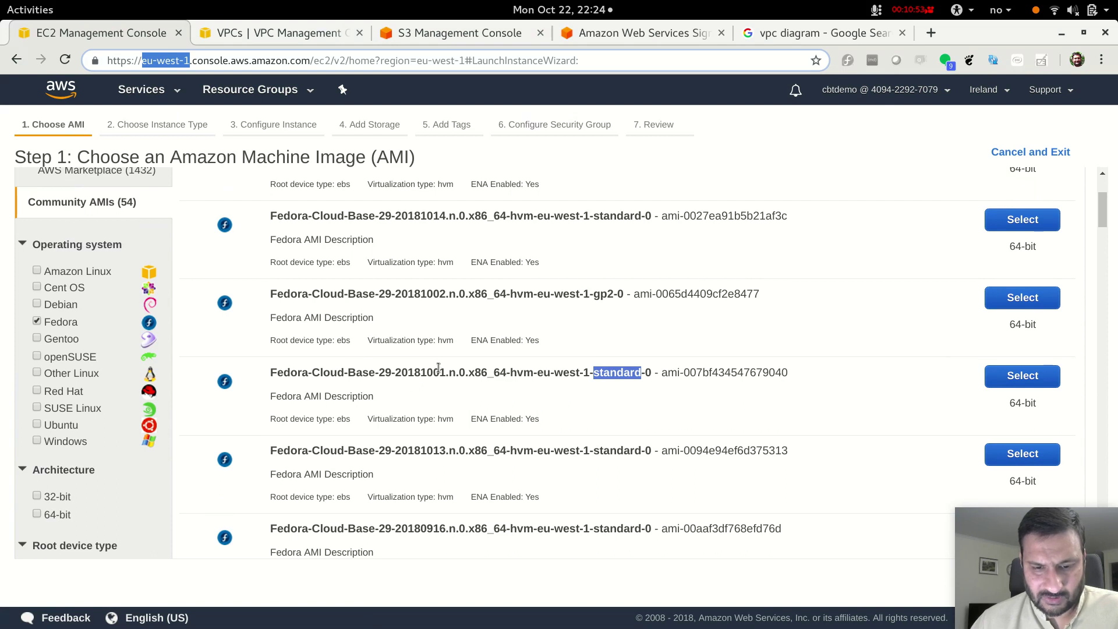
pyautogui.moveTo(446, 451); pyautogui.dragTo(408, 452)
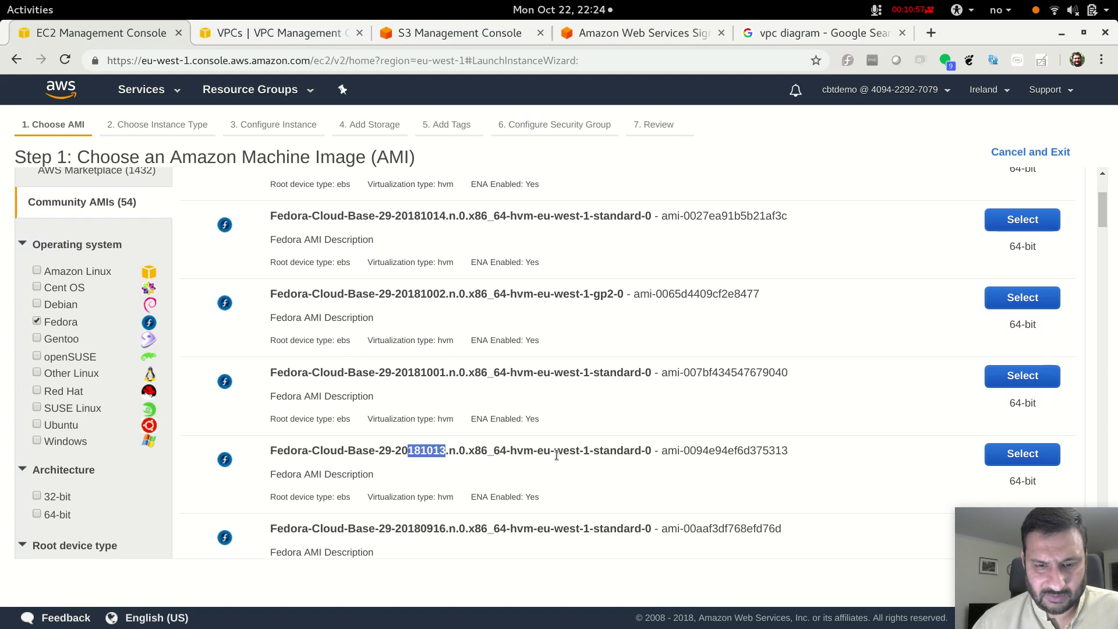
pyautogui.scroll(-5, 557, 455)
pyautogui.scroll(3, 557, 454)
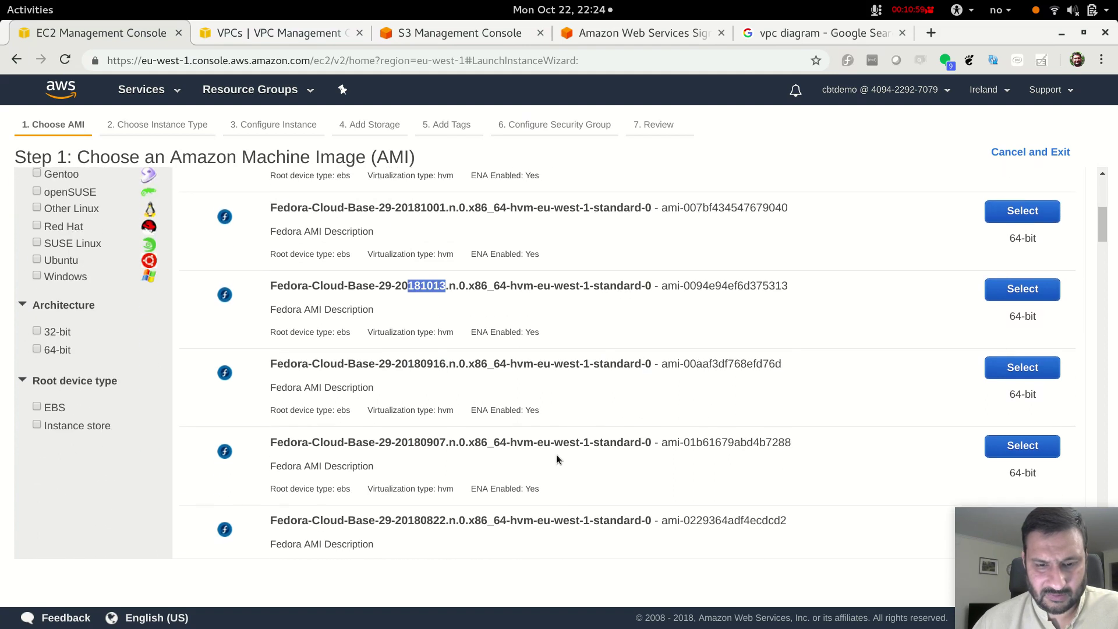
pyautogui.tripleClick(310, 371)
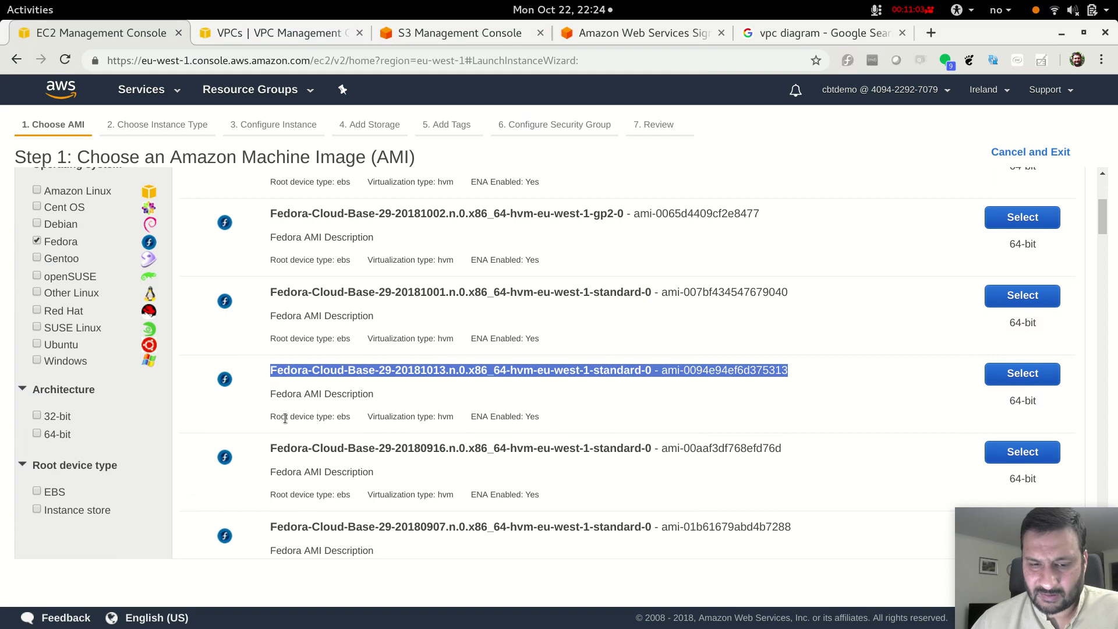
pyautogui.doubleClick(339, 418)
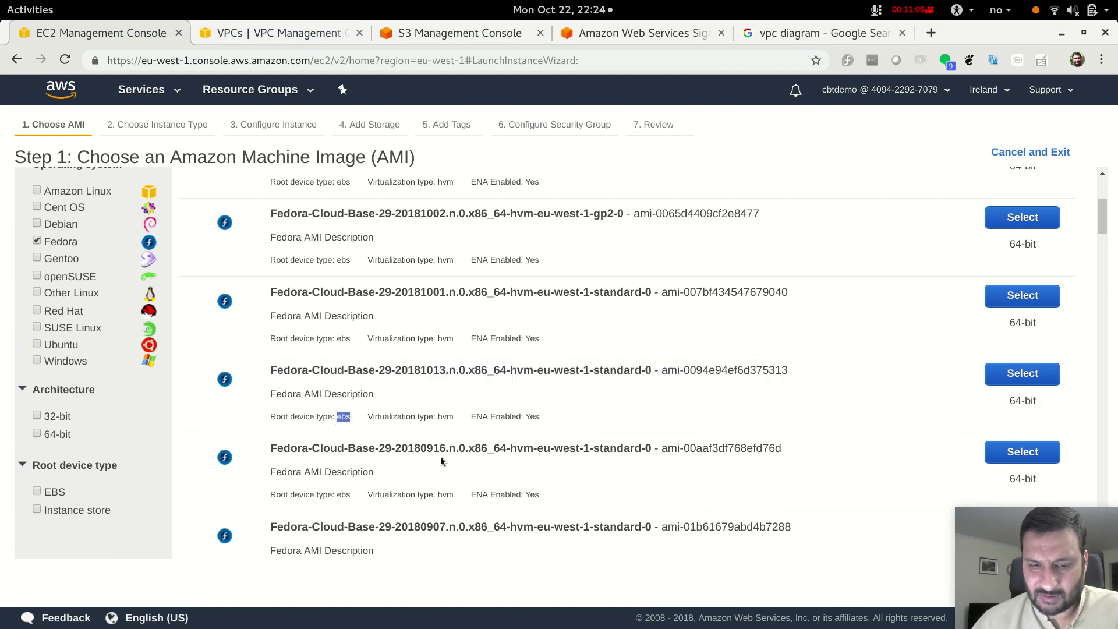
pyautogui.doubleClick(446, 417)
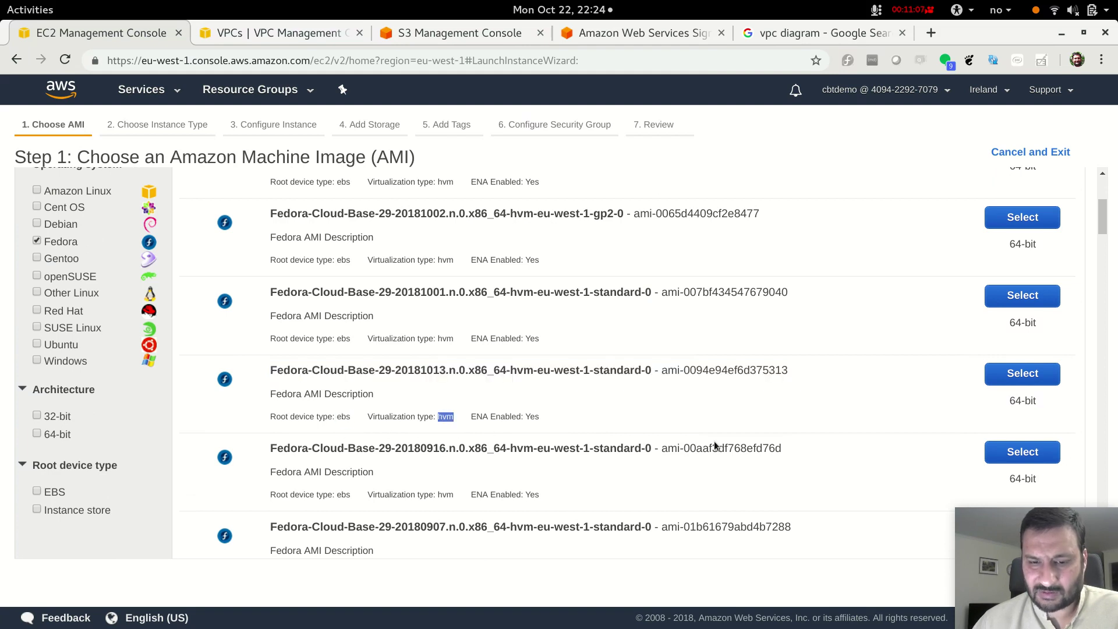
pyautogui.click(335, 377)
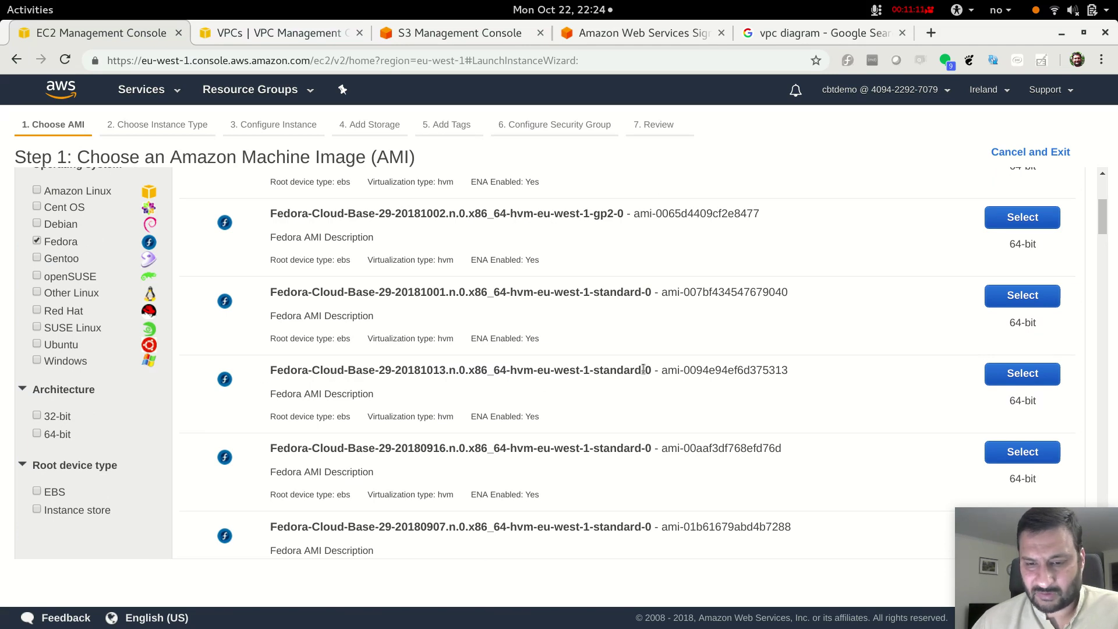
pyautogui.moveTo(662, 371); pyautogui.dragTo(786, 371)
pyautogui.hotkey('ctrl', 'c')
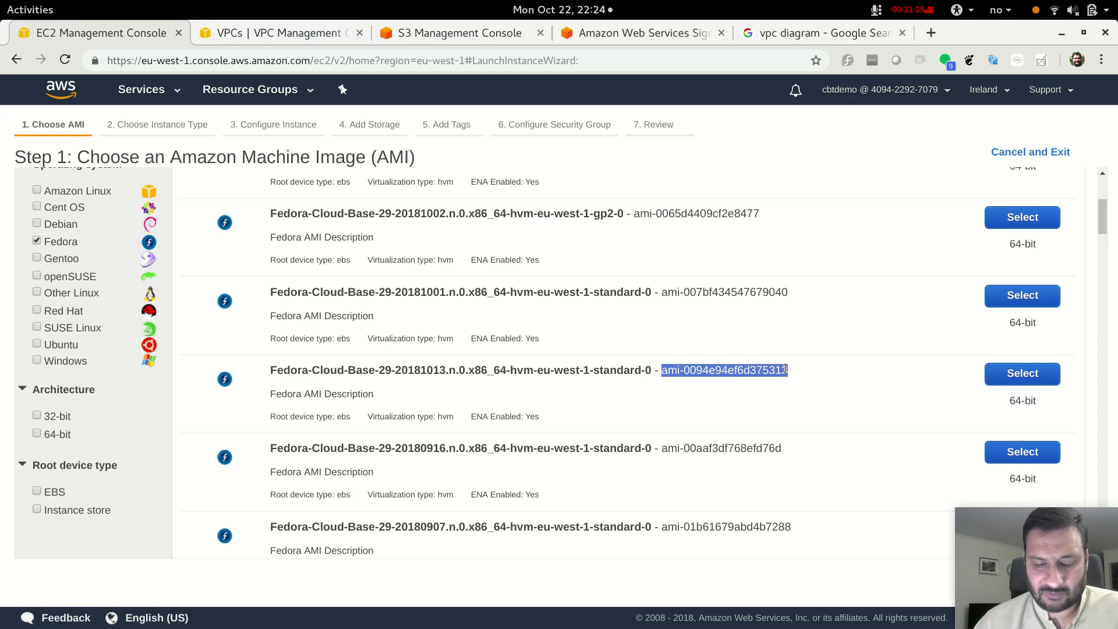
pyautogui.hotkey('alt', 'Tab')
pyautogui.click(429, 317)
pyautogui.press('Return')
pyautogui.press('Return')
pyautogui.press('Return')
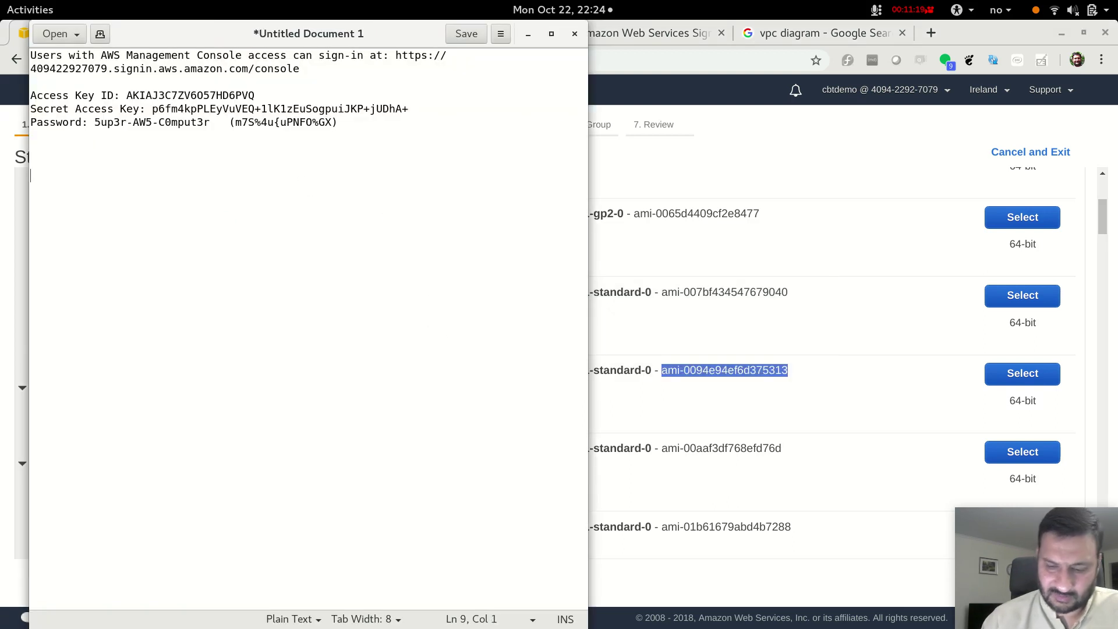
pyautogui.hotkey('ctrl', 'v')
pyautogui.press('Return')
pyautogui.press('Return')
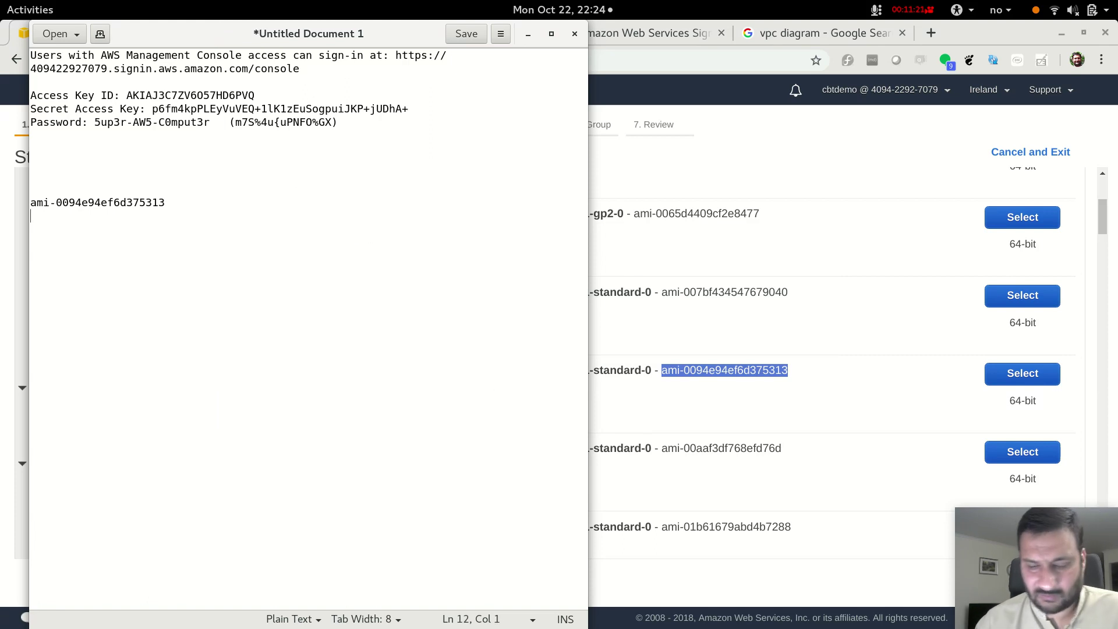
pyautogui.click(922, 149)
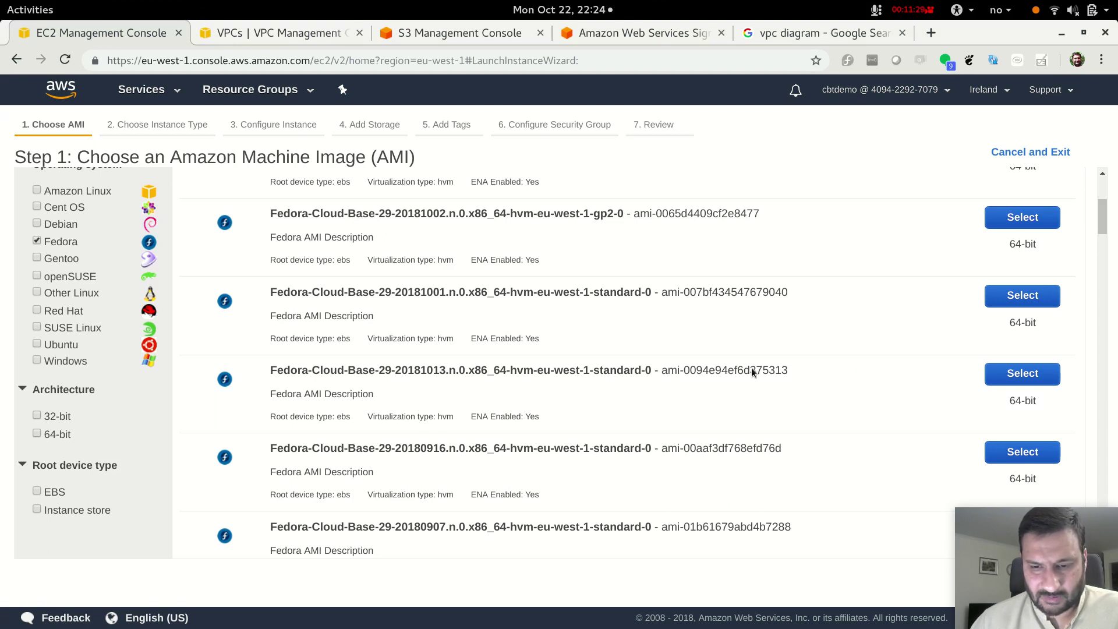
pyautogui.click(1027, 375)
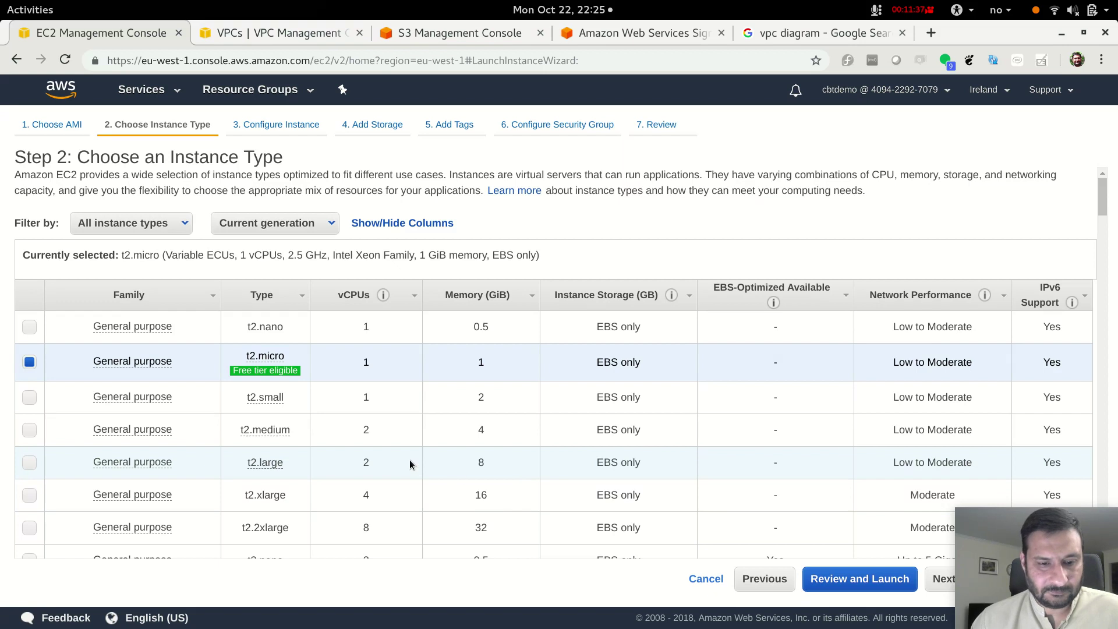
# Step: Examine the free tier note for t2.micro and compare the vCPUs and memory of the listed instance types
pyautogui.moveTo(140, 362)
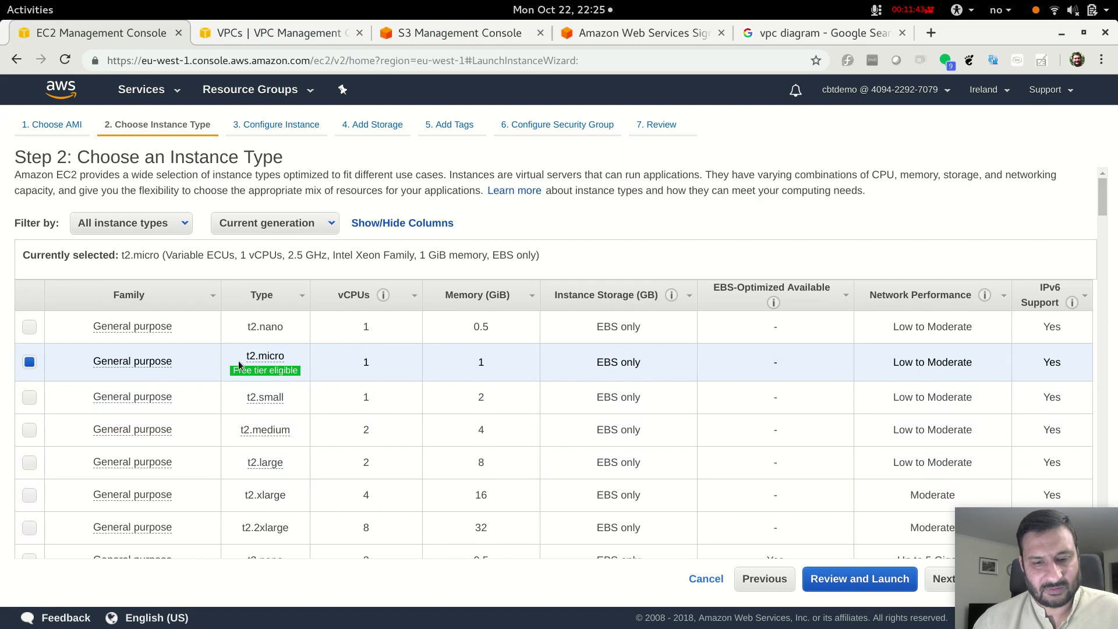
pyautogui.moveTo(265, 355)
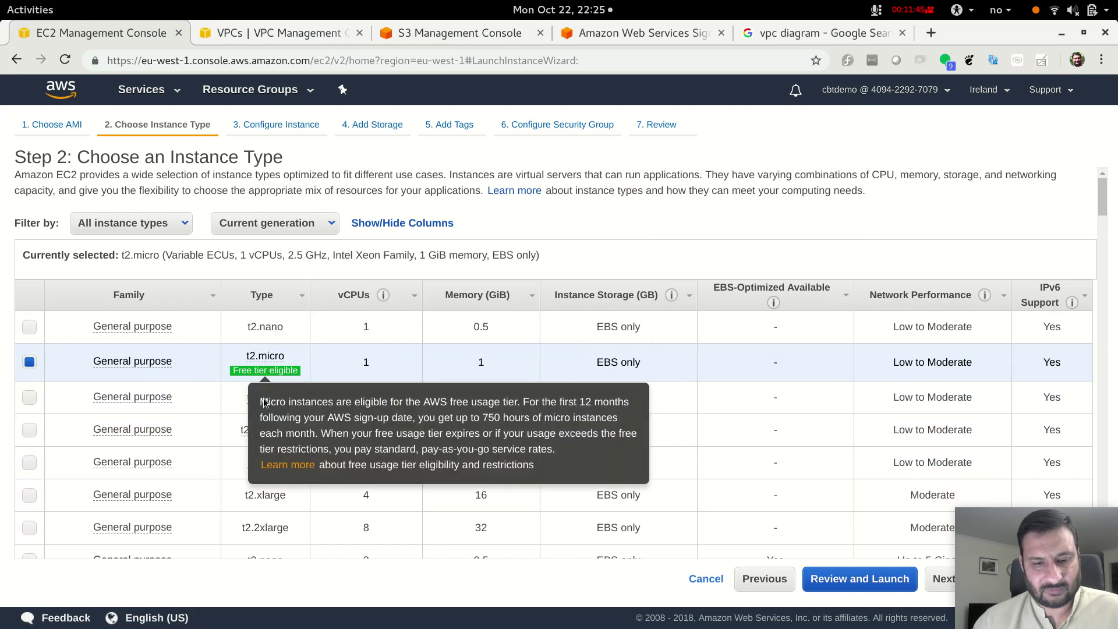
pyautogui.scroll(-3, 278, 481)
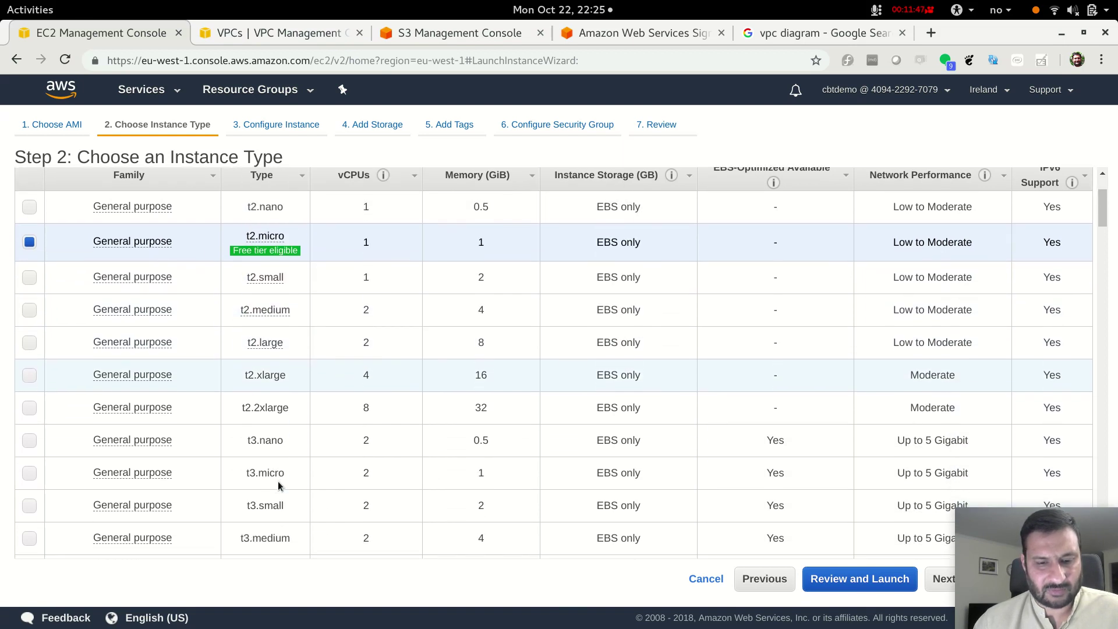
pyautogui.scroll(3, 458, 443)
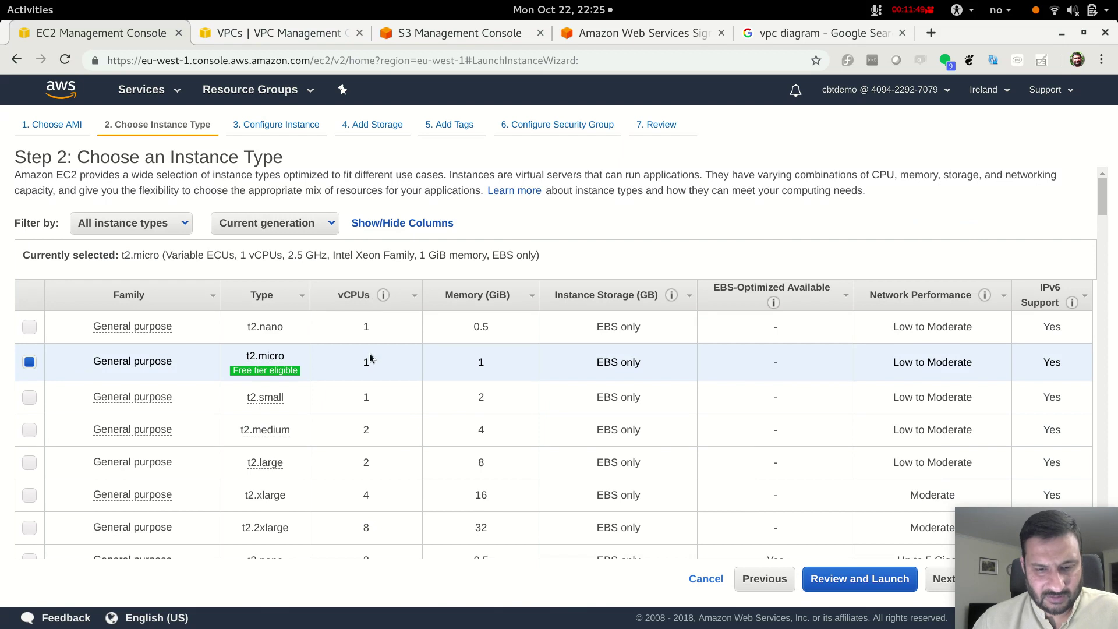
pyautogui.moveTo(471, 305); pyautogui.dragTo(487, 424)
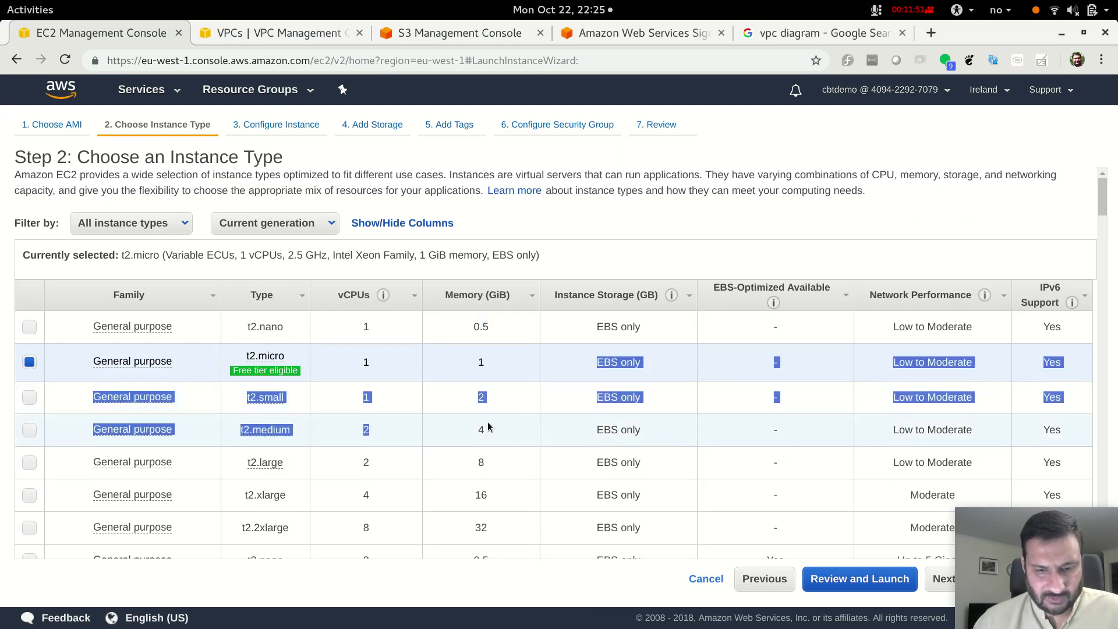
pyautogui.scroll(-2, 488, 422)
pyautogui.click(488, 419)
pyautogui.scroll(-5, 487, 417)
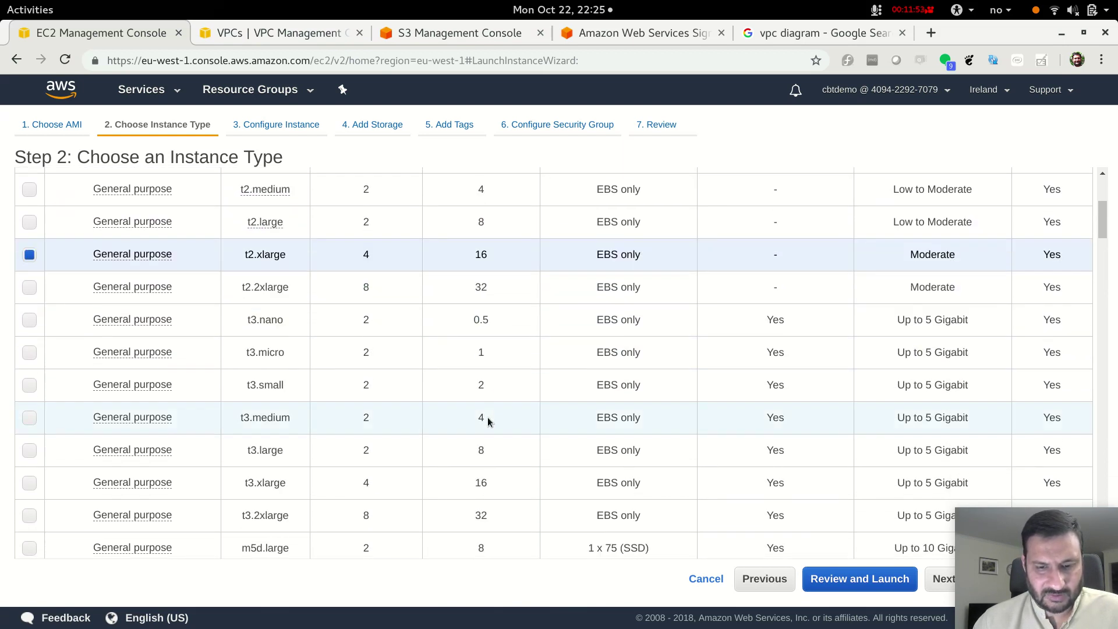
pyautogui.scroll(-5, 484, 412)
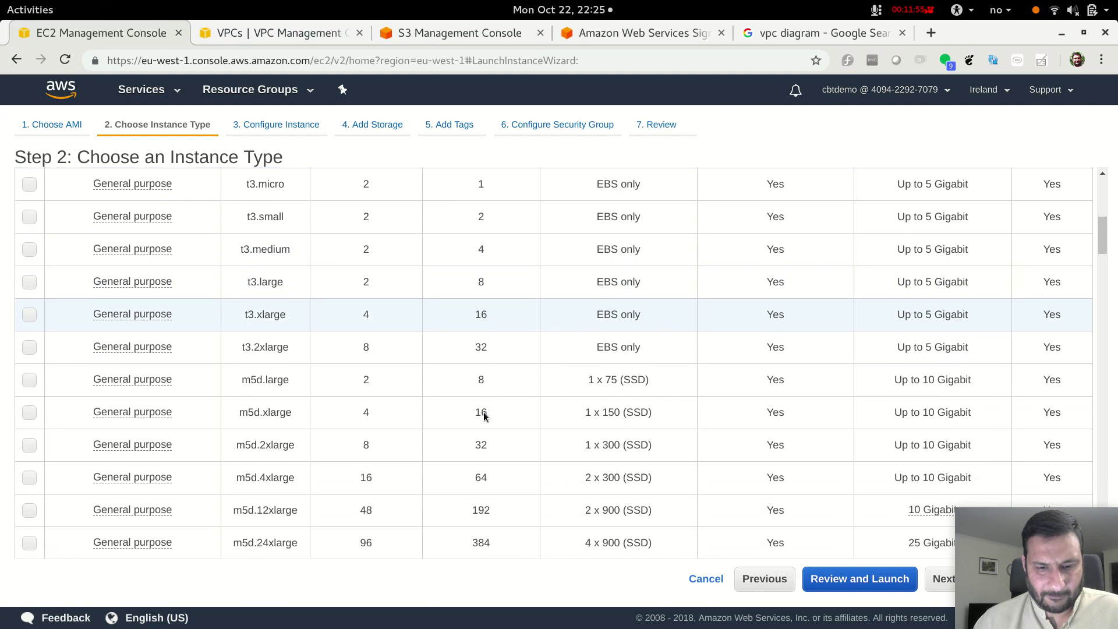
pyautogui.scroll(-5, 484, 412)
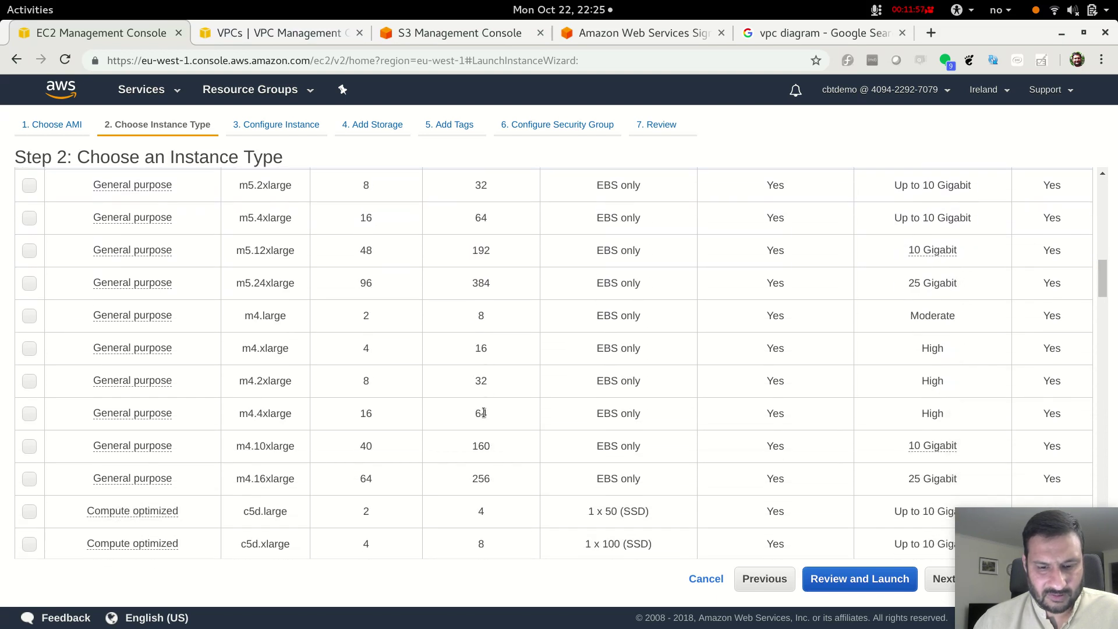
pyautogui.scroll(5, 466, 413)
pyautogui.scroll(10, 367, 447)
pyautogui.scroll(2, 361, 446)
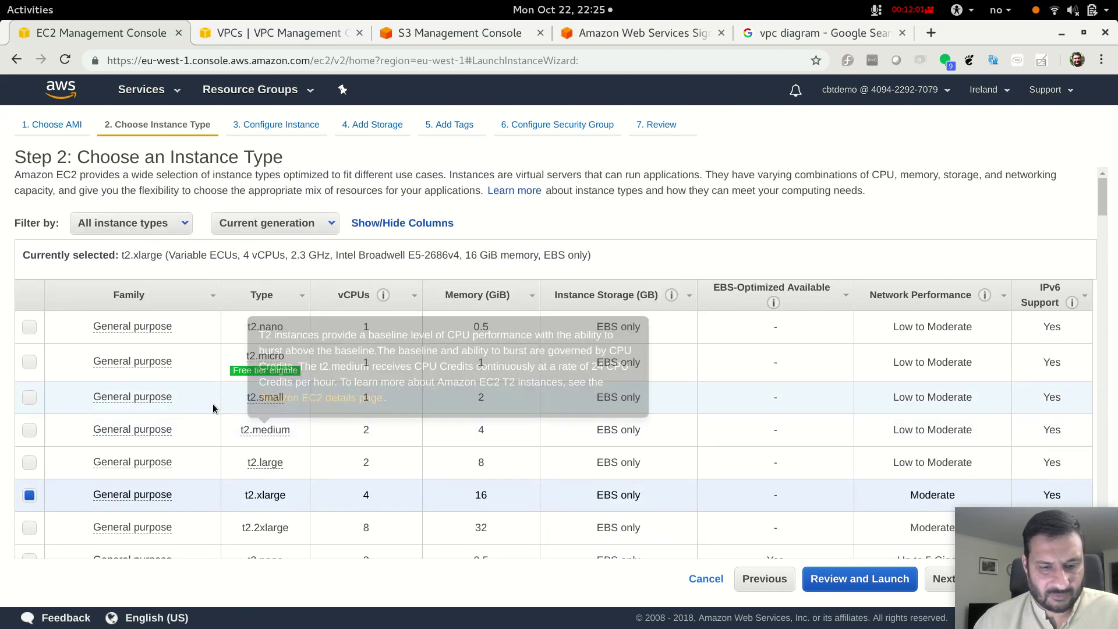
# Step: Choose the t2.micro instance type and continue to configuring the instance details
pyautogui.click(29, 363)
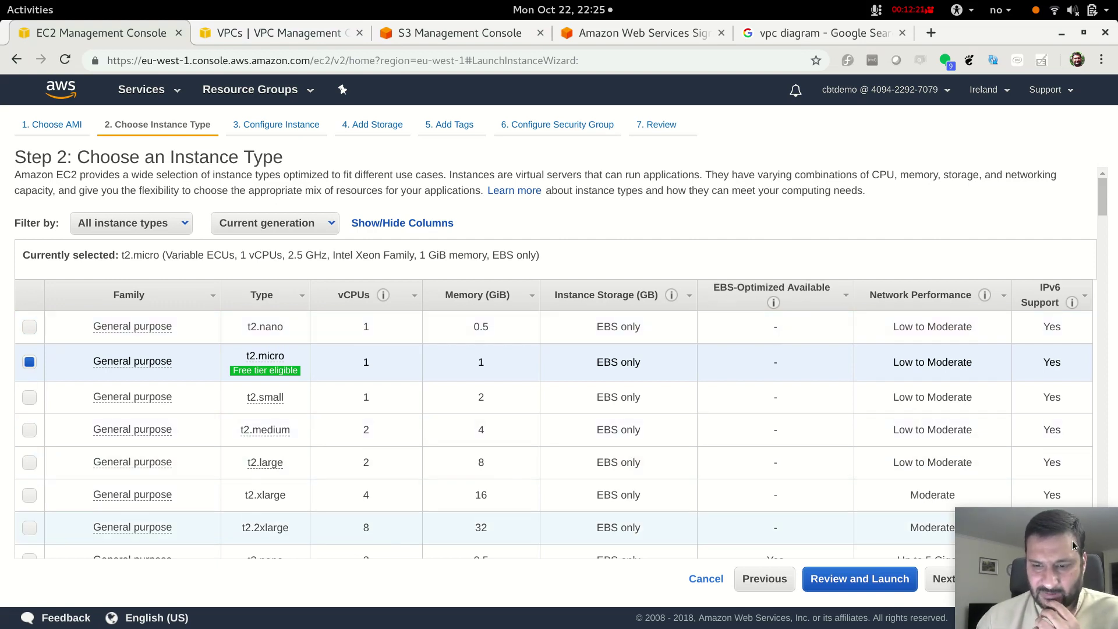
pyautogui.moveTo(1098, 550); pyautogui.dragTo(149, 554)
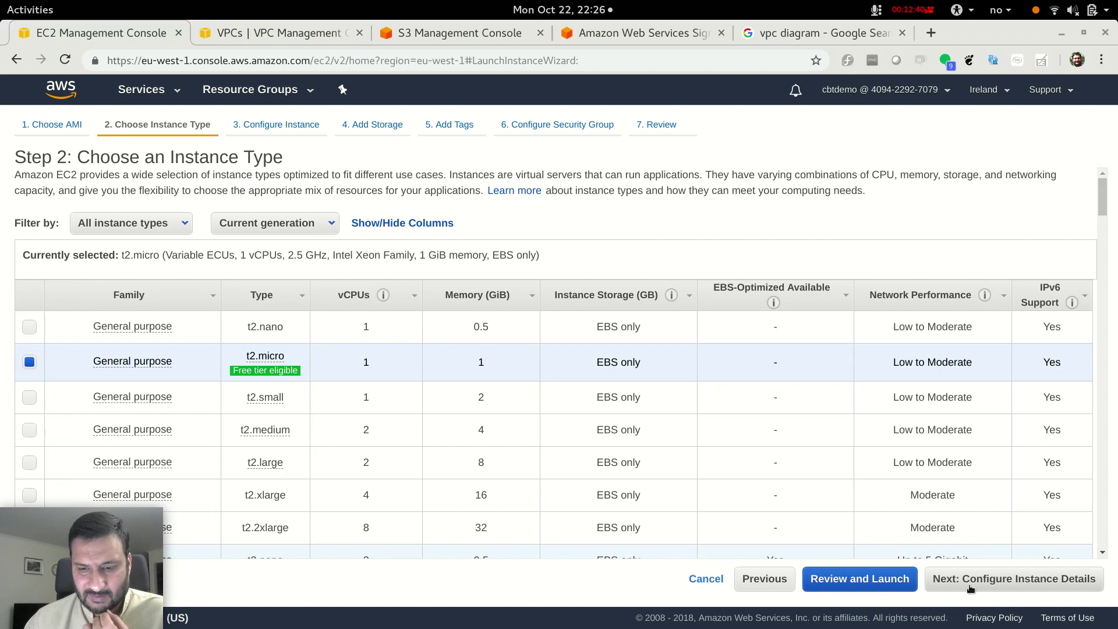
pyautogui.click(1001, 582)
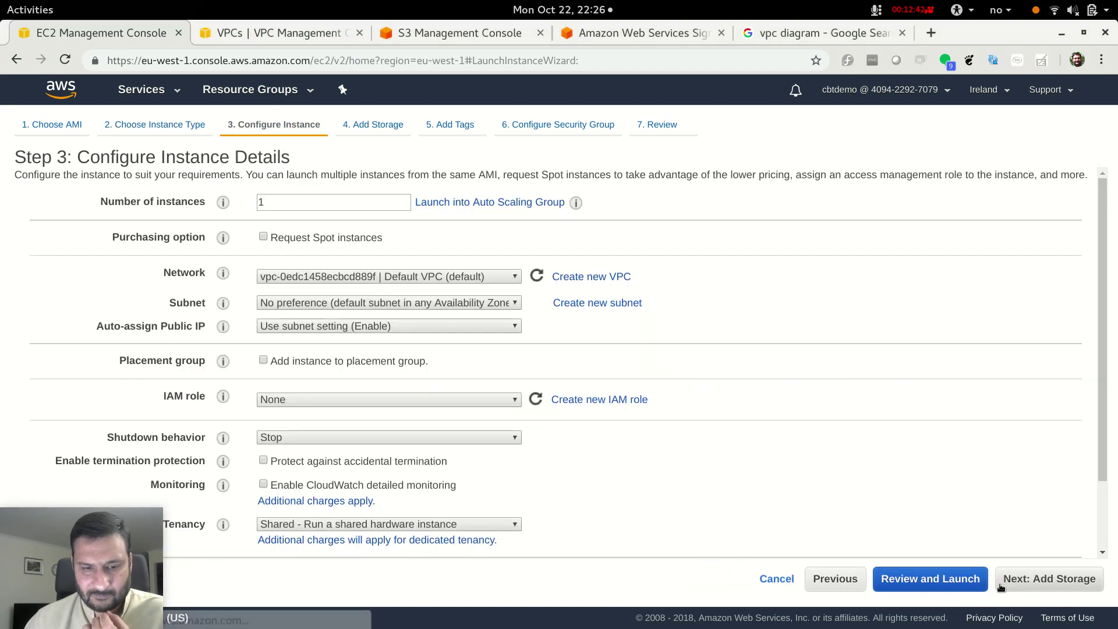
# Step: Review the instance count and network options, keep the default VPC and choose the default subnet in eu-west-1a
pyautogui.doubleClick(296, 202)
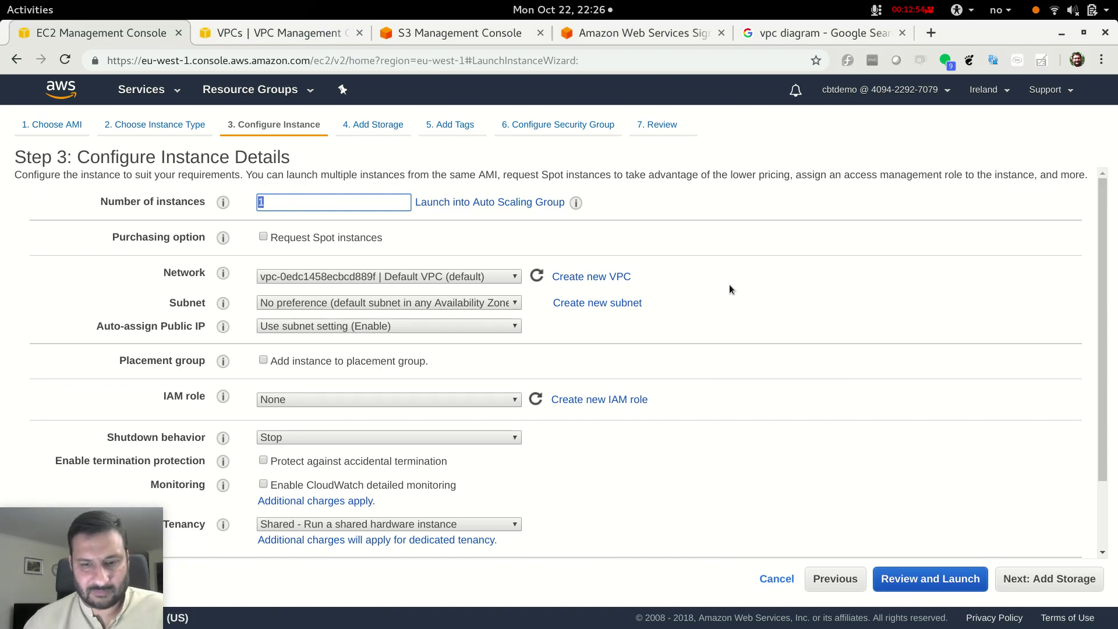
pyautogui.moveTo(214, 269)
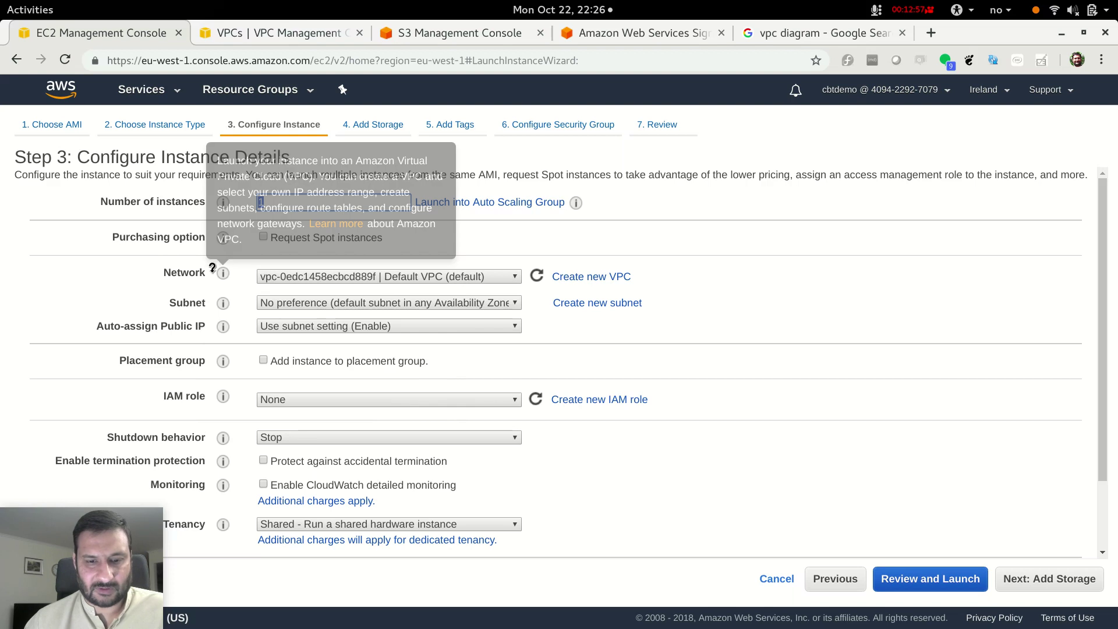
pyautogui.click(498, 278)
pyautogui.click(476, 286)
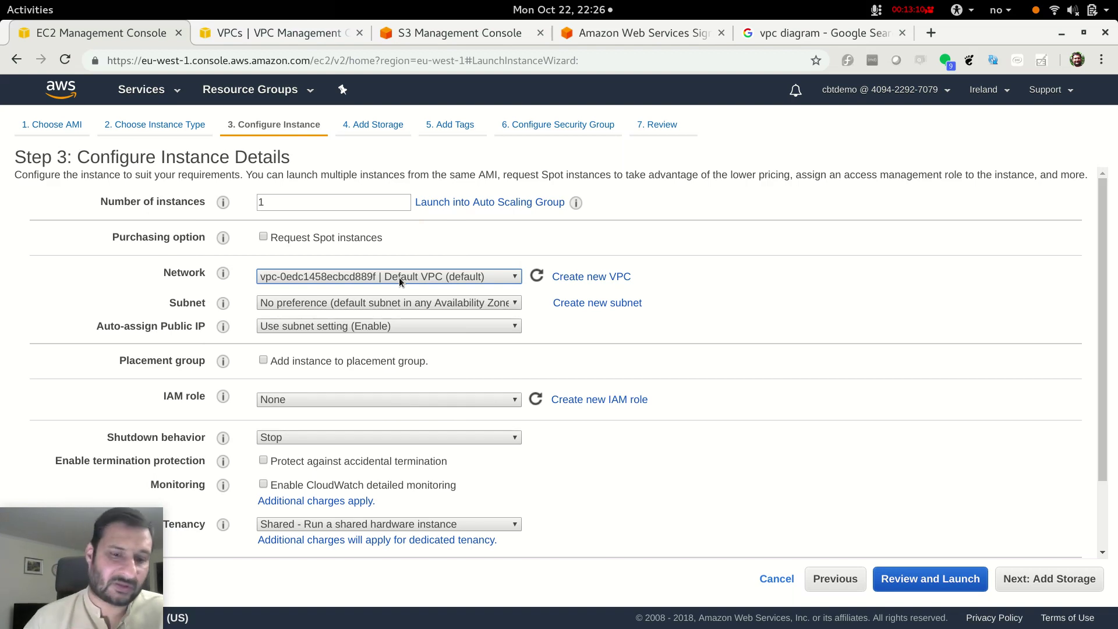
pyautogui.click(401, 305)
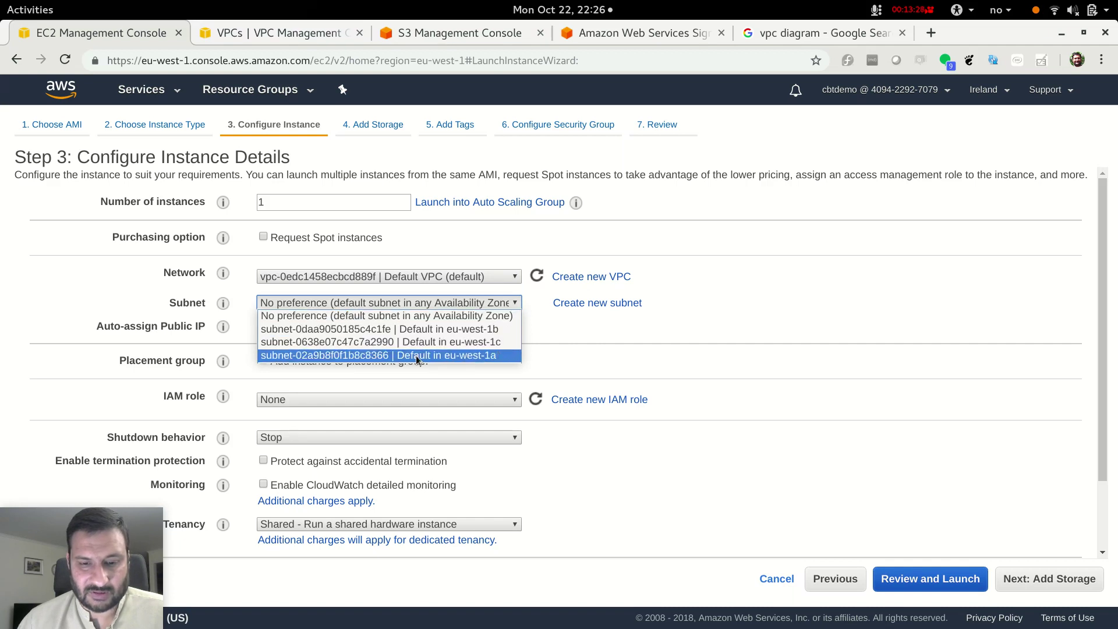
pyautogui.click(489, 359)
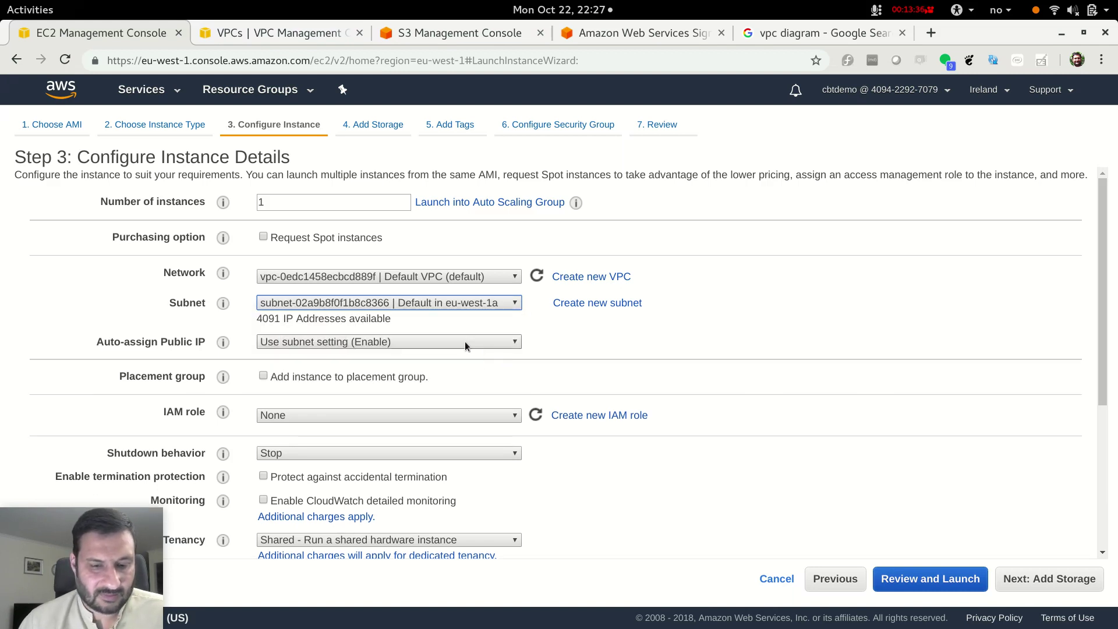
pyautogui.click(405, 304)
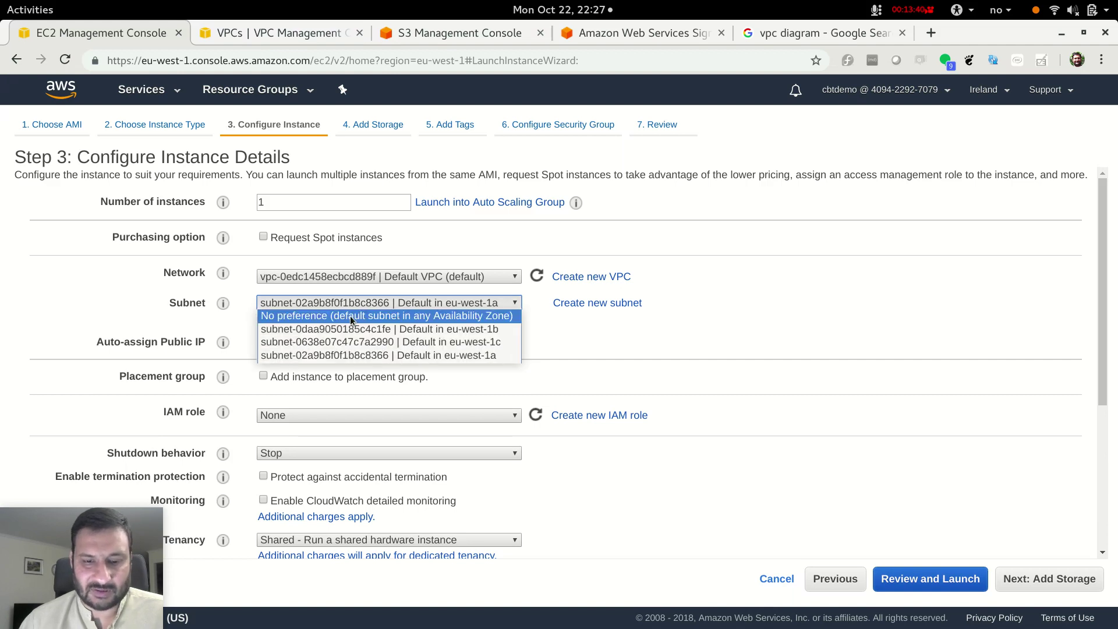
pyautogui.click(432, 356)
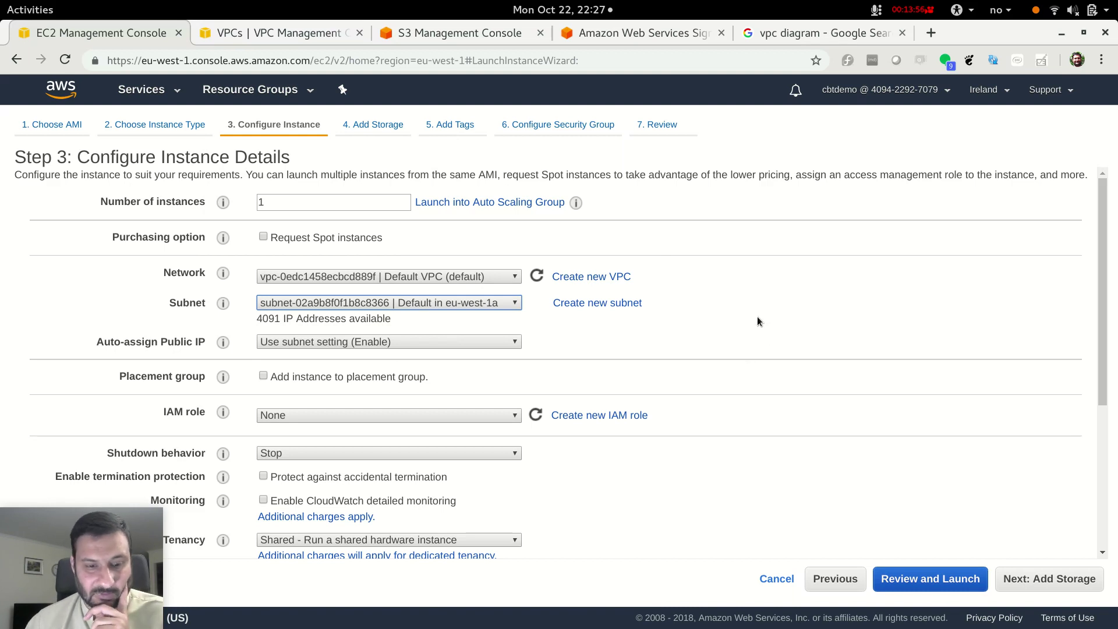
# Step: Examine the available options for the IAM role and the shutdown behavior of the instance
pyautogui.scroll(-4, 755, 316)
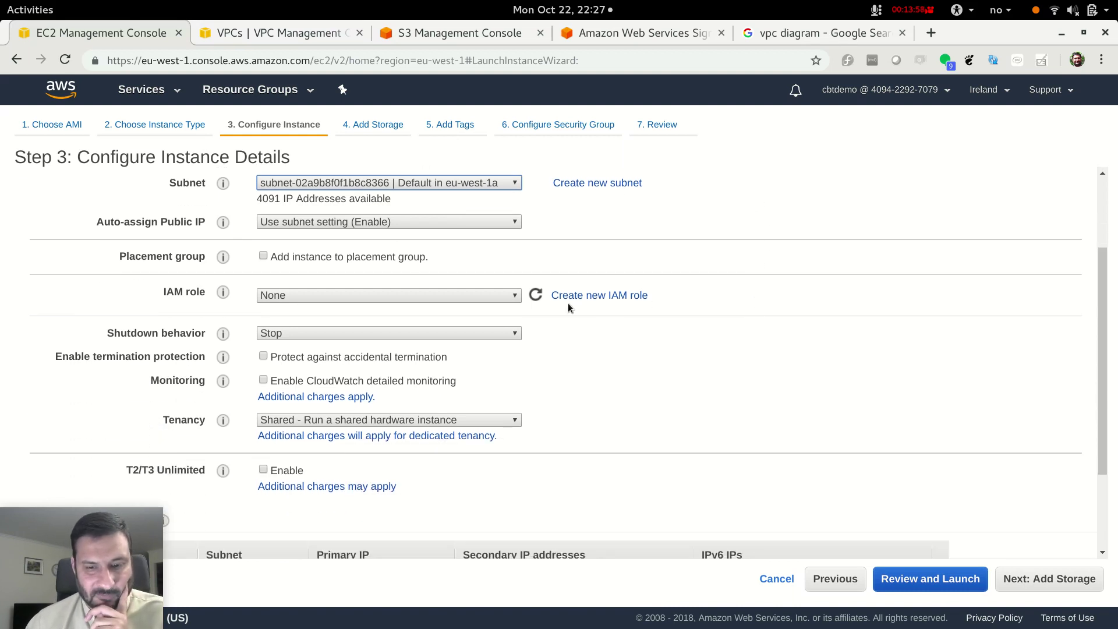
pyautogui.click(516, 296)
pyautogui.click(516, 298)
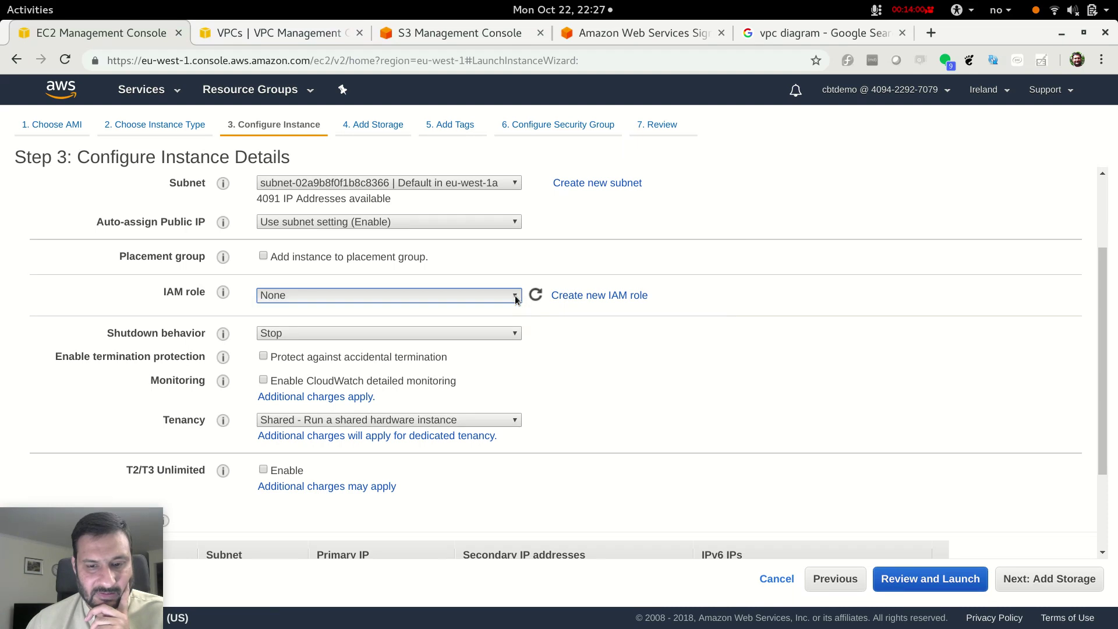
pyautogui.click(813, 304)
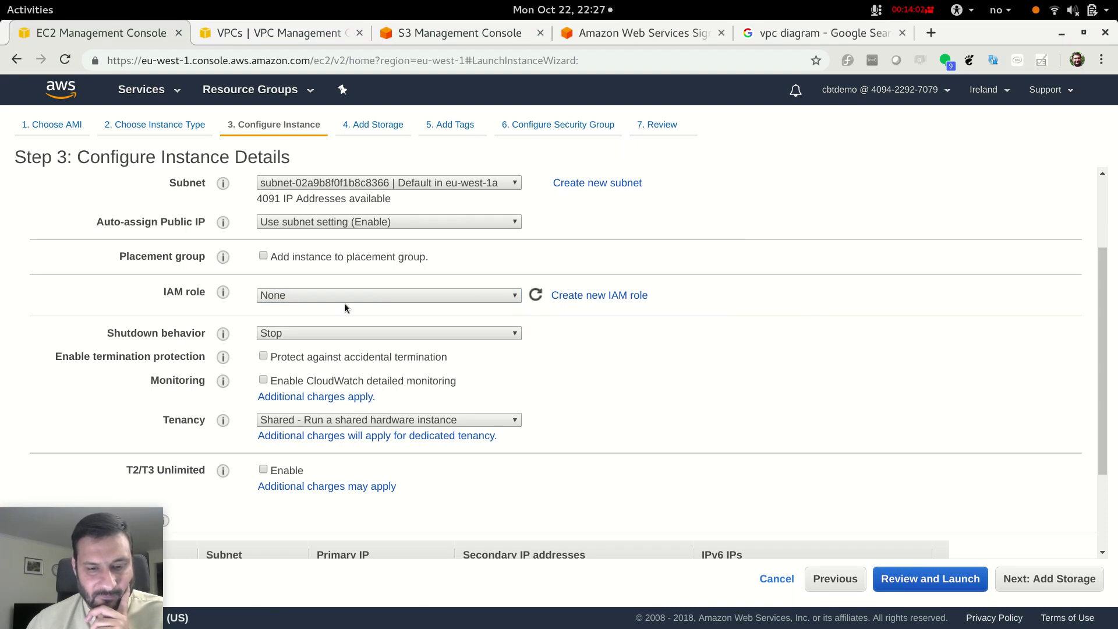
pyautogui.click(511, 294)
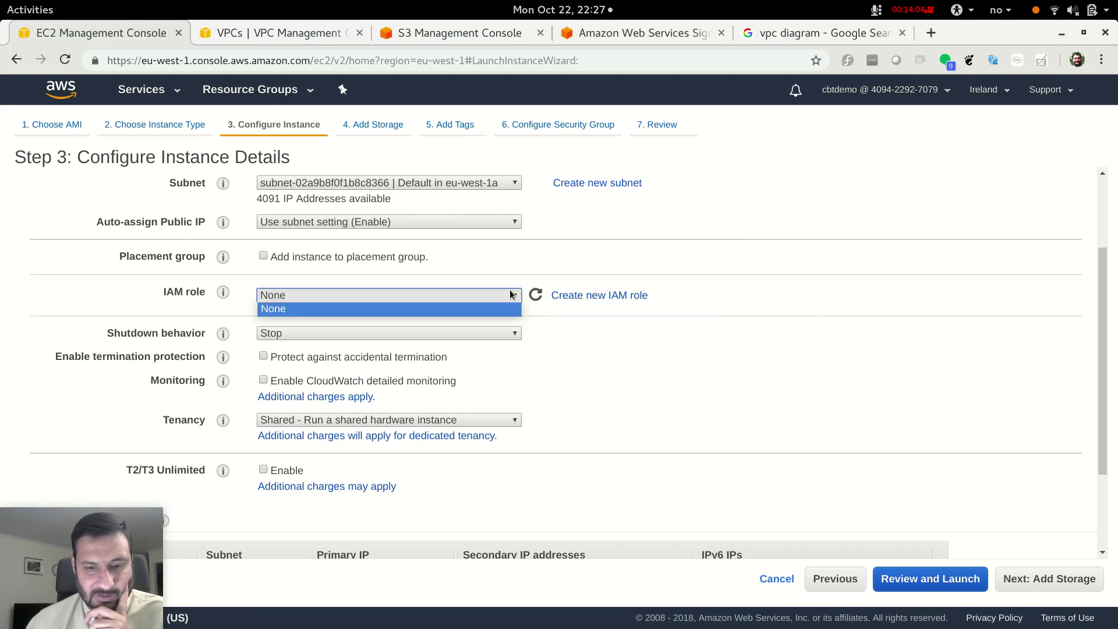
pyautogui.click(510, 294)
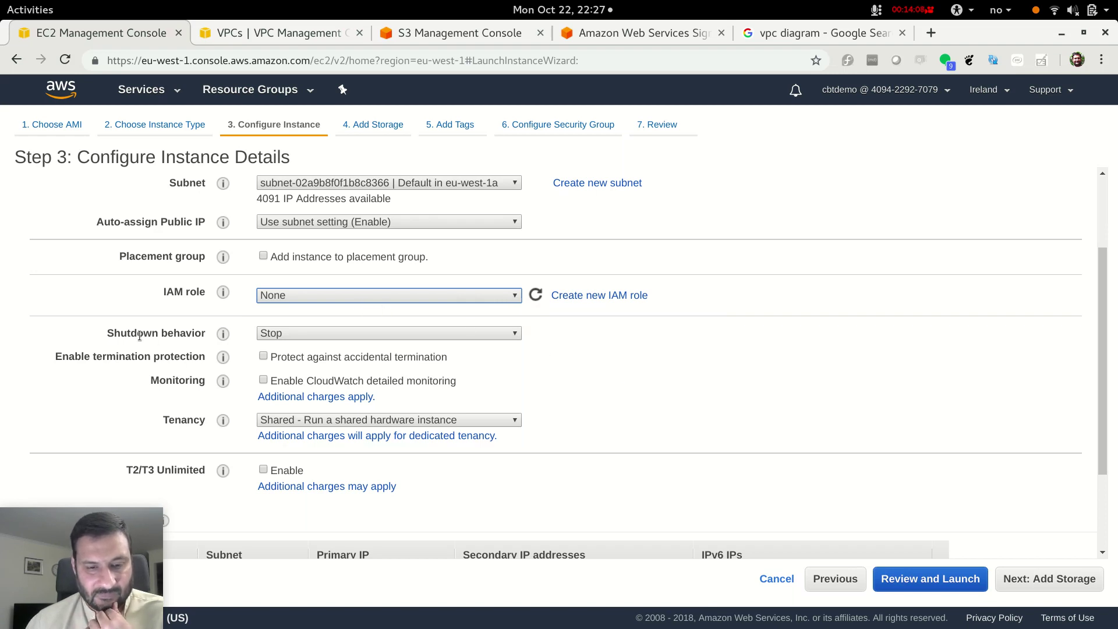
pyautogui.click(270, 334)
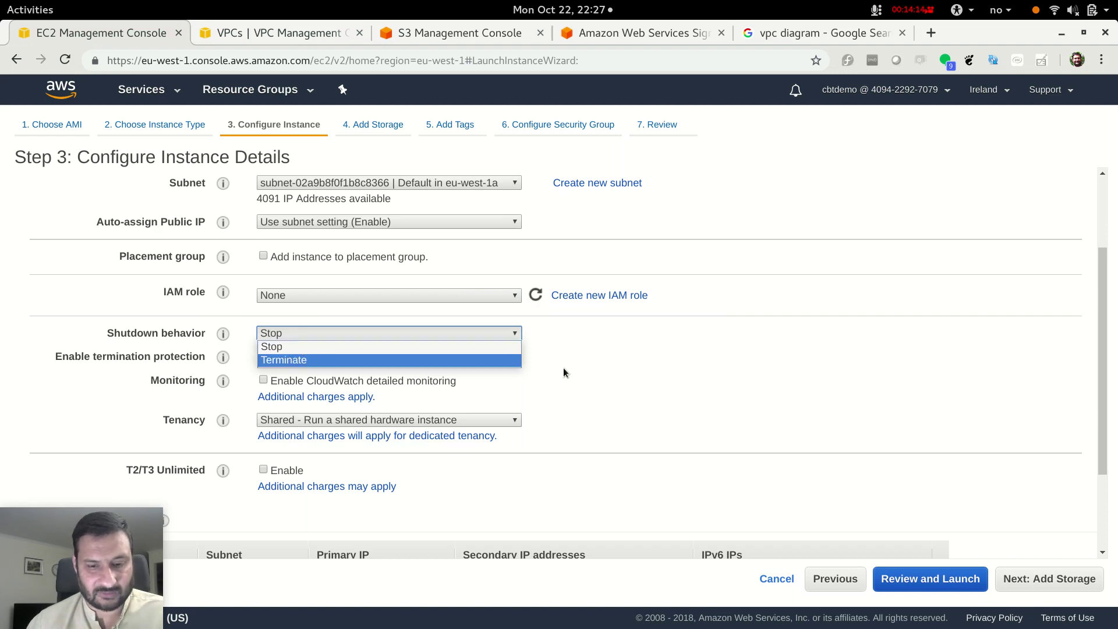
pyautogui.click(807, 363)
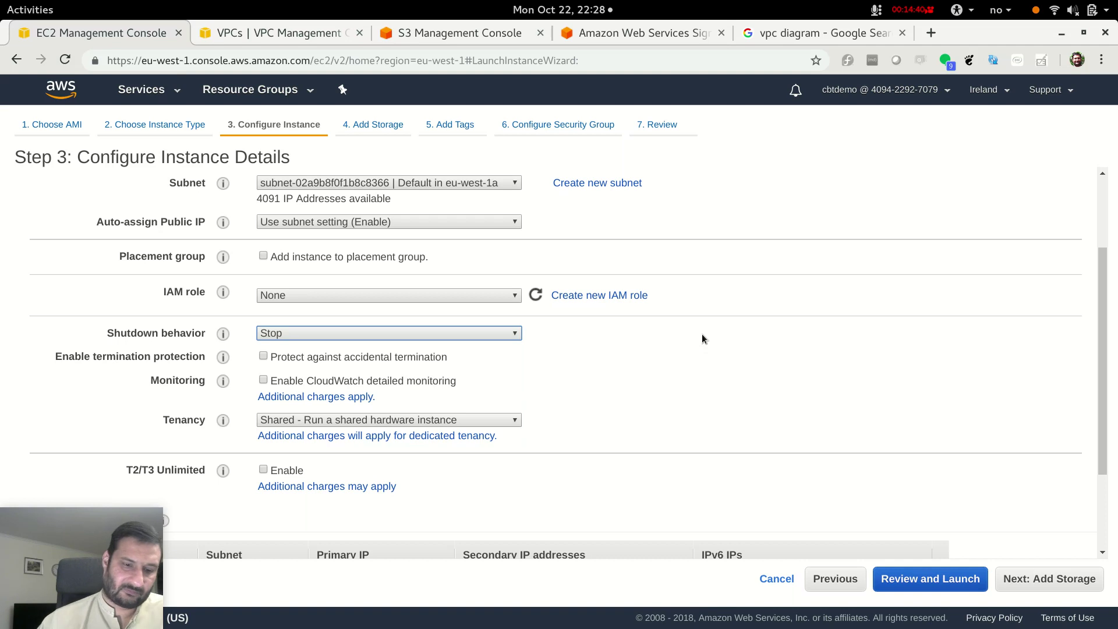
# Step: Review the network interface and subnet settings of the eth0 device and continue to adding storage
pyautogui.scroll(-3, 729, 373)
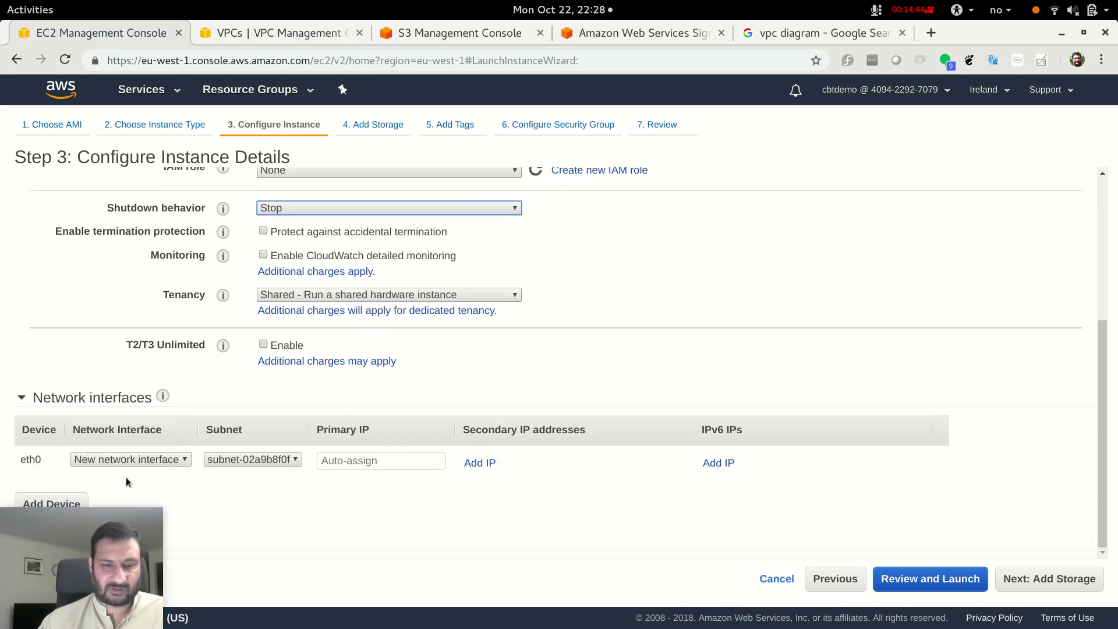
pyautogui.doubleClick(29, 461)
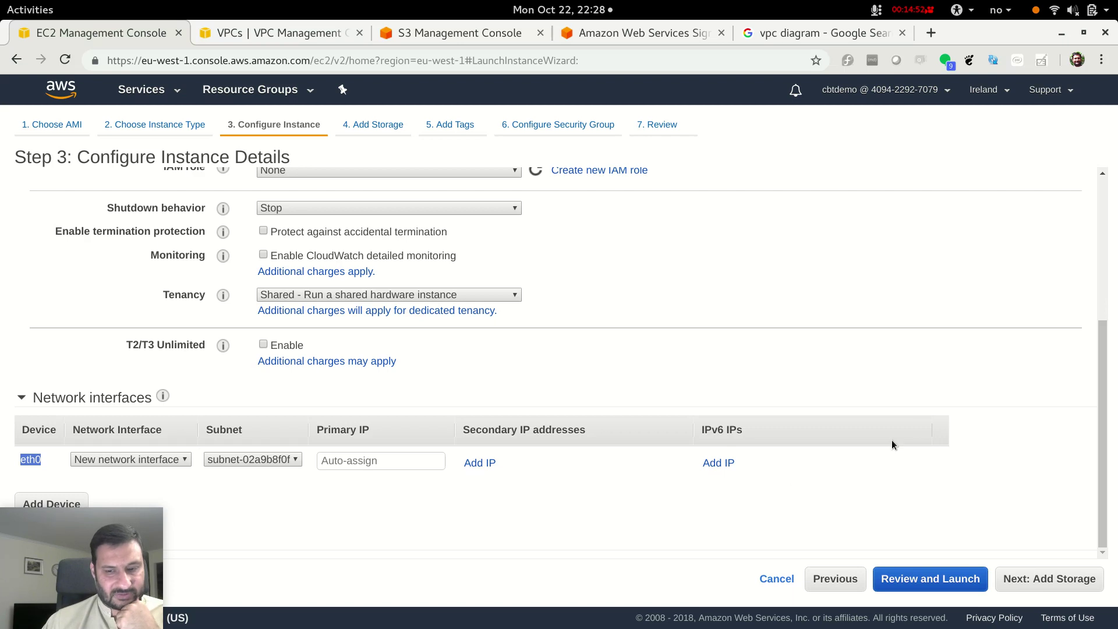
pyautogui.scroll(3, 909, 431)
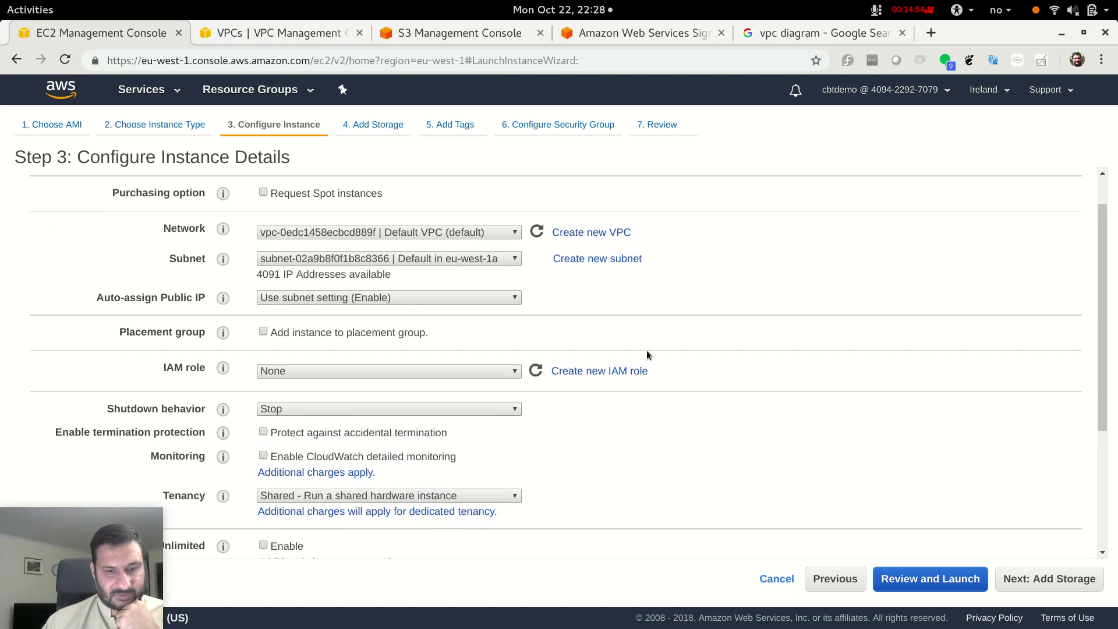
pyautogui.scroll(-3, 660, 353)
pyautogui.click(285, 466)
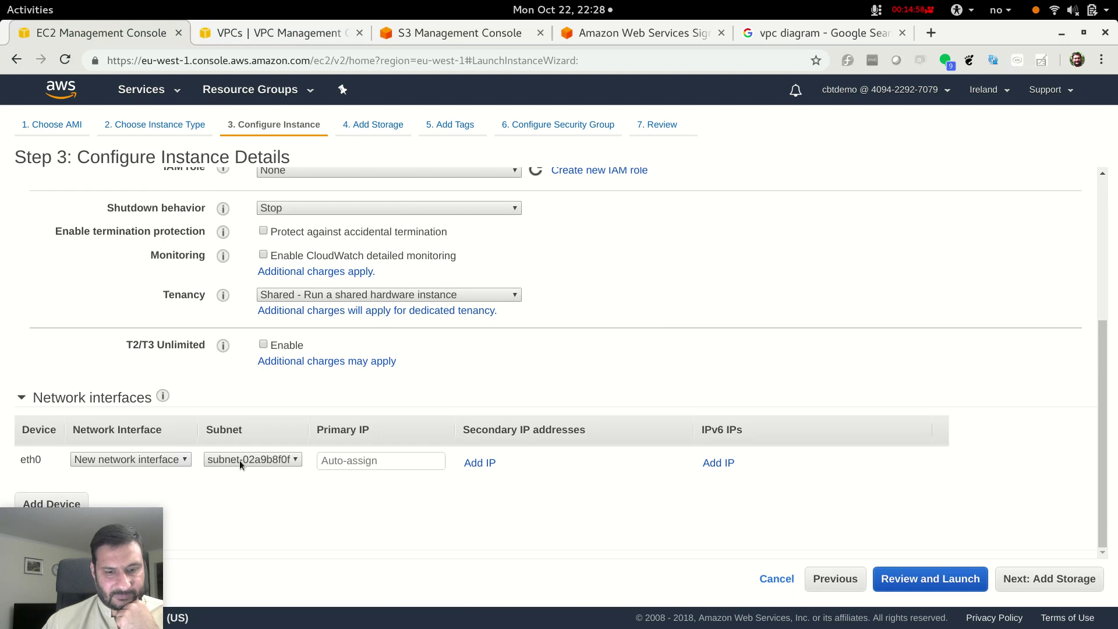
pyautogui.click(102, 460)
pyautogui.click(102, 460)
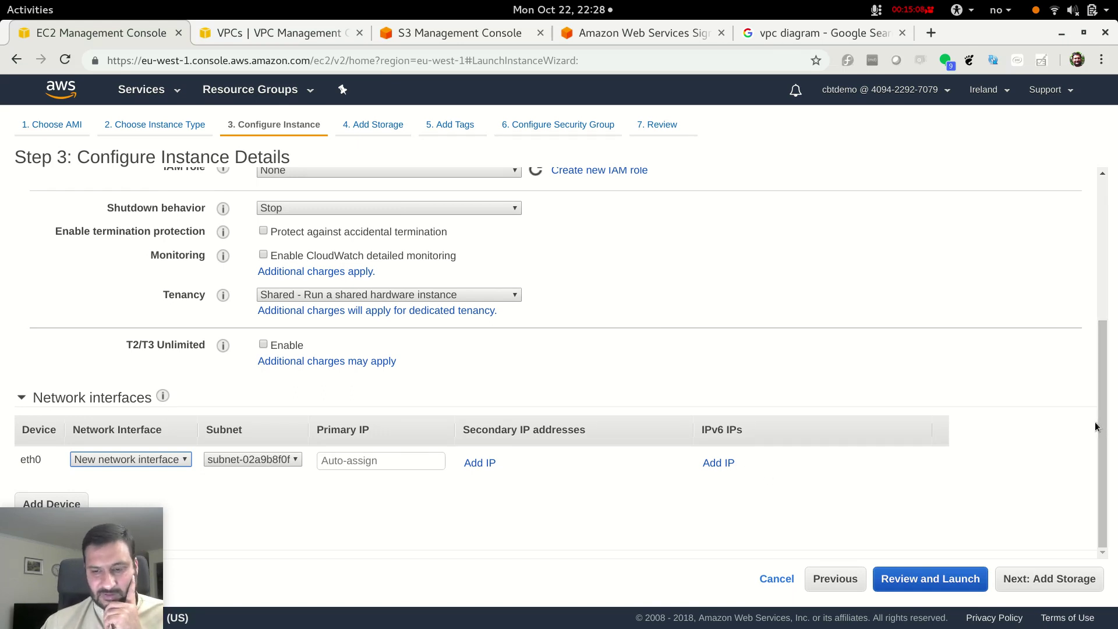
pyautogui.scroll(5, 1024, 469)
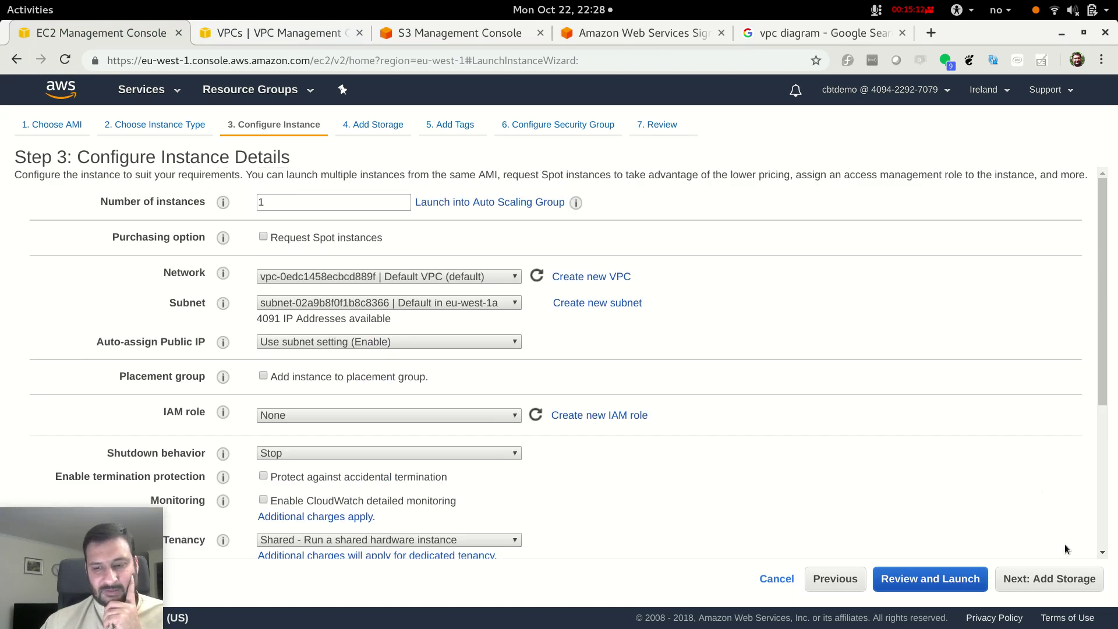
pyautogui.click(1049, 580)
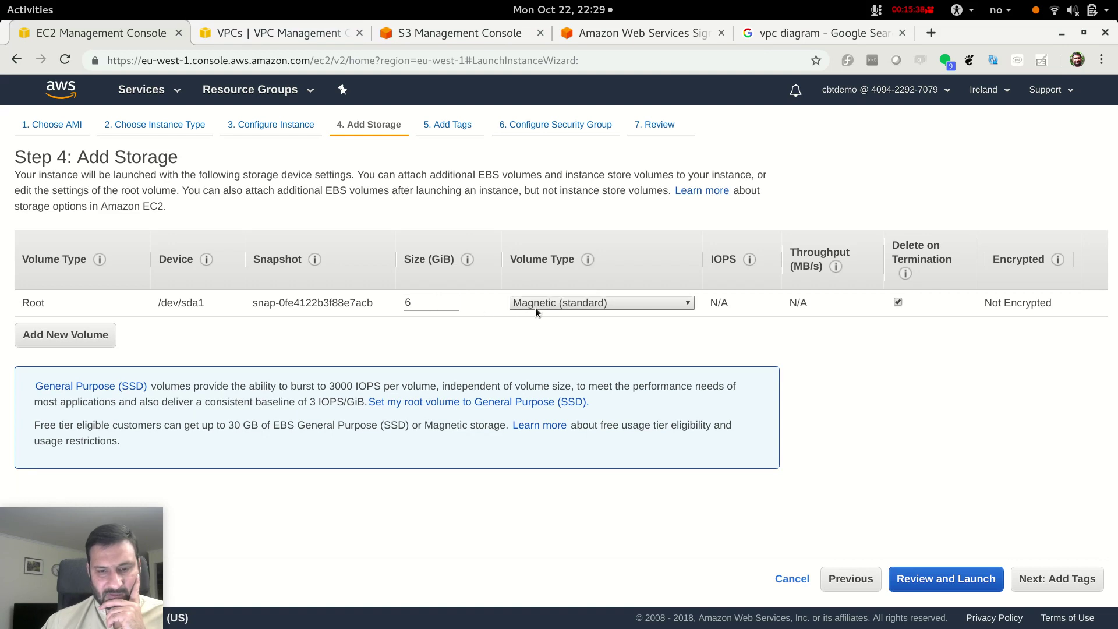
# Step: Switch the root volume type to General Purpose SSD (gp2) and back to Magnetic (standard)
pyautogui.click(551, 305)
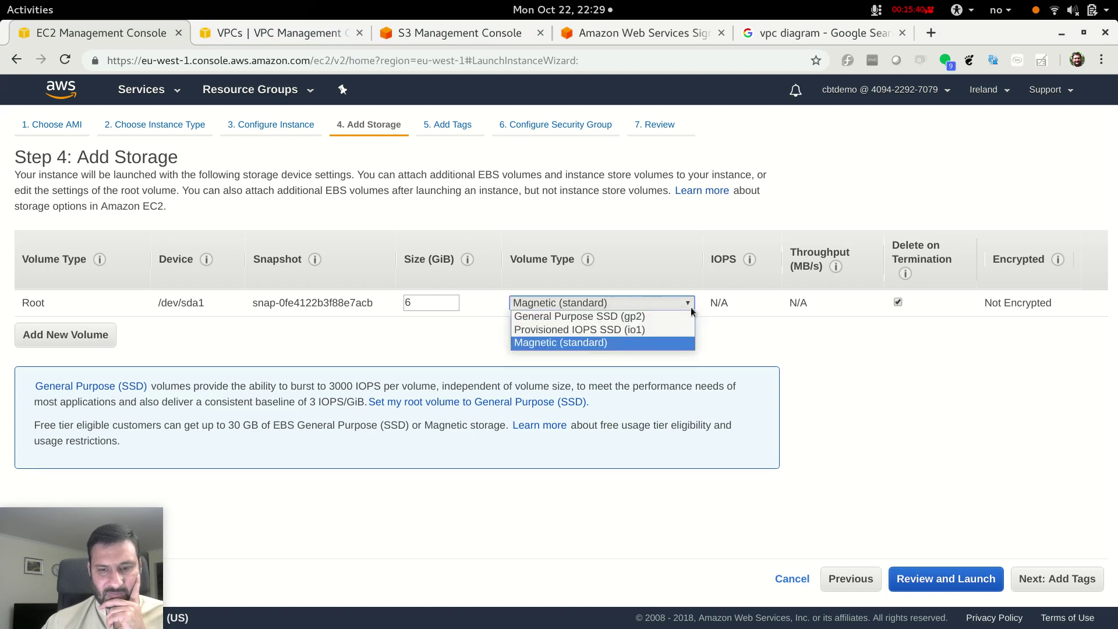
pyautogui.click(613, 318)
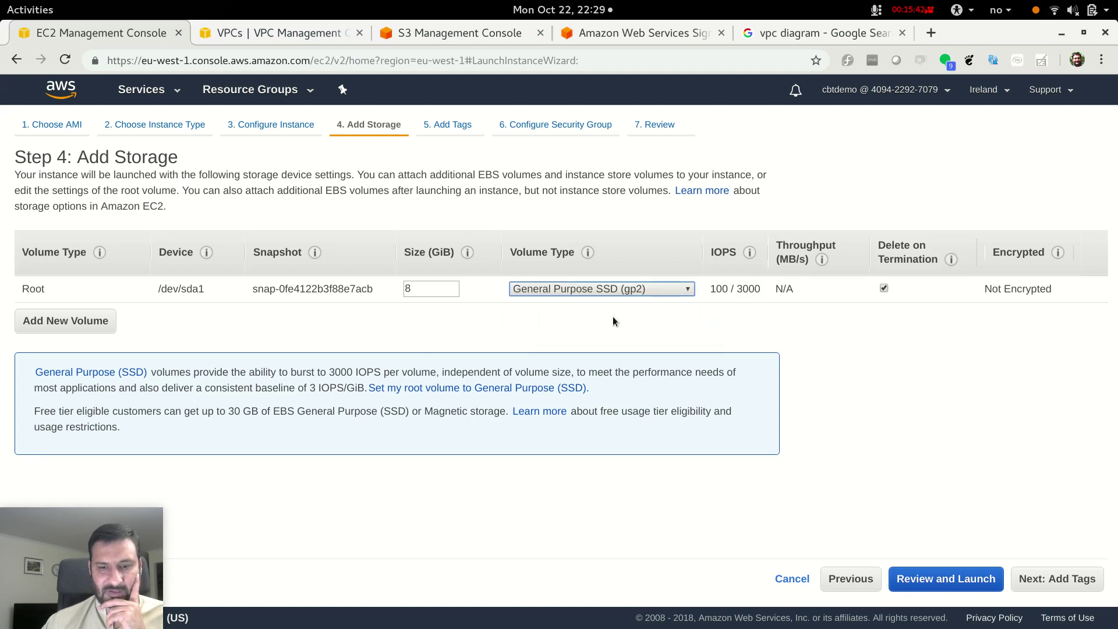
pyautogui.click(630, 290)
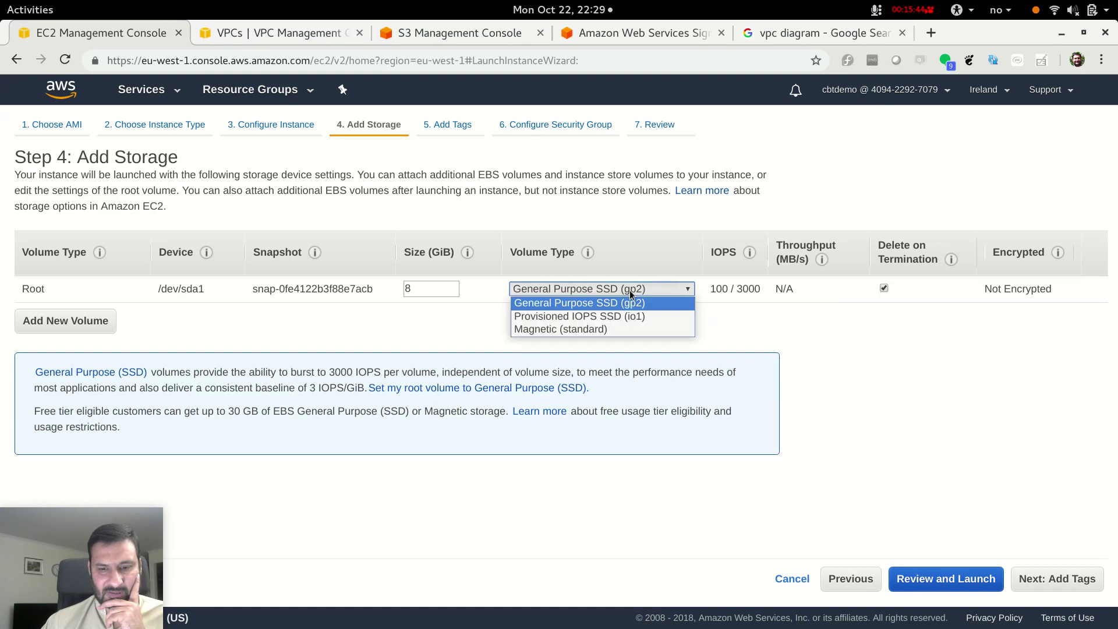
pyautogui.click(624, 330)
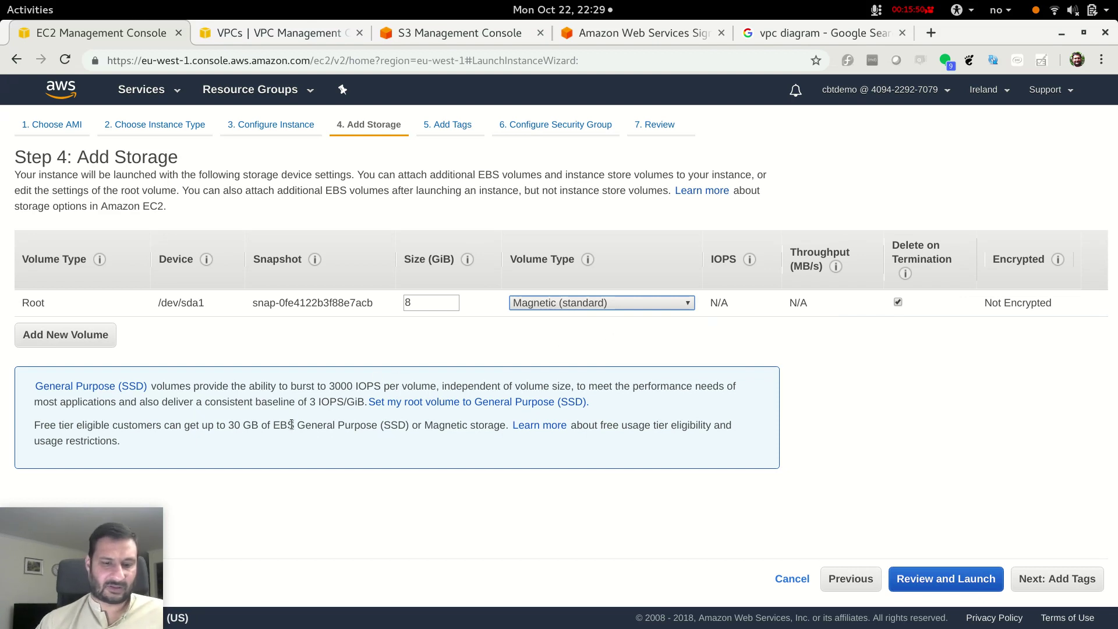
# Step: Read the free tier note on EBS storage and continue to adding tags
pyautogui.moveTo(34, 425); pyautogui.dragTo(504, 425)
pyautogui.click(495, 431)
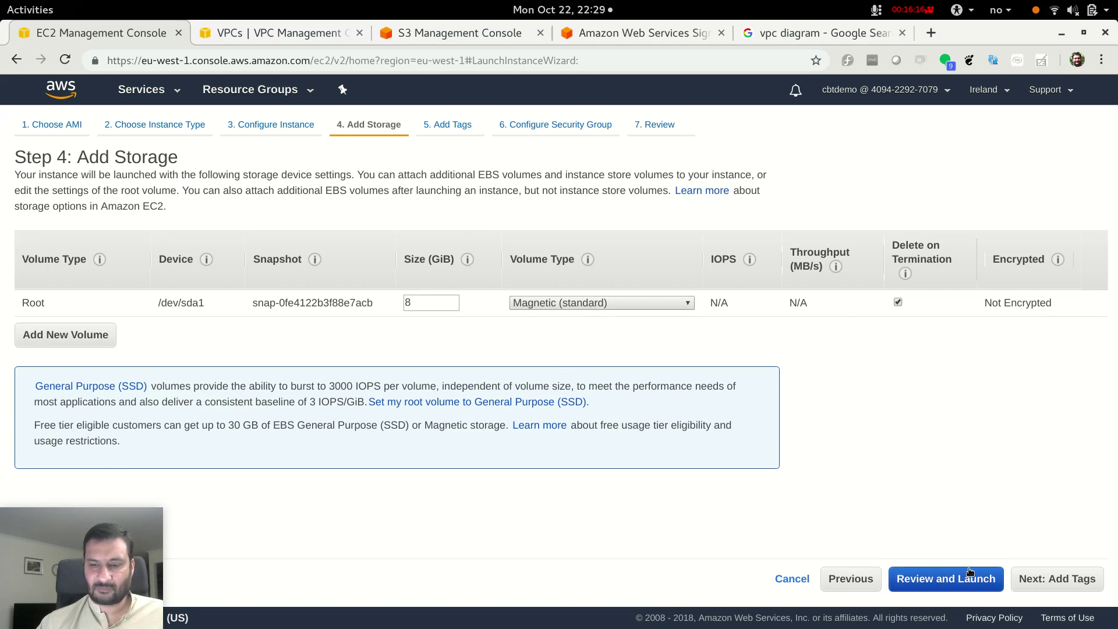
pyautogui.click(1040, 579)
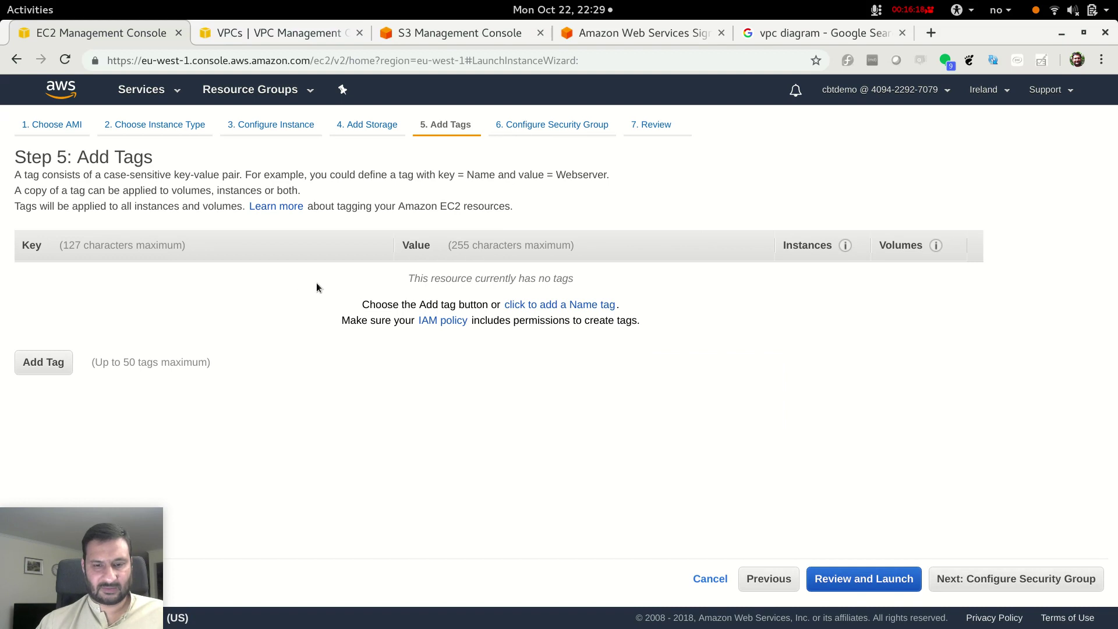
# Step: Add a tag with the key "creator" and the creator's first name as its value
pyautogui.click(54, 363)
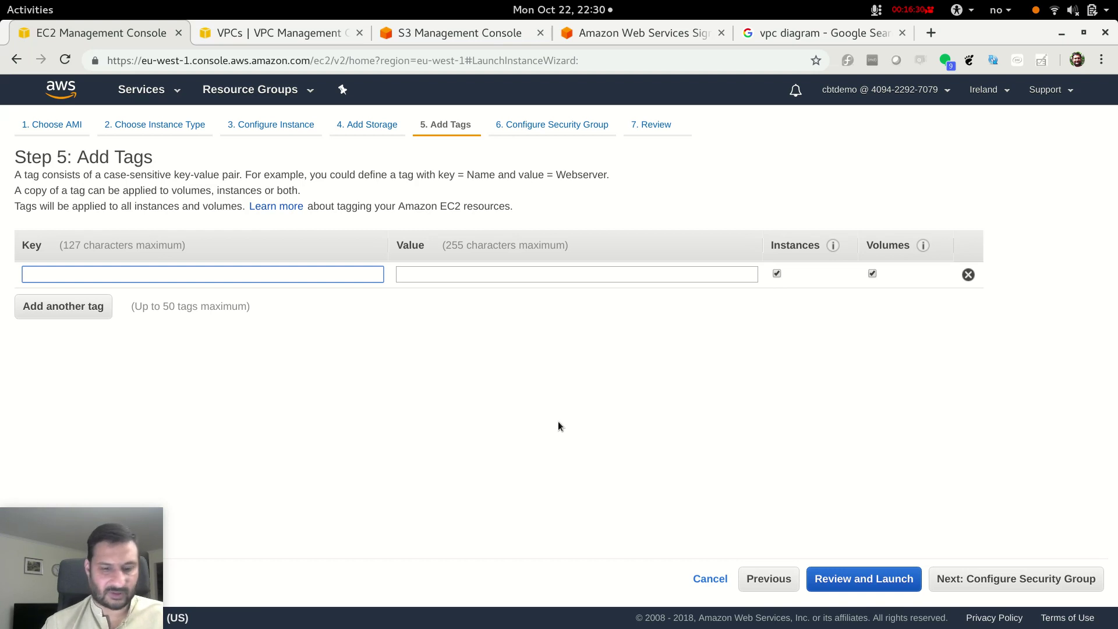
pyautogui.write('creator')
pyautogui.press('Tab')
pyautogui.write('kamran')
pyautogui.press('Tab')
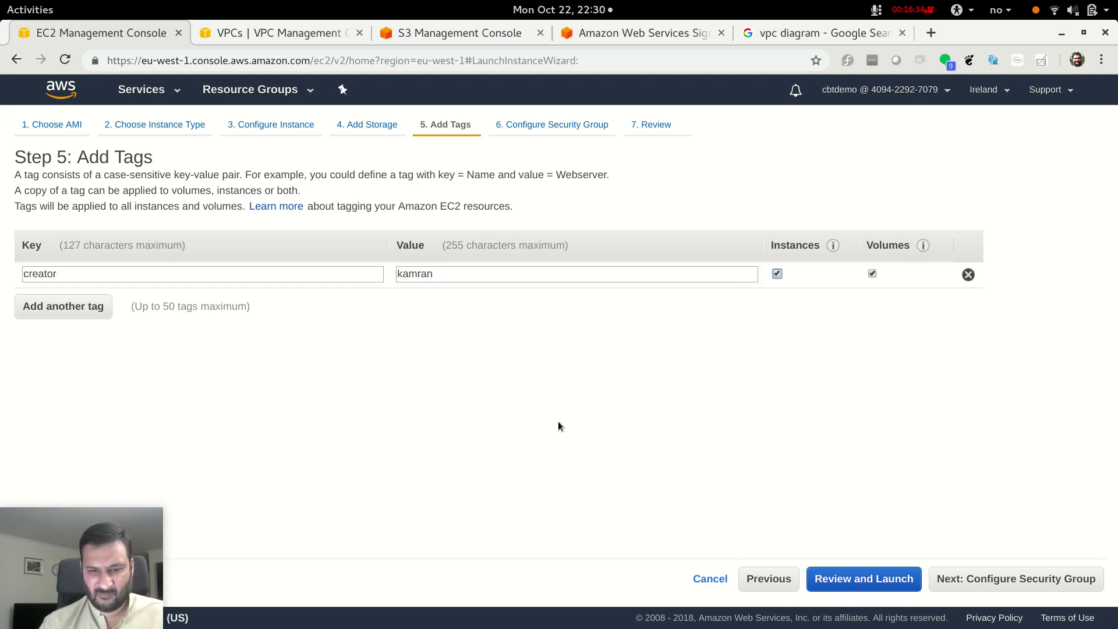
# Step: Add a second tag with the key "role" and the value "testing"
pyautogui.click(75, 313)
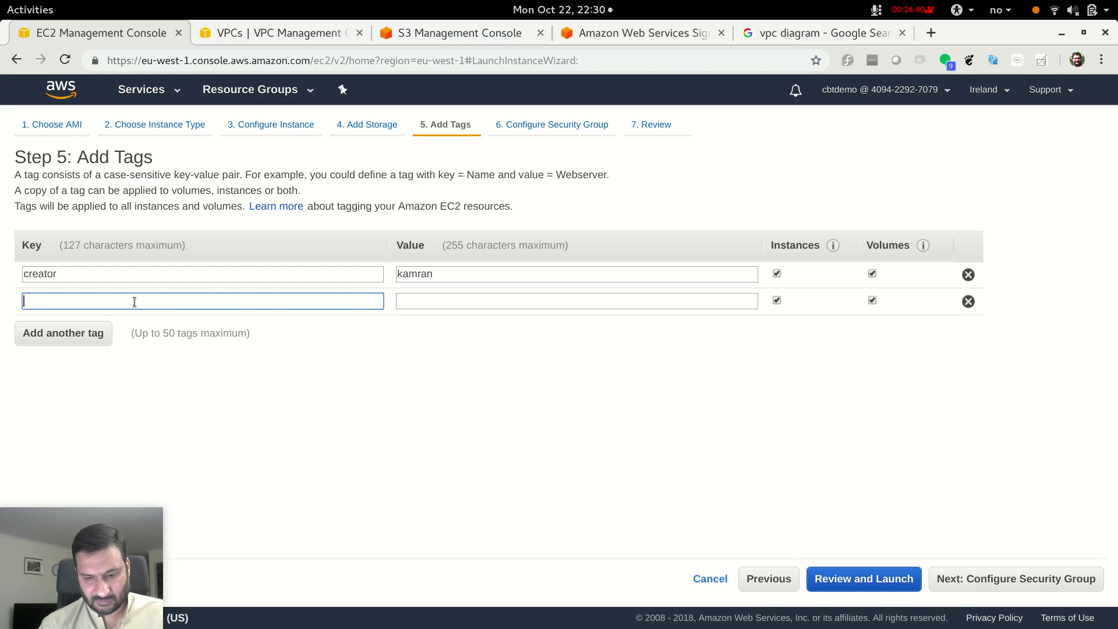
pyautogui.write('role')
pyautogui.press('Tab')
pyautogui.write('te')
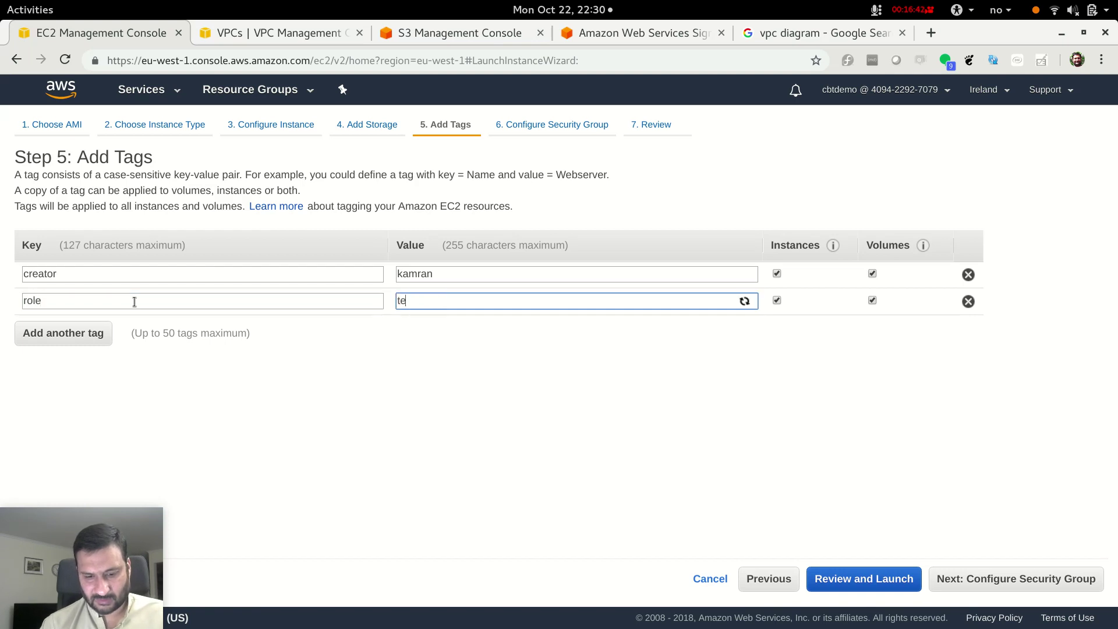
pyautogui.write('sting')
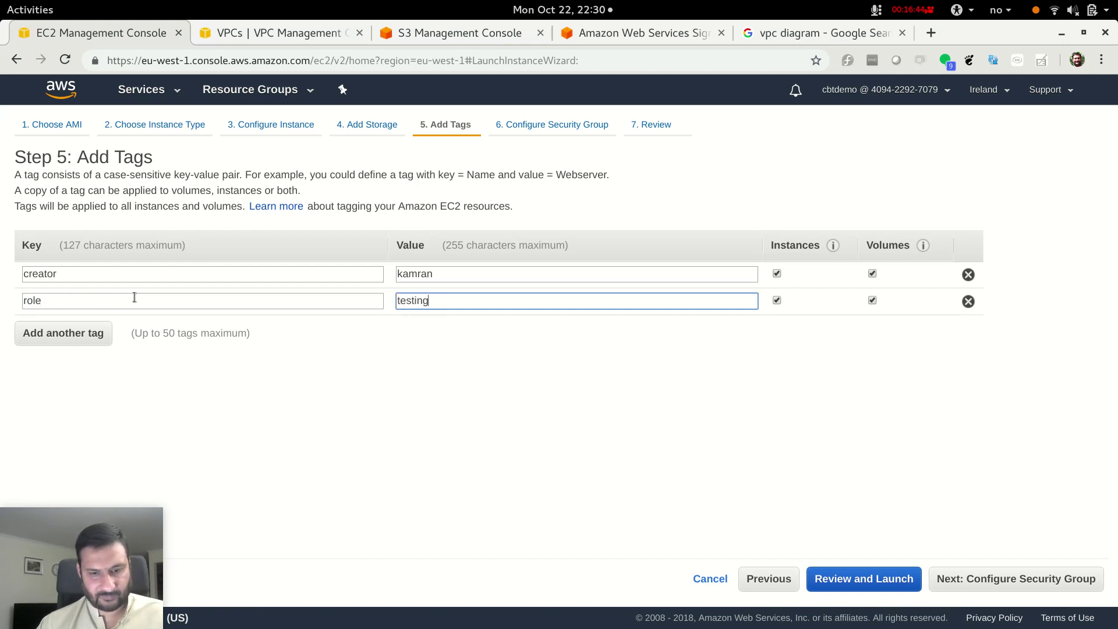
# Step: Change the value of the role tag to "test web server"
pyautogui.press('BackSpace')
pyautogui.press('BackSpace')
pyautogui.press('BackSpace')
pyautogui.press('BackSpace')
pyautogui.press('BackSpace')
pyautogui.press('BackSpace')
pyautogui.press('BackSpace')
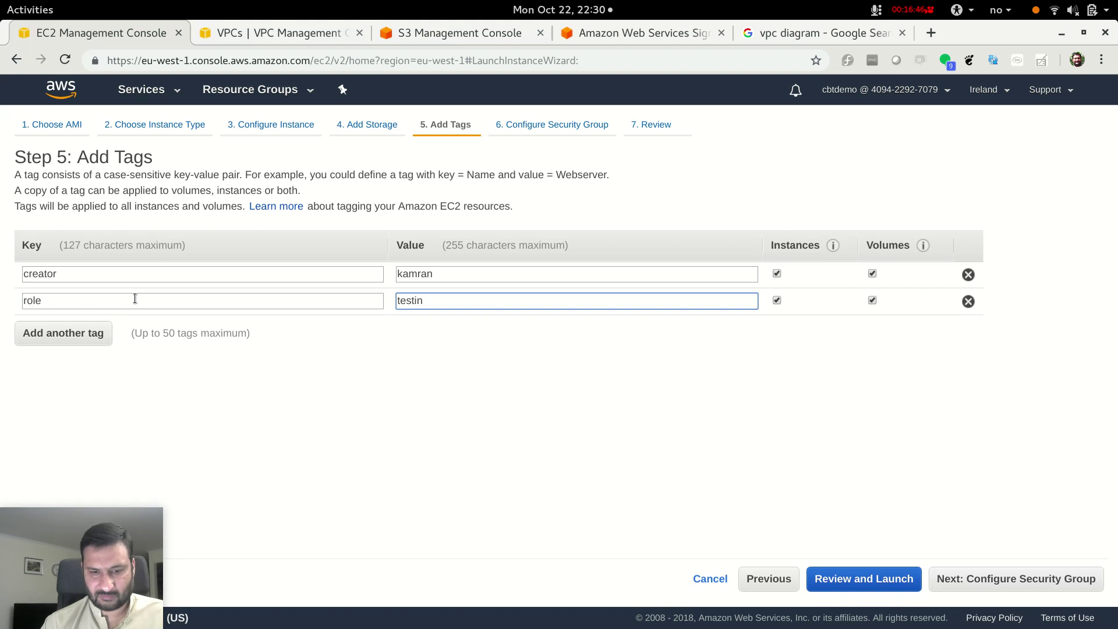
pyautogui.write('b server')
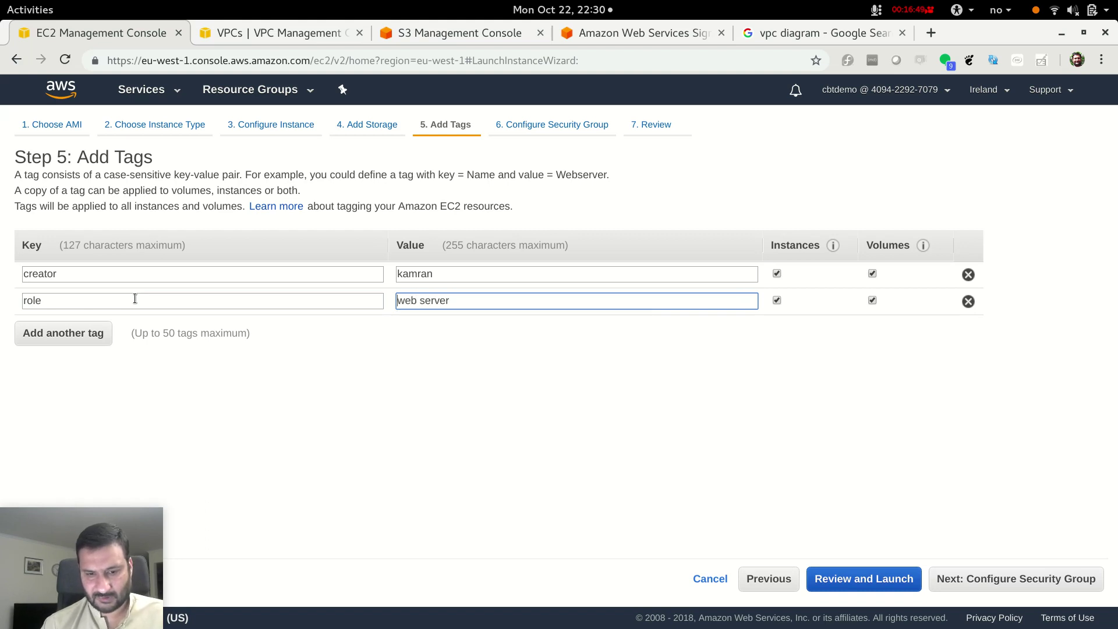
pyautogui.press('Home')
pyautogui.write('test')
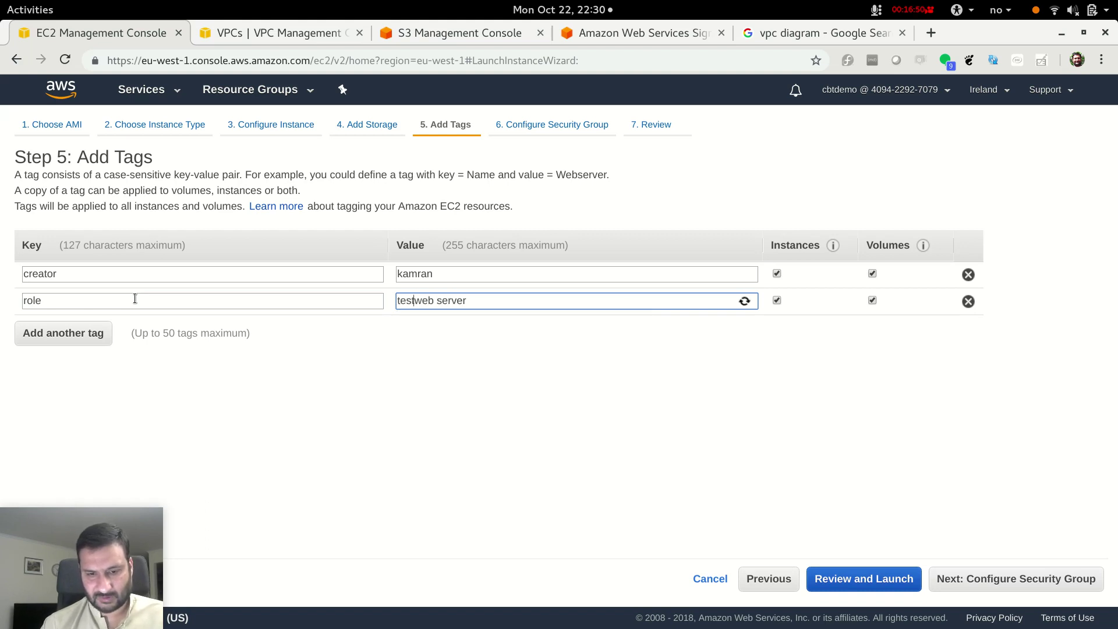
# Step: Add a third tag with the key "comments" and the value "delete at any time"
pyautogui.click(93, 333)
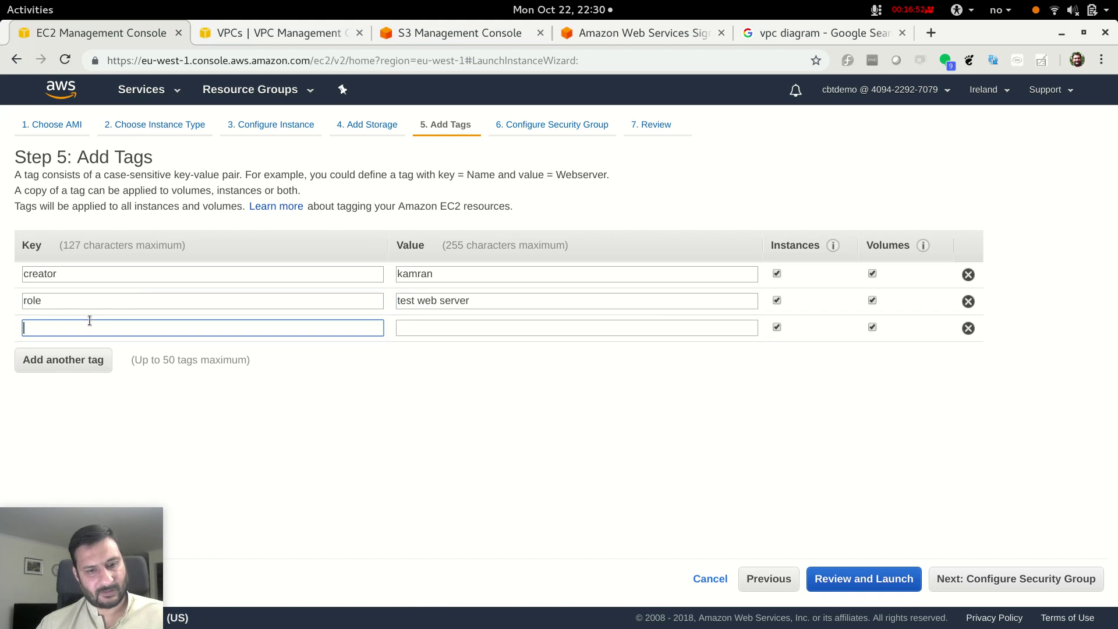
pyautogui.write('comments')
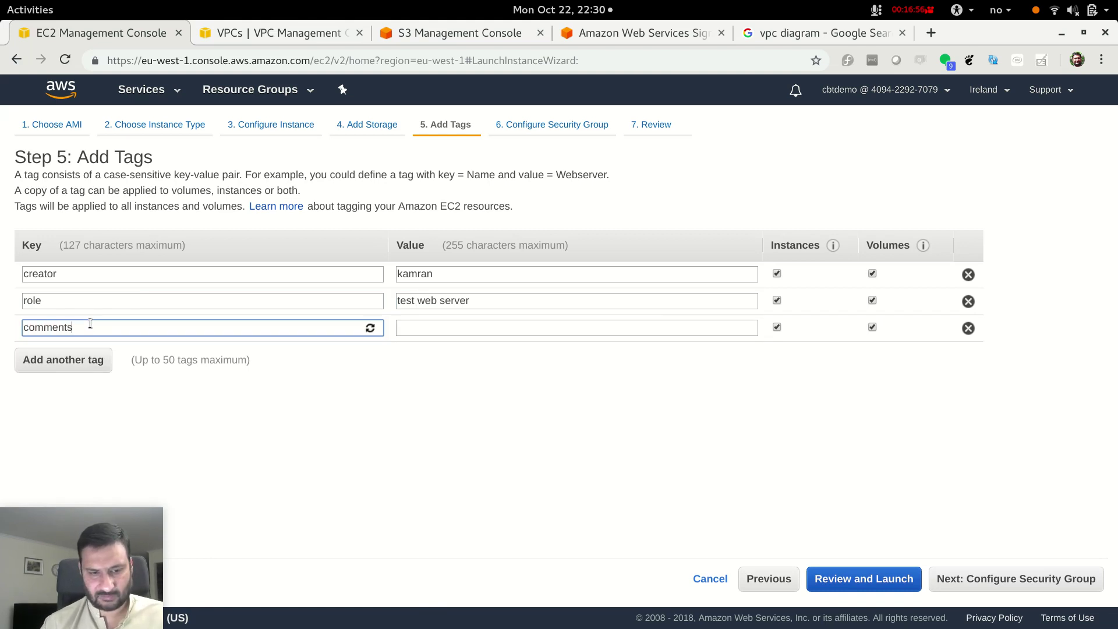
pyautogui.click(457, 327)
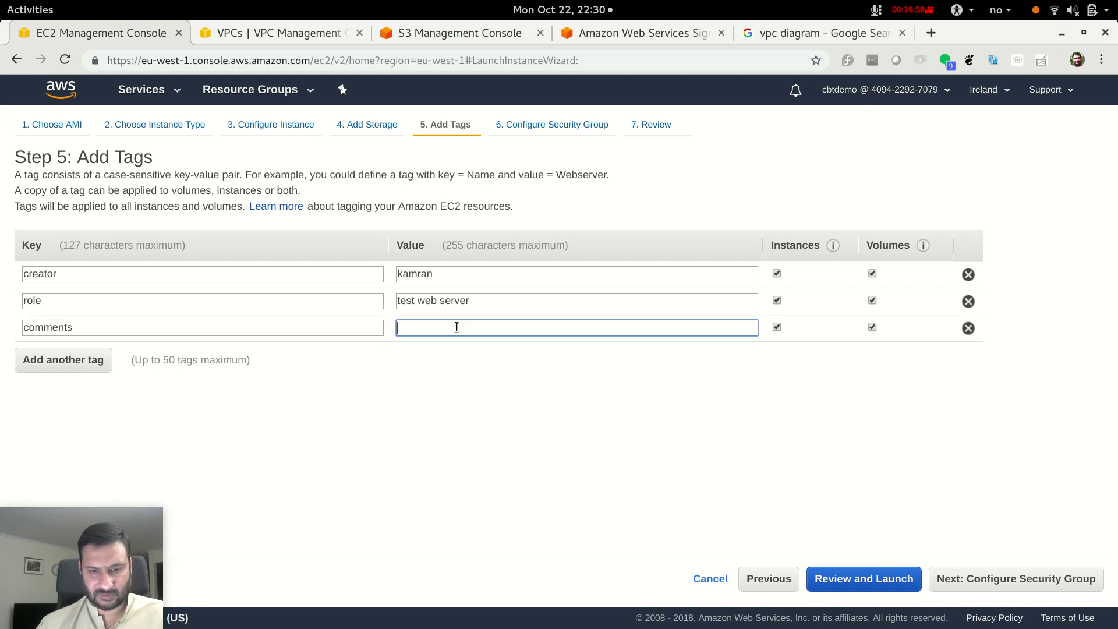
pyautogui.write('delete at ')
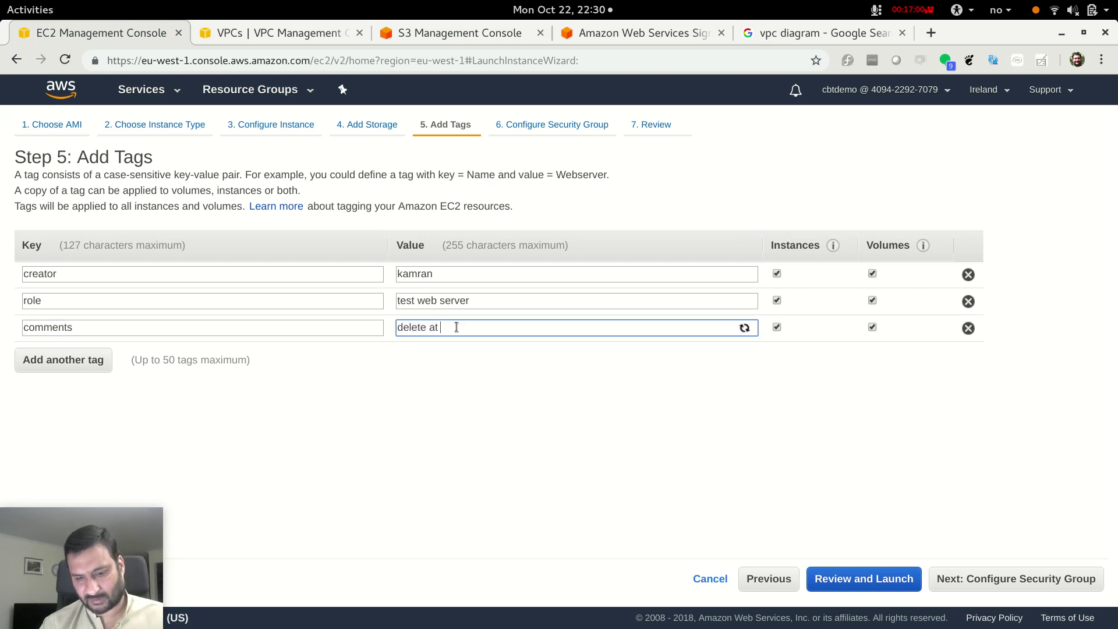
pyautogui.write('any time ')
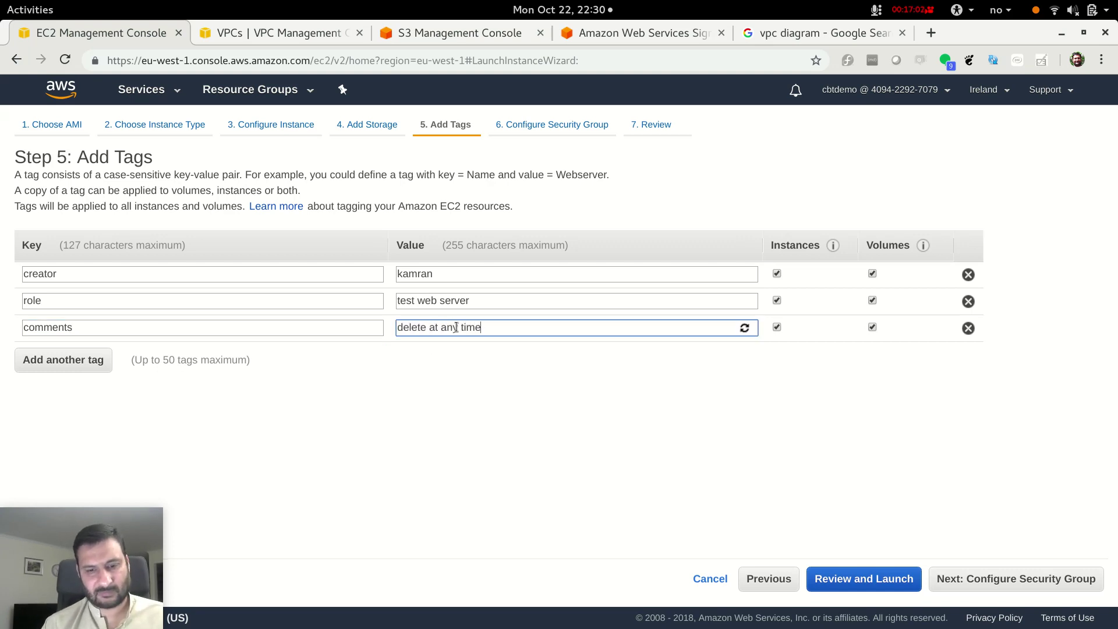
pyautogui.write('/ delet')
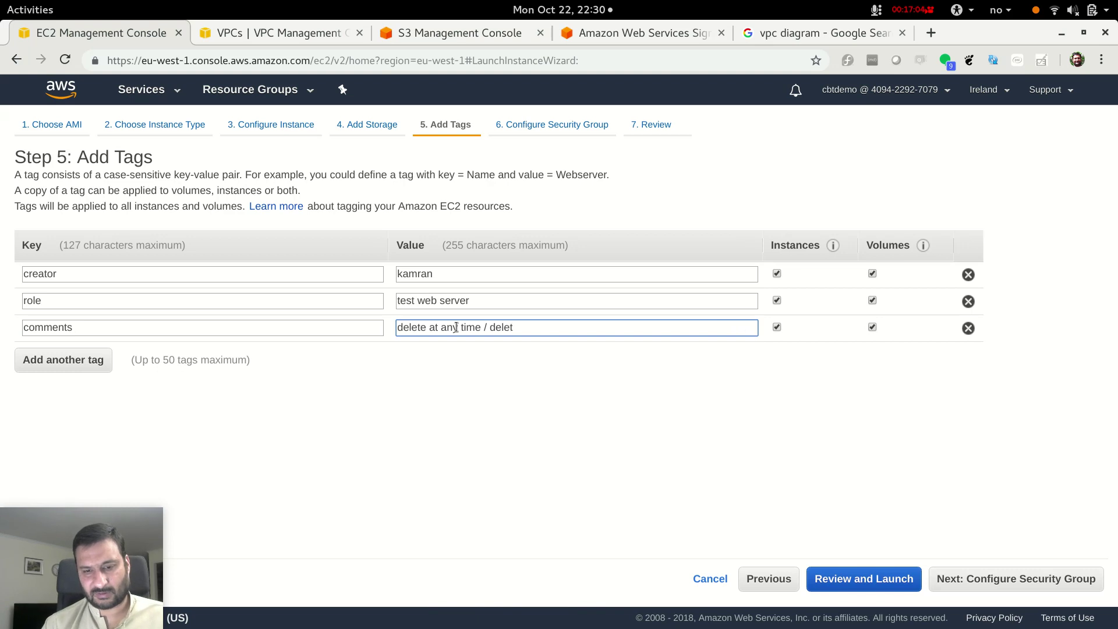
pyautogui.write('e')
pyautogui.press('BackSpace')
pyautogui.press('BackSpace')
pyautogui.press('BackSpace')
pyautogui.press('BackSpace')
pyautogui.press('BackSpace')
pyautogui.press('BackSpace')
pyautogui.press('BackSpace')
pyautogui.press('BackSpace')
pyautogui.press('BackSpace')
pyautogui.press('BackSpace')
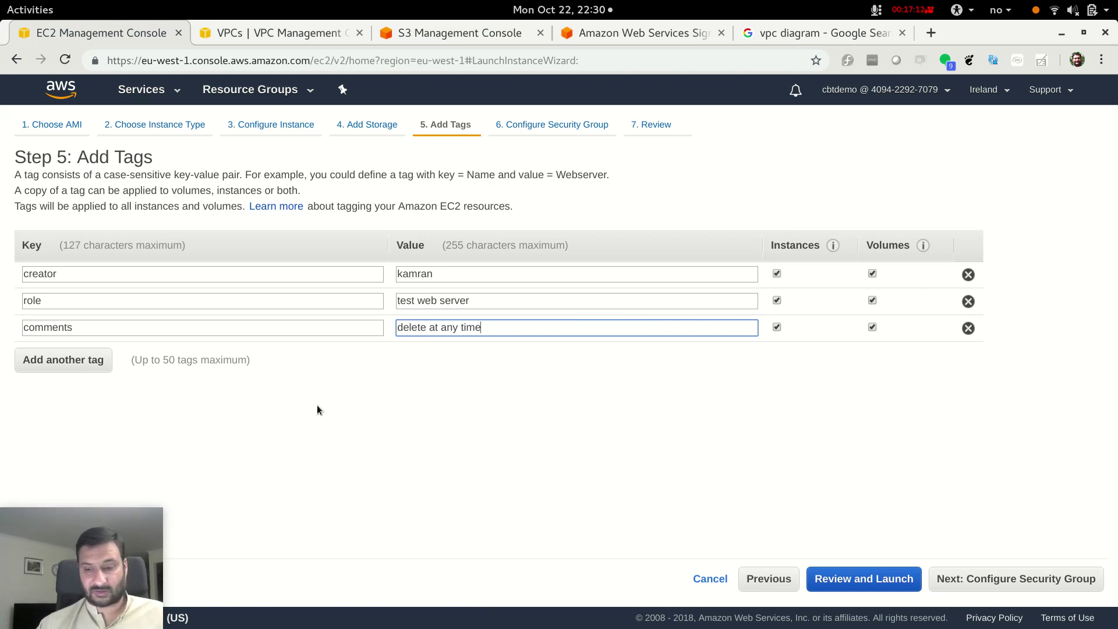
# Step: Continue to the security group configuration and examine the default group name and the SSH rule's source
pyautogui.click(1054, 580)
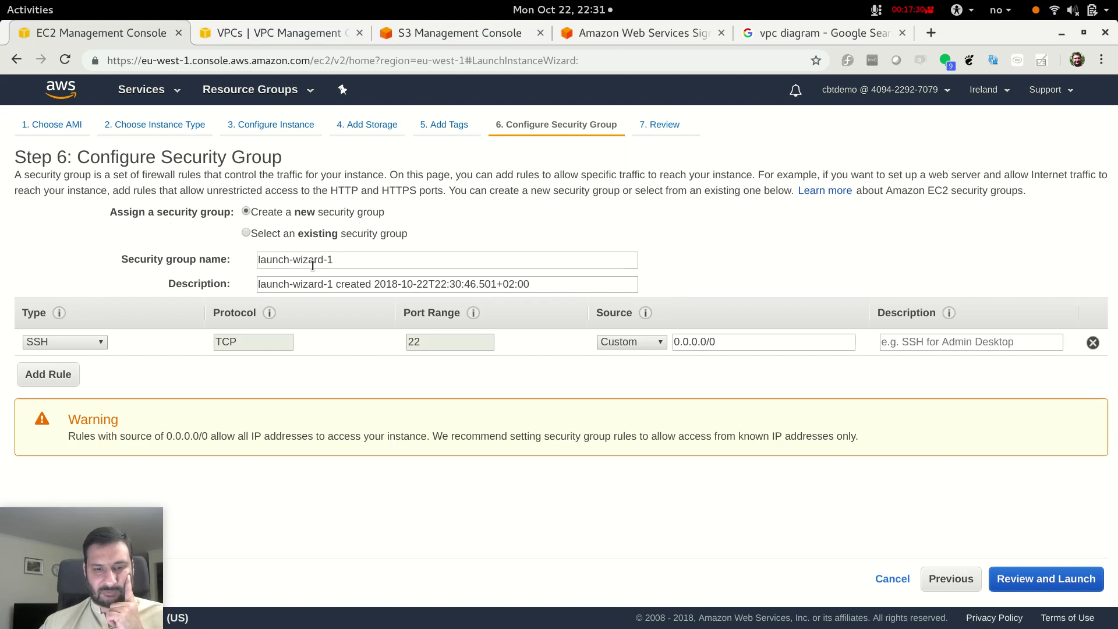
pyautogui.moveTo(339, 261); pyautogui.dragTo(249, 260)
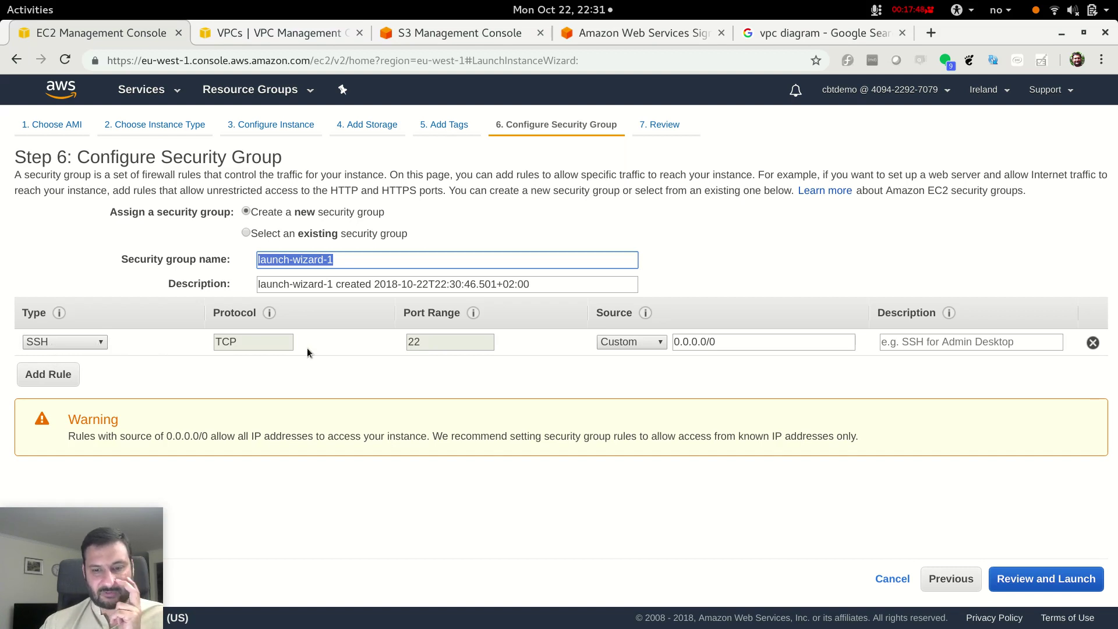
pyautogui.click(729, 338)
pyautogui.hotkey('ctrl', 'a')
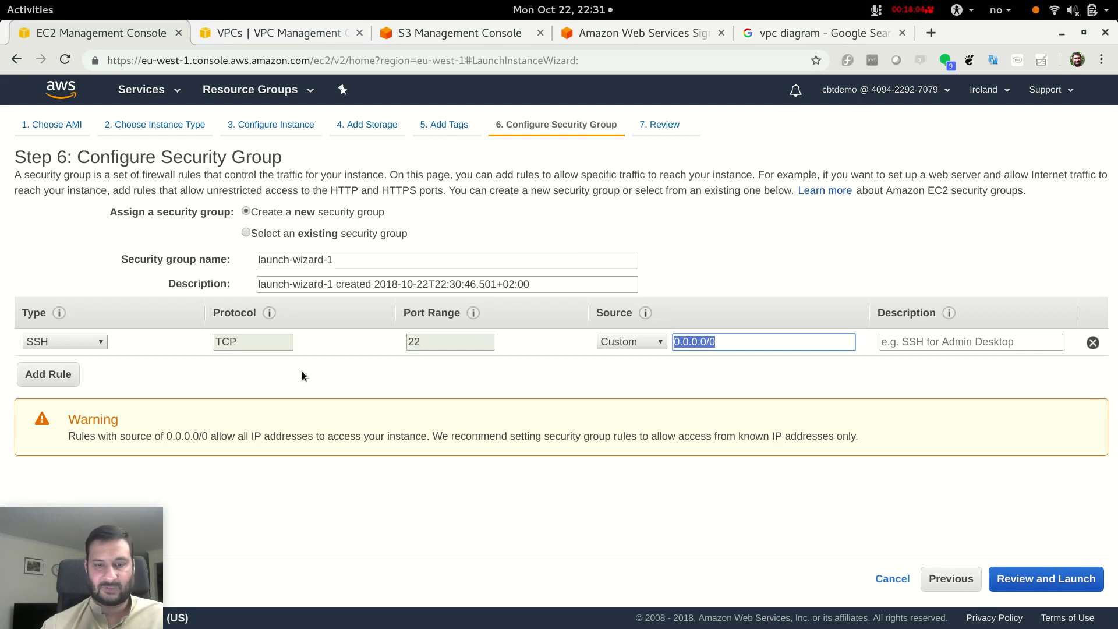
# Step: Add an HTTP rule on port 80 to the new security group and examine its source range
pyautogui.click(74, 375)
pyautogui.click(80, 366)
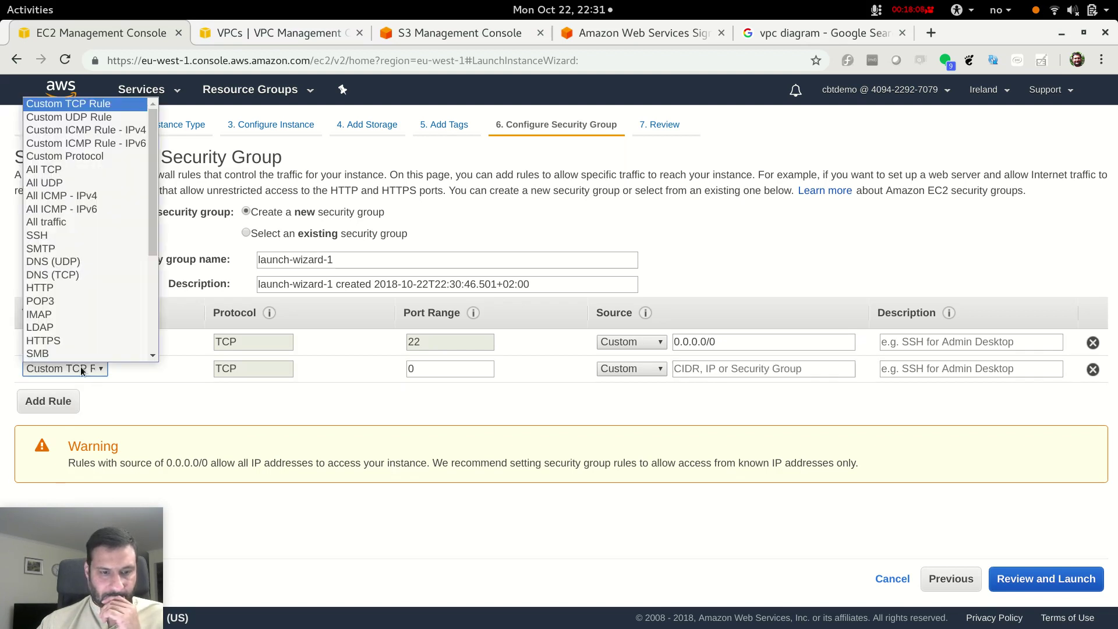
pyautogui.scroll(-1, 73, 350)
pyautogui.click(71, 277)
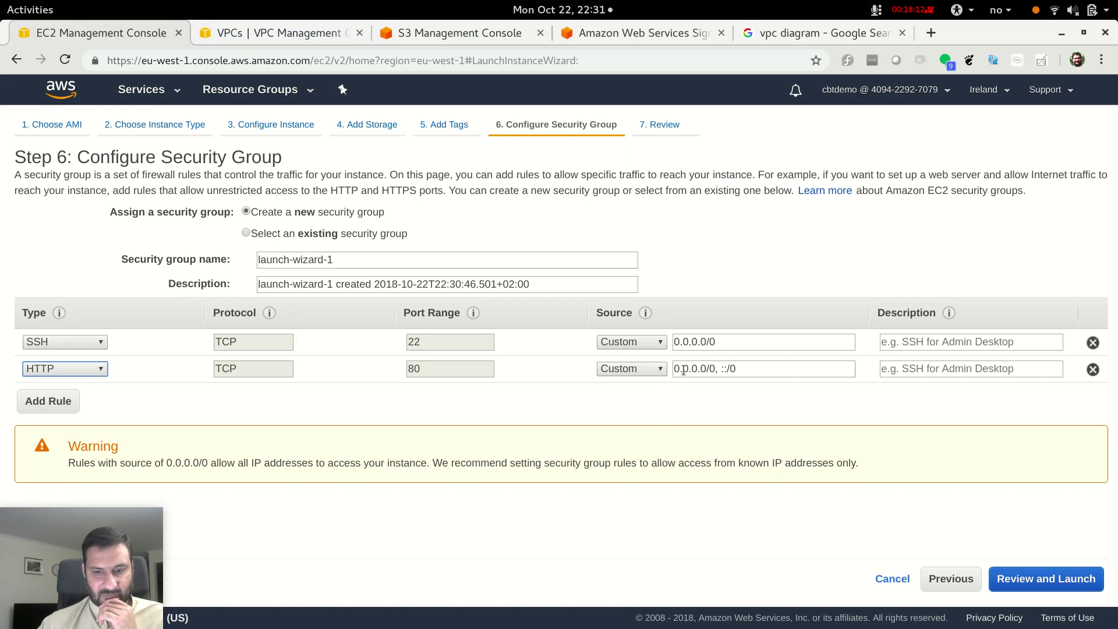
pyautogui.moveTo(744, 369); pyautogui.dragTo(671, 369)
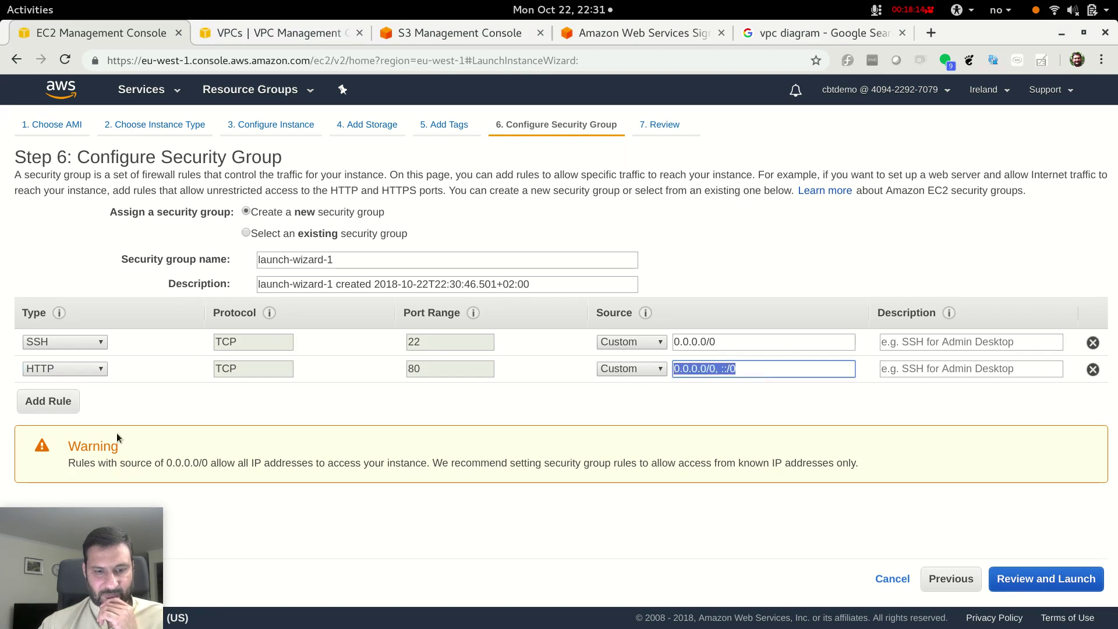
# Step: Add an HTTPS rule on port 443 to the new security group
pyautogui.click(62, 402)
pyautogui.click(70, 398)
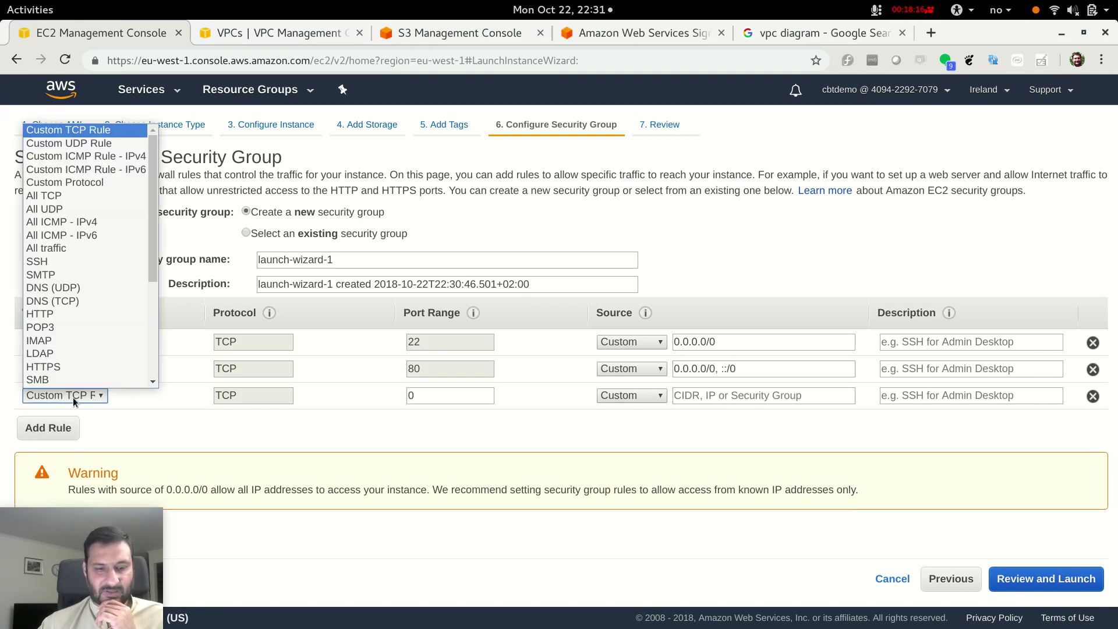
pyautogui.scroll(-1, 76, 373)
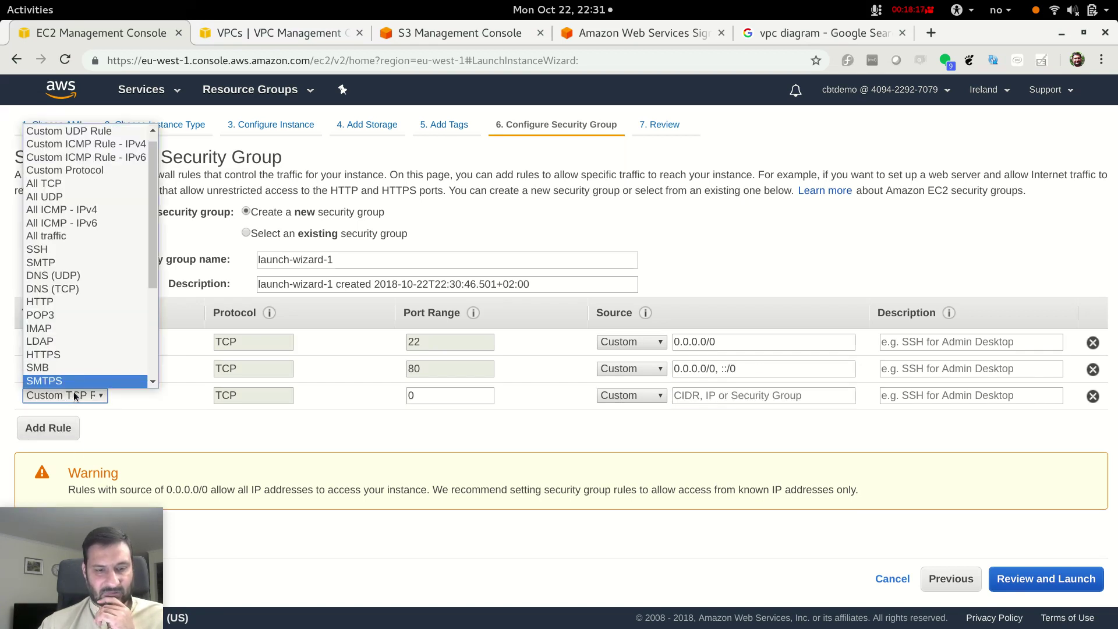
pyautogui.click(77, 358)
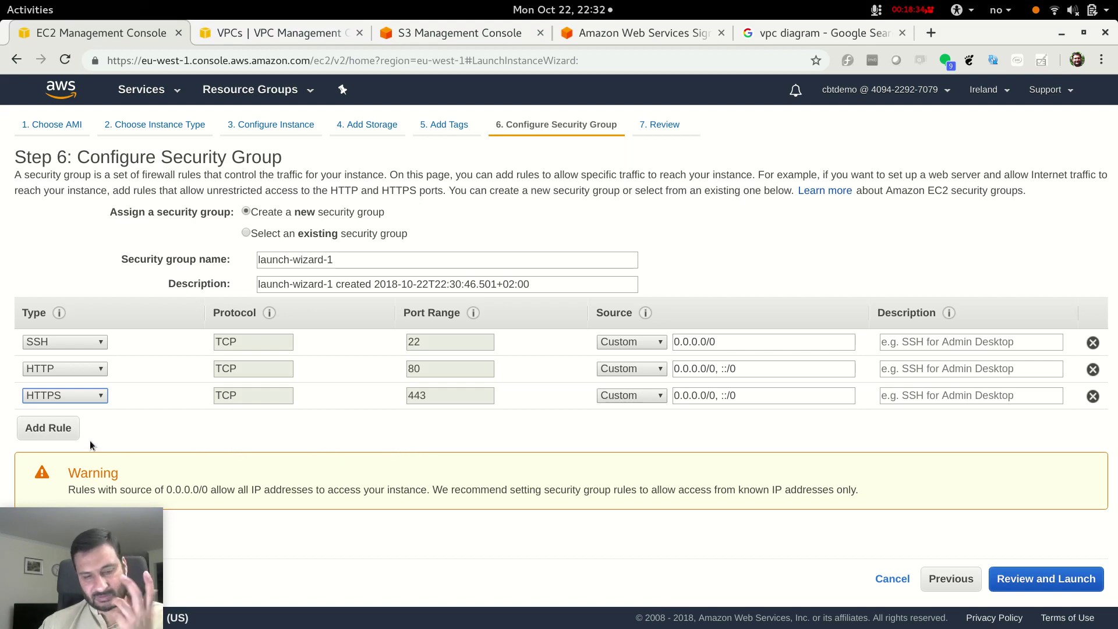
# Step: Add a fourth security group rule of the type Custom ICMP Rule - IPv4 after looking through the available types
pyautogui.click(58, 434)
pyautogui.click(69, 422)
pyautogui.scroll(-5, 81, 326)
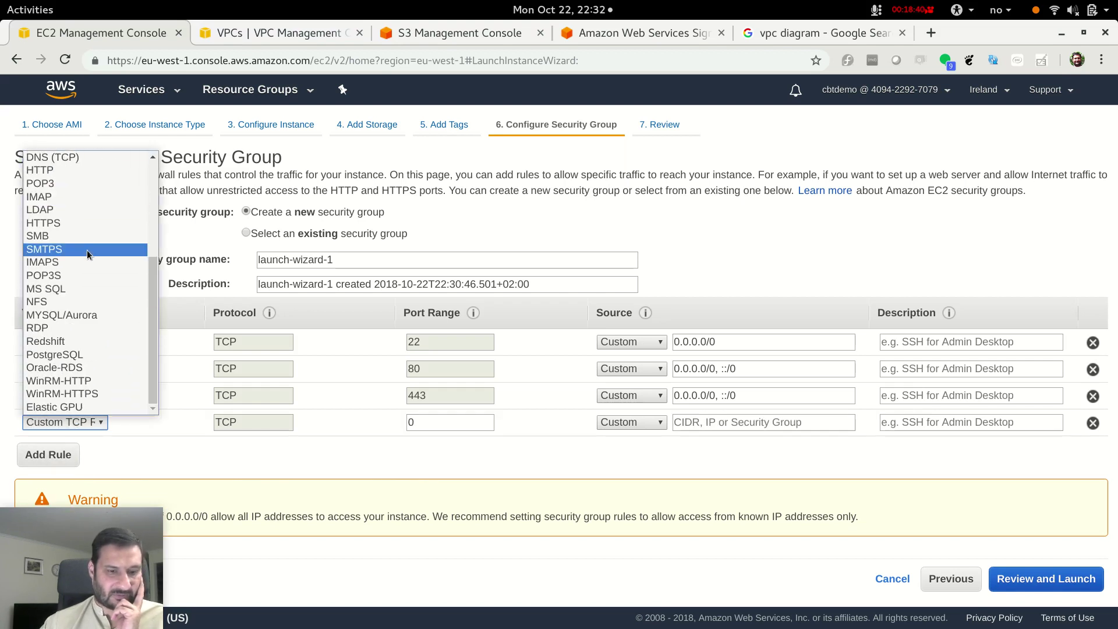
pyautogui.scroll(5, 92, 275)
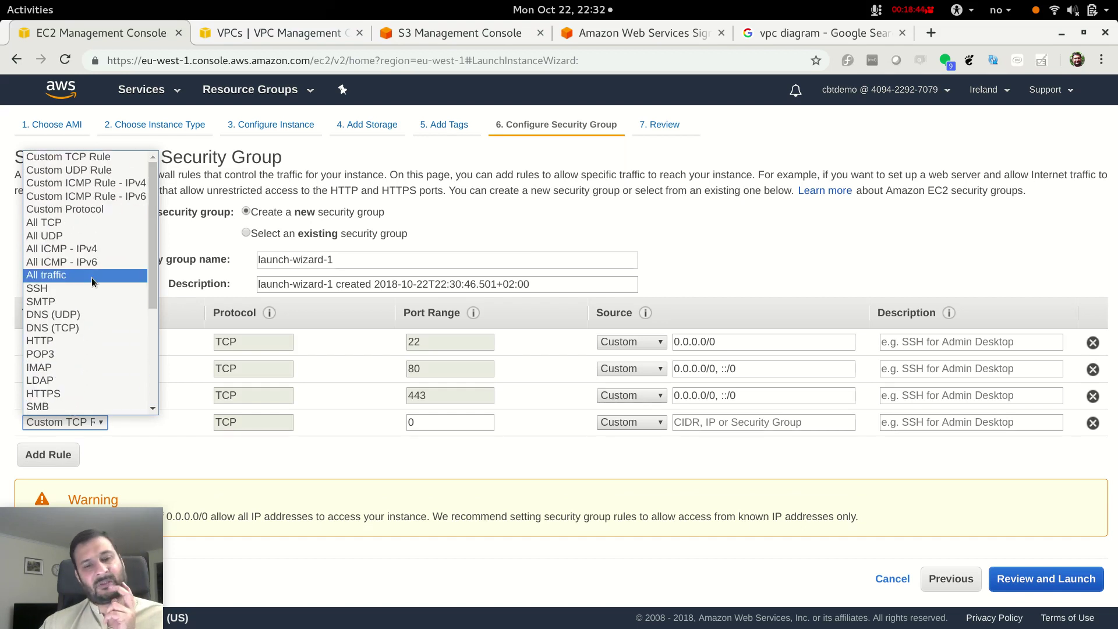
pyautogui.click(89, 184)
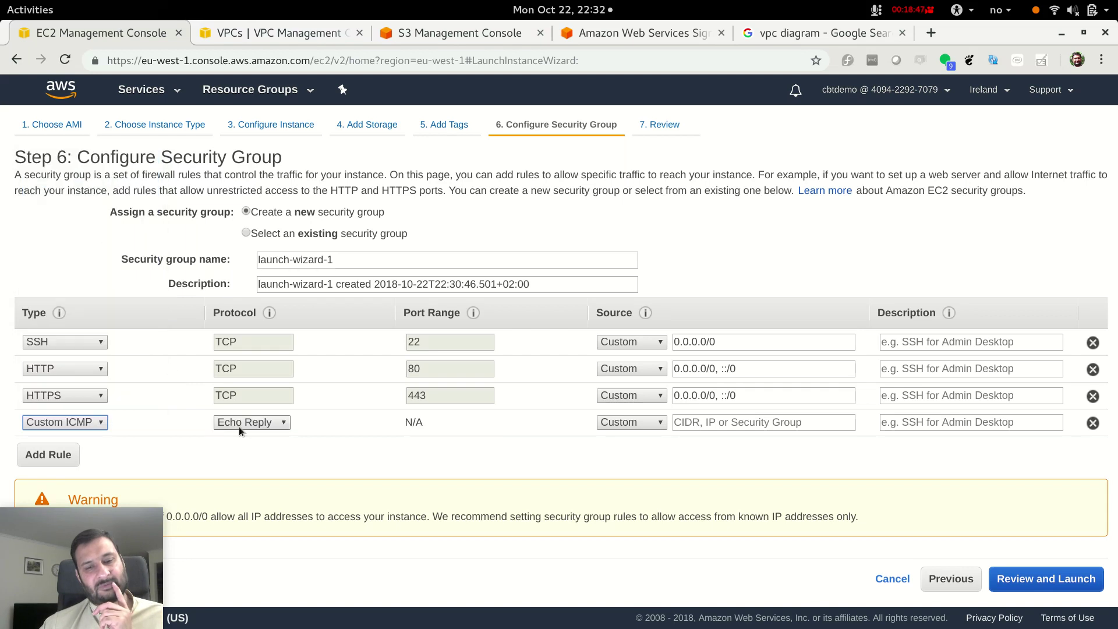
# Step: Change the fourth rule to a Custom TCP Rule and set its port range to 21
pyautogui.click(72, 421)
pyautogui.scroll(1, 86, 266)
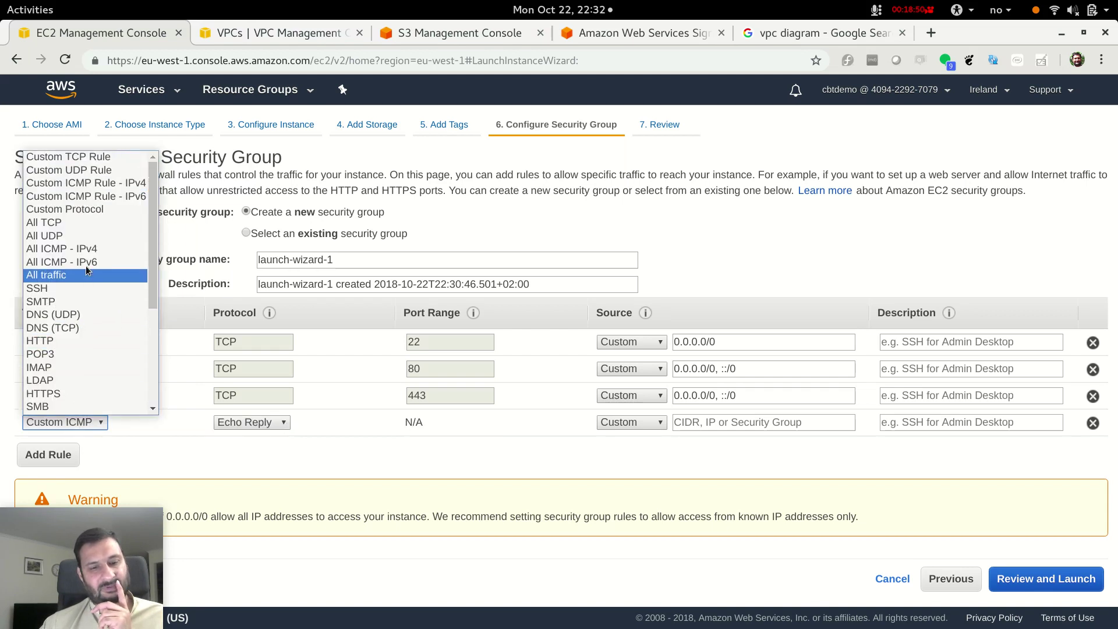
pyautogui.click(92, 157)
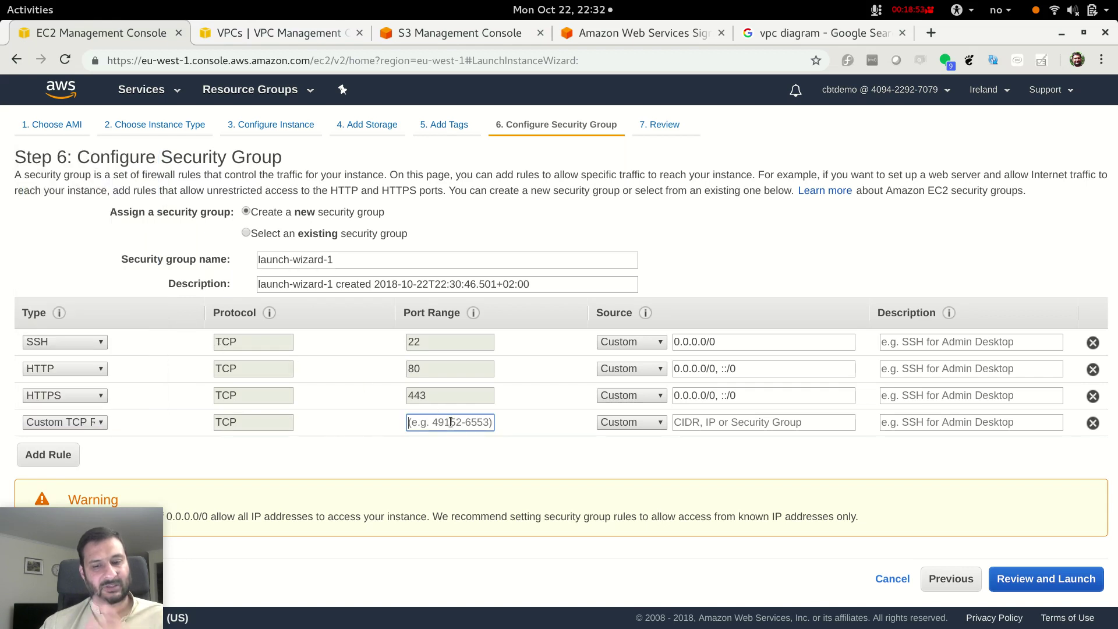
pyautogui.write('21')
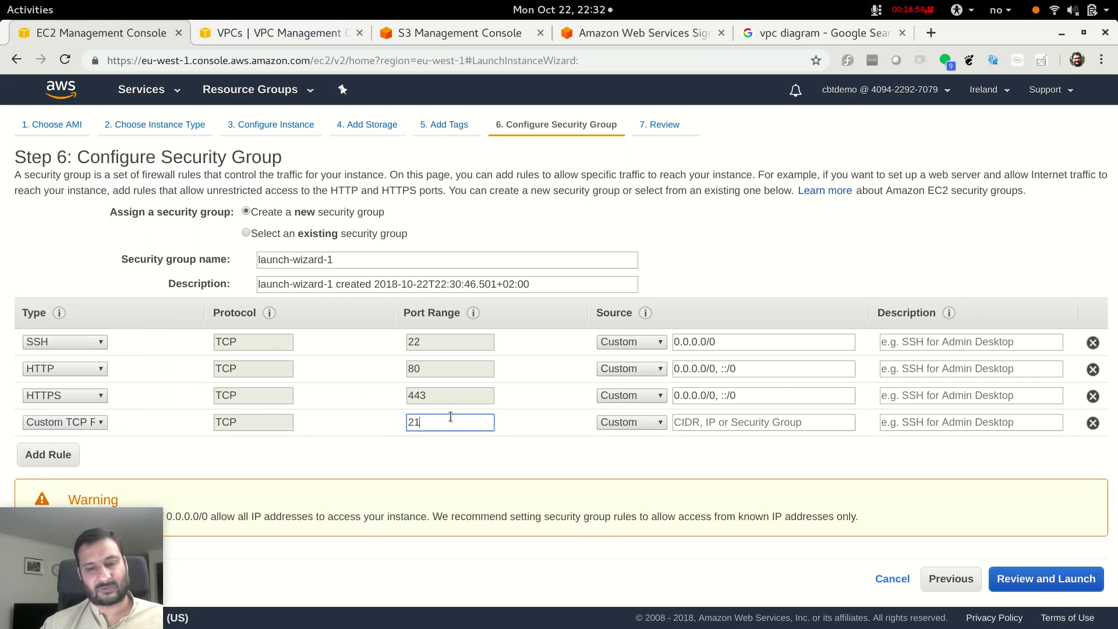
# Step: Try Anywhere as the source of the port 21 rule, and settle on My IP
pyautogui.click(745, 422)
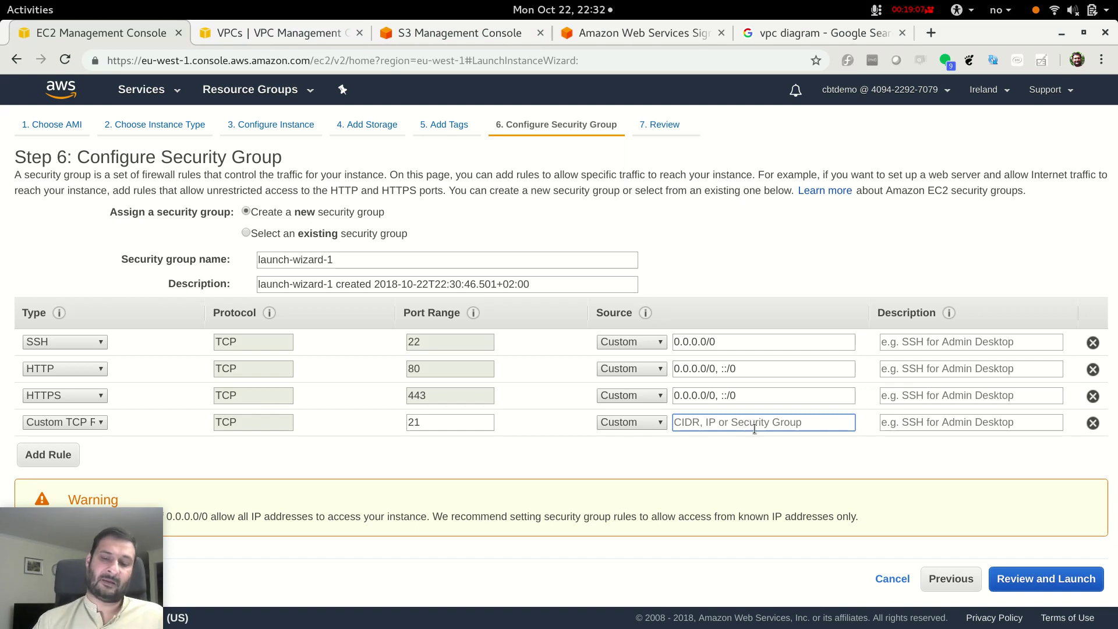
pyautogui.click(643, 421)
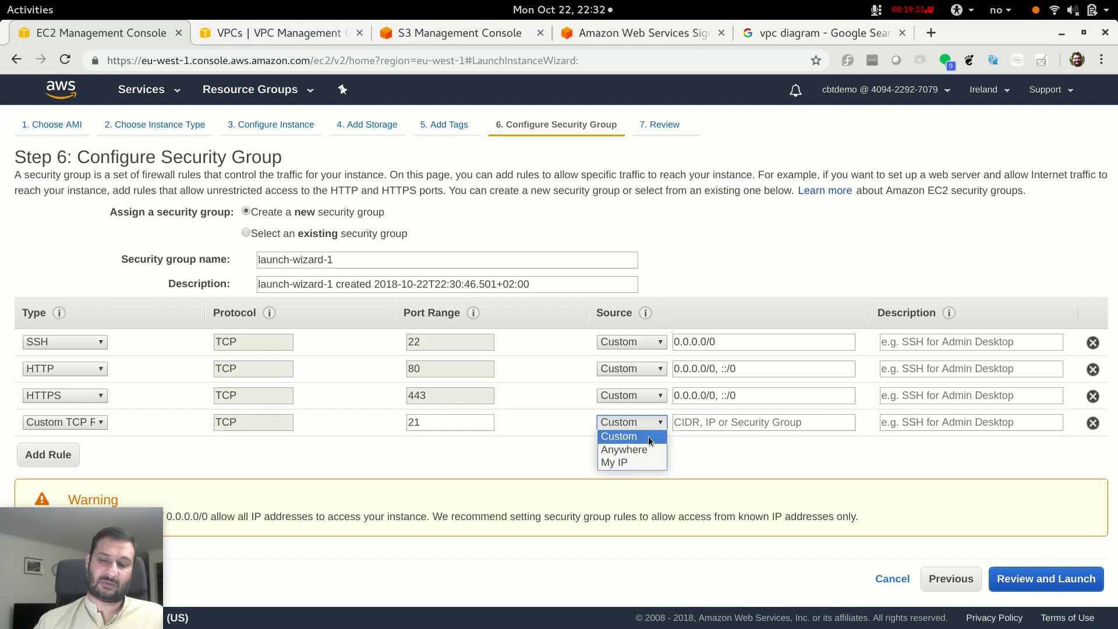
pyautogui.click(652, 450)
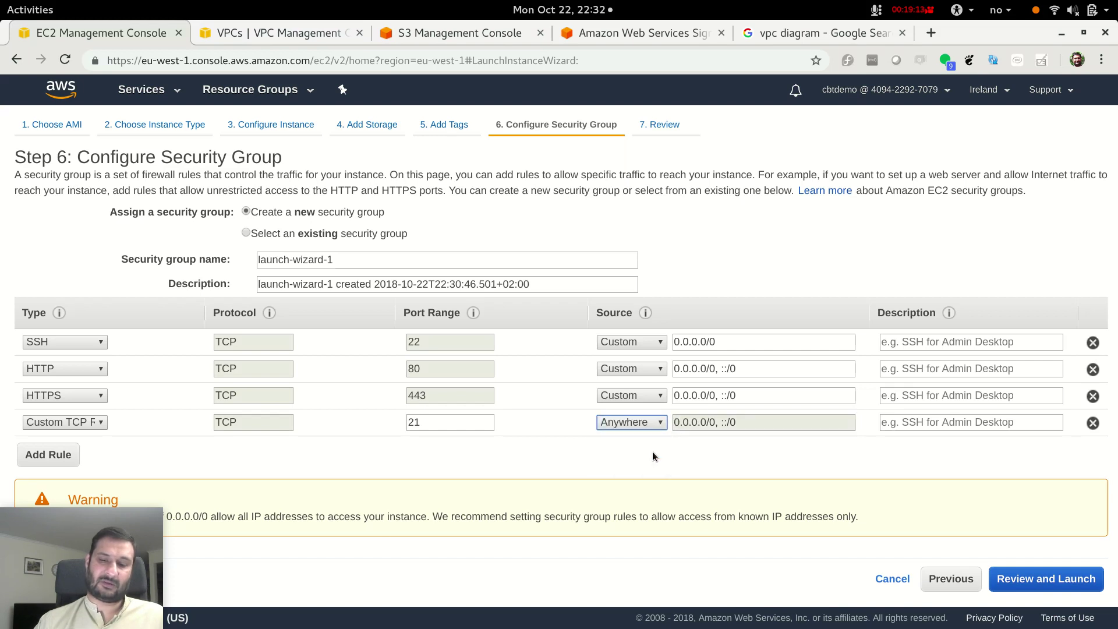
pyautogui.click(653, 426)
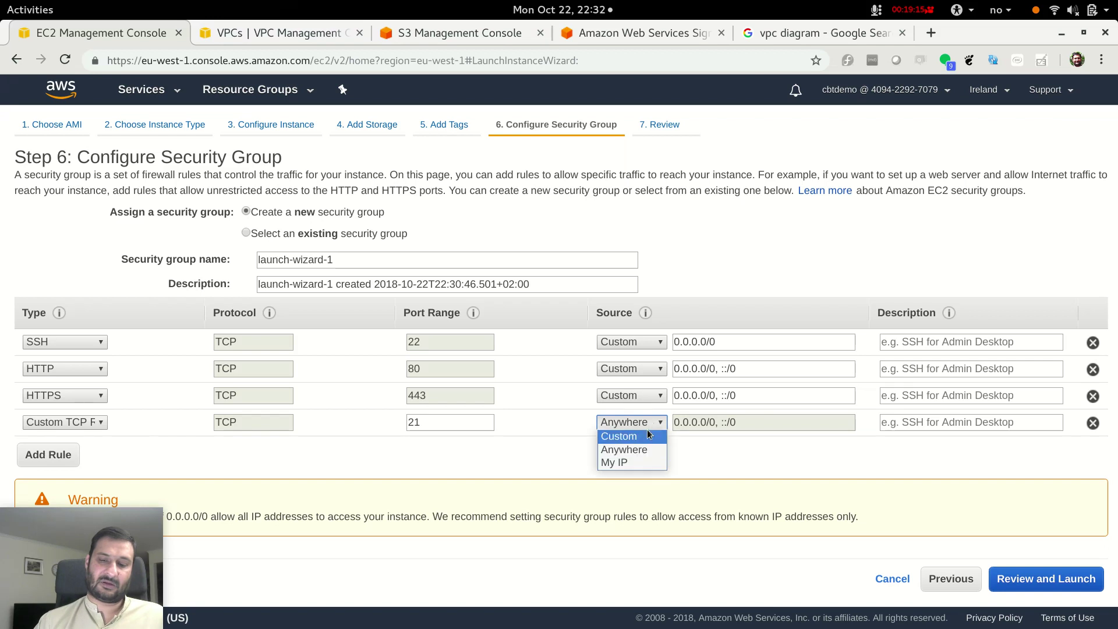
pyautogui.click(639, 465)
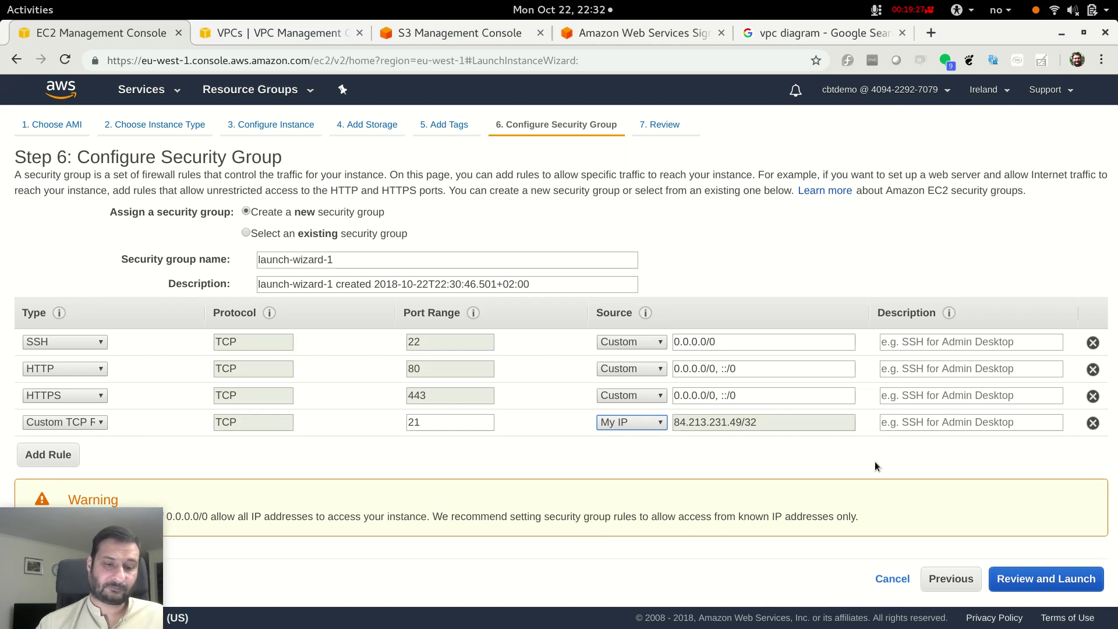
# Step: Add a fifth rule and look through its available types without choosing another one
pyautogui.click(50, 455)
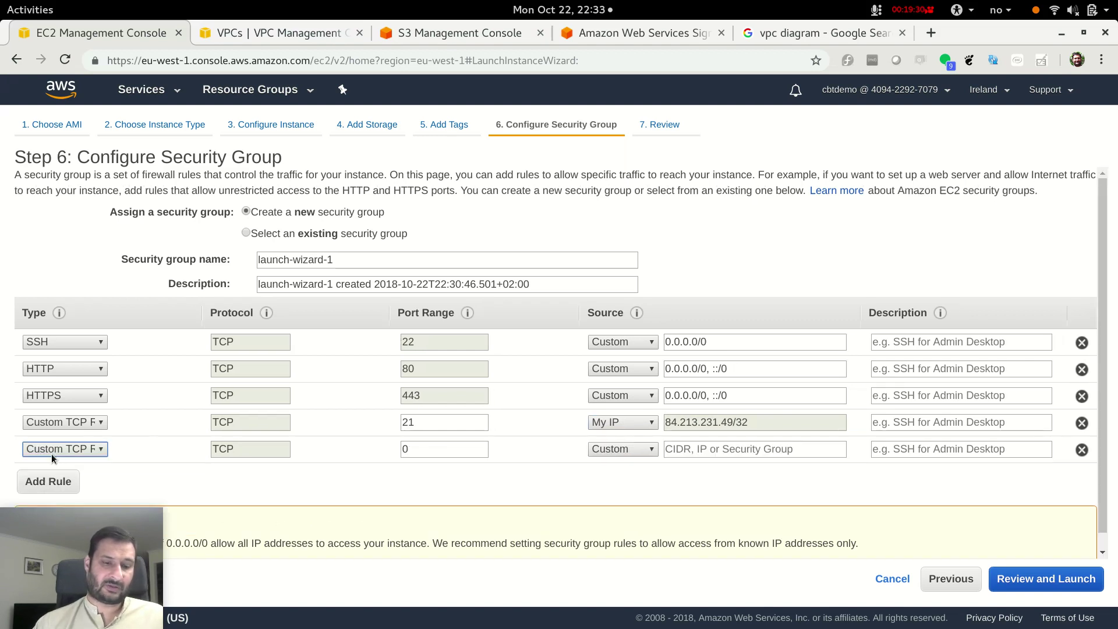
pyautogui.click(99, 449)
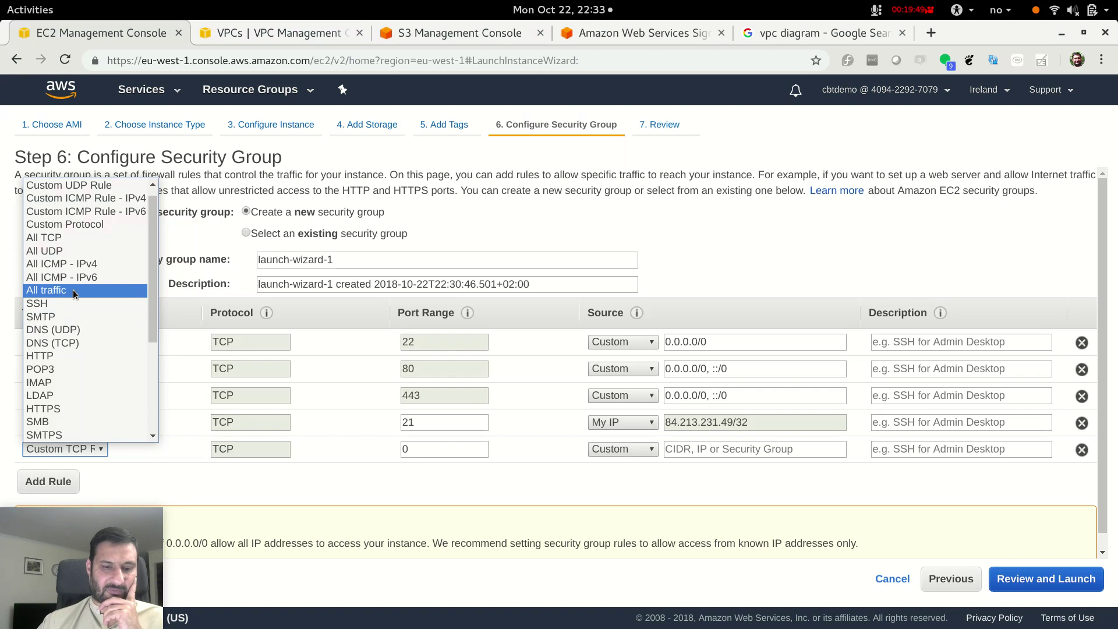
pyautogui.click(243, 475)
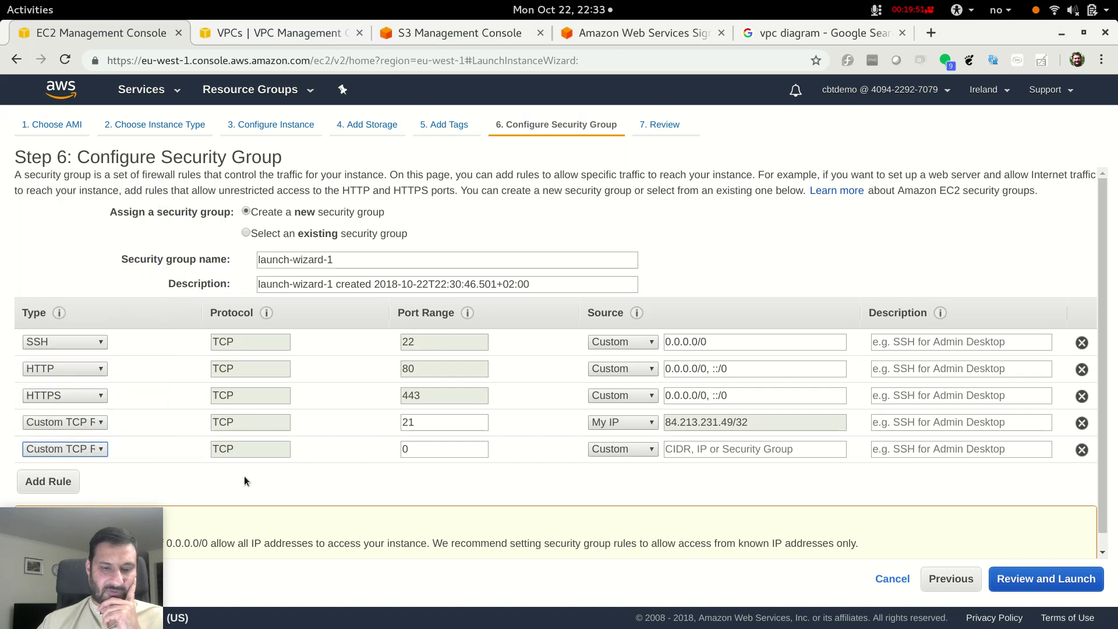
# Step: Remove the unconfigured fifth rule, the port 21 rule and the HTTPS rule from the security group
pyautogui.click(1082, 450)
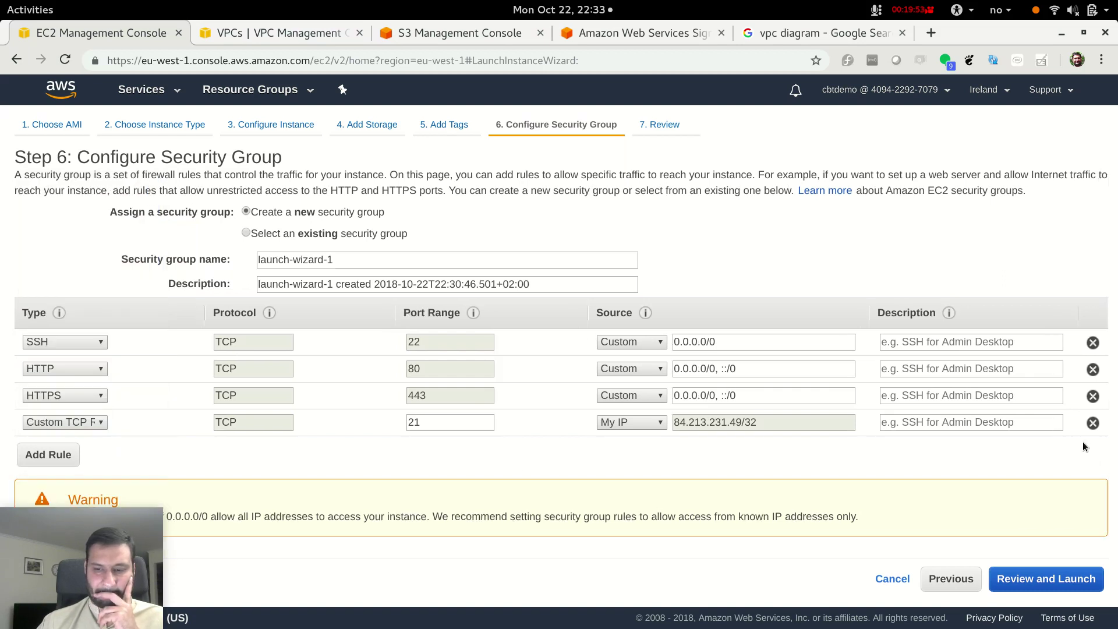
pyautogui.click(1092, 424)
pyautogui.click(1093, 396)
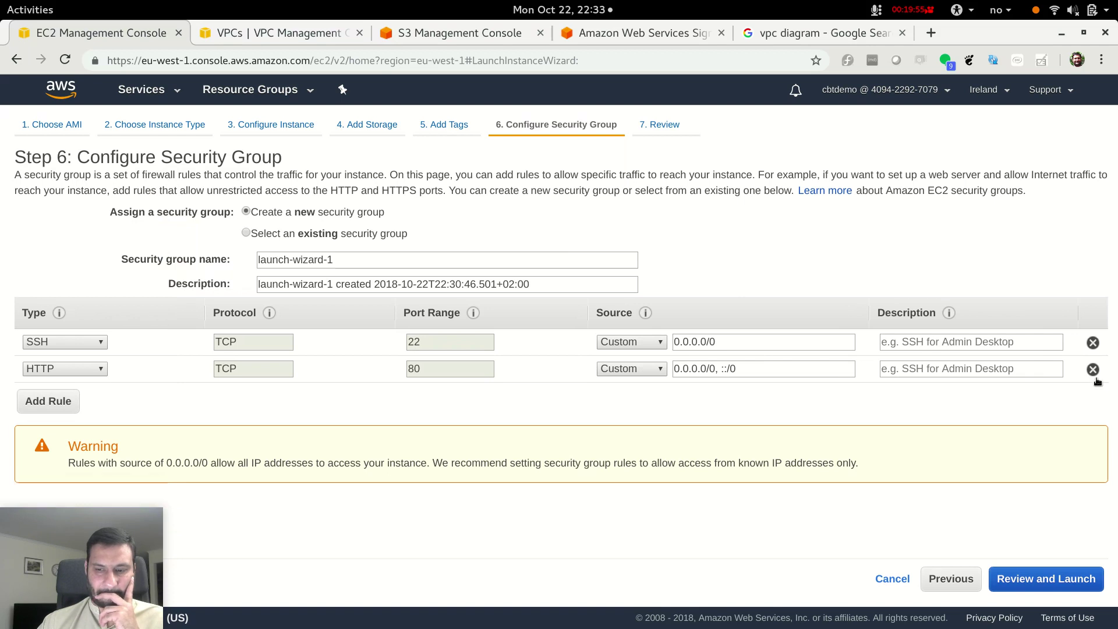
# Step: Replace the HTTP rule with a new All traffic rule whose source is My IP
pyautogui.click(1094, 370)
pyautogui.click(64, 376)
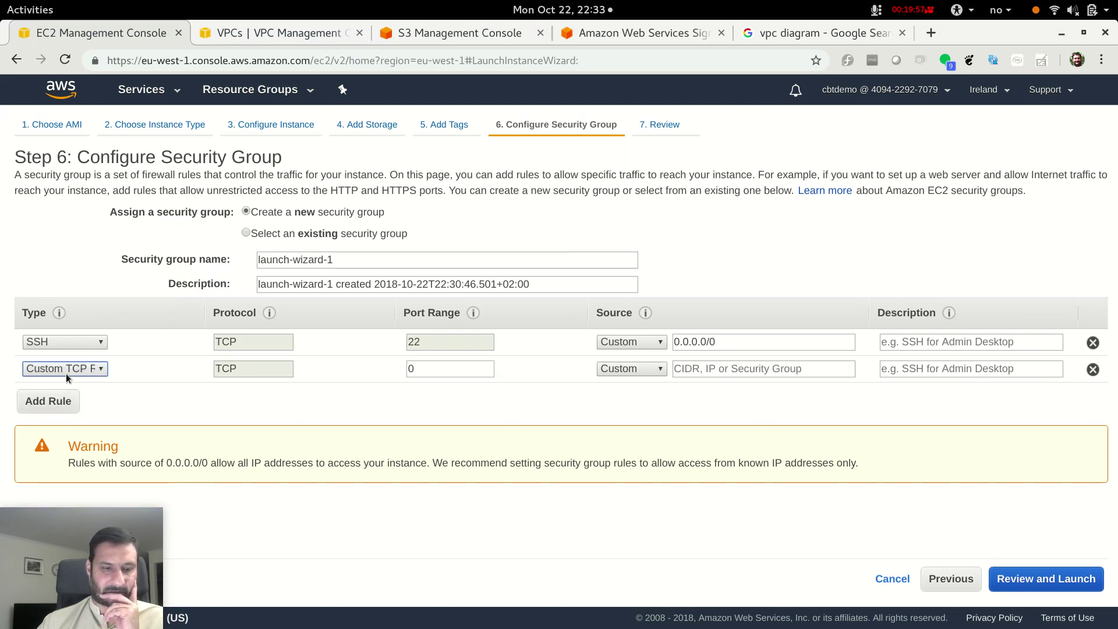
pyautogui.click(89, 369)
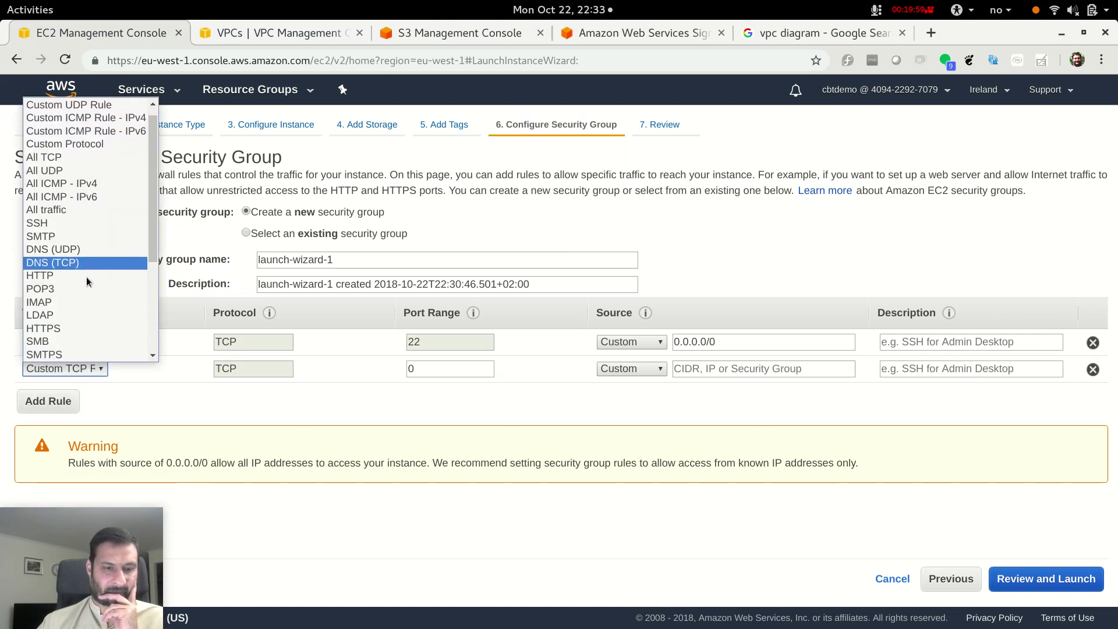
pyautogui.click(76, 212)
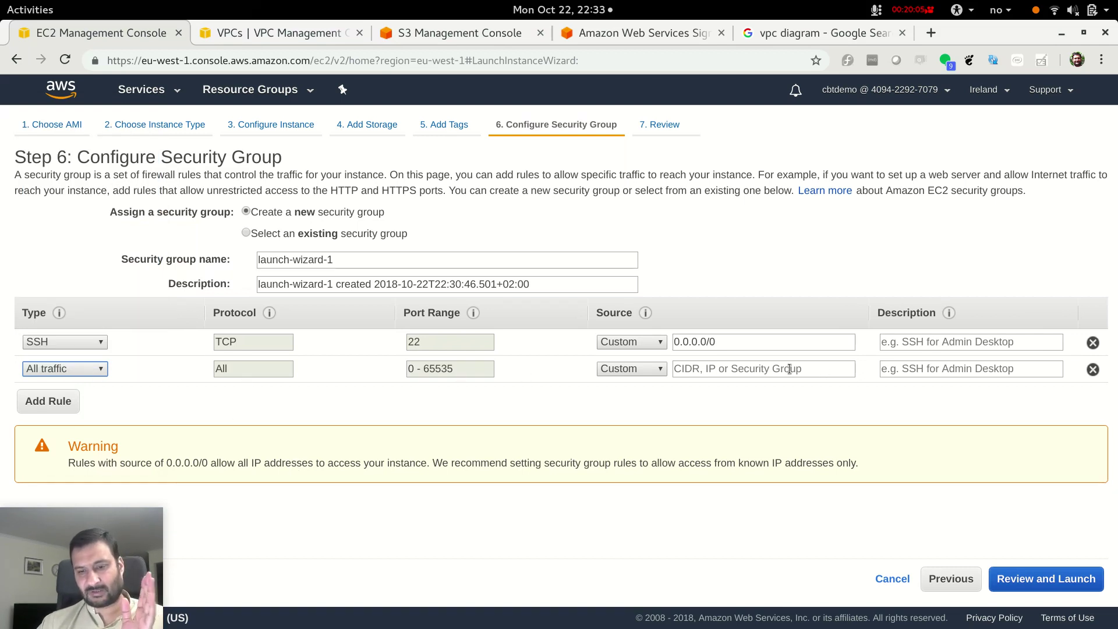
pyautogui.click(660, 373)
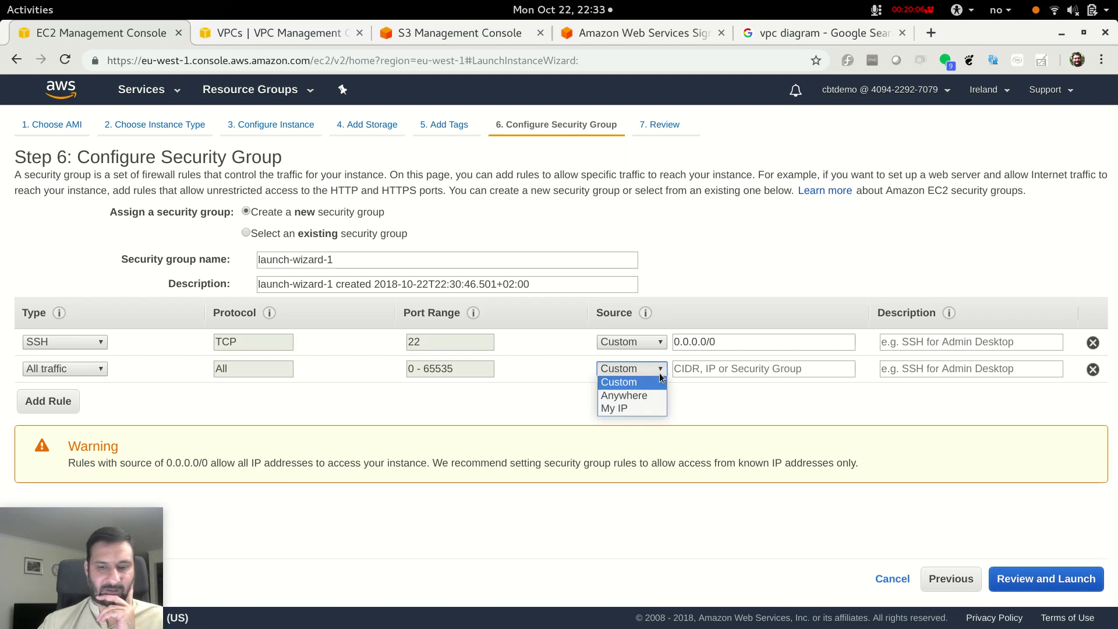
pyautogui.click(632, 409)
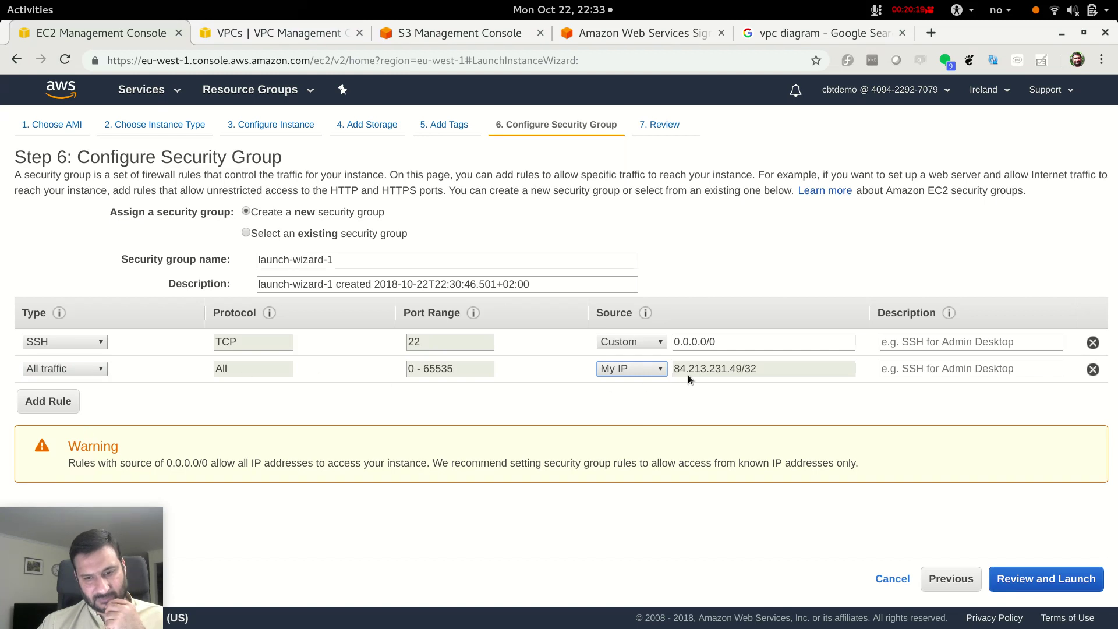
pyautogui.tripleClick(707, 366)
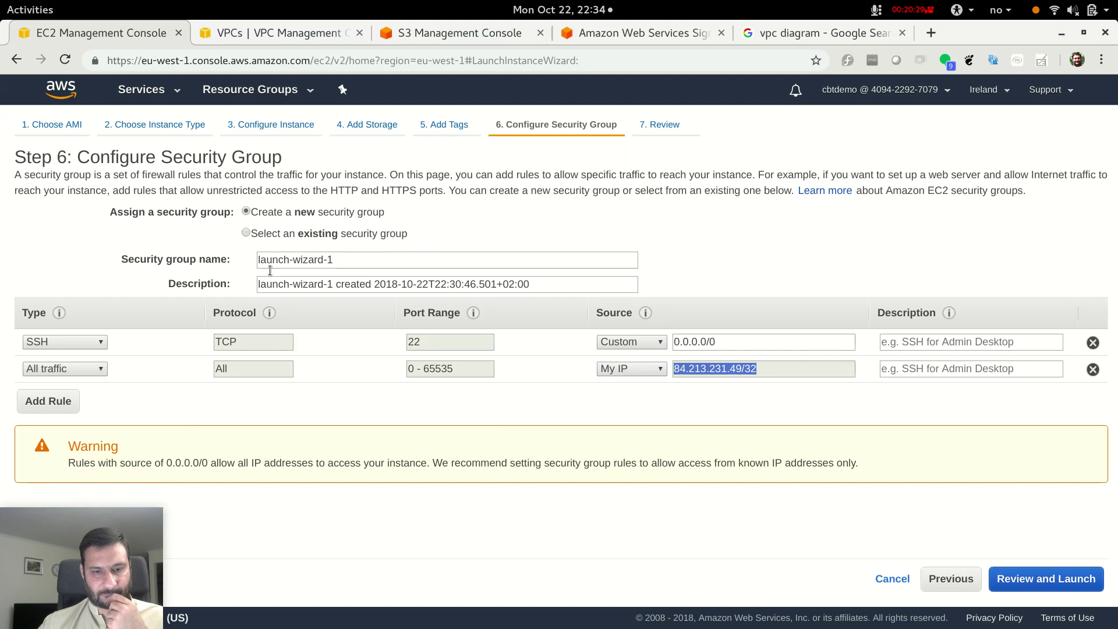
# Step: Name the security group sg_test_vm_all_traffic
pyautogui.doubleClick(296, 262)
pyautogui.tripleClick(296, 262)
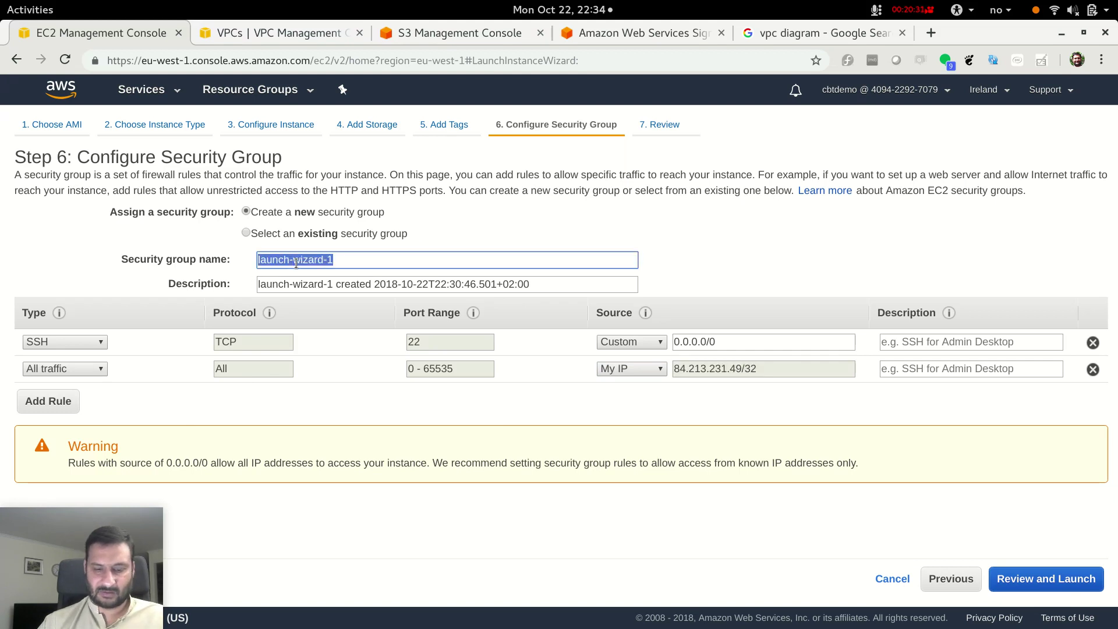
pyautogui.write('sg')
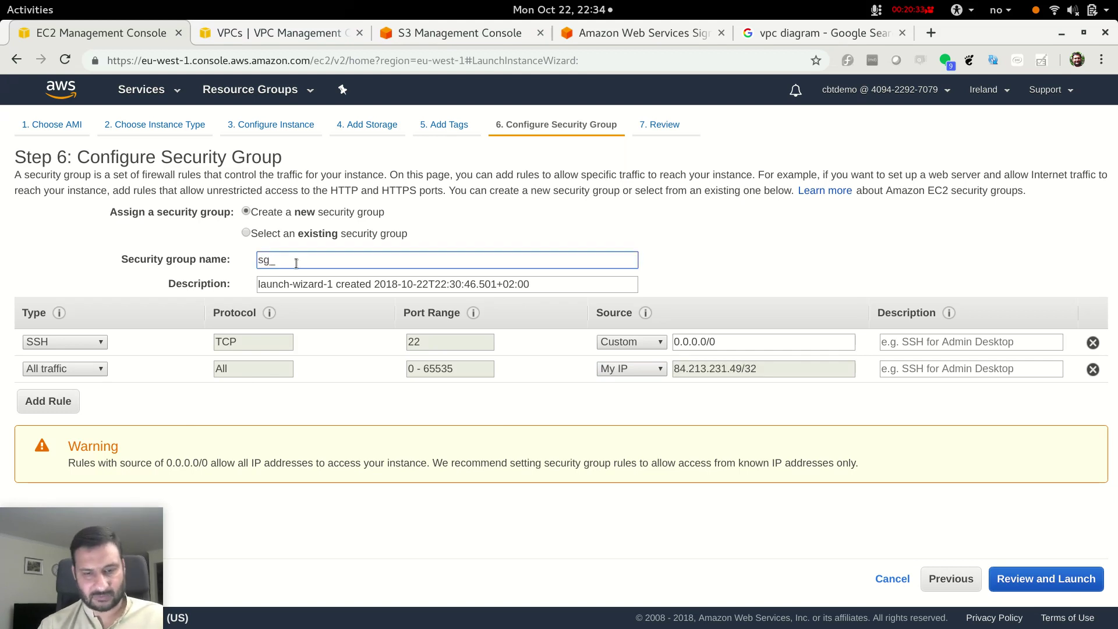
pyautogui.write('_test_vm_')
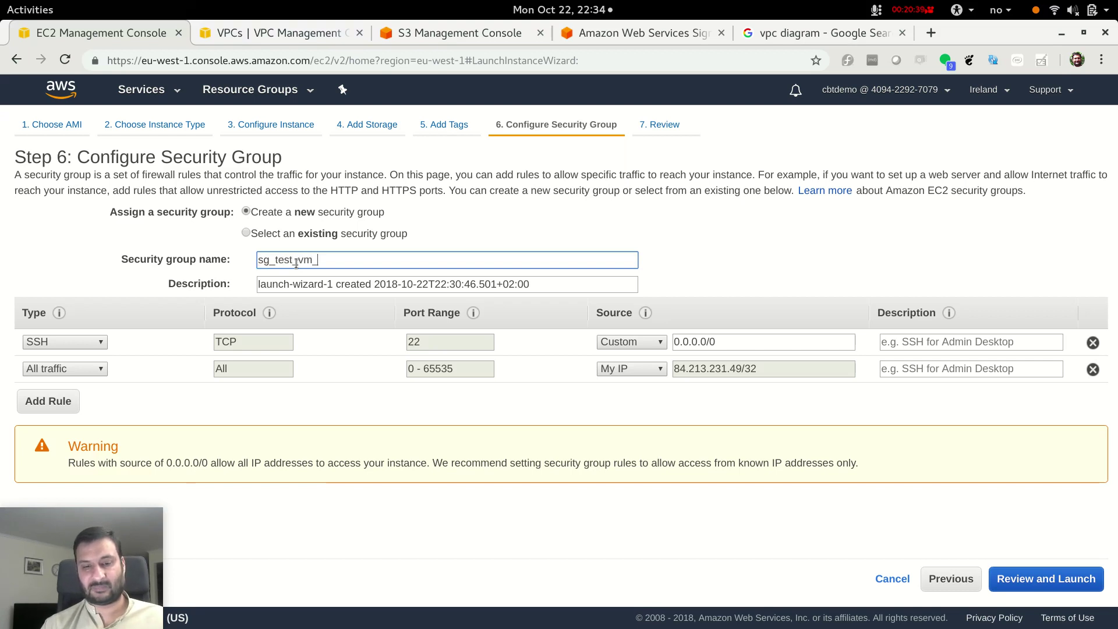
pyautogui.write('all')
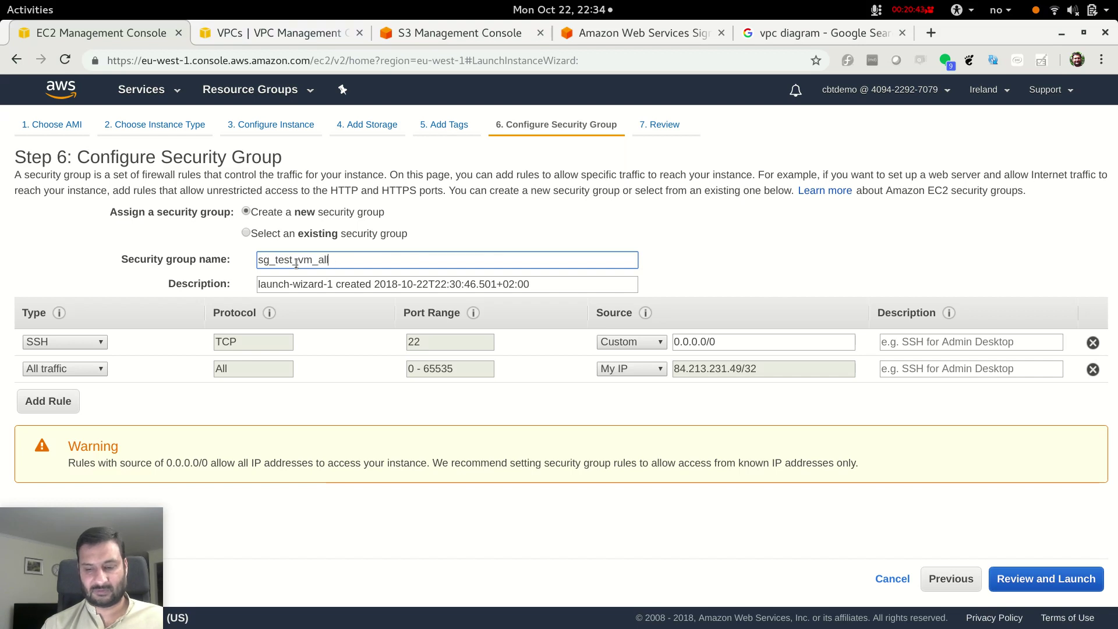
pyautogui.write('_traffic')
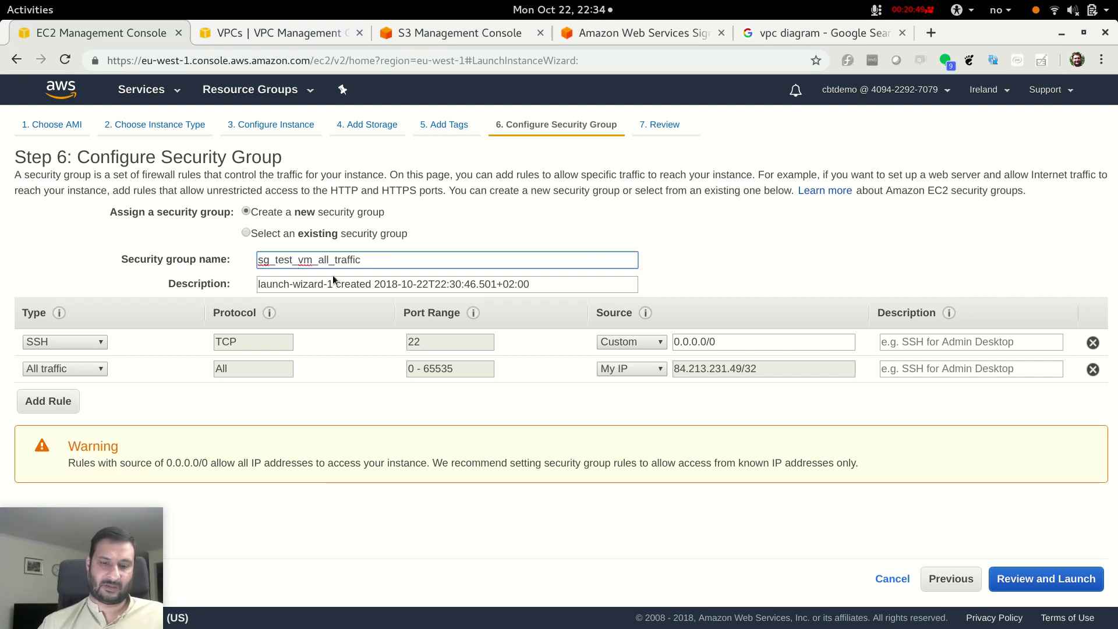
# Step: Replace launch-wizard-1 in the security group's description with the group name sg_test_vm_all_traffic, keeping the creation timestamp
pyautogui.moveTo(366, 265); pyautogui.dragTo(207, 253)
pyautogui.hotkey('ctrl', 'c')
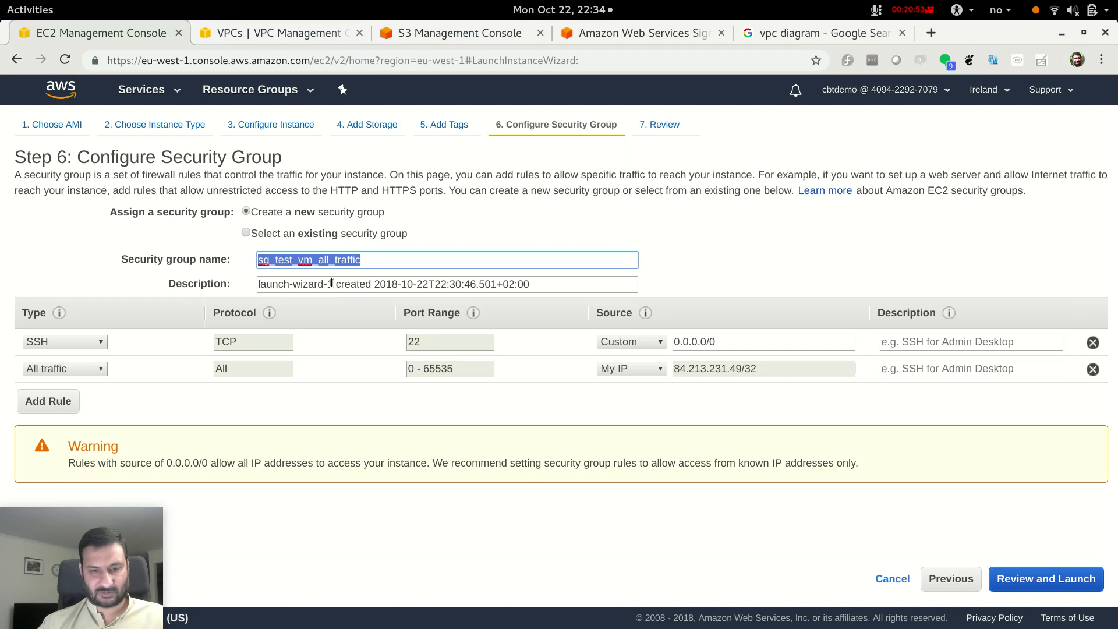
pyautogui.moveTo(331, 284); pyautogui.dragTo(285, 284)
pyautogui.hotkey('ctrl', 'v')
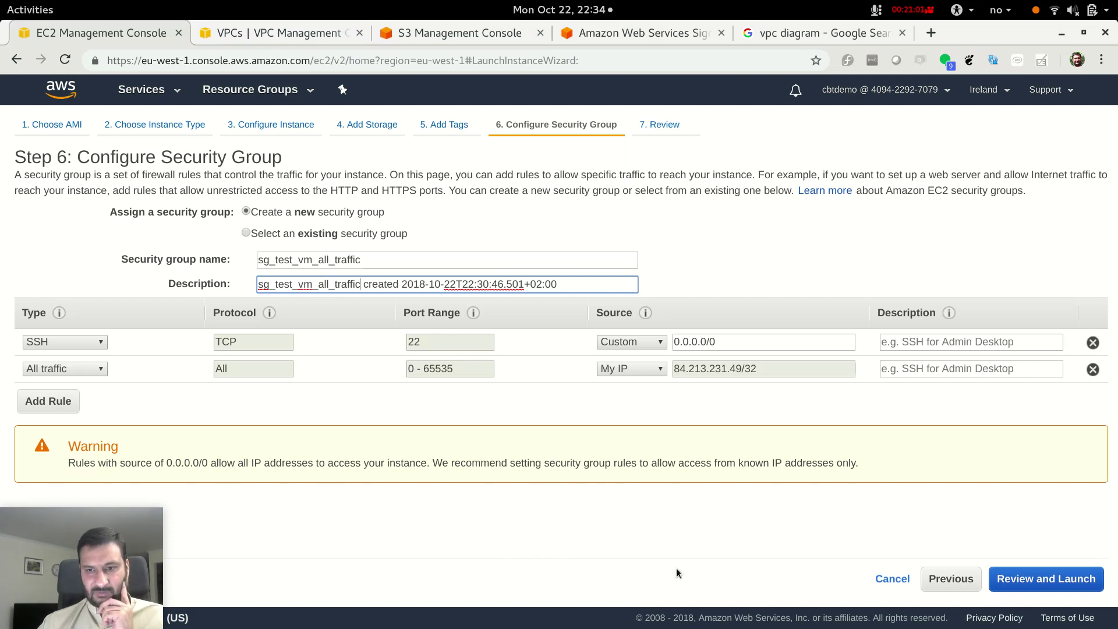
# Step: Proceed to the launch review, making General Purpose (SSD) the default boot volume for all instance launches
pyautogui.click(1038, 578)
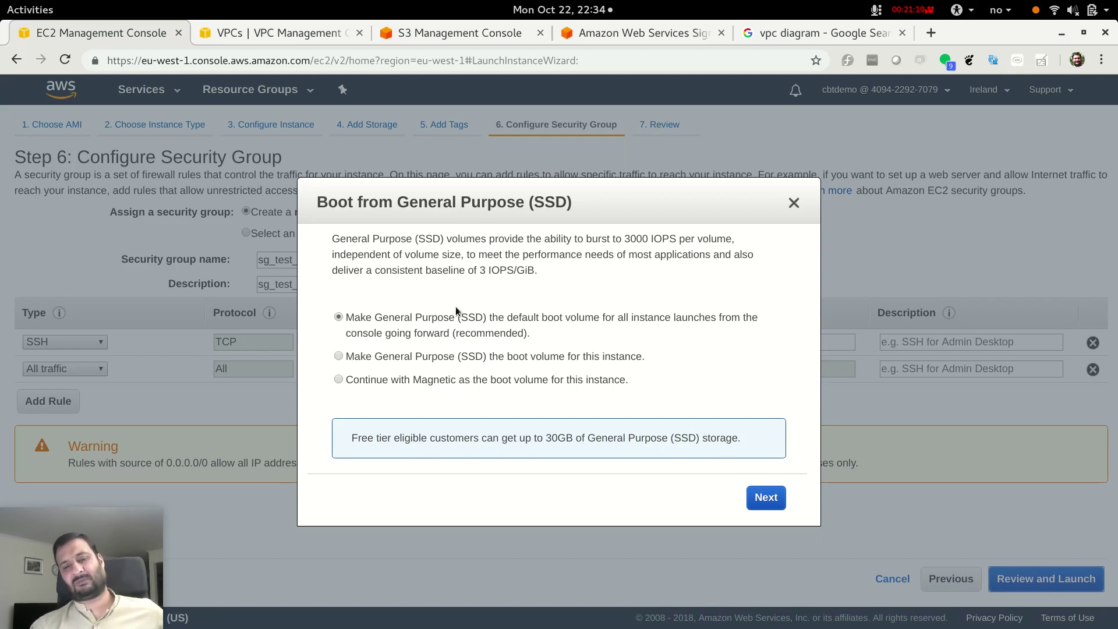
pyautogui.click(757, 498)
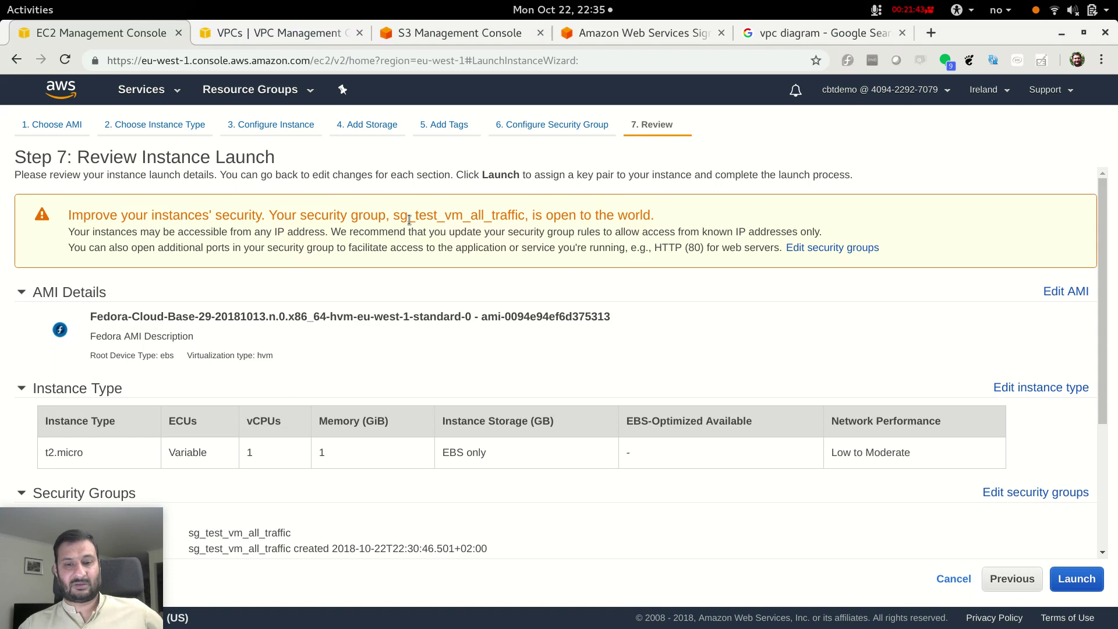
# Step: Review the security warning, the AMI, the instance type and the security group's rules before launching
pyautogui.moveTo(395, 216); pyautogui.dragTo(526, 214)
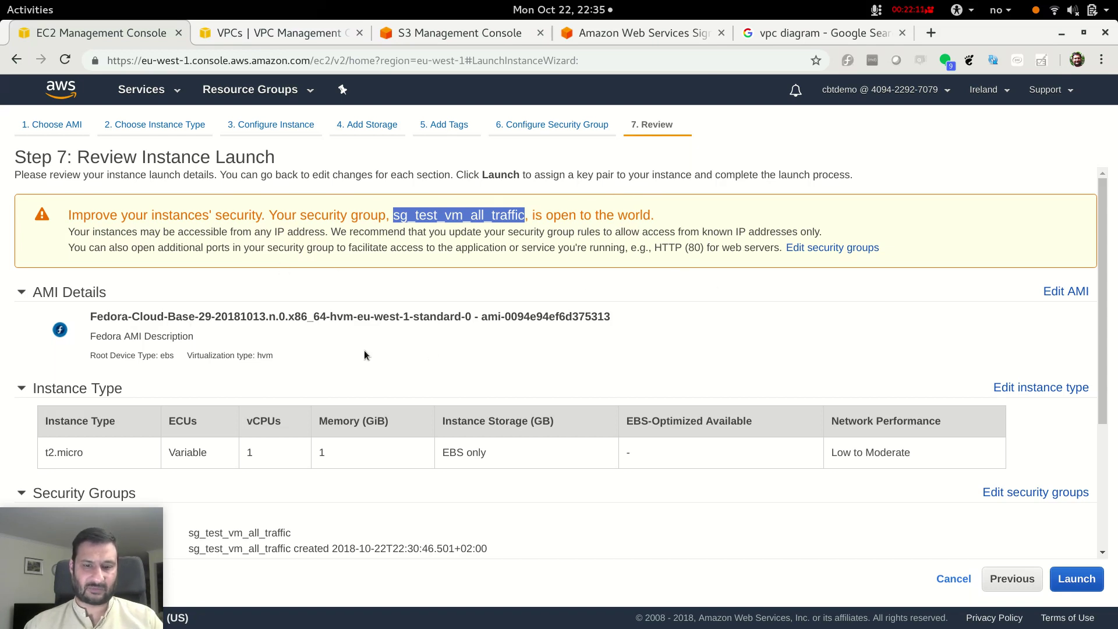
pyautogui.scroll(-3, 447, 354)
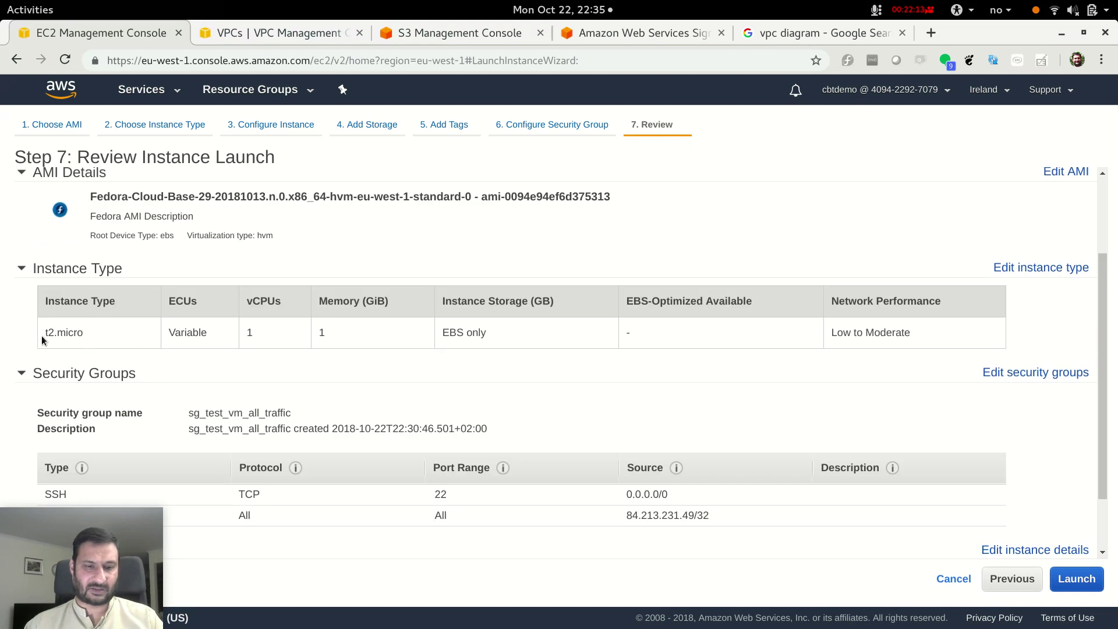
pyautogui.doubleClick(60, 331)
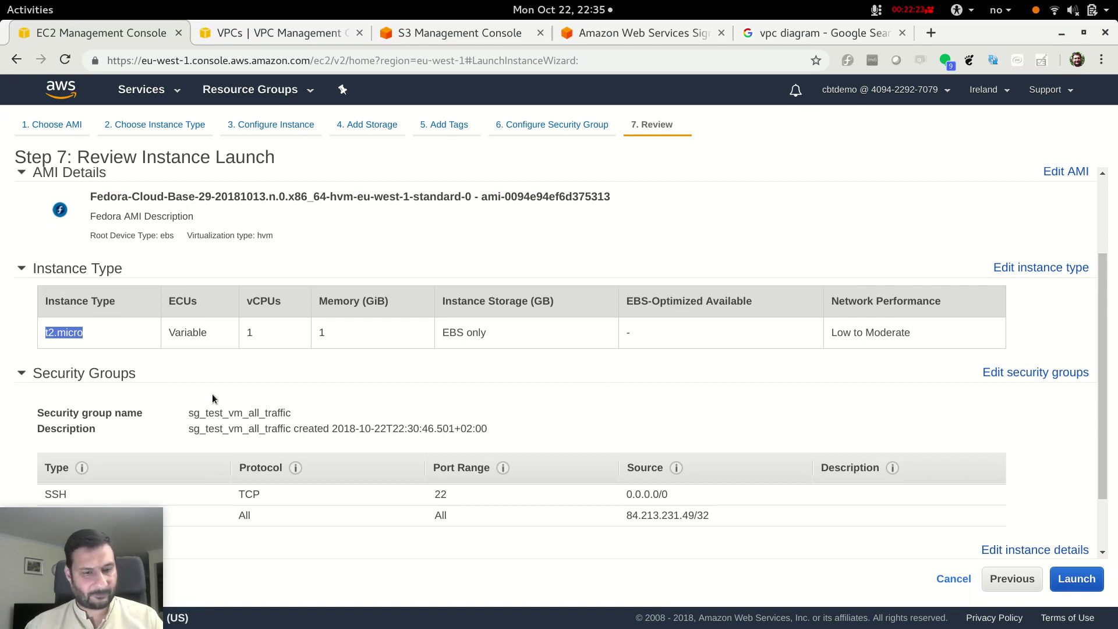
pyautogui.scroll(-3, 212, 396)
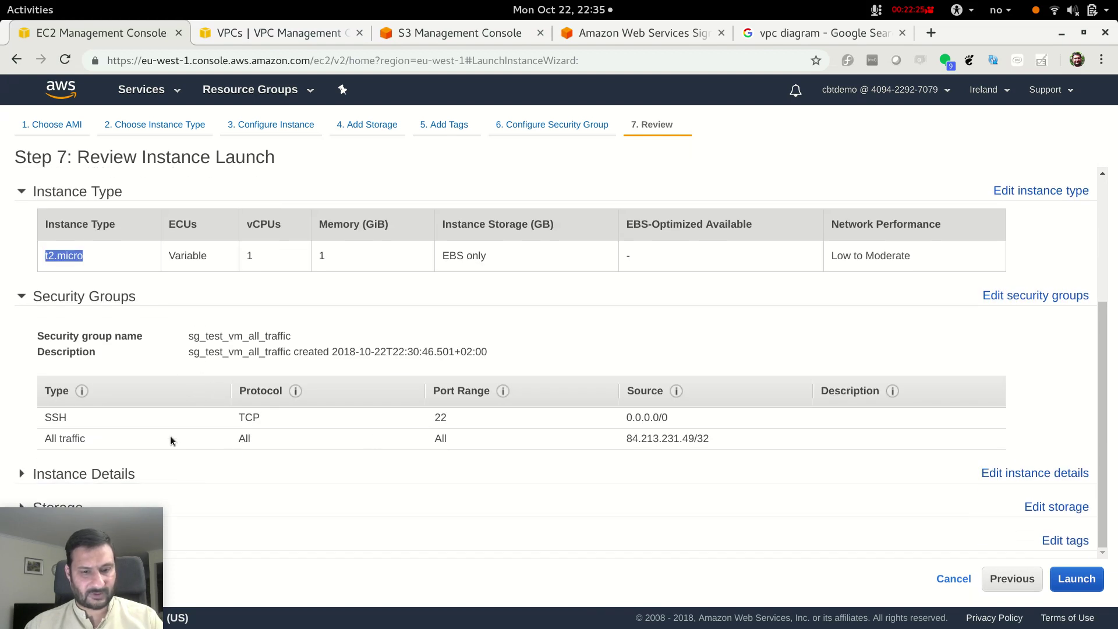
pyautogui.tripleClick(660, 415)
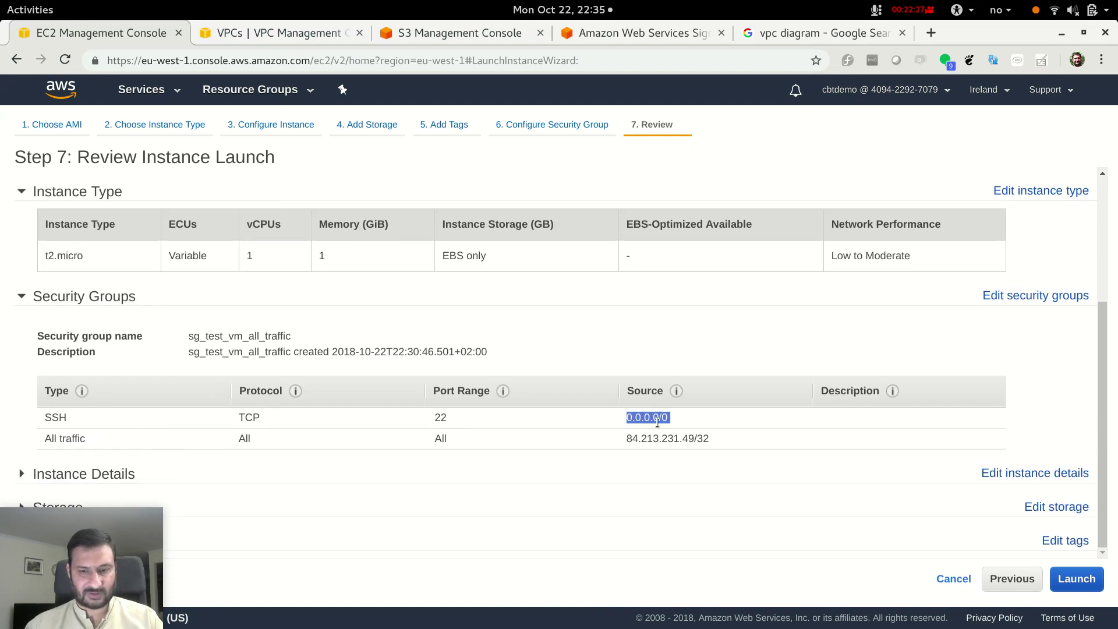
pyautogui.doubleClick(49, 418)
pyautogui.moveTo(87, 439); pyautogui.dragTo(44, 439)
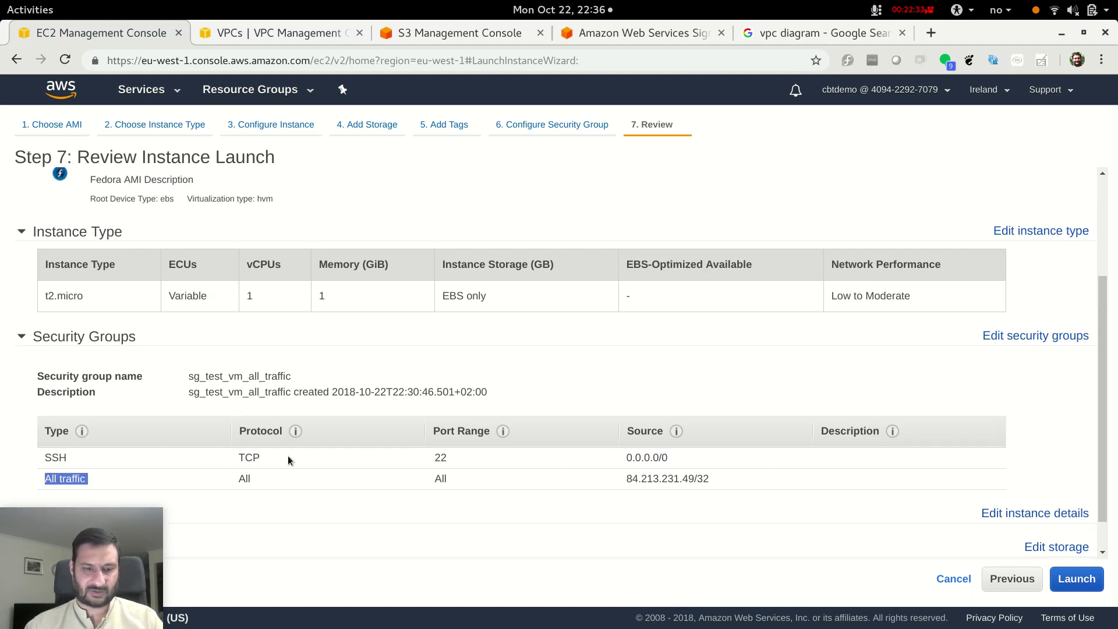
# Step: Expand the Instance Details and Storage sections of the launch review and examine their settings
pyautogui.moveTo(54, 508); pyautogui.dragTo(989, 35)
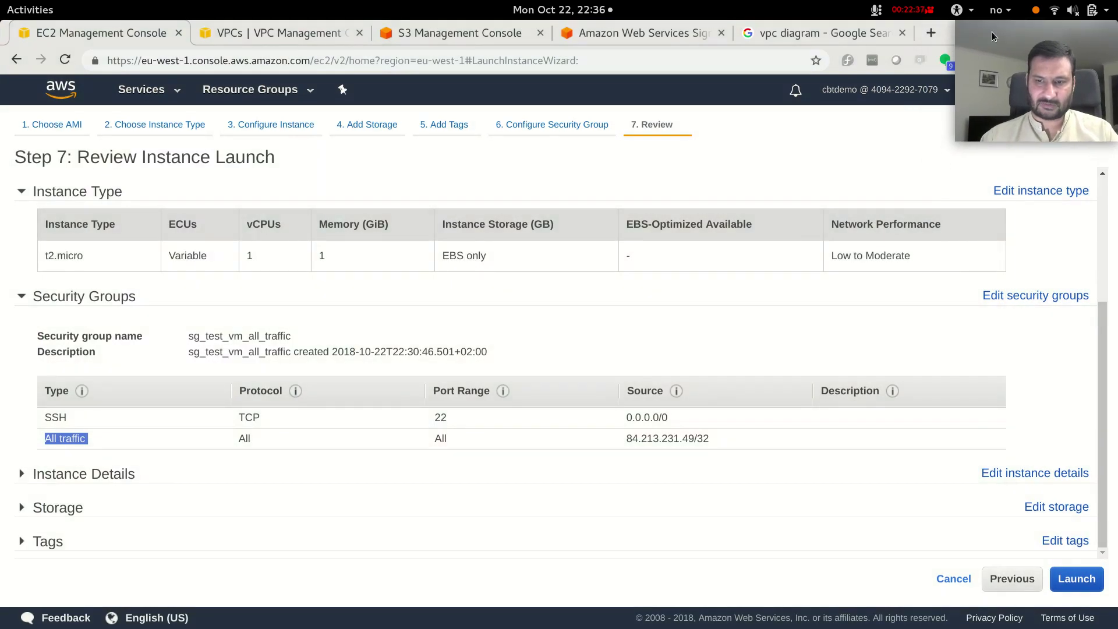
pyautogui.click(22, 472)
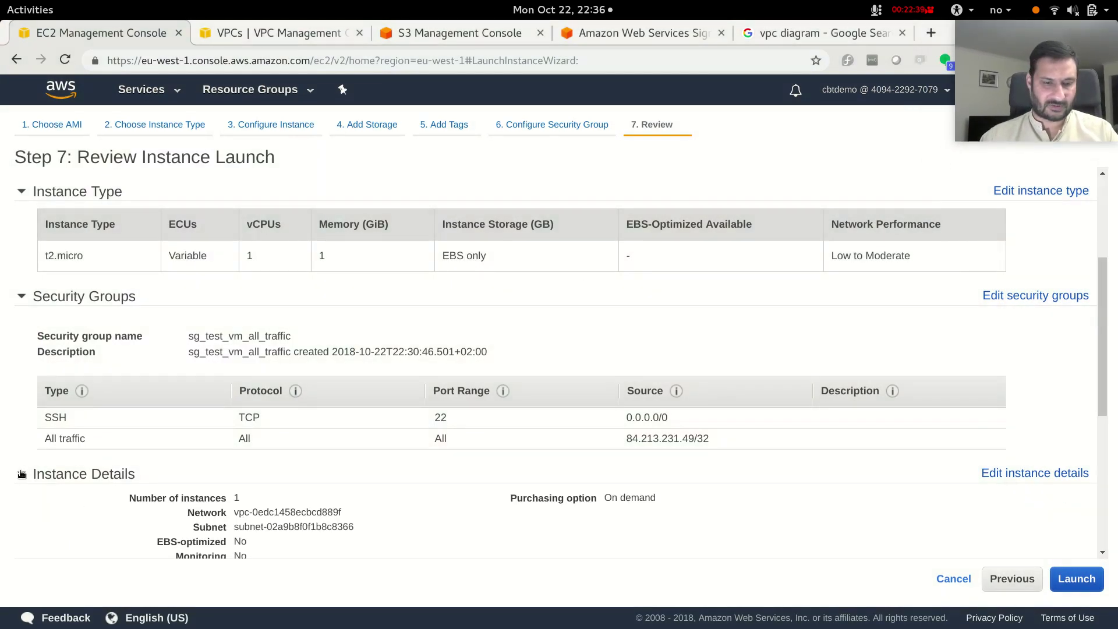
pyautogui.scroll(-6, 21, 474)
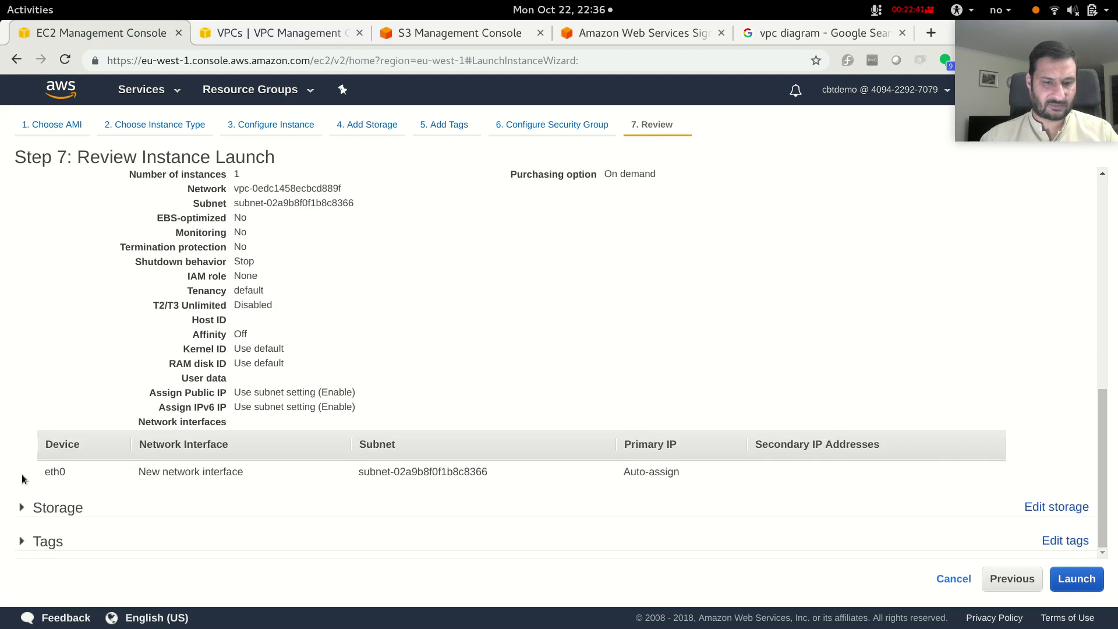
pyautogui.click(22, 509)
pyautogui.scroll(-2, 35, 511)
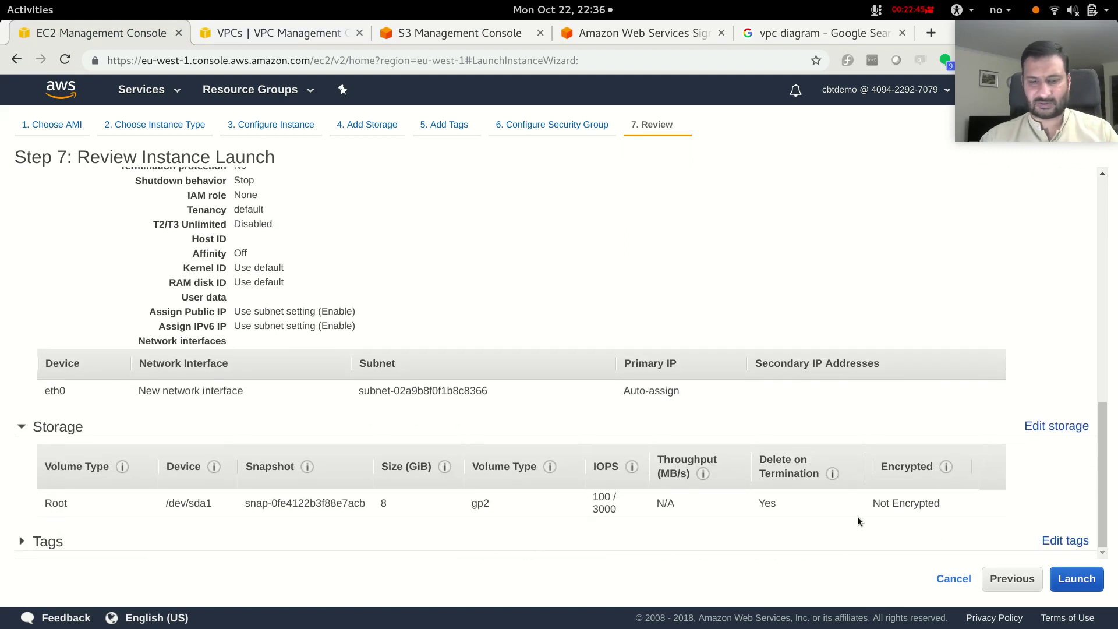
pyautogui.scroll(10, 724, 498)
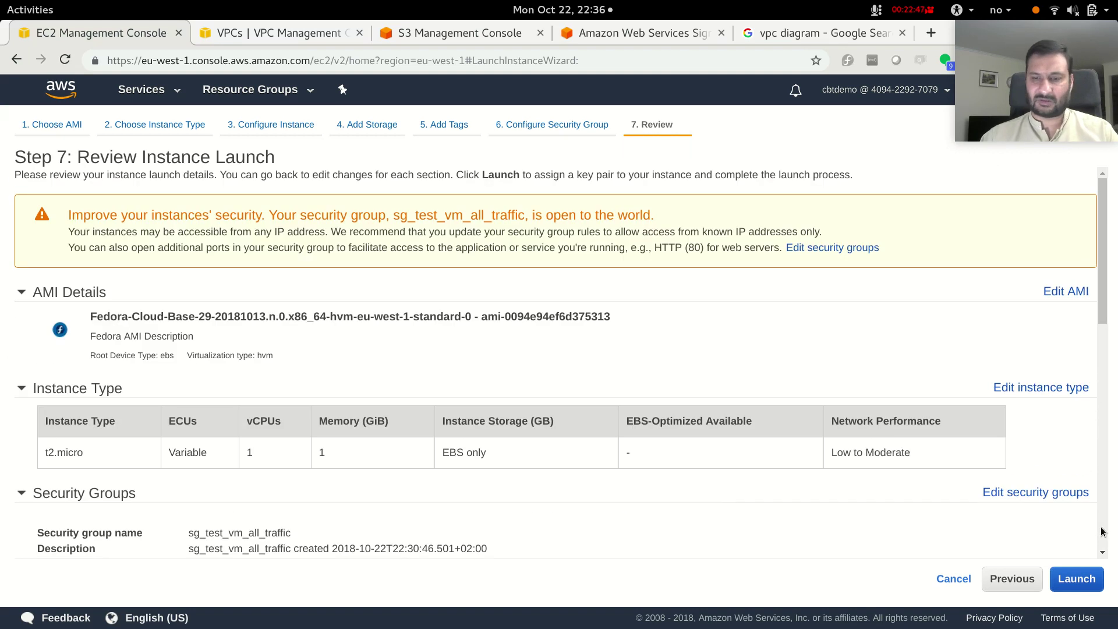
# Step: Start launching the instance and choose to create a new key pair for it
pyautogui.click(1095, 572)
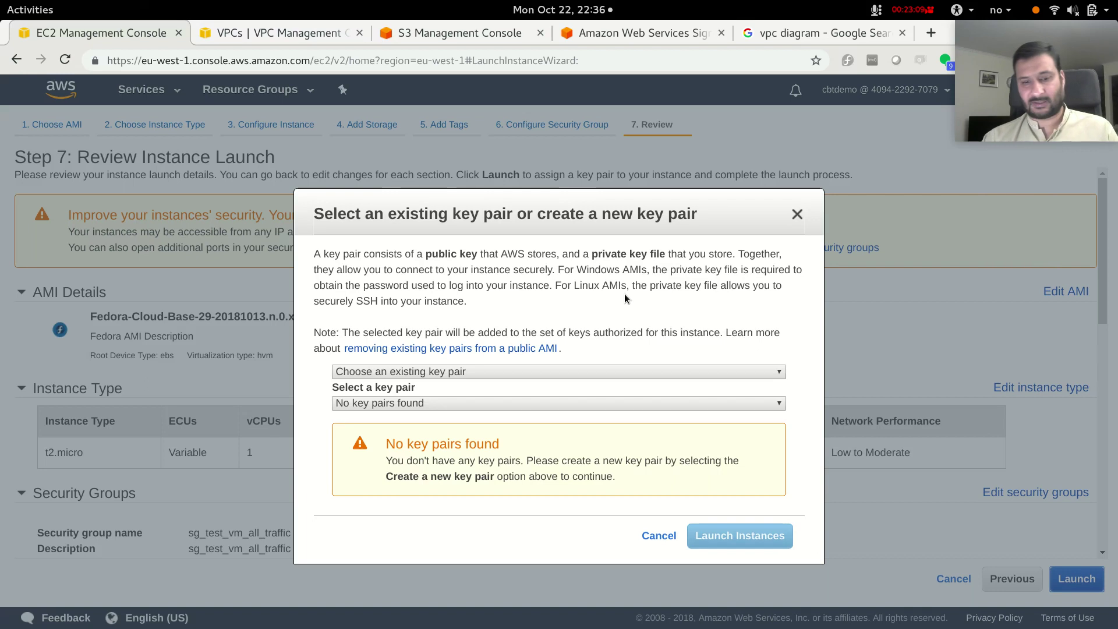
pyautogui.click(369, 372)
pyautogui.click(370, 371)
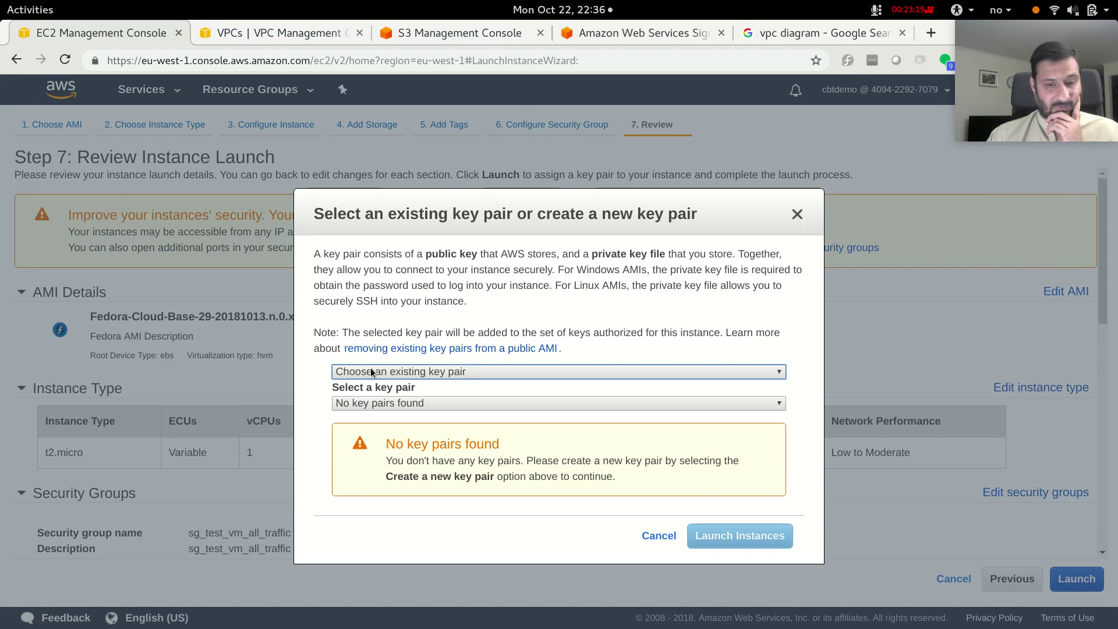
pyautogui.click(371, 371)
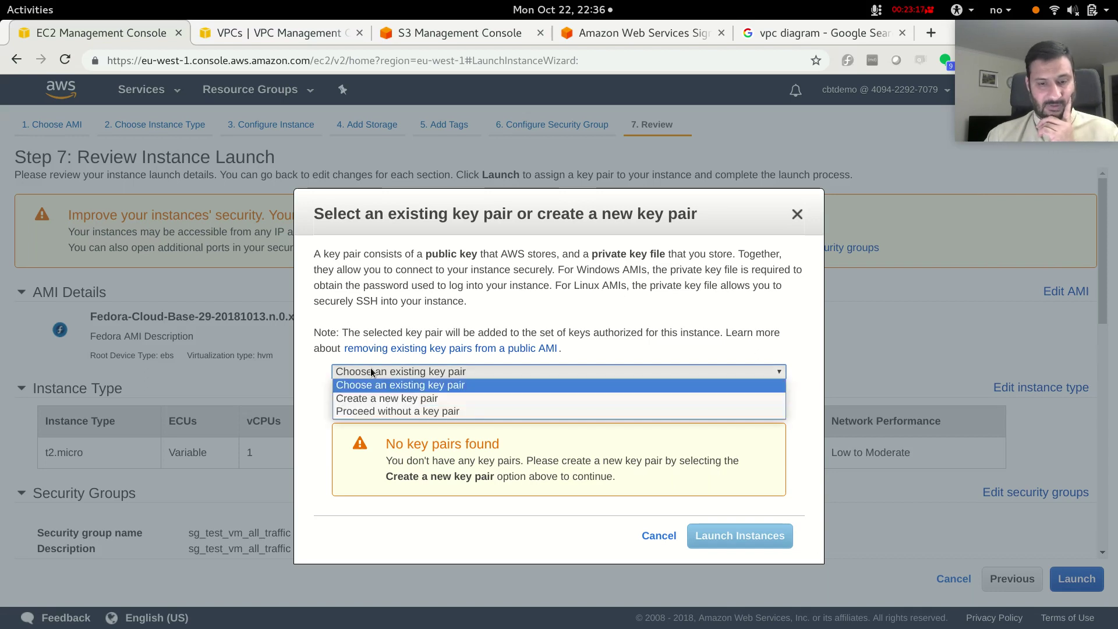
pyautogui.click(456, 400)
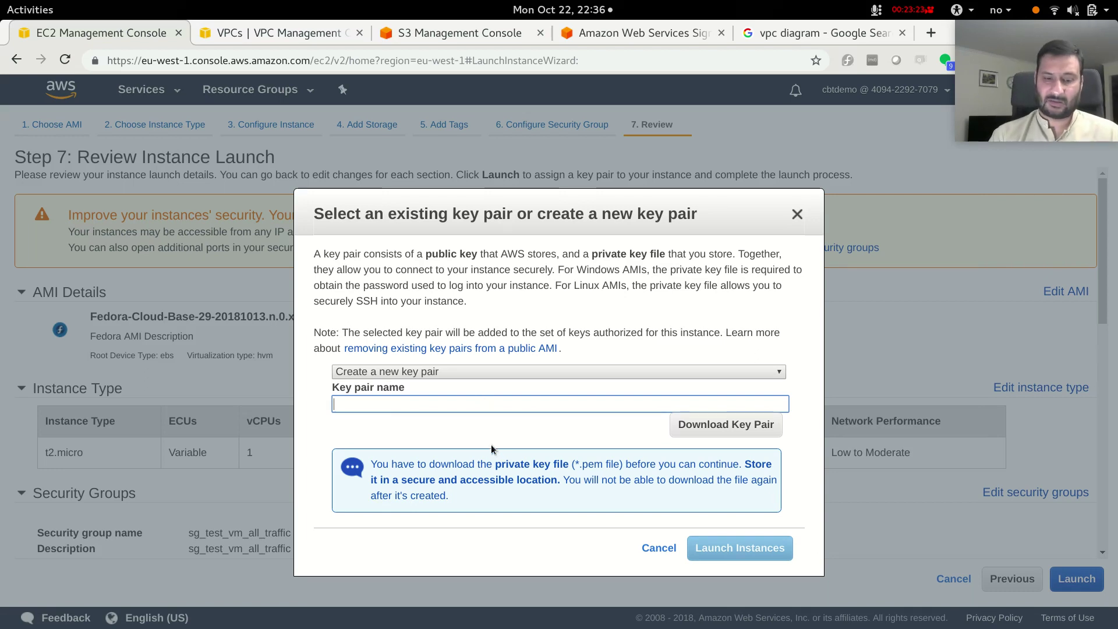
# Step: Name the new key pair aws-cbt-demo-throw-away-keypair and download its private key file
pyautogui.write('awsdemp')
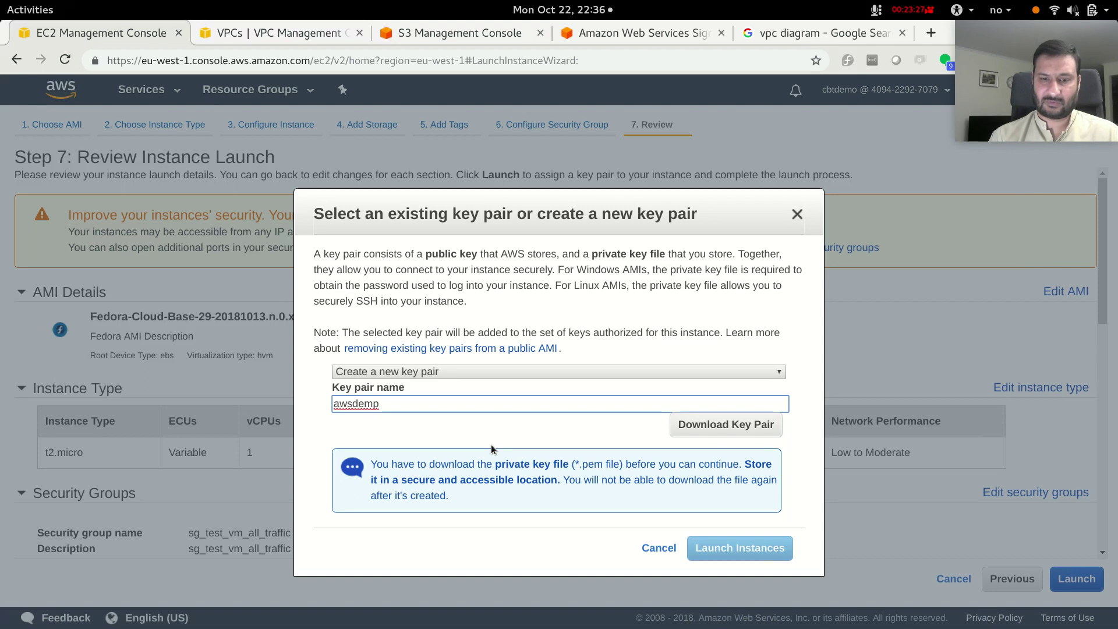
pyautogui.press('BackSpace')
pyautogui.write('o')
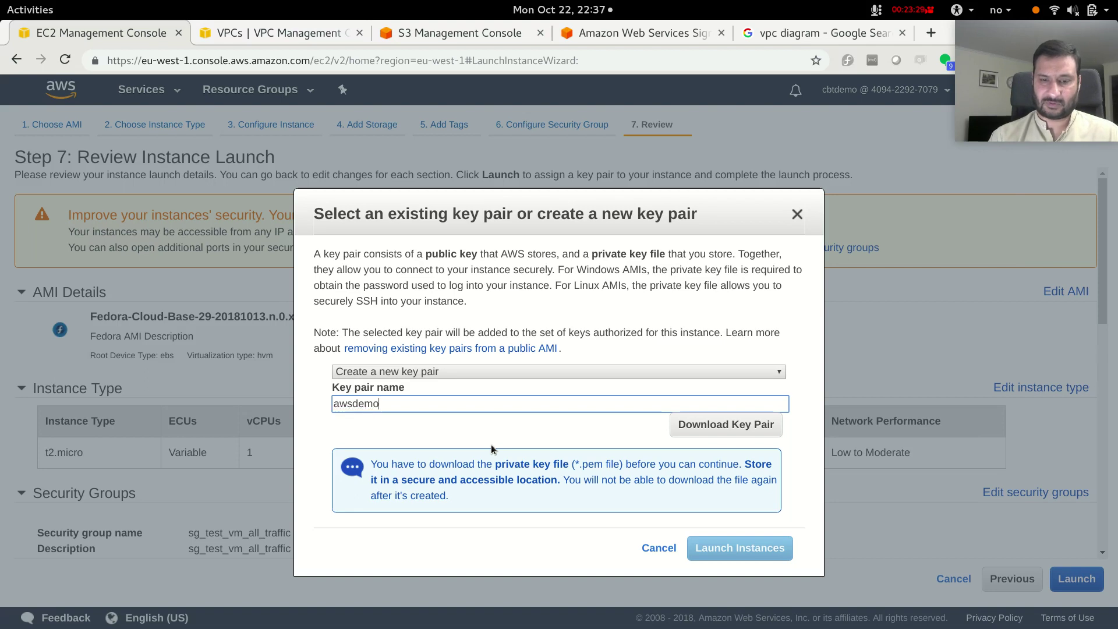
pyautogui.write('-throw-away-keypair')
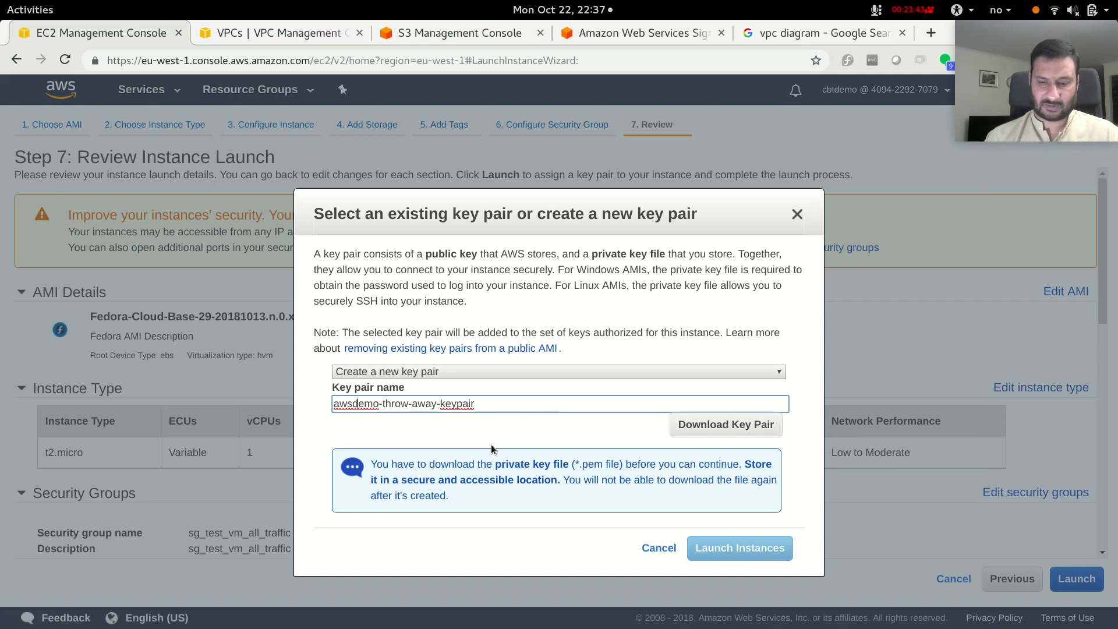
pyautogui.press('Right')
pyautogui.write('-cbt-')
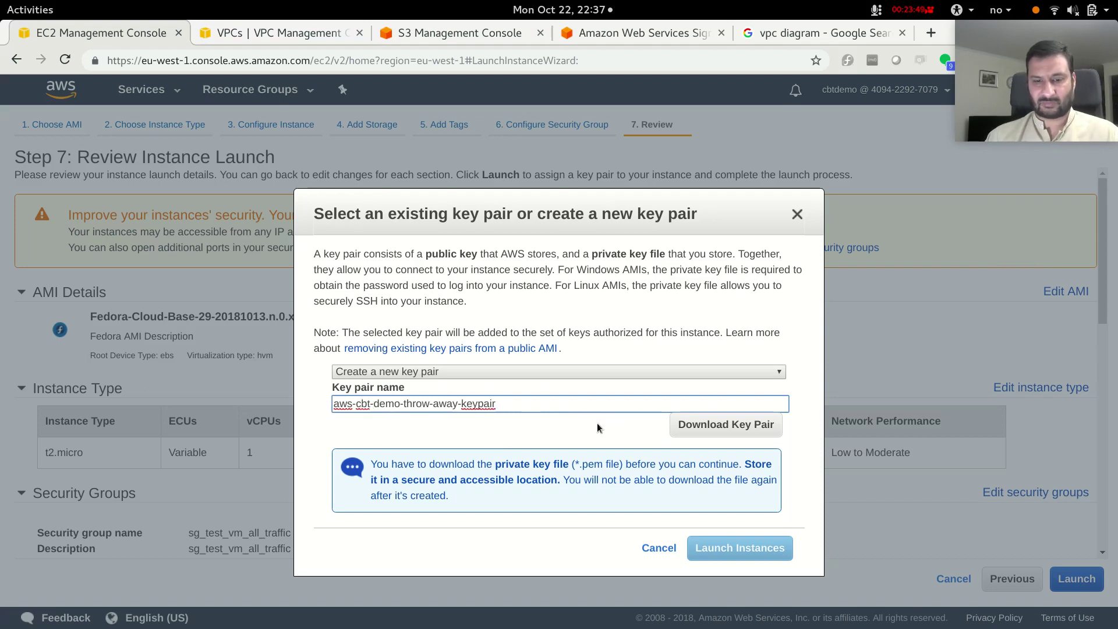
pyautogui.click(728, 428)
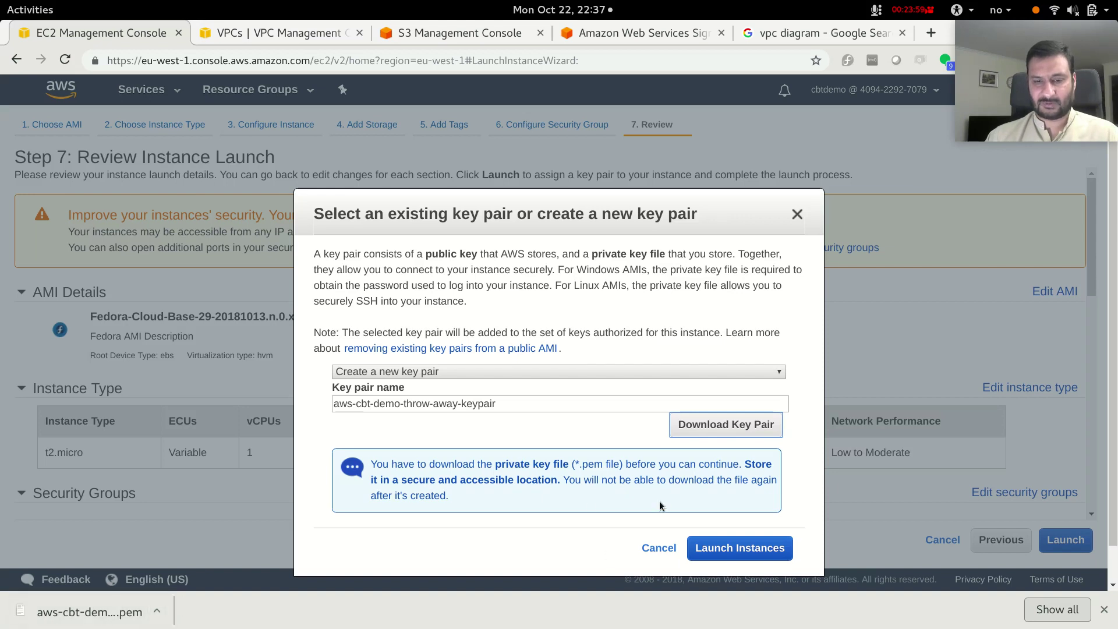
# Step: Launch the instance with the new key pair and open the instances list from the launch status page
pyautogui.click(547, 561)
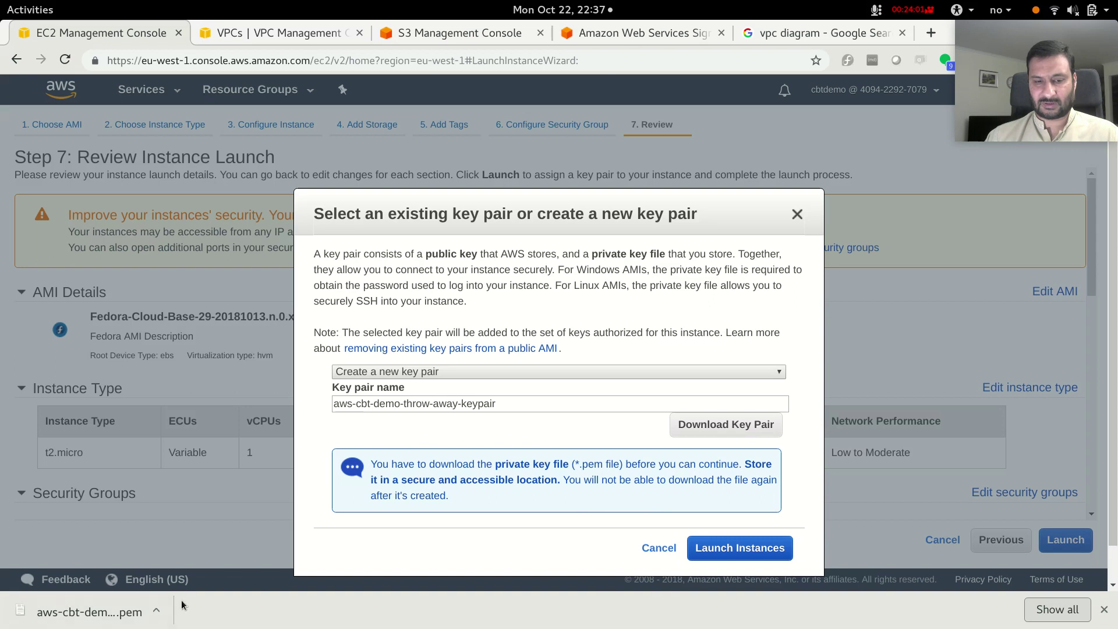
pyautogui.click(731, 548)
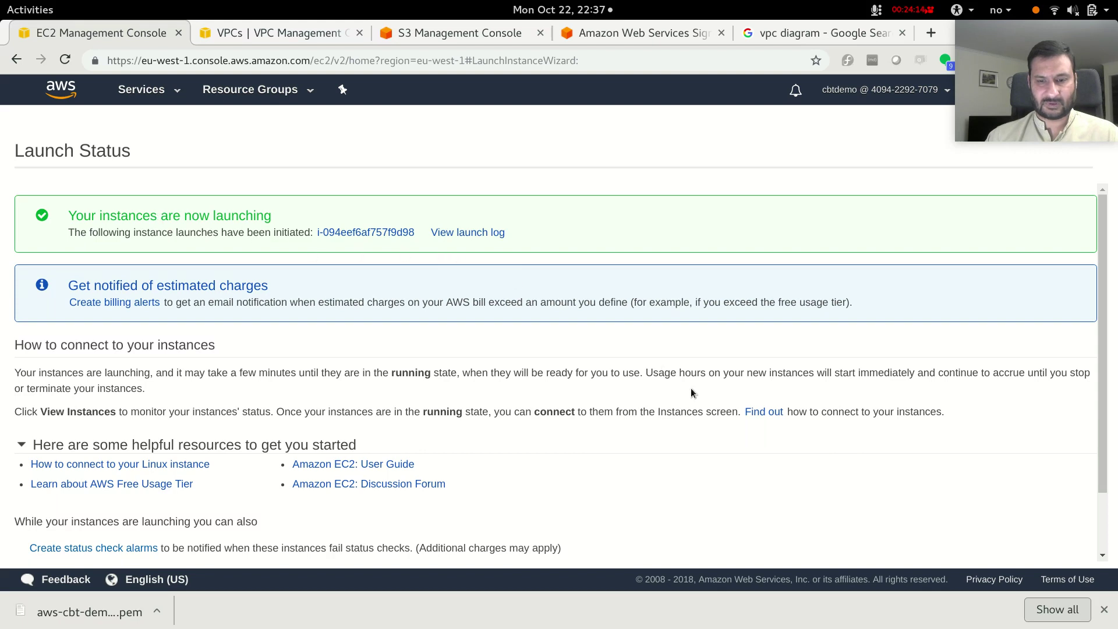
pyautogui.scroll(-2, 691, 393)
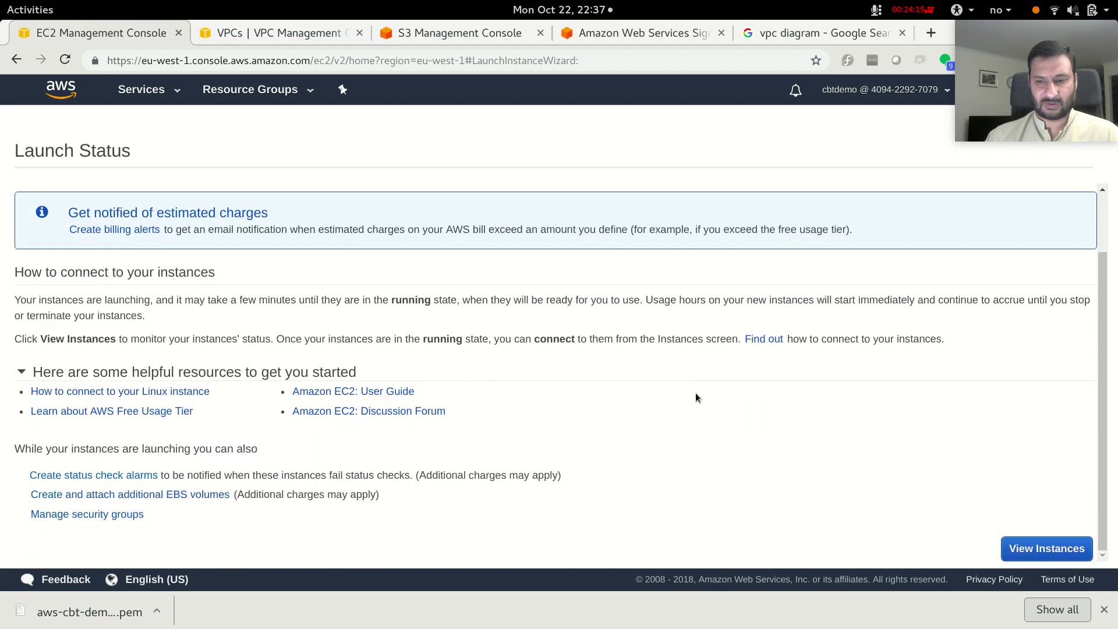
pyautogui.click(1079, 550)
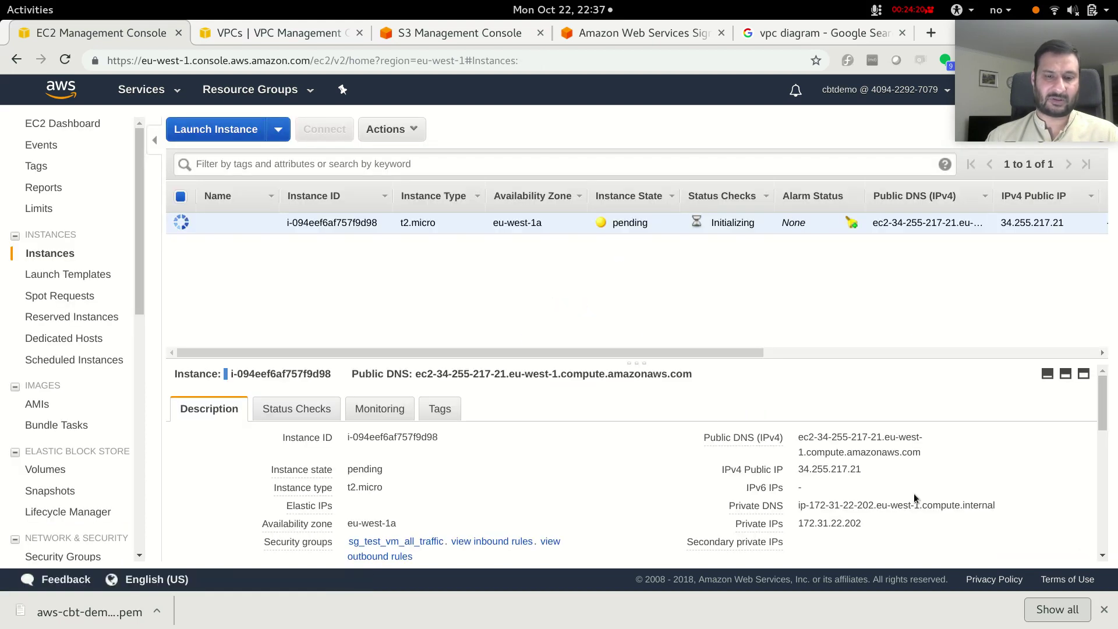
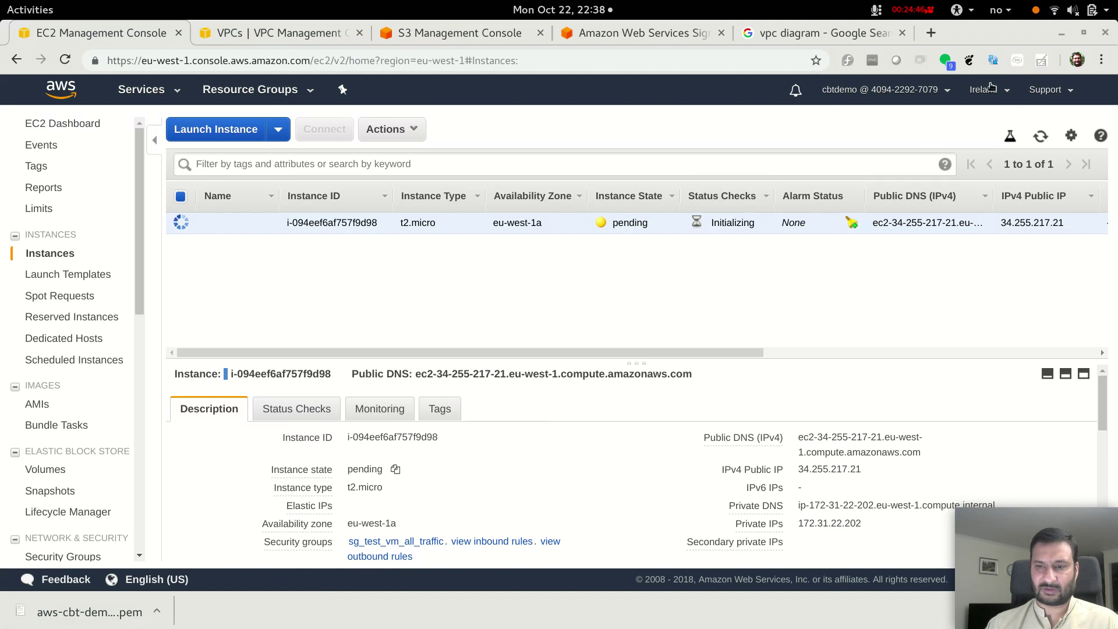
# Step: Switch to the terminal and list the .pem files in the Downloads folder with ls -ltrh *.pem
pyautogui.click(1061, 33)
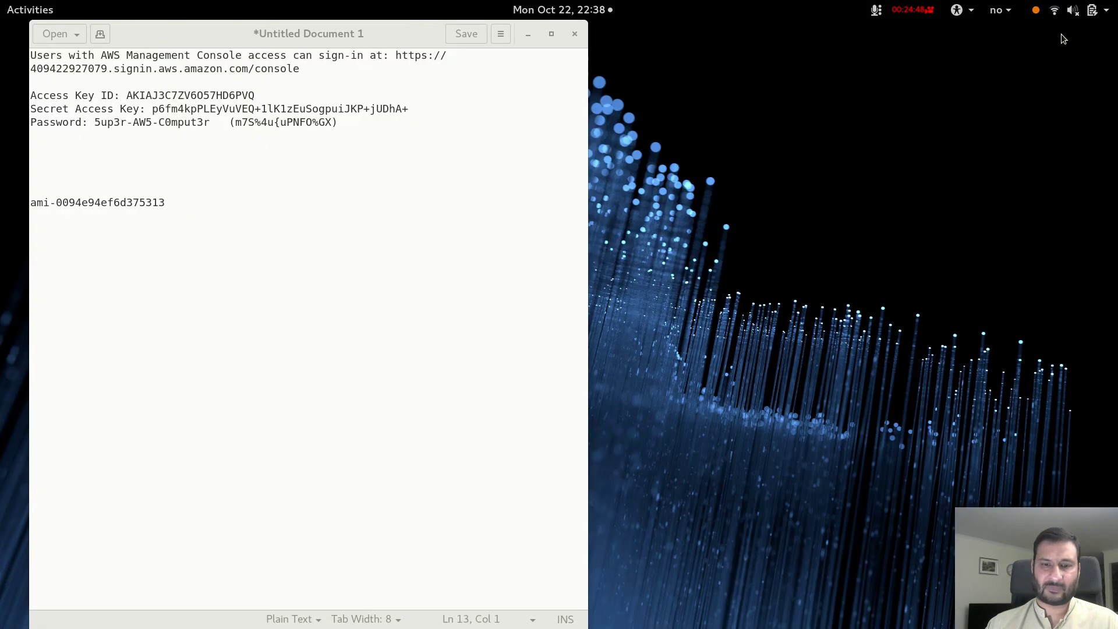
pyautogui.click(22, 16)
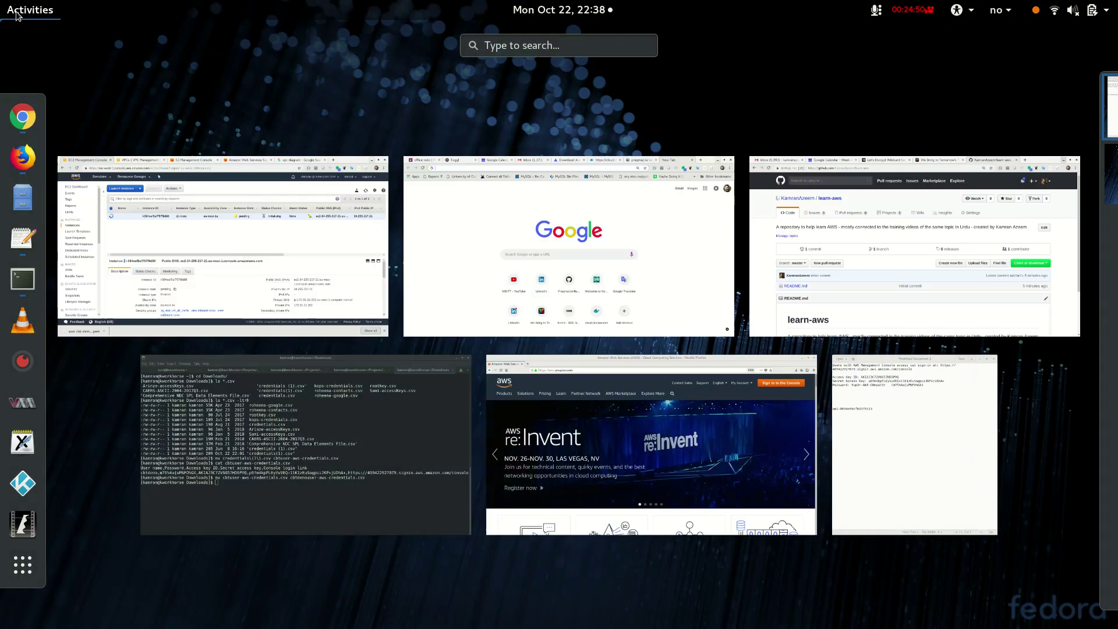
pyautogui.click(327, 466)
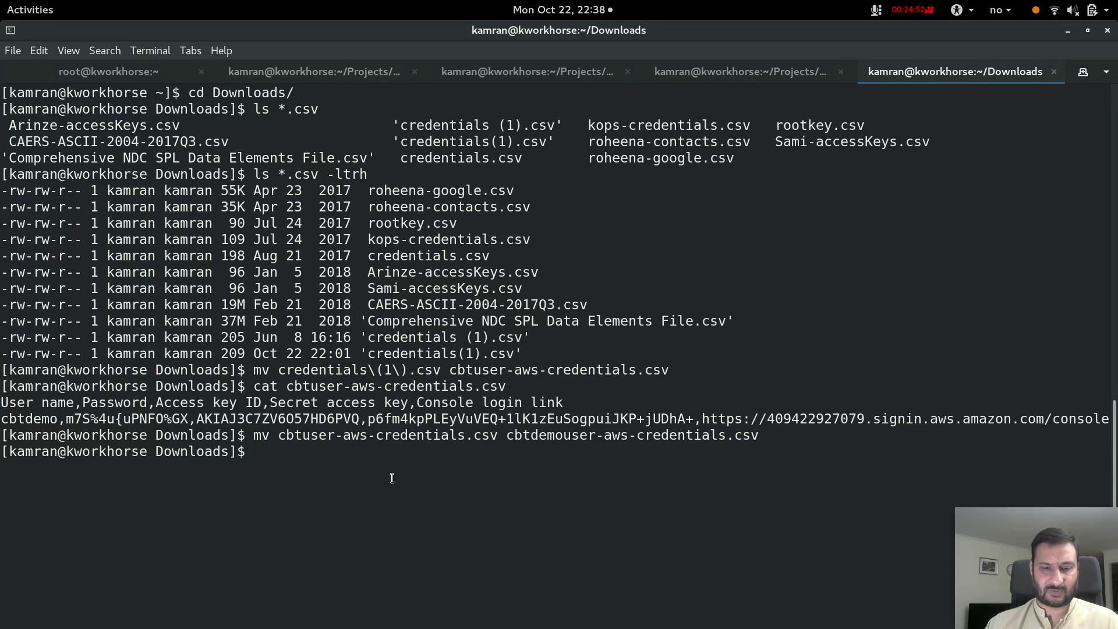
pyautogui.write('ls -ltrh ')
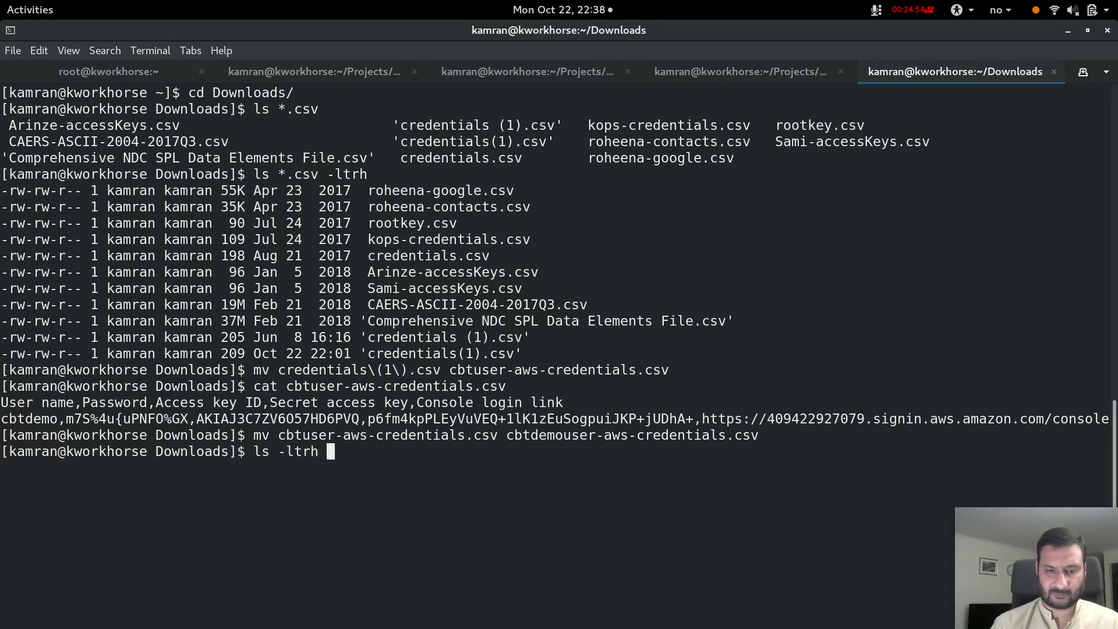
pyautogui.write('*.pem')
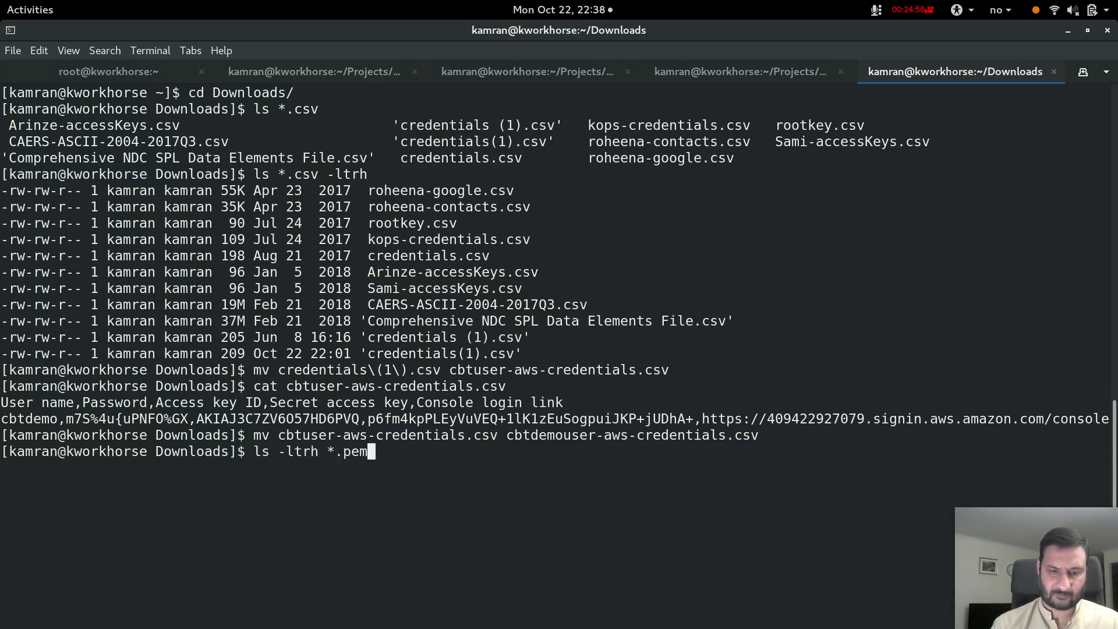
pyautogui.press('Return')
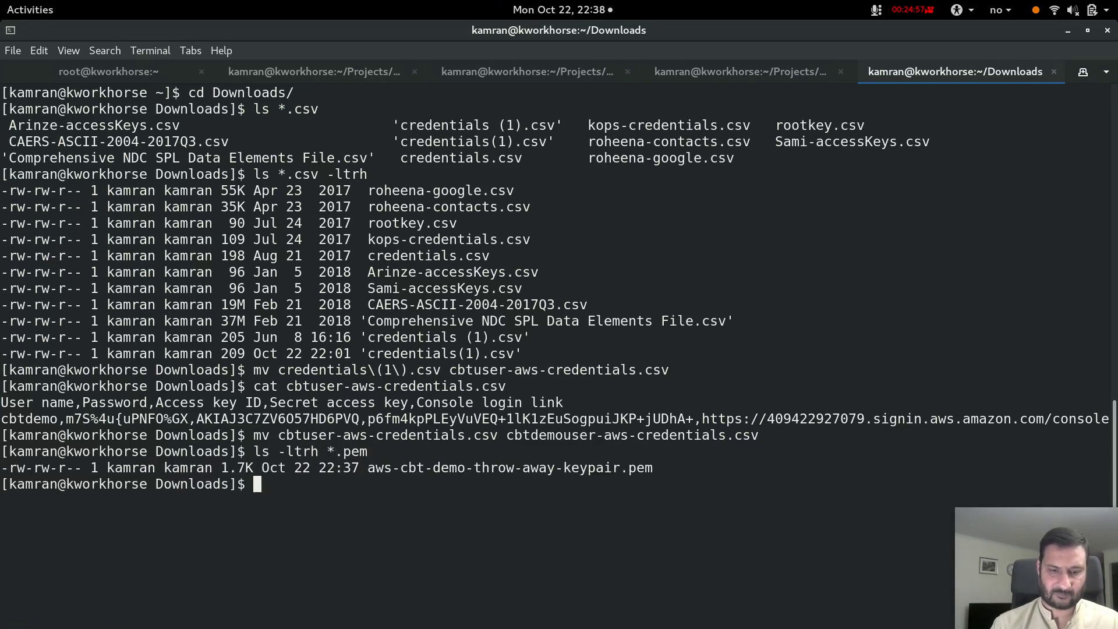
pyautogui.doubleClick(491, 468)
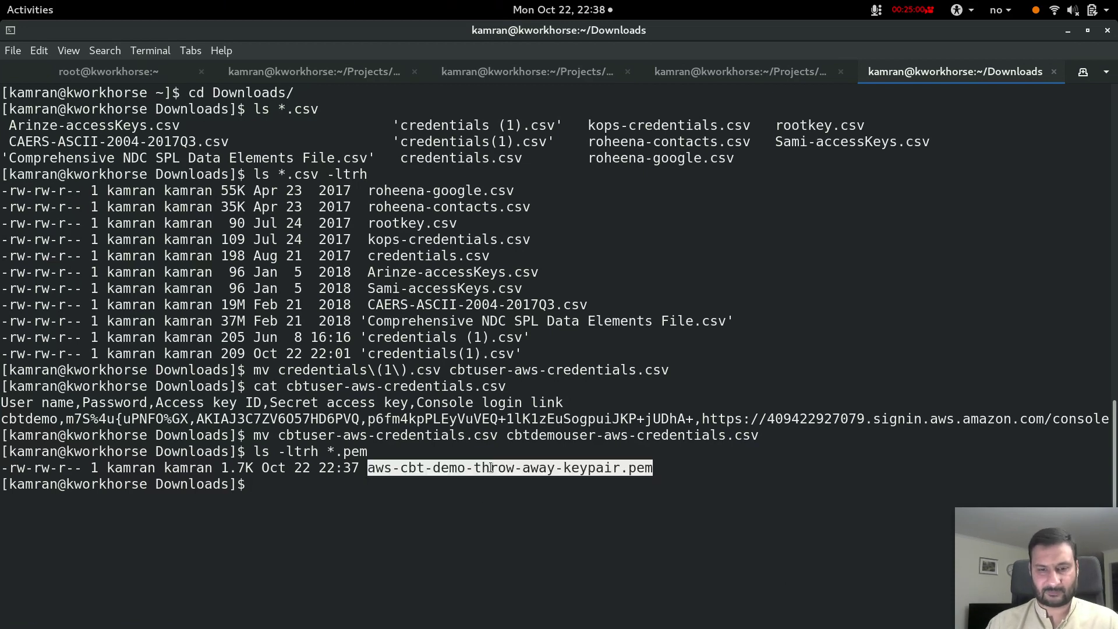
pyautogui.click(484, 521)
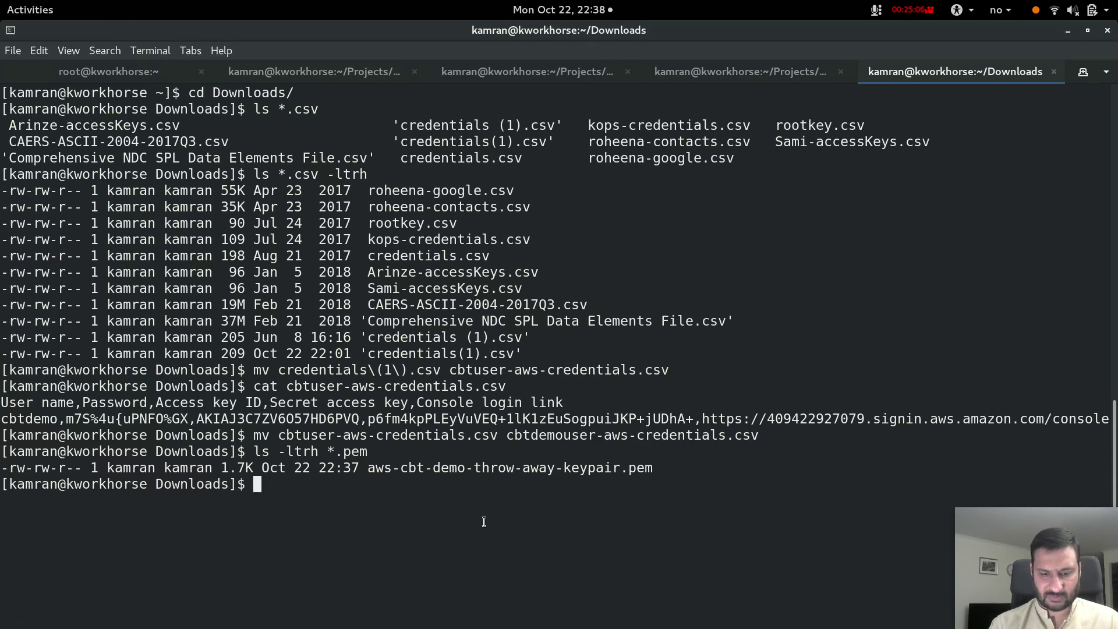
# Step: Move aws-cbt-demo-throw-away-keypair.pem from Downloads to the ../AWS-Keys/ folder with mv
pyautogui.write('mv aws-')
pyautogui.press('Tab')
pyautogui.write('c')
pyautogui.press('Tab')
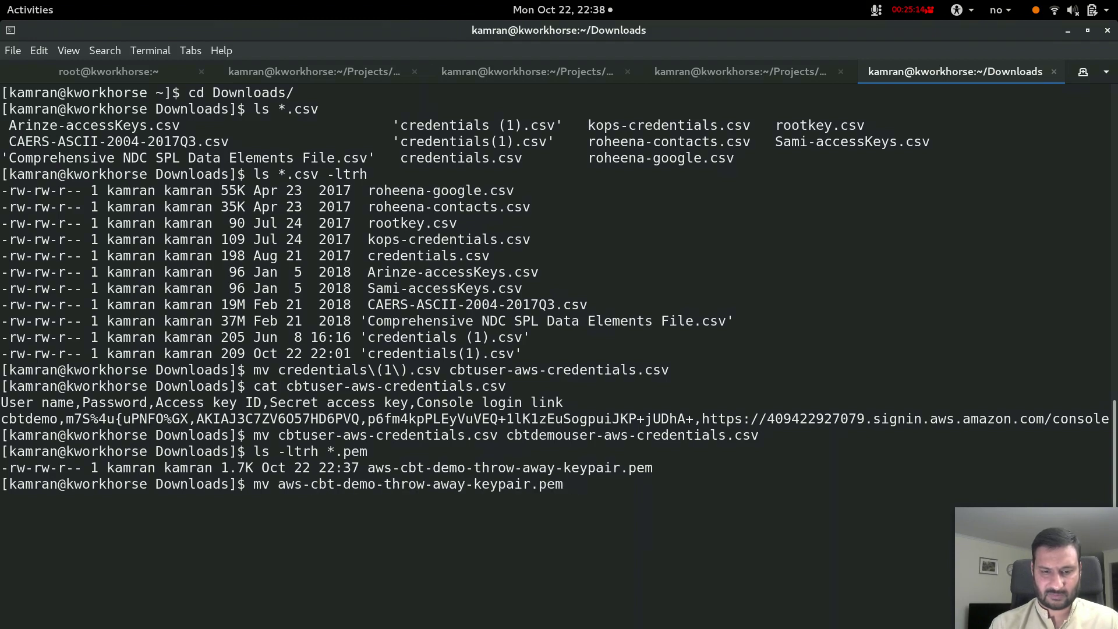
pyautogui.write('../AWS')
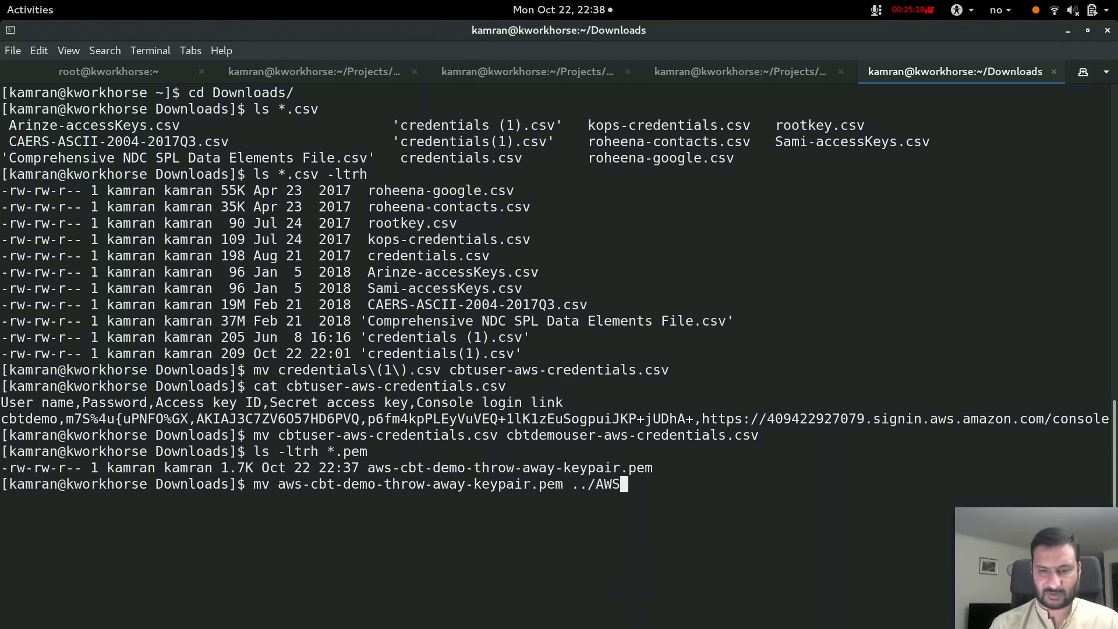
pyautogui.write('-')
pyautogui.press('Tab')
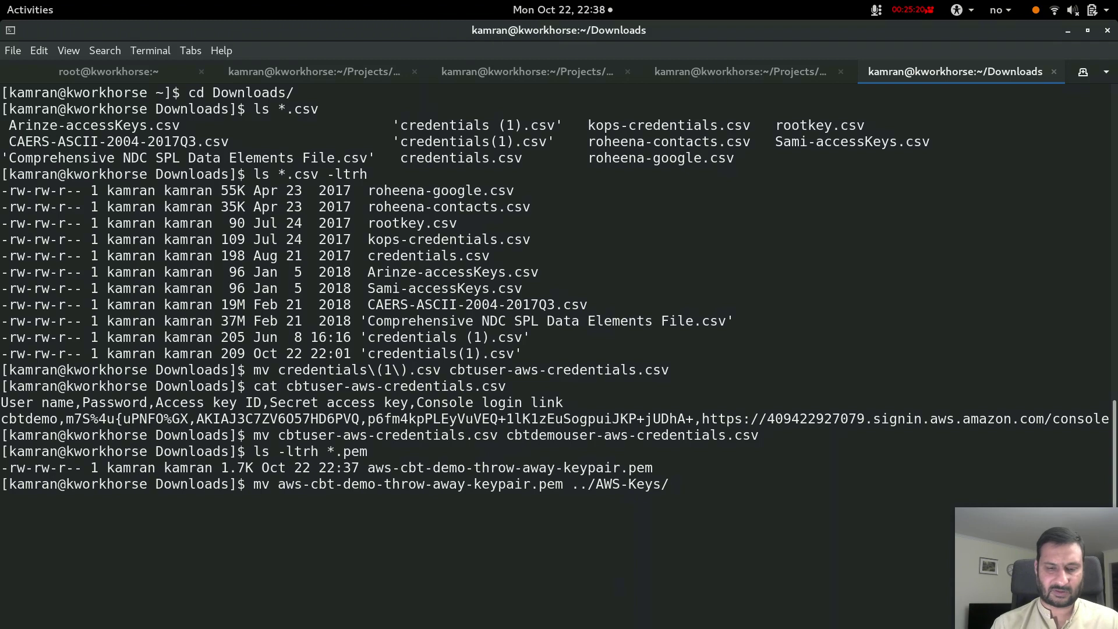
pyautogui.press('Return')
# Step: Change into the ../AWS-Keys/ folder and list its files with ls
pyautogui.write('cd ')
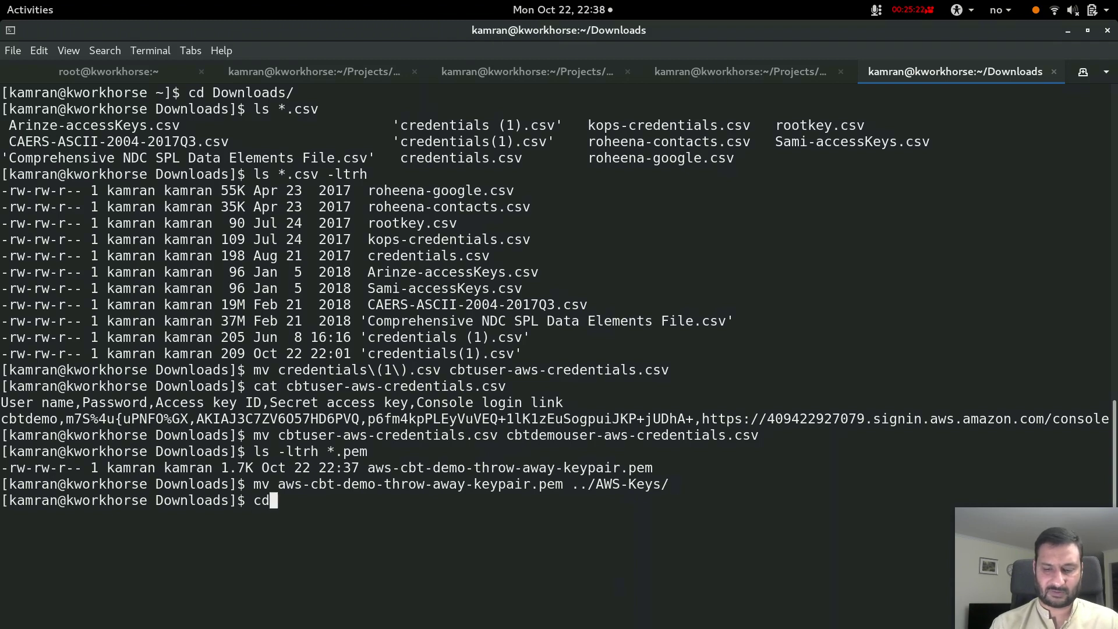
pyautogui.write('../AWS')
pyautogui.press('Tab')
pyautogui.write('-K')
pyautogui.press('Tab')
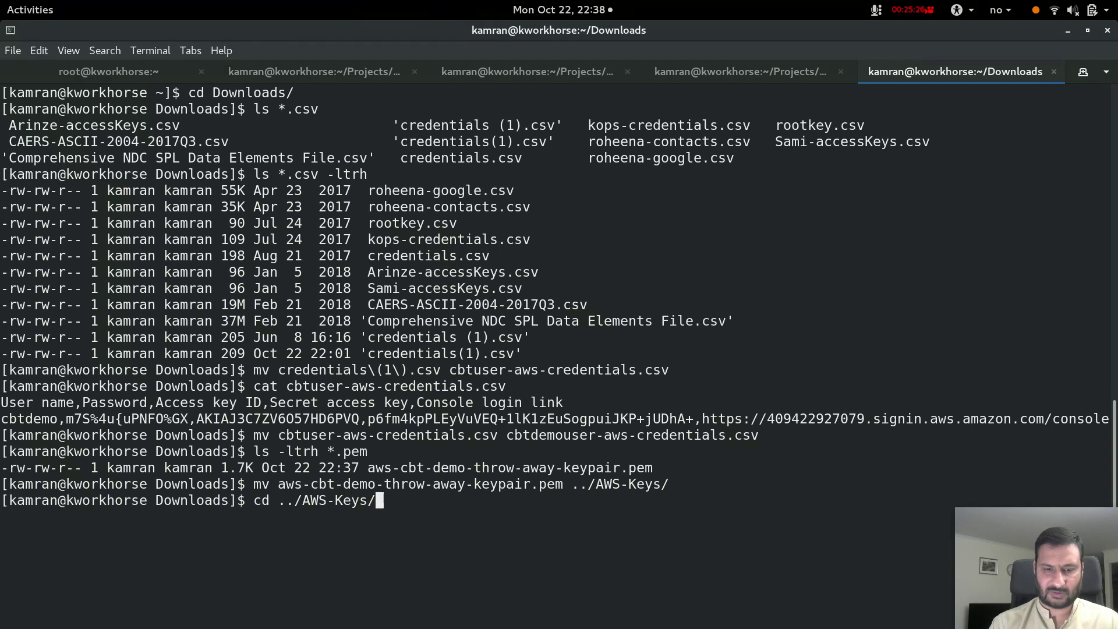
pyautogui.press('Return')
pyautogui.write('ls')
pyautogui.press('Return')
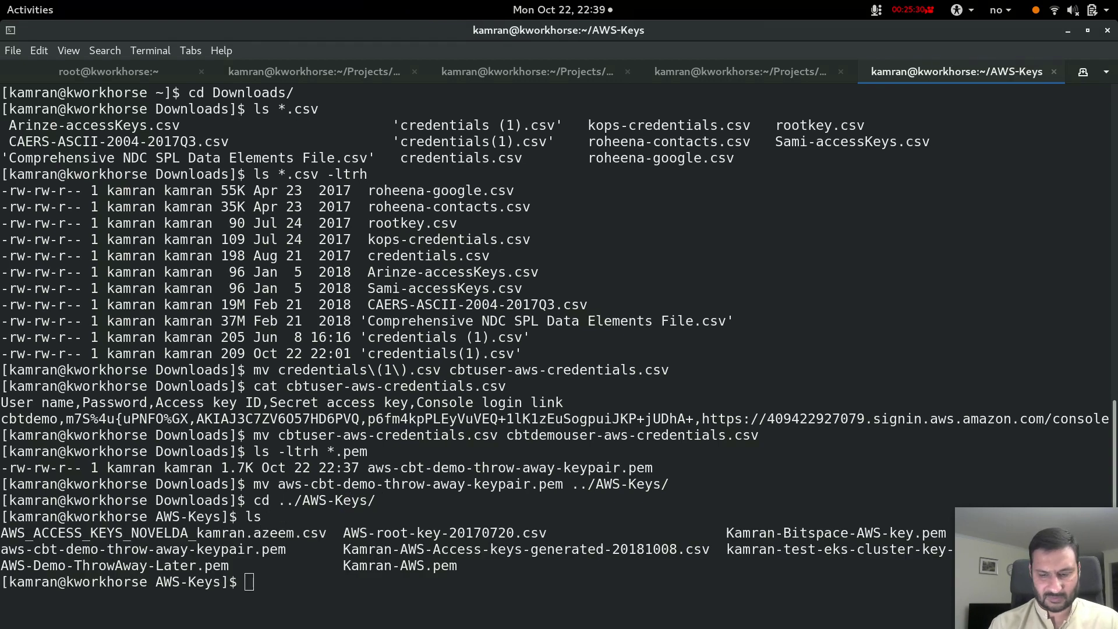
# Step: Clear the terminal, list the AWS-Keys folder with ls -ltrh and examine the entry for aws-cbt-demo-throw-away-keypair.pem
pyautogui.hotkey('ctrl', 'l')
pyautogui.write('ls -l')
pyautogui.press('BackSpace')
pyautogui.write('trh')
pyautogui.press('Return')
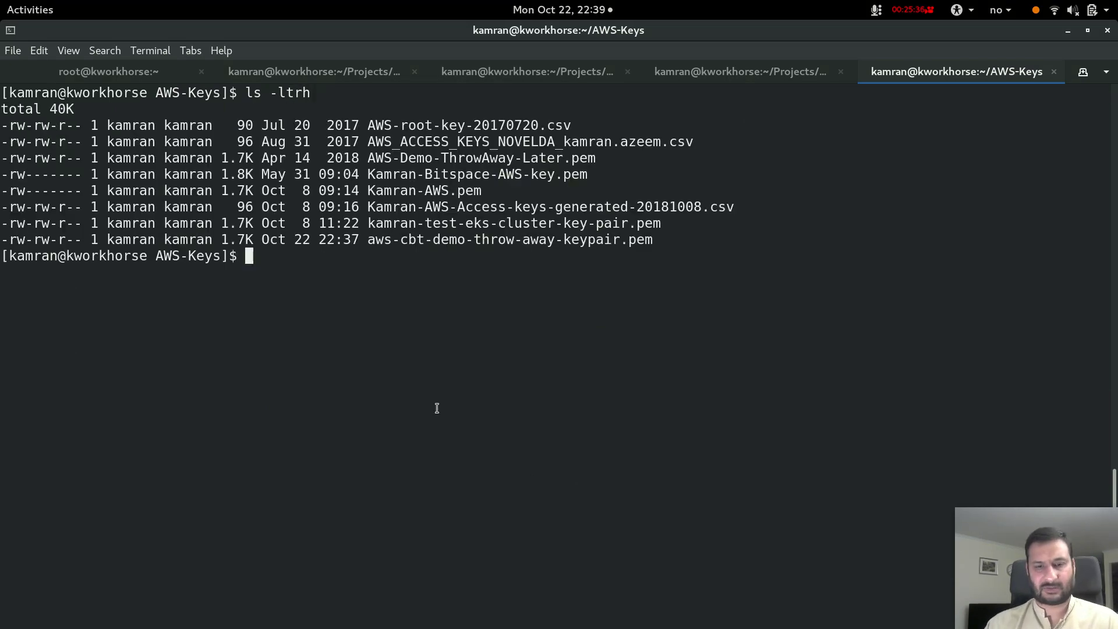
pyautogui.doubleClick(447, 240)
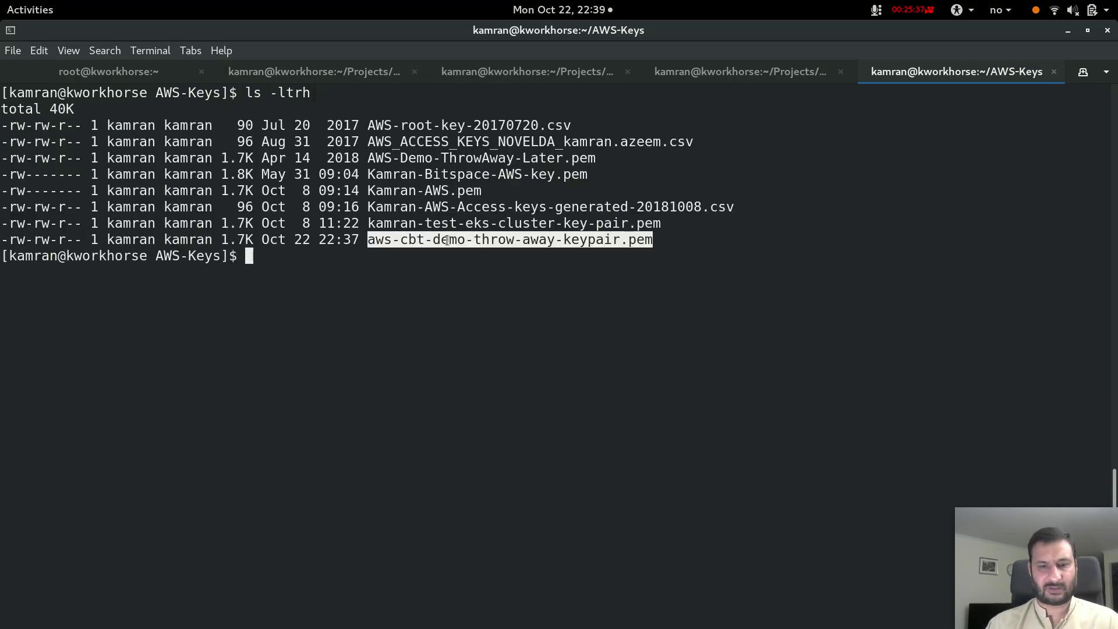
pyautogui.click(450, 287)
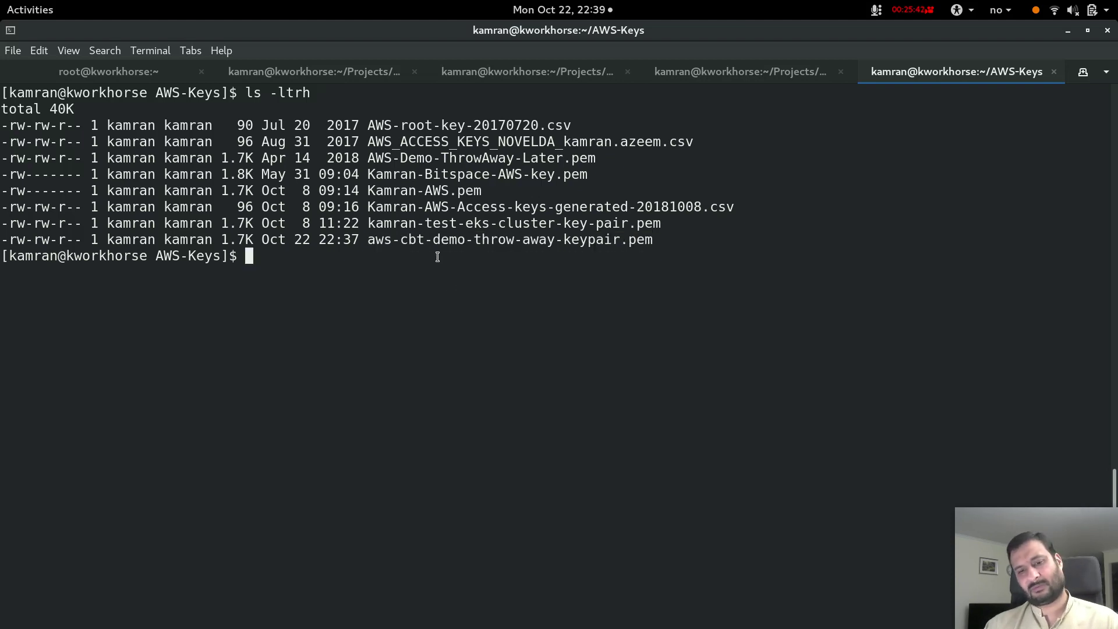
pyautogui.doubleClick(429, 233)
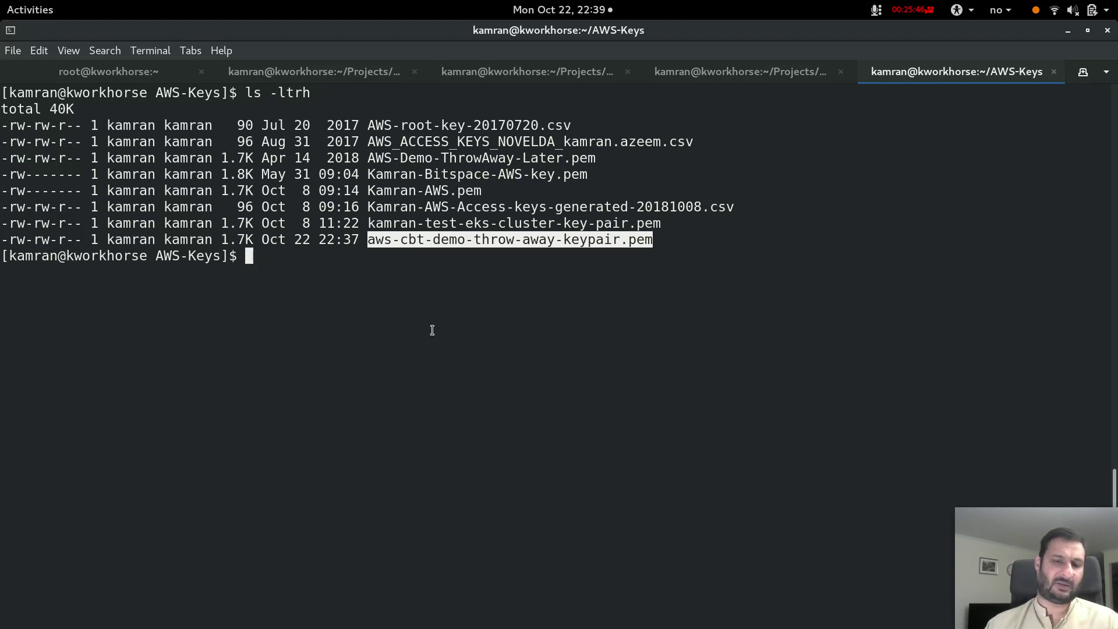
pyautogui.moveTo(475, 128); pyautogui.dragTo(460, 256)
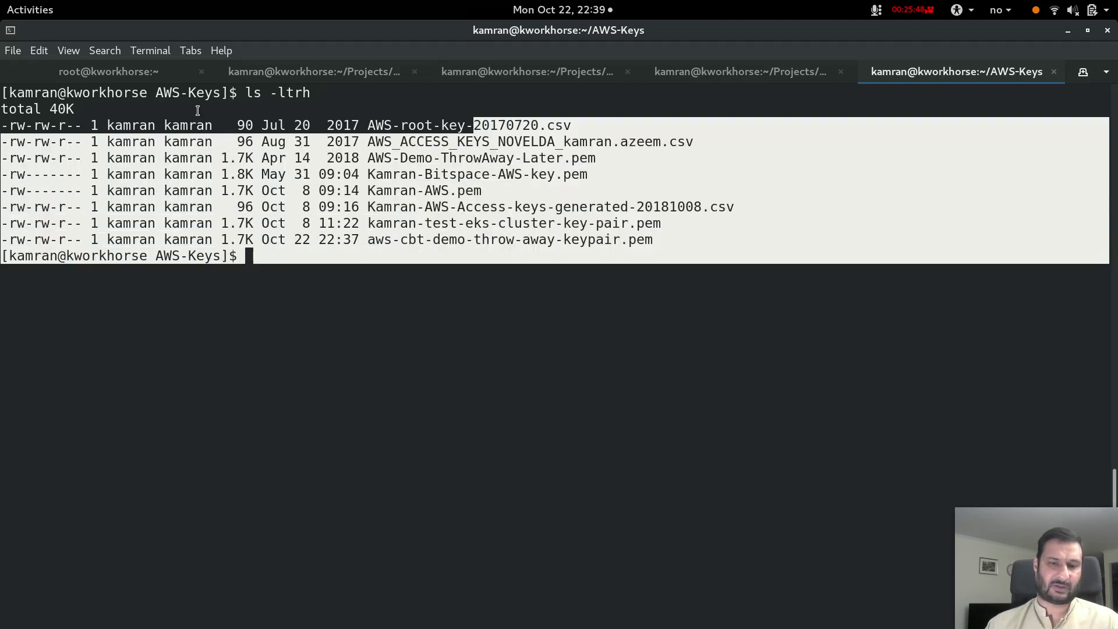
pyautogui.doubleClick(159, 93)
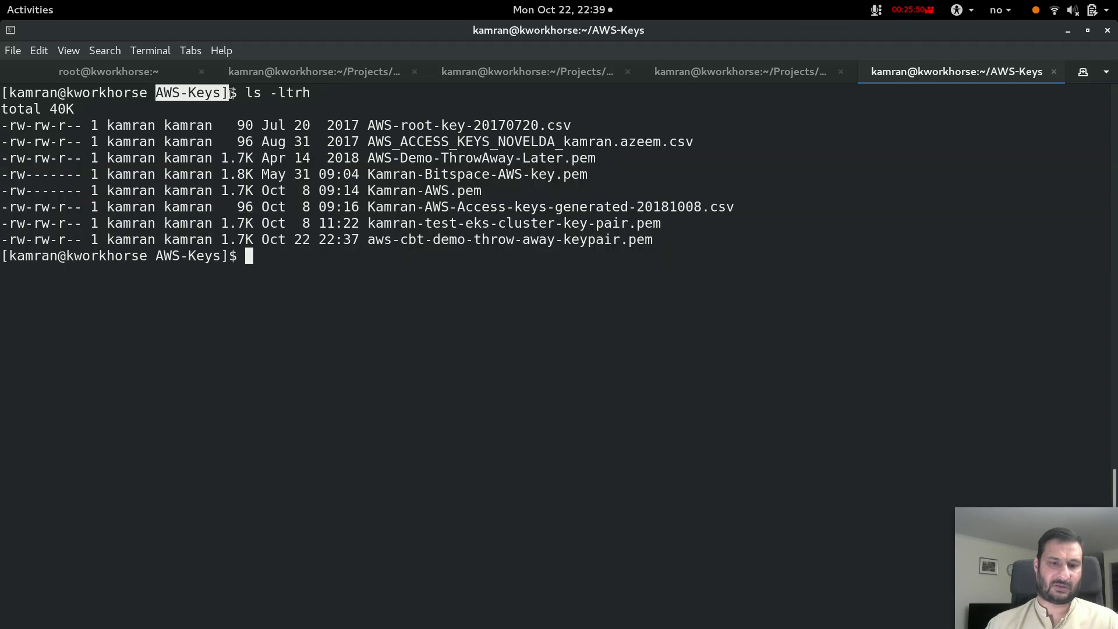
pyautogui.click(444, 319)
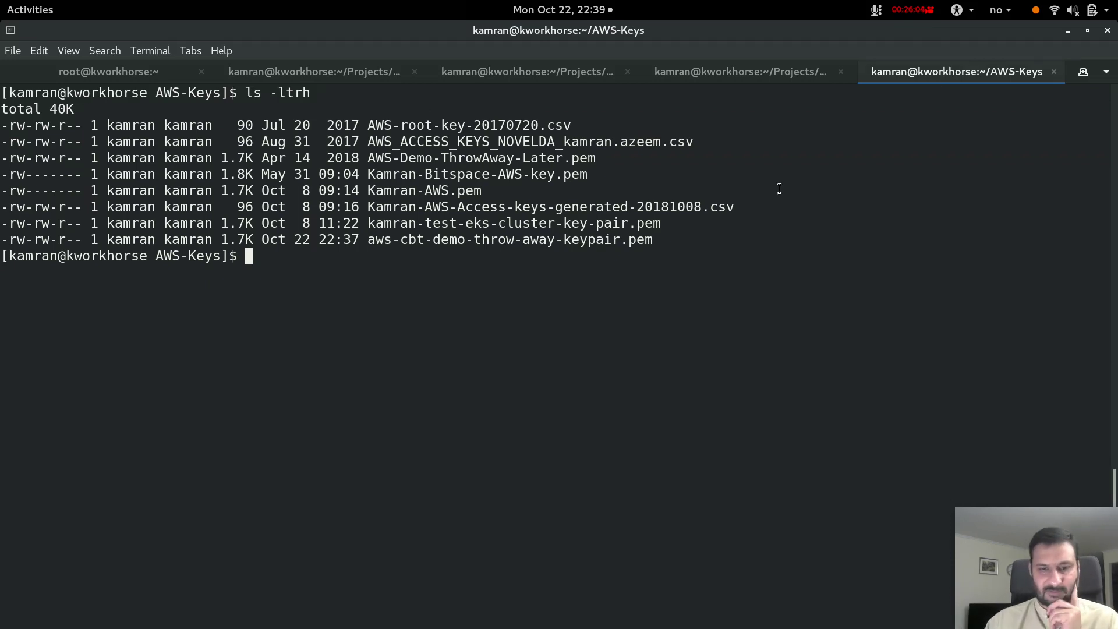
# Step: Minimize the terminal and text editor, switch back to the EC2 console in Chrome and check the new instance's state and status checks
pyautogui.click(1069, 32)
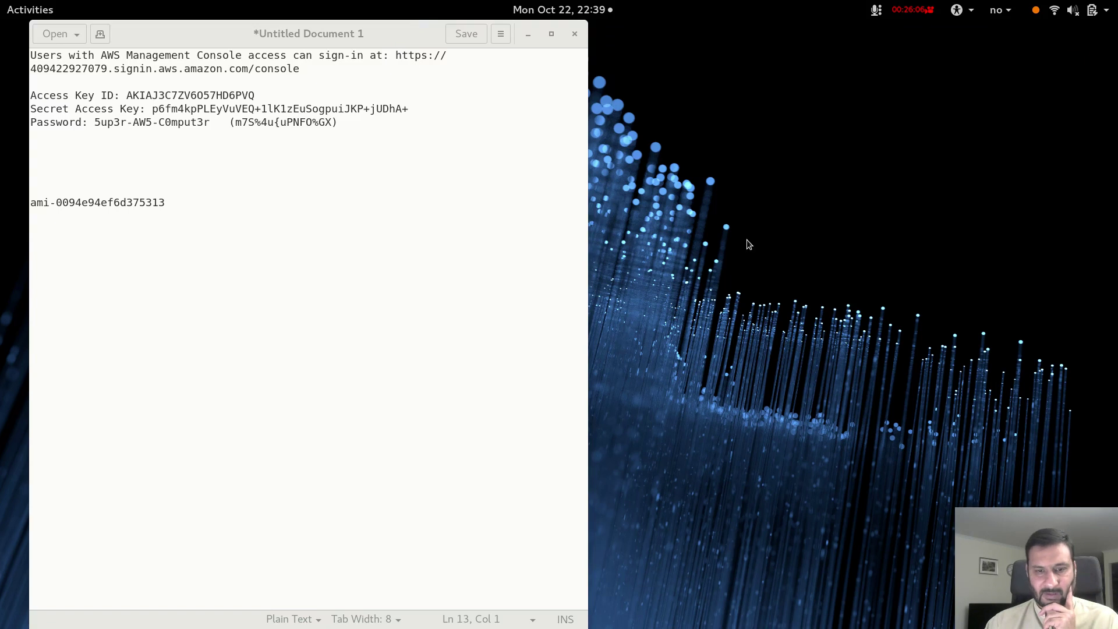
pyautogui.click(528, 33)
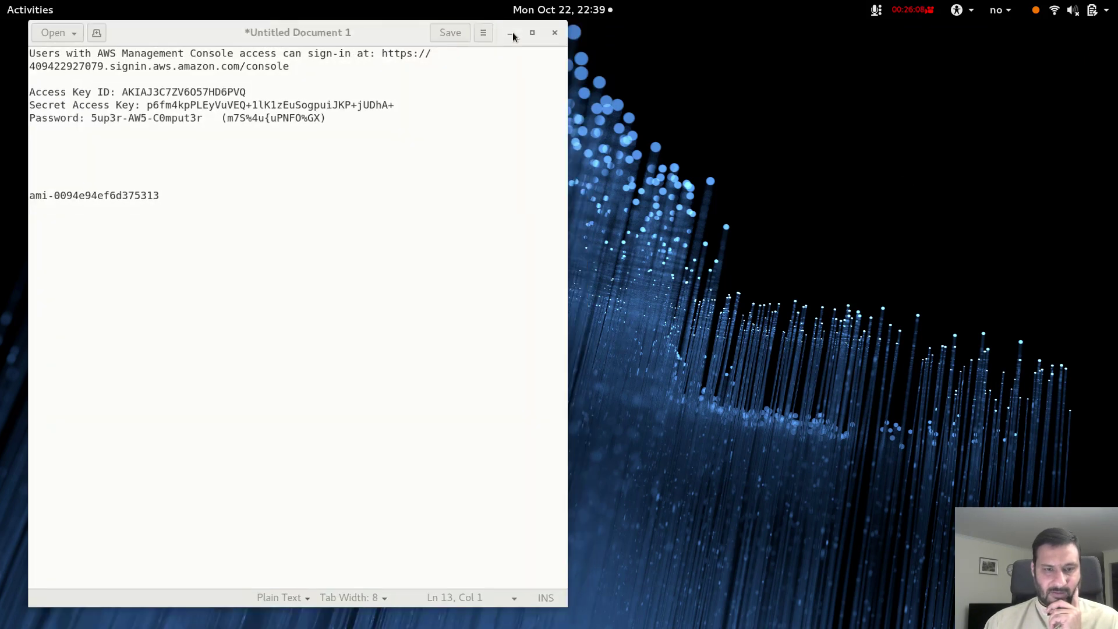
pyautogui.click(30, 9)
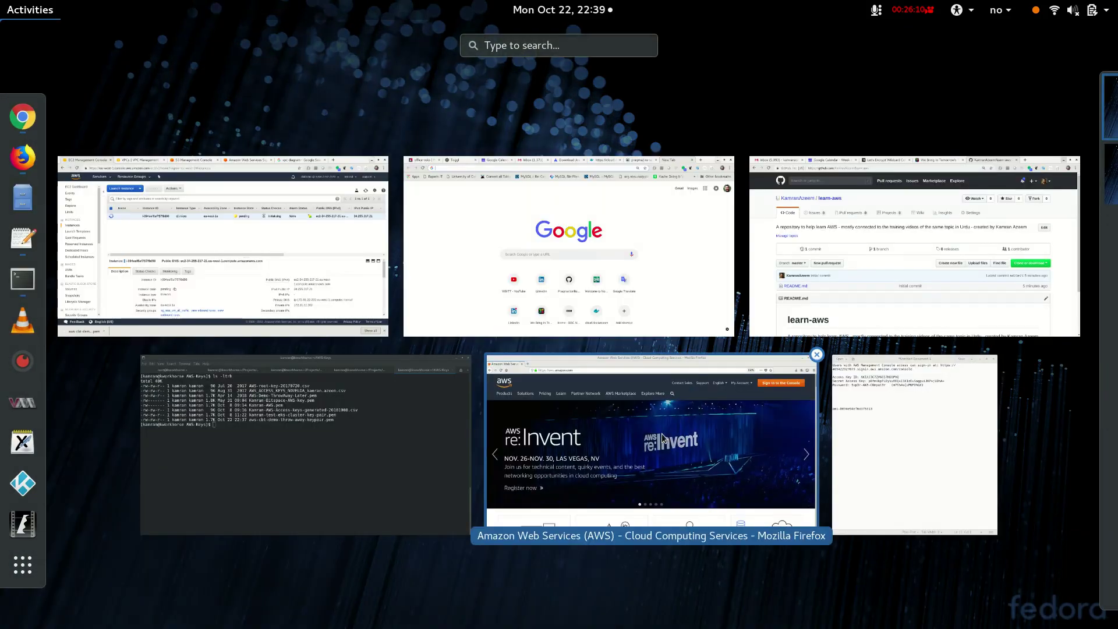
pyautogui.click(263, 271)
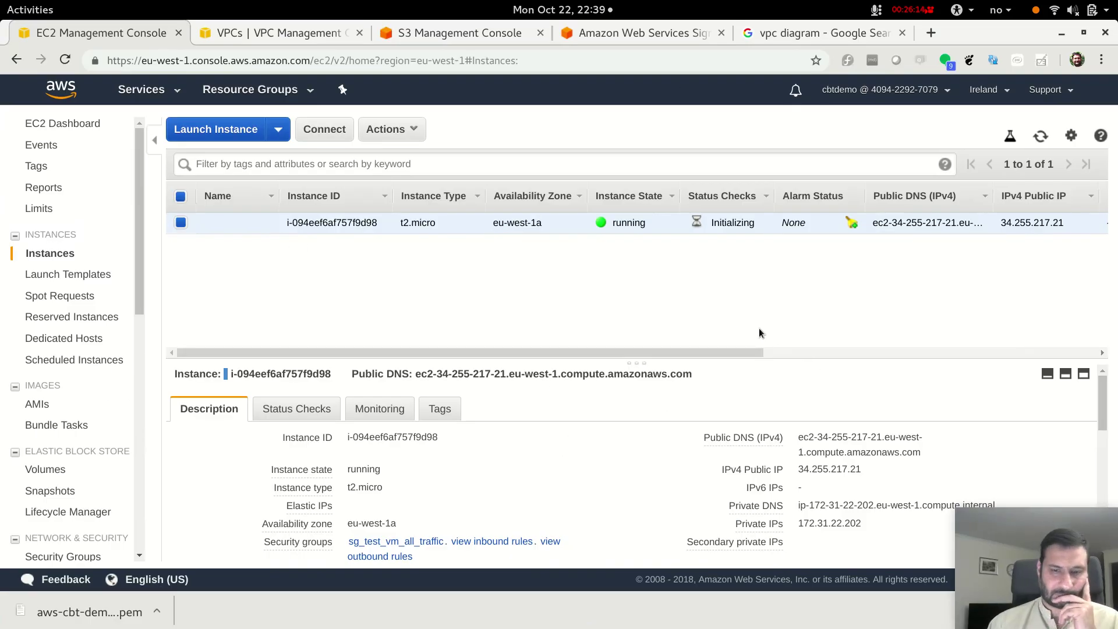
pyautogui.doubleClick(626, 219)
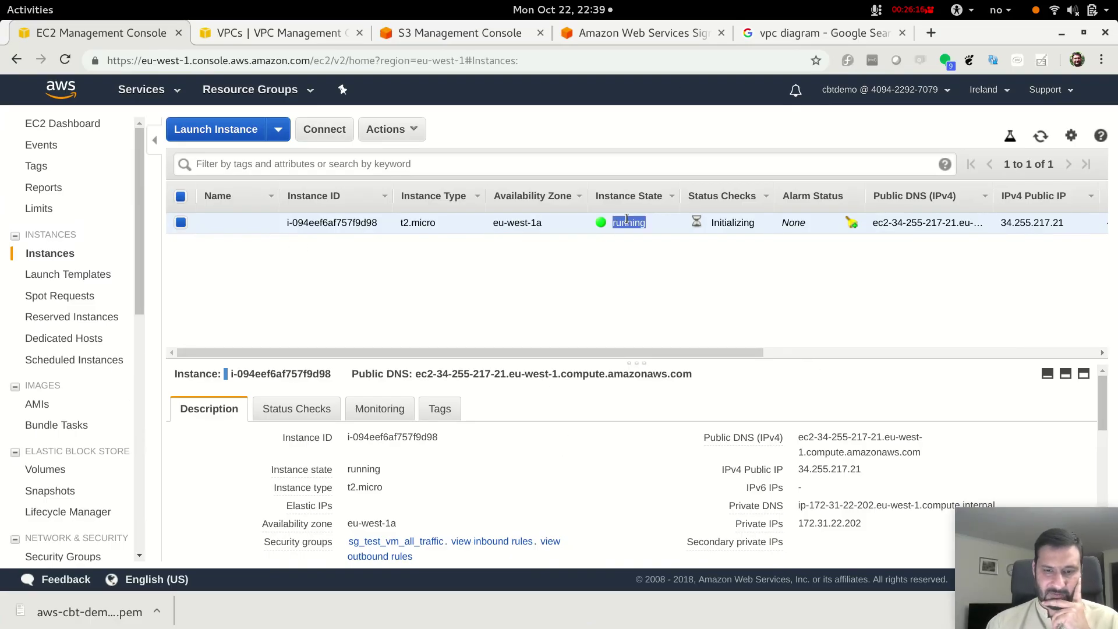
pyautogui.doubleClick(741, 225)
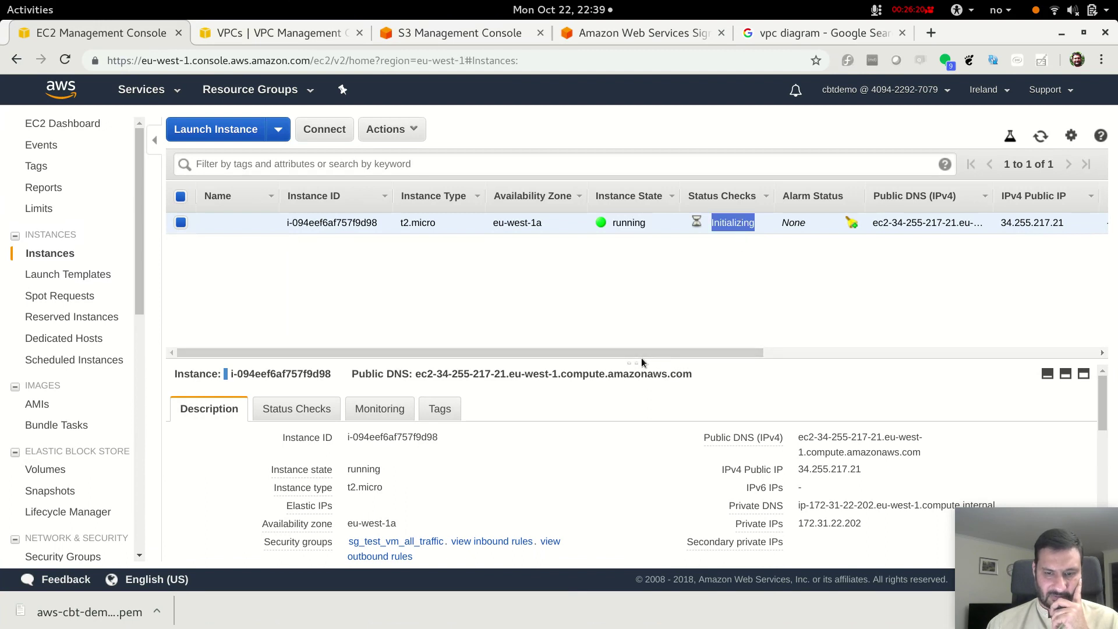
# Step: Enlarge the instance's details pane and examine its IPv4 public IP and public DNS name
pyautogui.moveTo(639, 363); pyautogui.dragTo(644, 309)
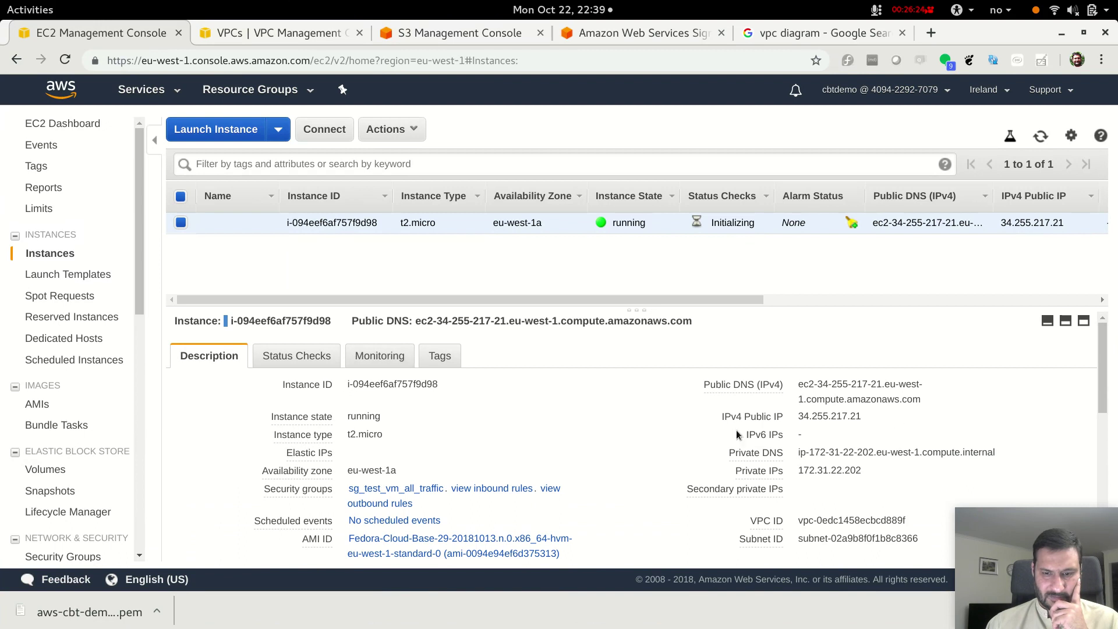
pyautogui.doubleClick(831, 415)
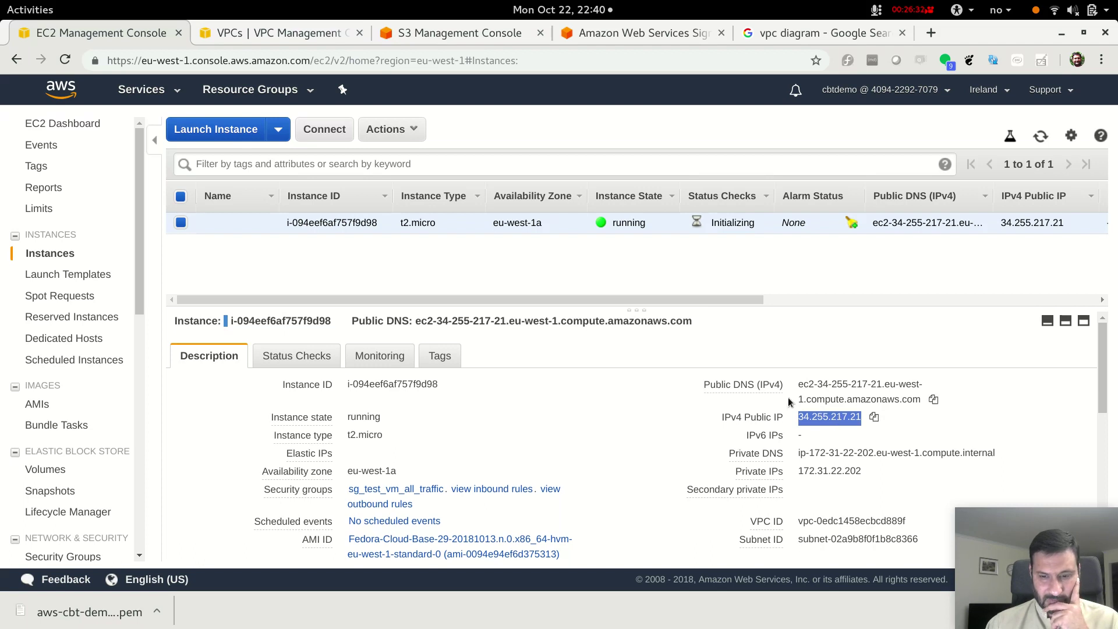
pyautogui.moveTo(800, 385); pyautogui.dragTo(922, 402)
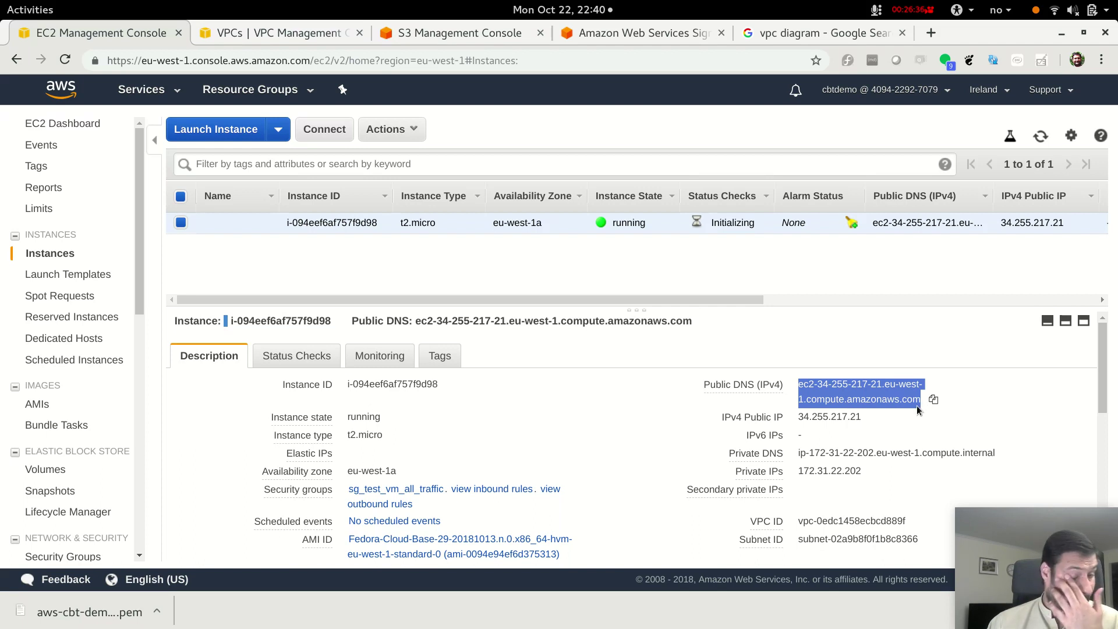
# Step: Examine the instance's private IP address and private DNS name in its description details
pyautogui.click(832, 424)
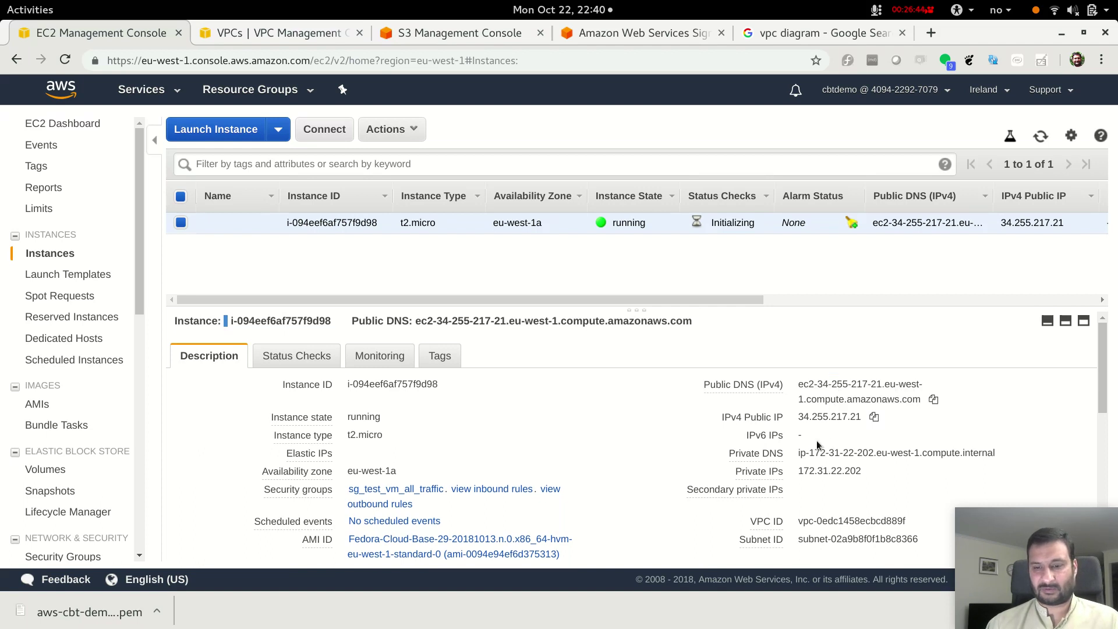
pyautogui.moveTo(799, 471); pyautogui.dragTo(862, 467)
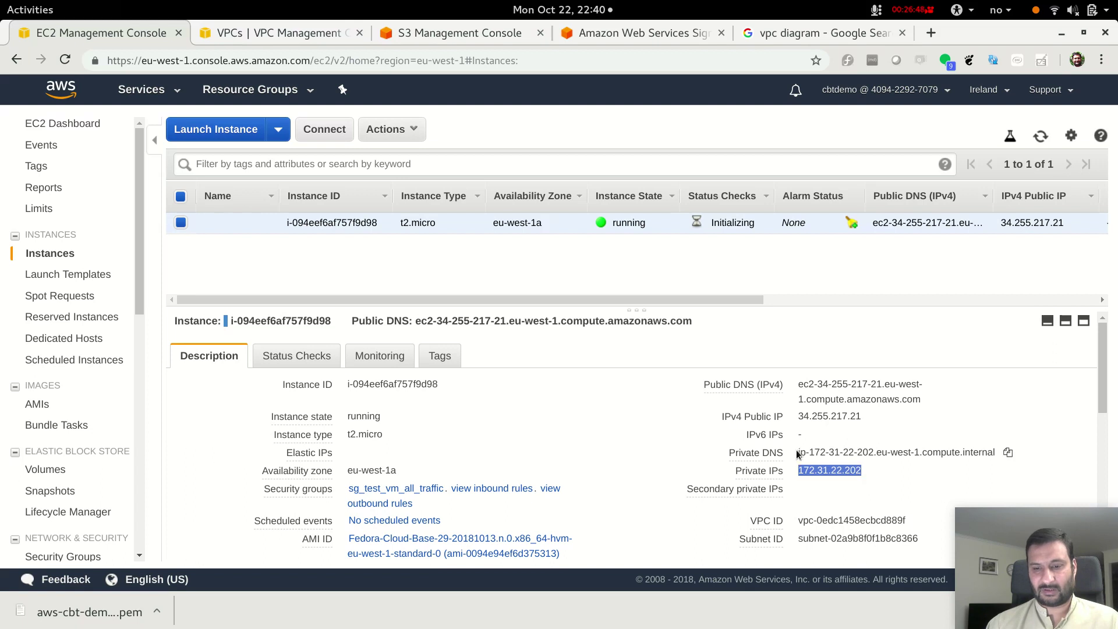
pyautogui.moveTo(799, 453); pyautogui.dragTo(999, 450)
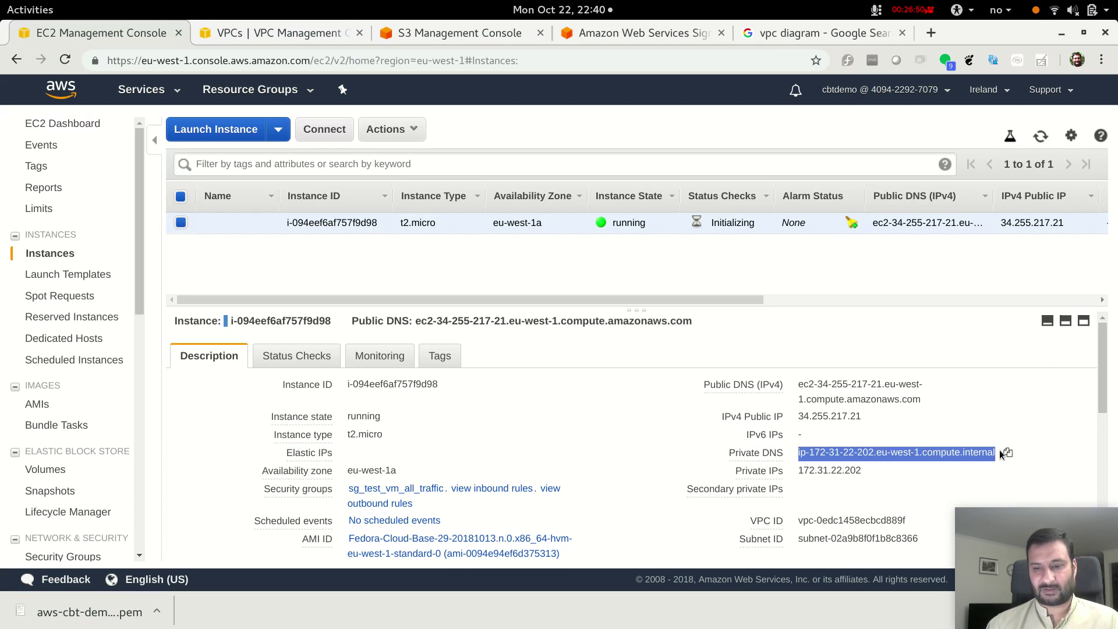
pyautogui.click(782, 405)
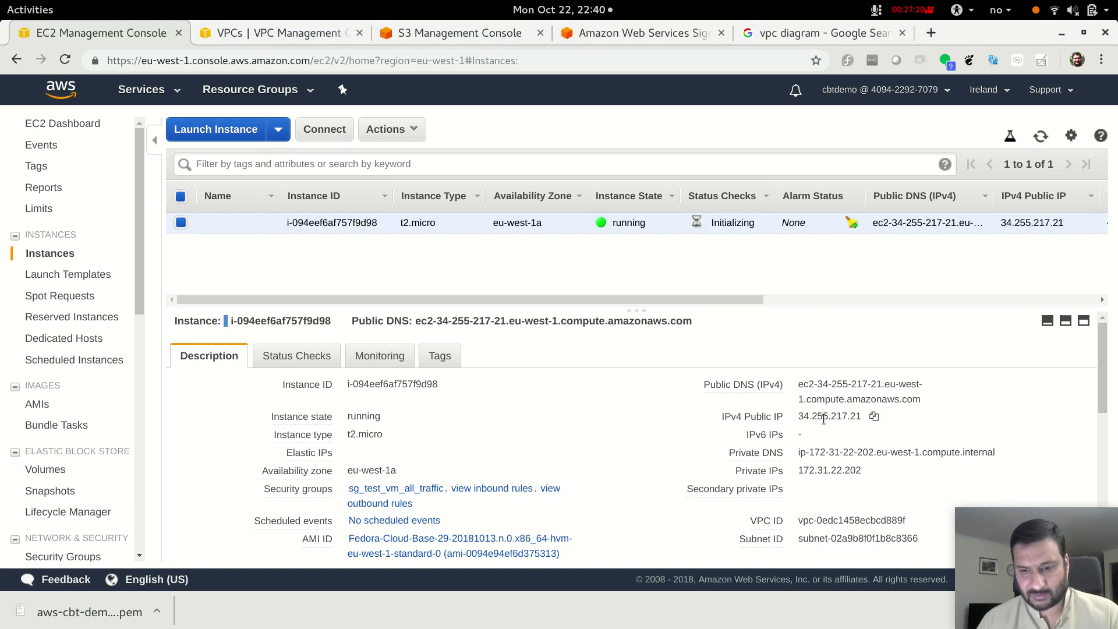
# Step: Copy the instance's IPv4 public IP address from its description details
pyautogui.click(875, 417)
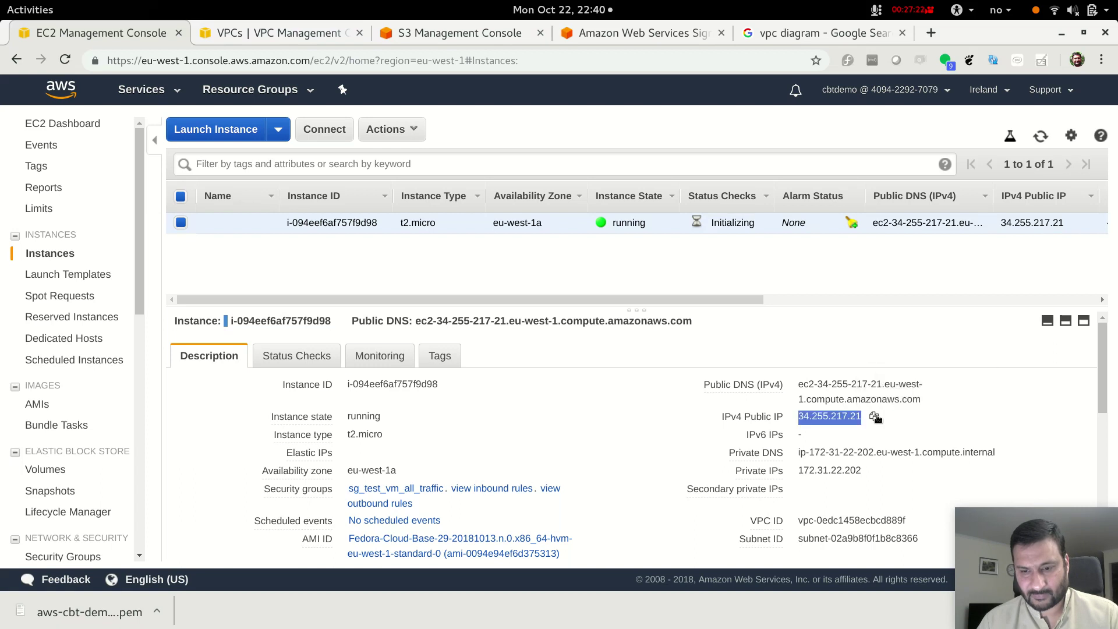
pyautogui.hotkey('alt', 'Tab')
pyautogui.hotkey('alt', 'Tab')
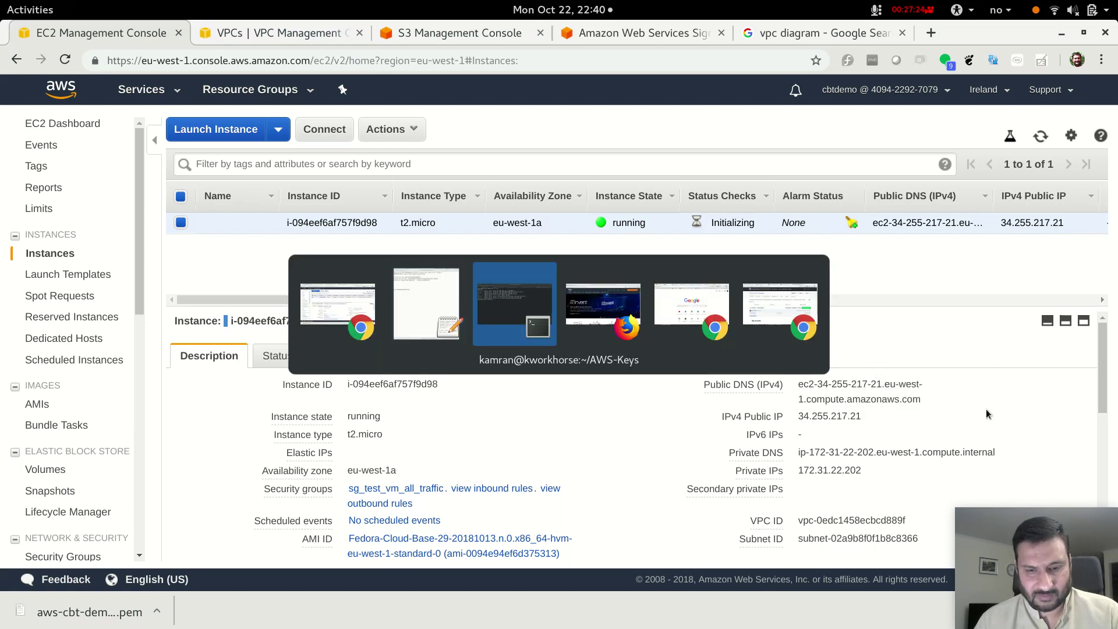
pyautogui.hotkey('alt', 'Tab')
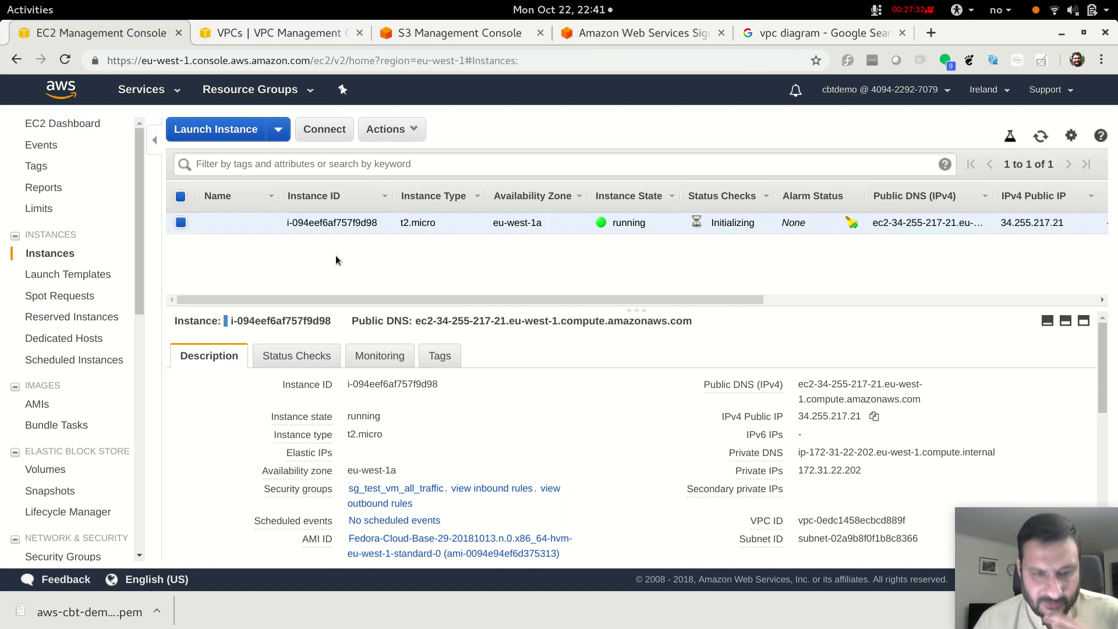
# Step: Open the connection instructions for the selected instance and compare the standalone SSH client option with the browser-based Java SSH client option
pyautogui.click(180, 223)
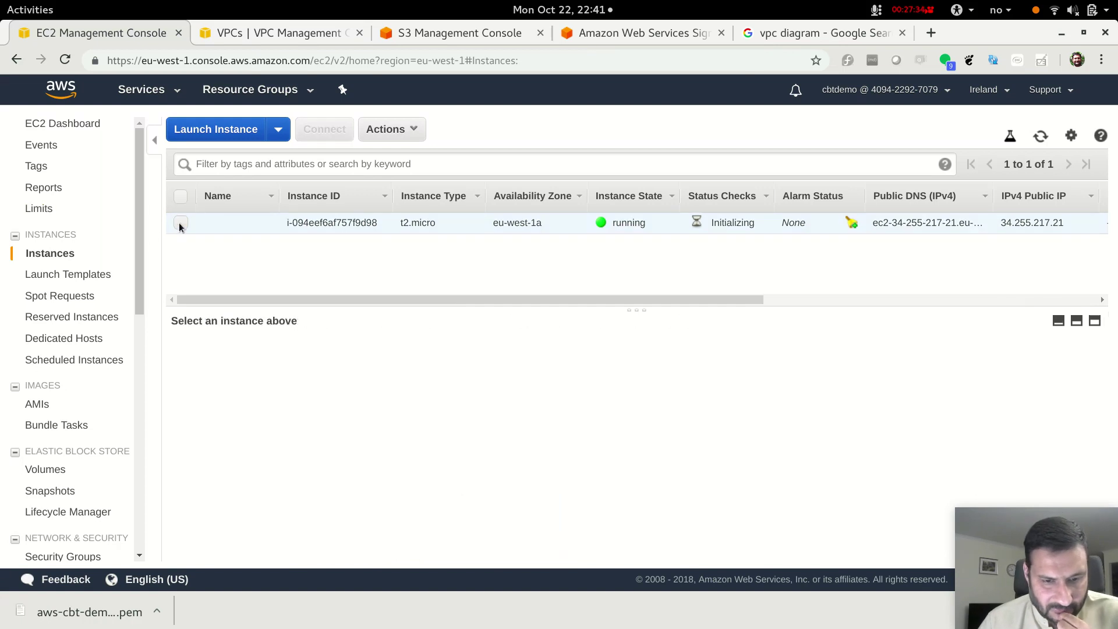
pyautogui.click(181, 223)
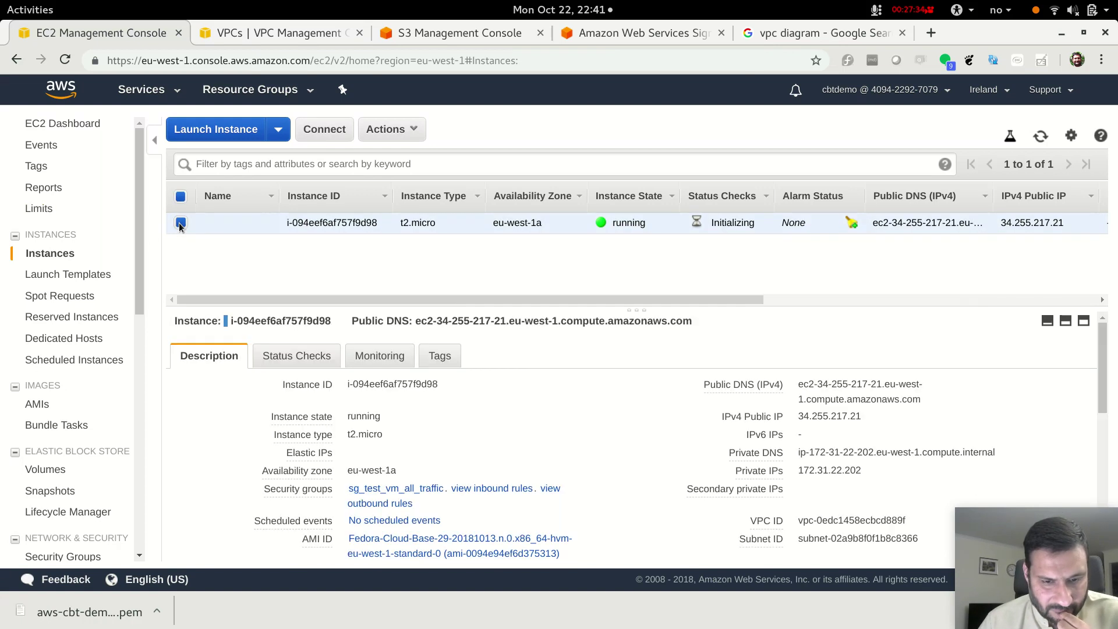
pyautogui.click(314, 131)
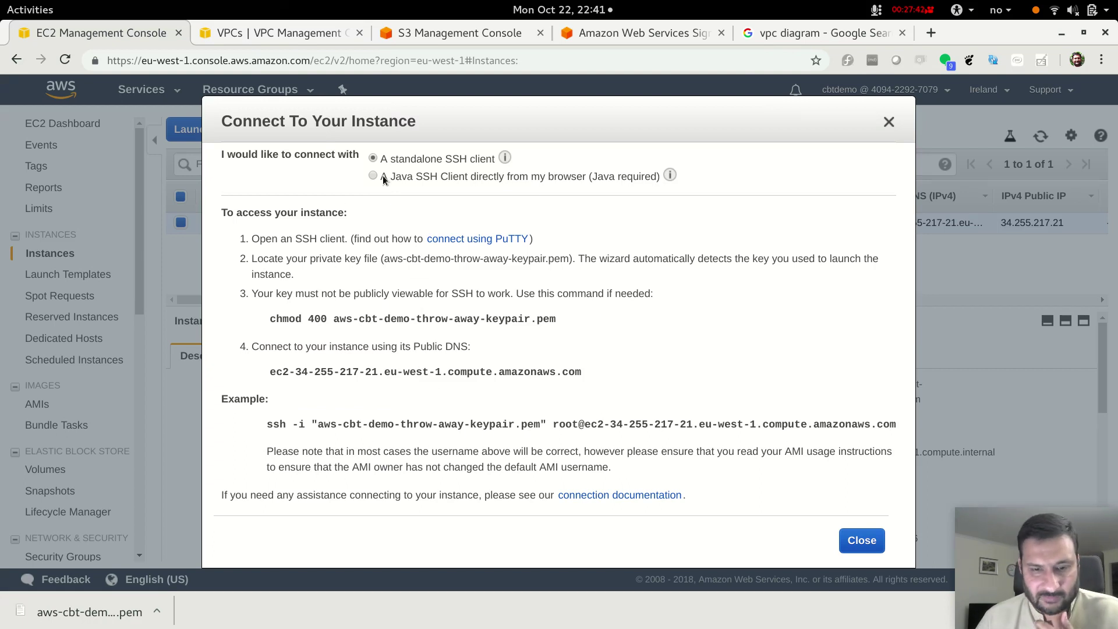
pyautogui.moveTo(392, 161); pyautogui.dragTo(487, 161)
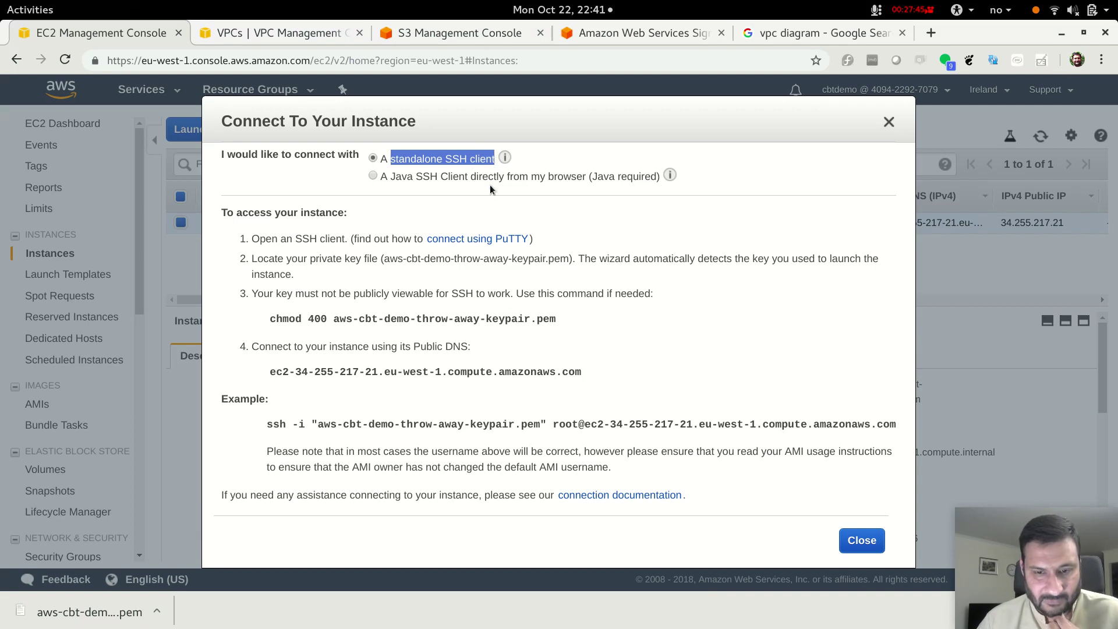
pyautogui.click(374, 175)
pyautogui.moveTo(396, 177); pyautogui.dragTo(657, 176)
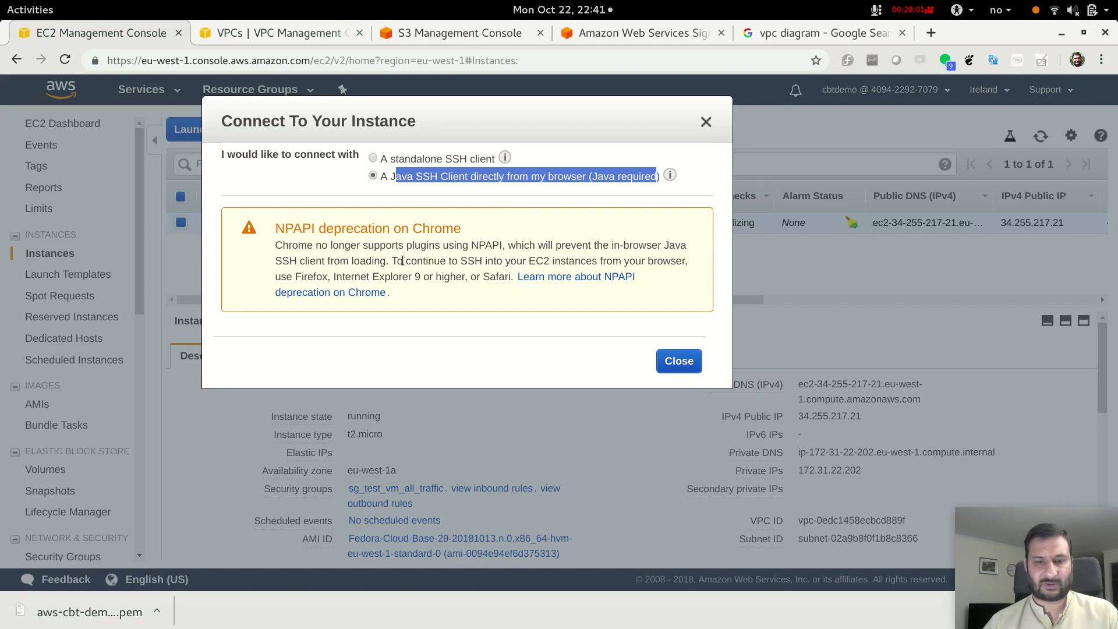
pyautogui.click(372, 159)
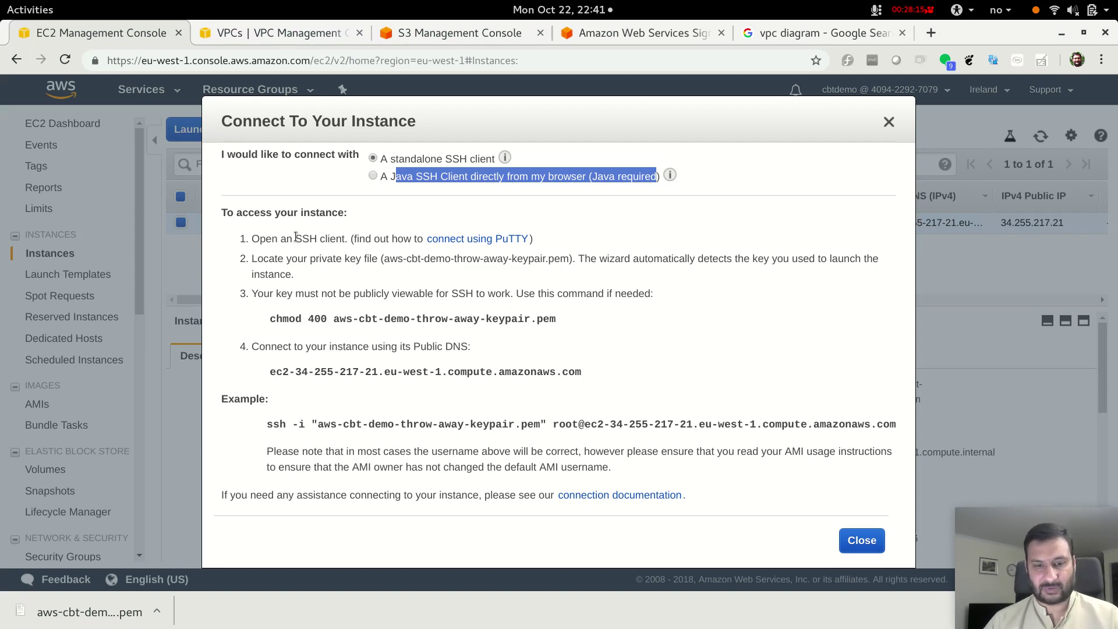
# Step: Examine the standalone SSH instructions: the private key file name, the chmod 400 command, the public DNS and the parts of the example ssh command
pyautogui.moveTo(389, 259); pyautogui.dragTo(569, 259)
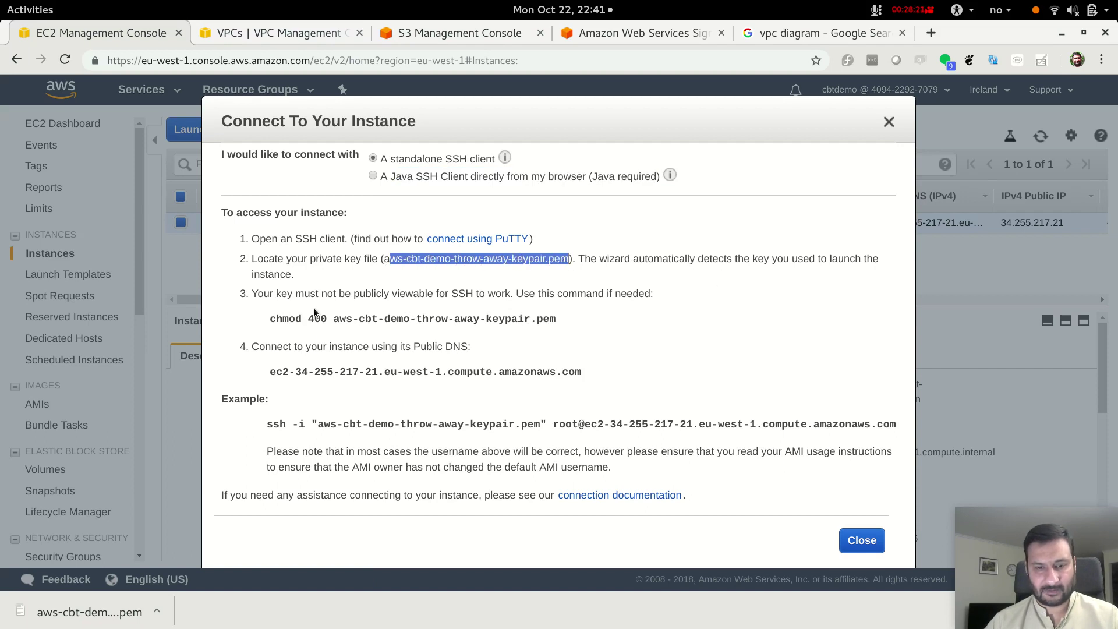
pyautogui.moveTo(268, 320); pyautogui.dragTo(537, 323)
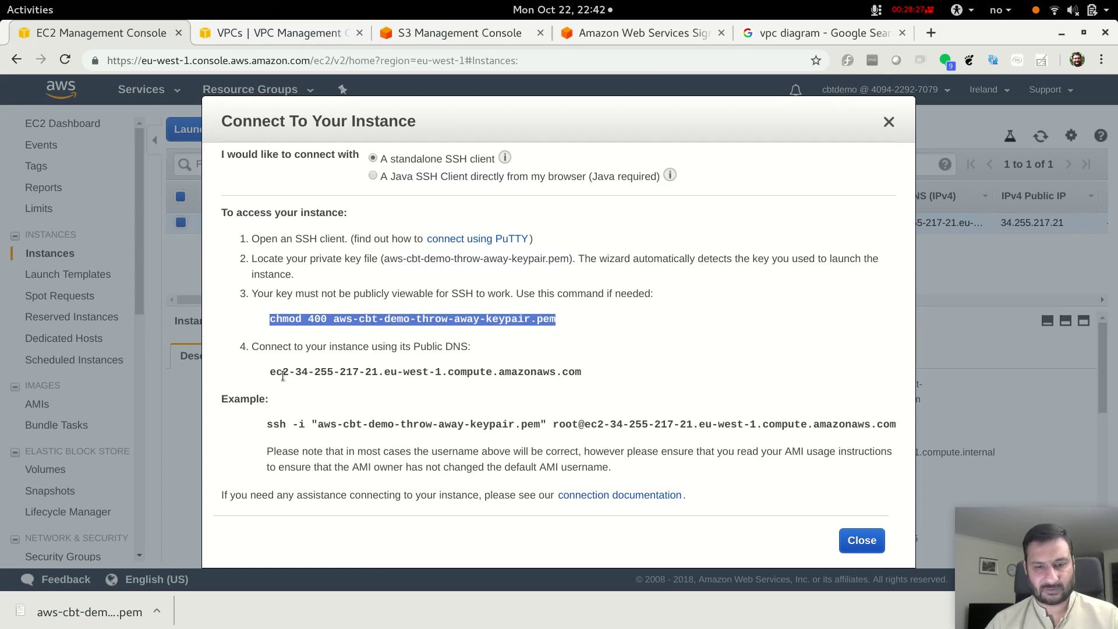
pyautogui.moveTo(264, 372); pyautogui.dragTo(438, 386)
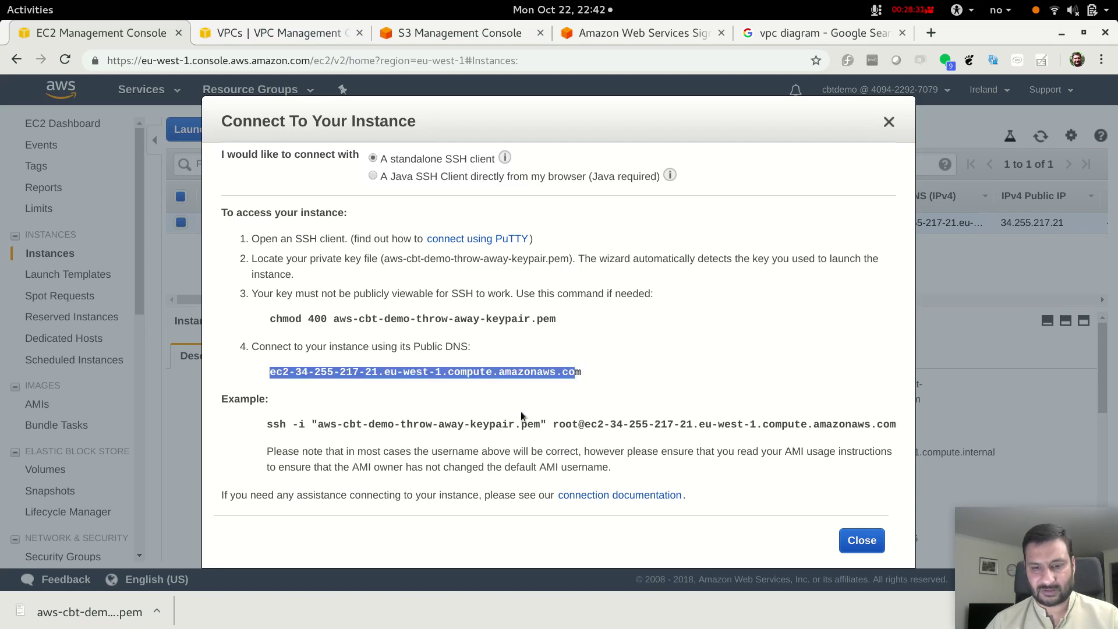
pyautogui.doubleClick(256, 402)
pyautogui.click(267, 414)
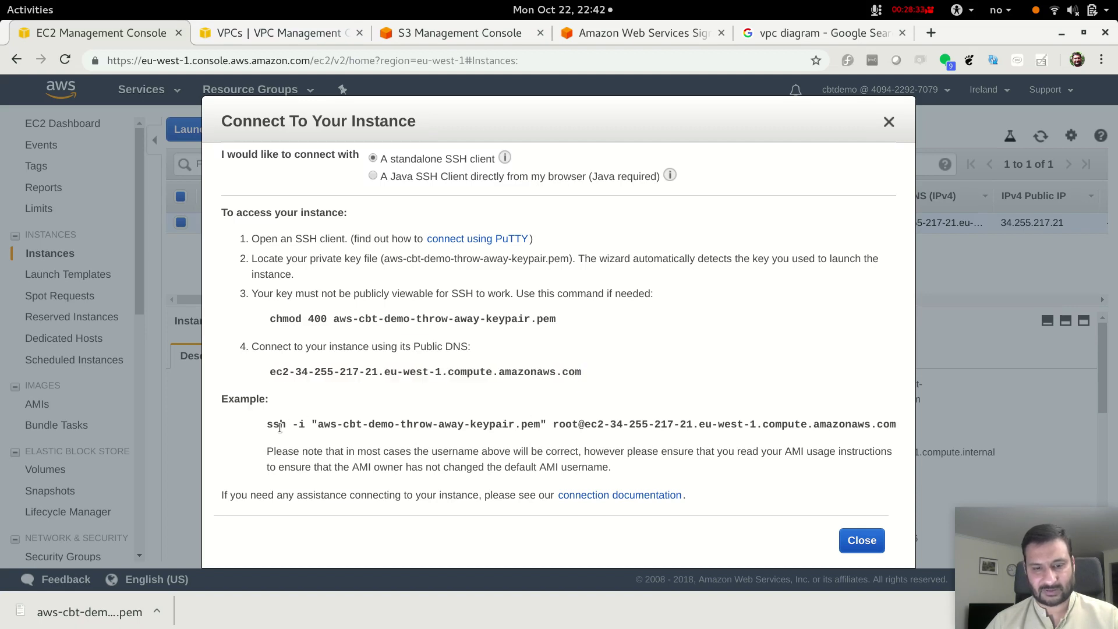
pyautogui.doubleClick(269, 425)
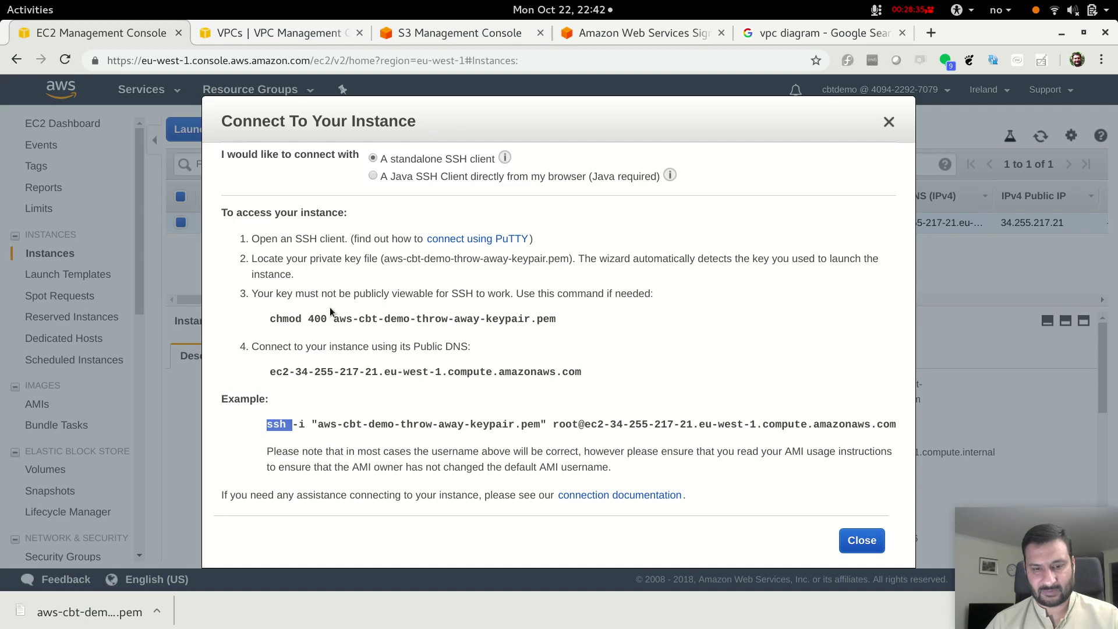
pyautogui.click(300, 416)
pyautogui.moveTo(265, 424); pyautogui.dragTo(446, 434)
pyautogui.moveTo(546, 436); pyautogui.dragTo(221, 117)
pyautogui.moveTo(591, 425); pyautogui.dragTo(886, 426)
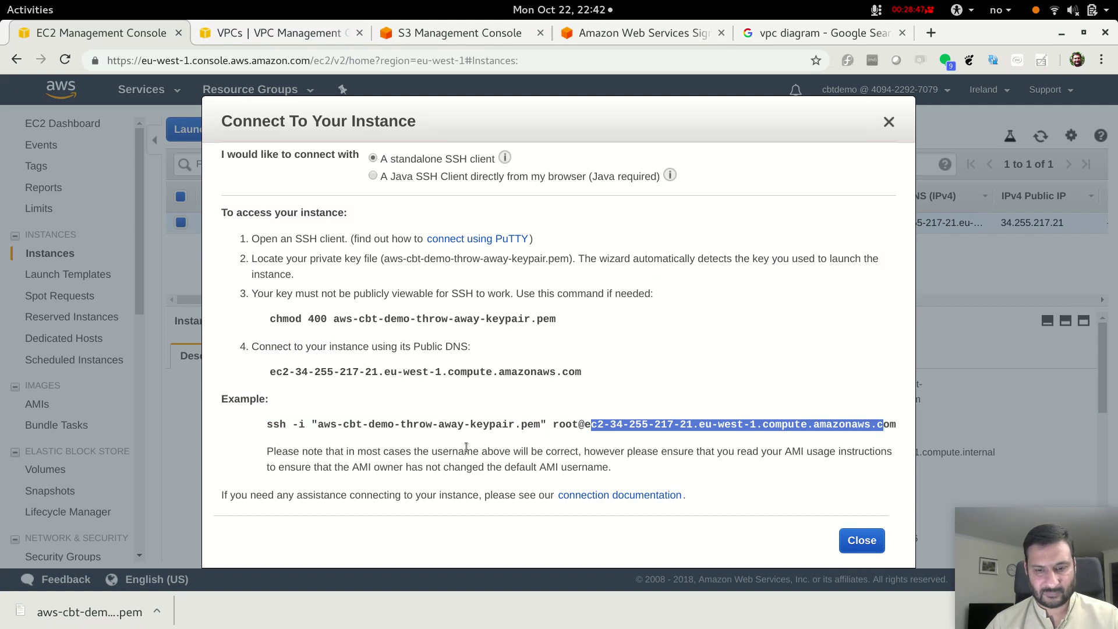
pyautogui.click(641, 437)
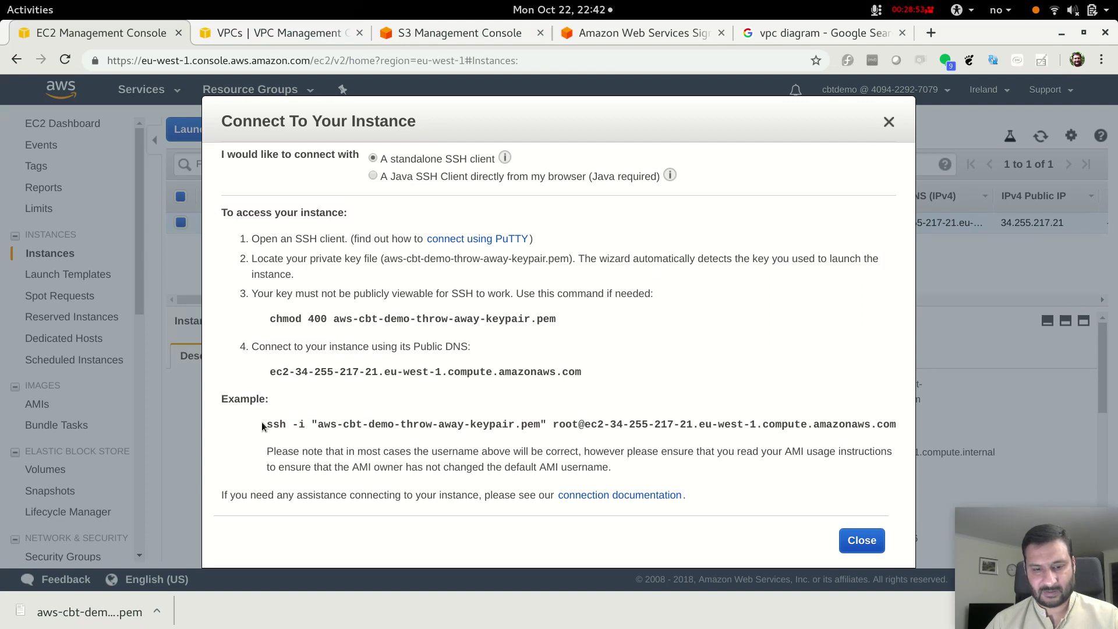
# Step: Copy the complete example ssh command from the connection instructions and close the dialog
pyautogui.moveTo(266, 425); pyautogui.dragTo(895, 423)
pyautogui.rightClick(877, 425)
pyautogui.click(879, 434)
pyautogui.click(862, 540)
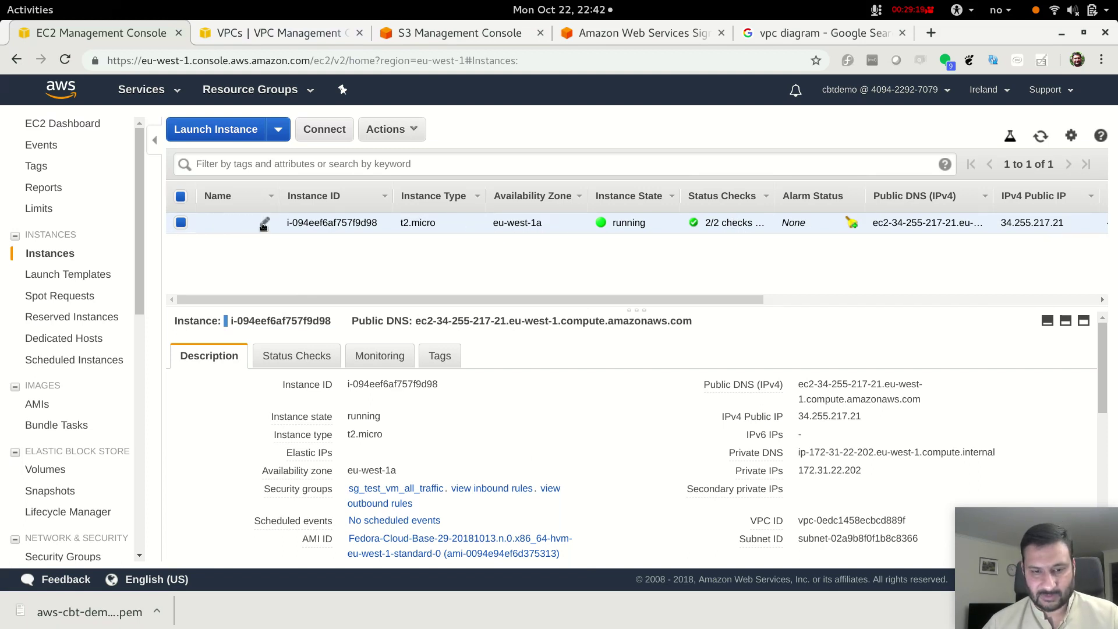
# Step: Name the running t2.micro instance test-web-vm and check its instance ID
pyautogui.click(264, 222)
pyautogui.click(371, 266)
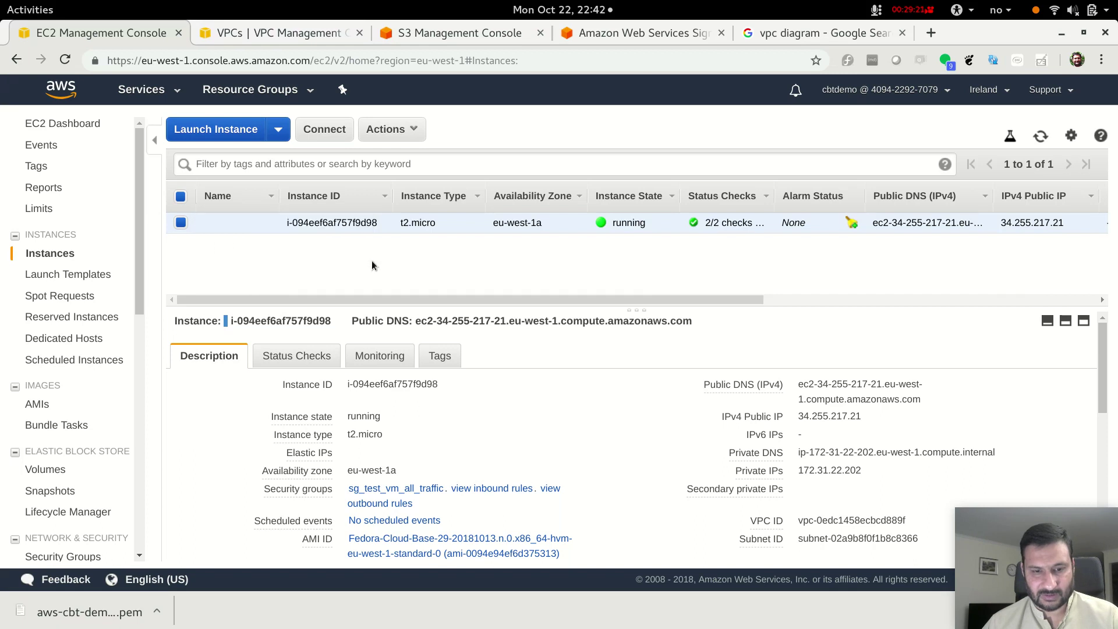
pyautogui.click(265, 224)
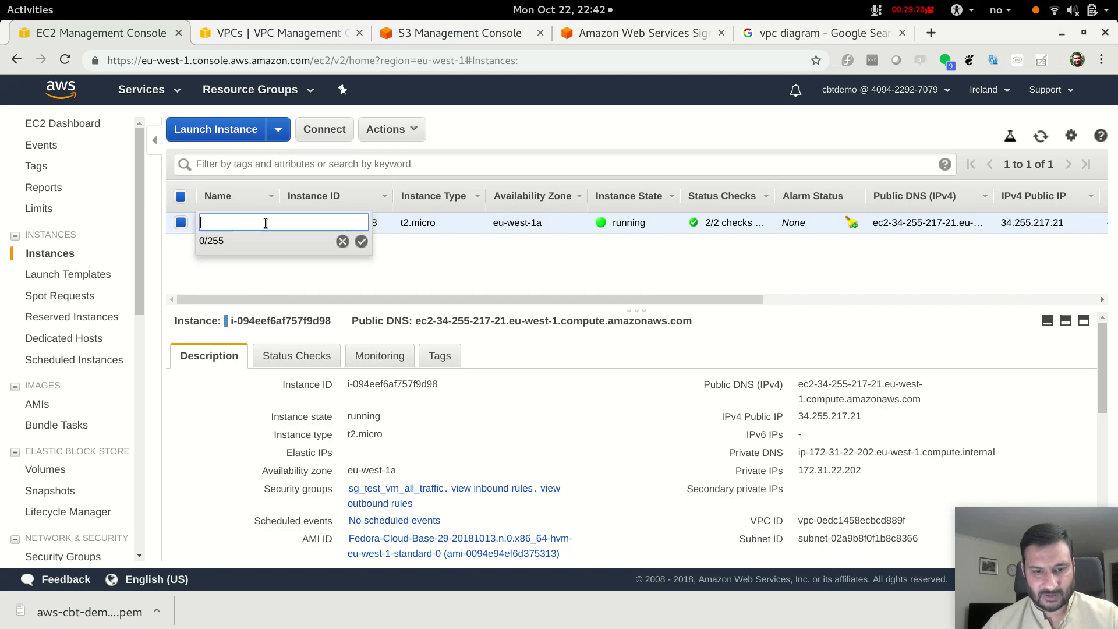
pyautogui.write('test-web-')
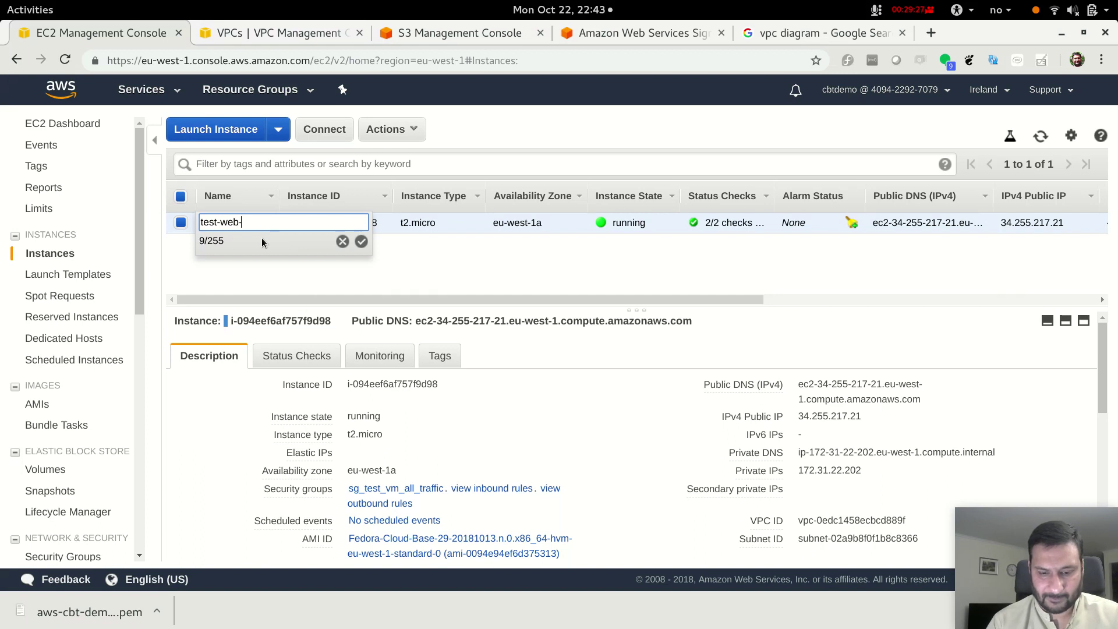
pyautogui.write('vm')
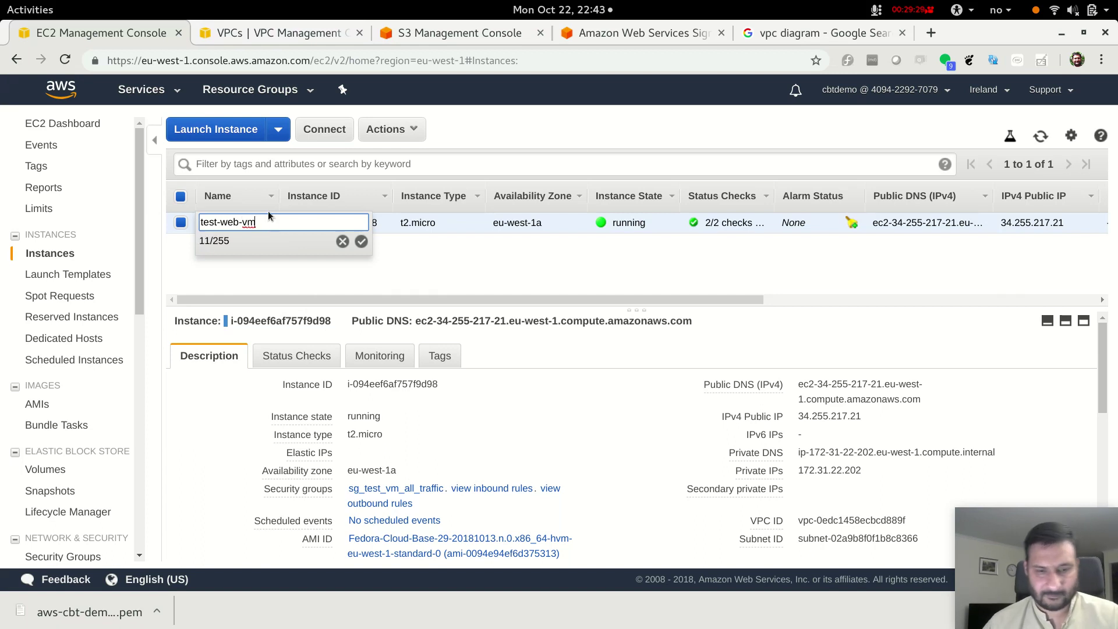
pyautogui.click(361, 241)
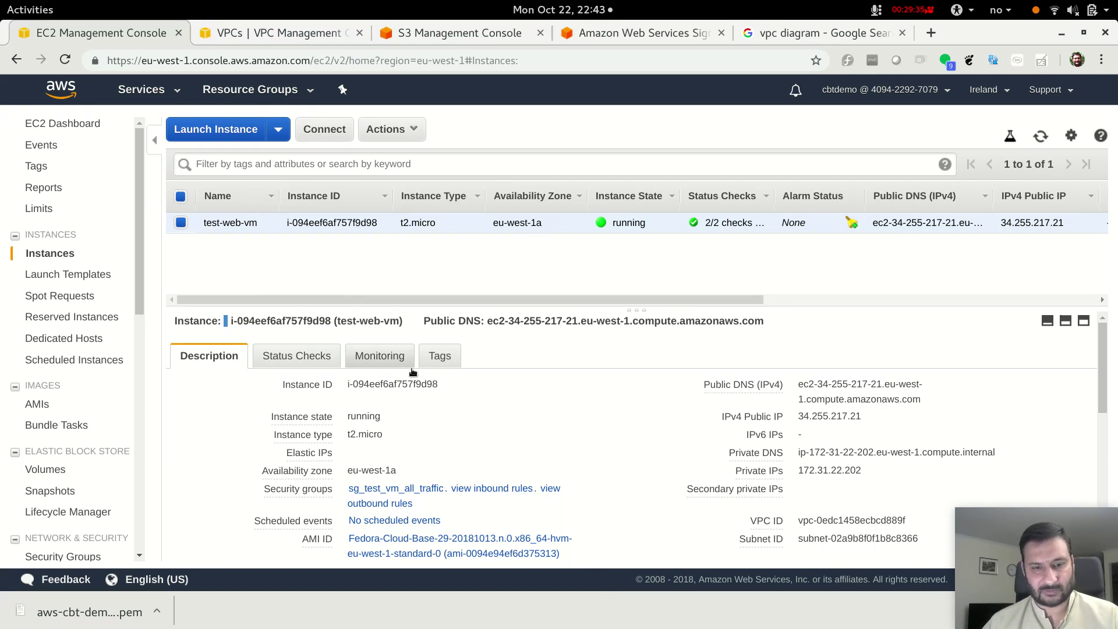
pyautogui.doubleClick(309, 222)
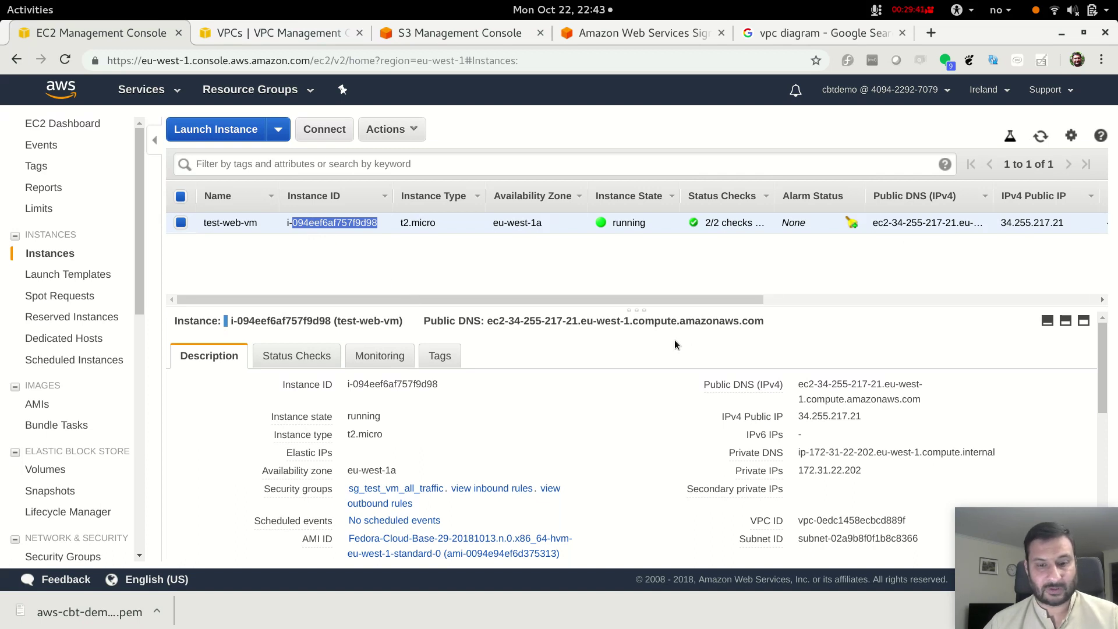
pyautogui.hotkey('alt', 'Tab')
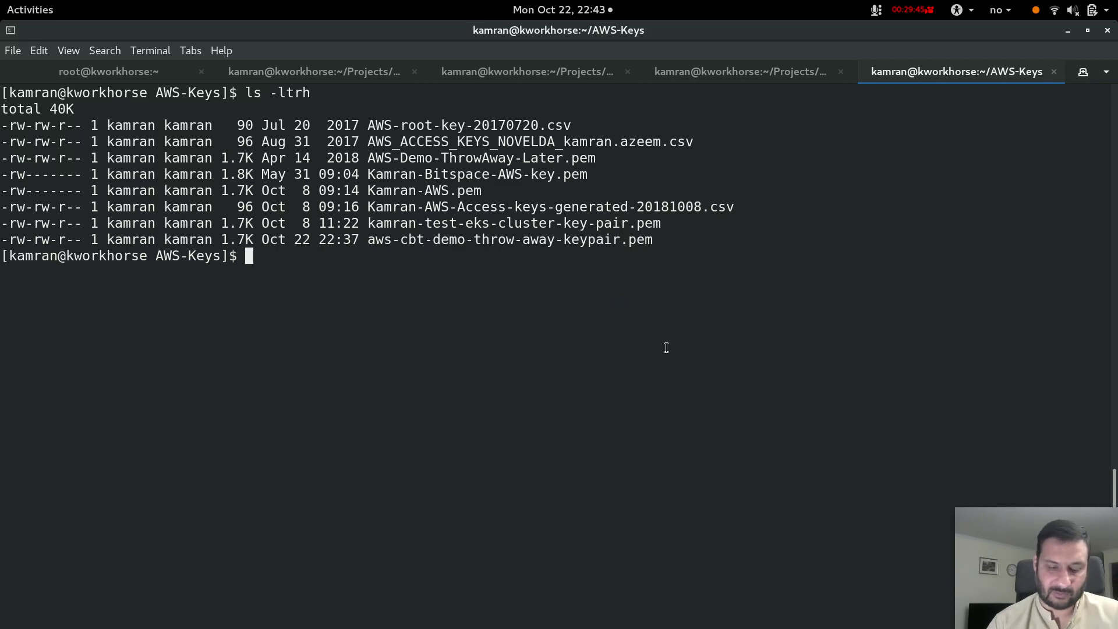
pyautogui.hotkey('ctrl', 'shift', 'v')
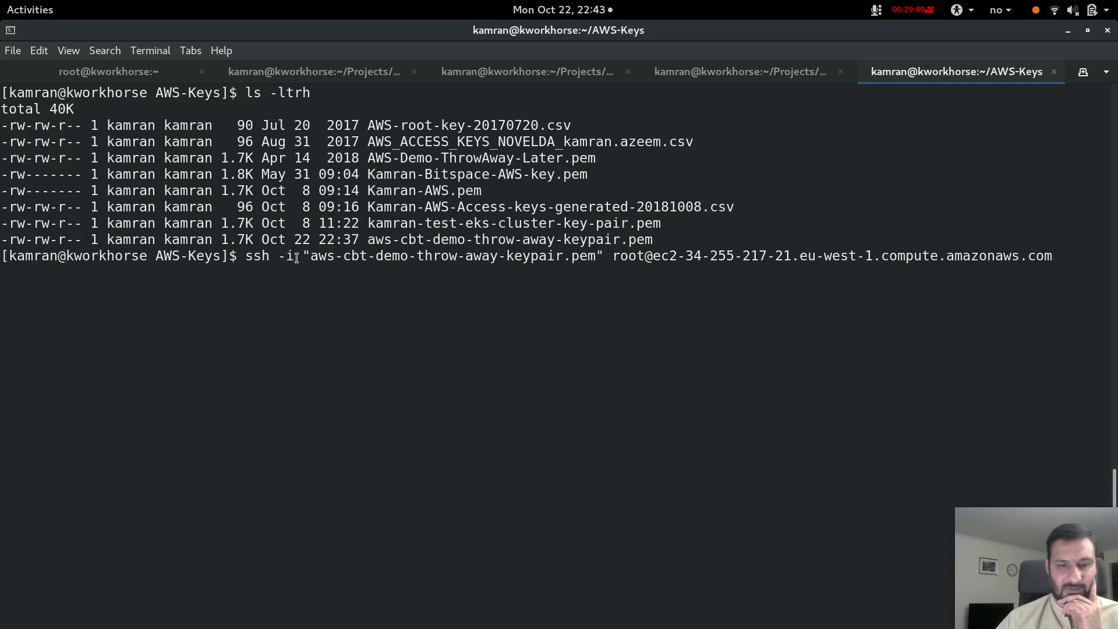
pyautogui.moveTo(303, 258); pyautogui.dragTo(604, 259)
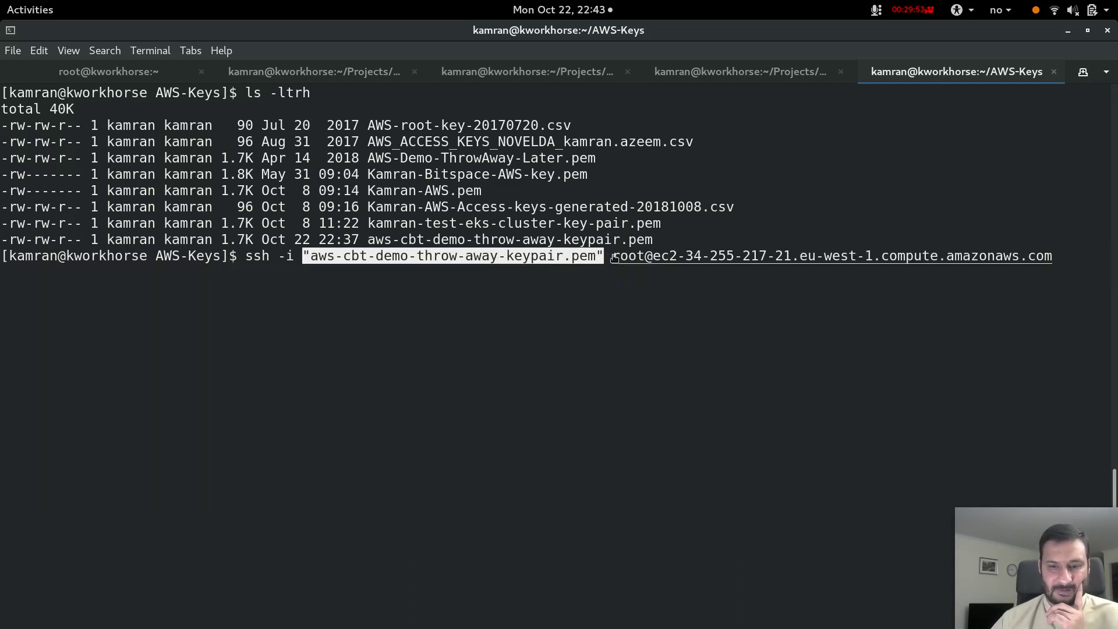
pyautogui.click(1040, 305)
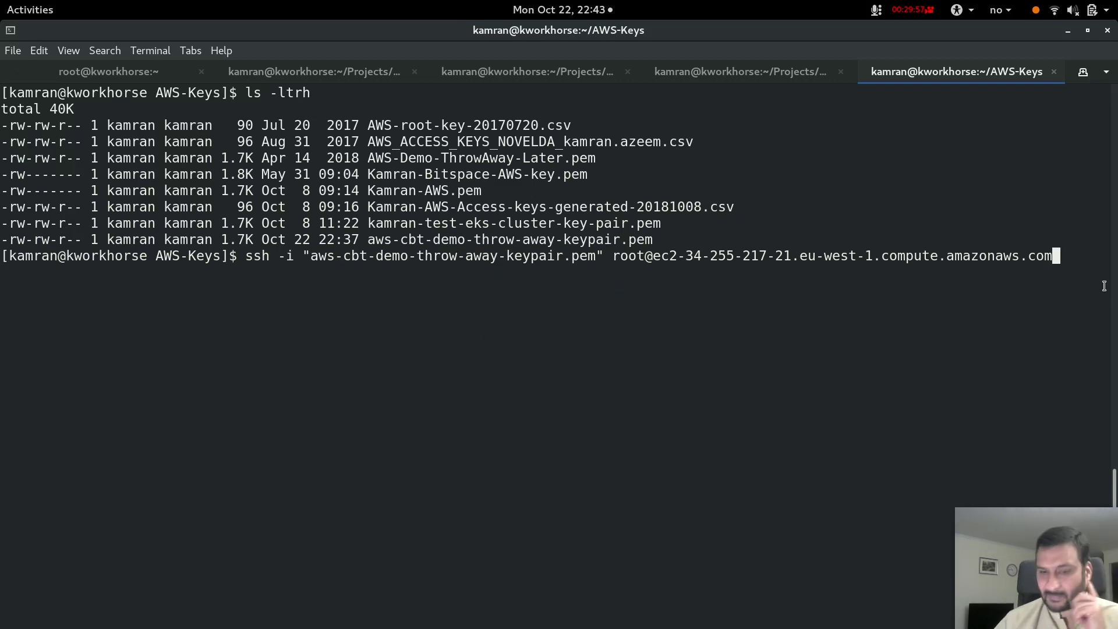
pyautogui.press('Return')
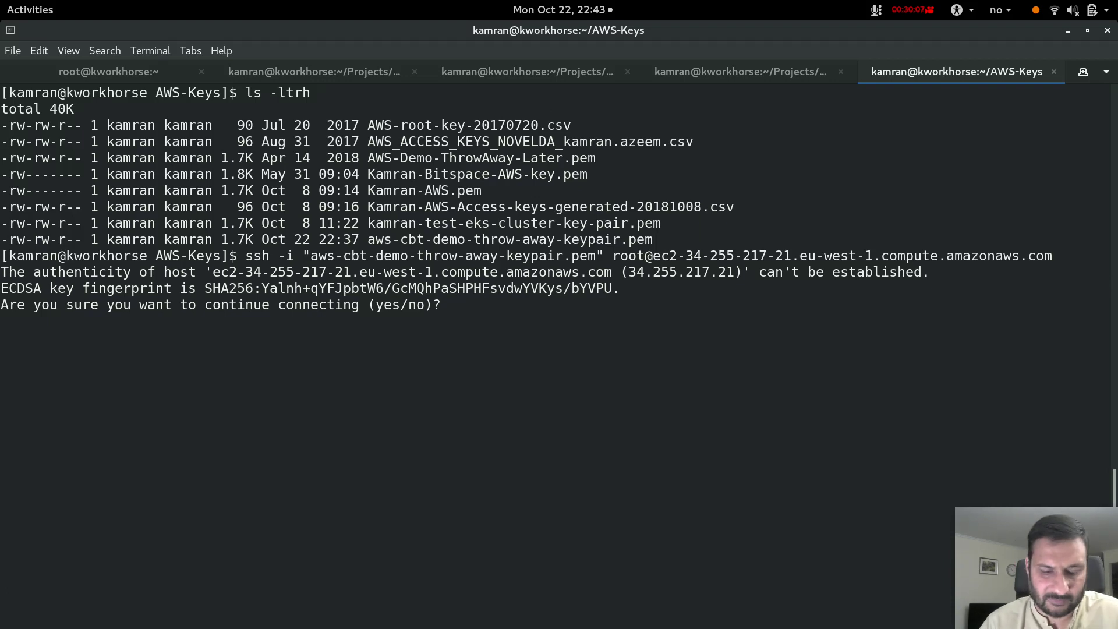
pyautogui.write('yes')
pyautogui.press('Return')
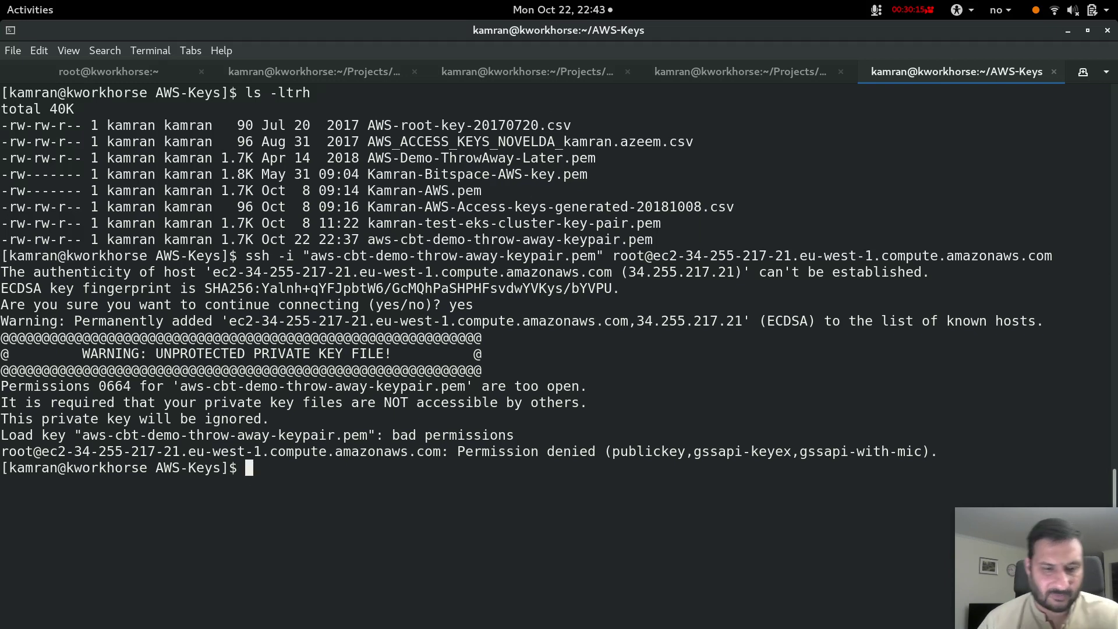
# Step: Examine the line about the key file's permissions in the ssh output and switch back to the EC2 console in Chrome
pyautogui.tripleClick(501, 385)
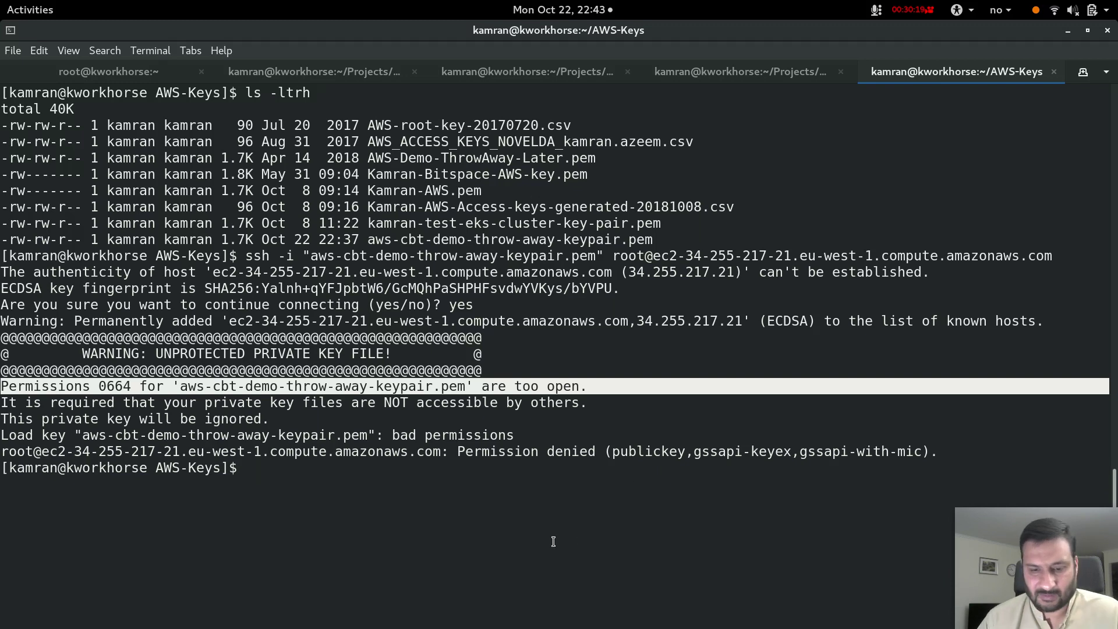
pyautogui.hotkey('alt', 'Tab')
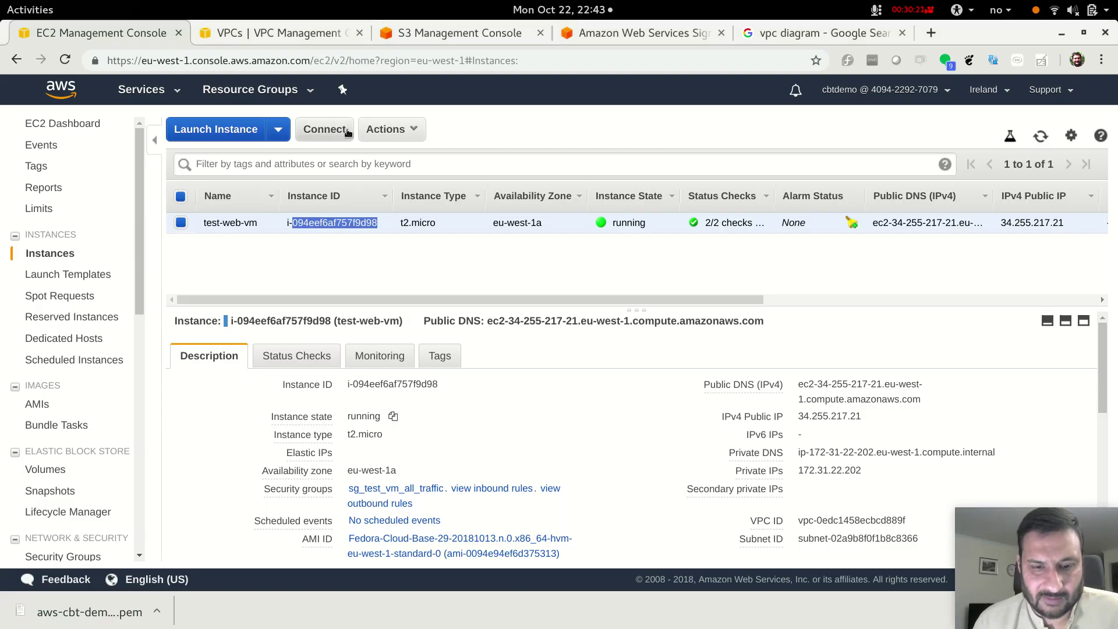
# Step: Open the connection instructions for test-web-vm, check the key file permissions instruction and close the dialog
pyautogui.click(330, 130)
pyautogui.moveTo(308, 318); pyautogui.dragTo(333, 318)
pyautogui.press('Escape')
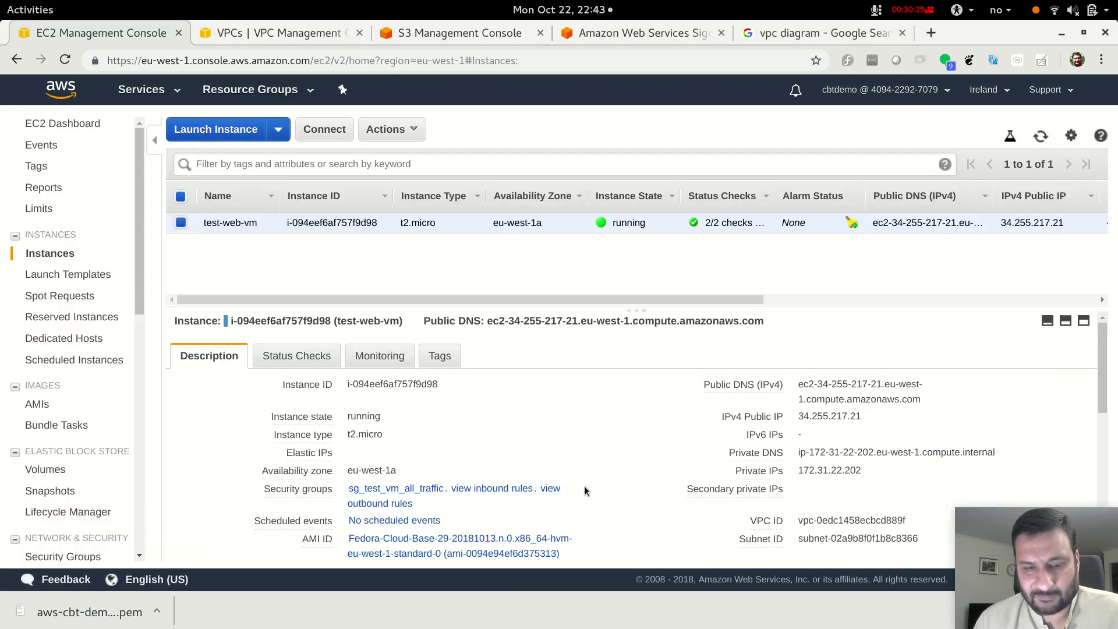
# Step: Switch to the terminal and restrict the key file's permissions with chmod 0400 aws-cbt-demo-throw-away-keypair.pem
pyautogui.hotkey('alt', 'Tab')
pyautogui.write('ch')
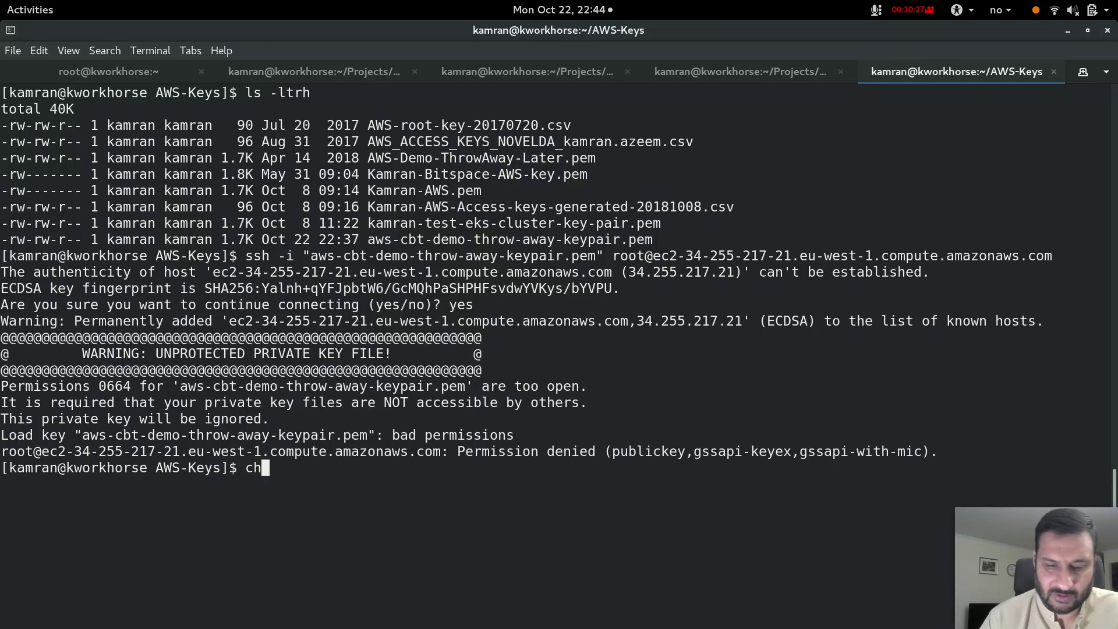
pyautogui.write('mod ')
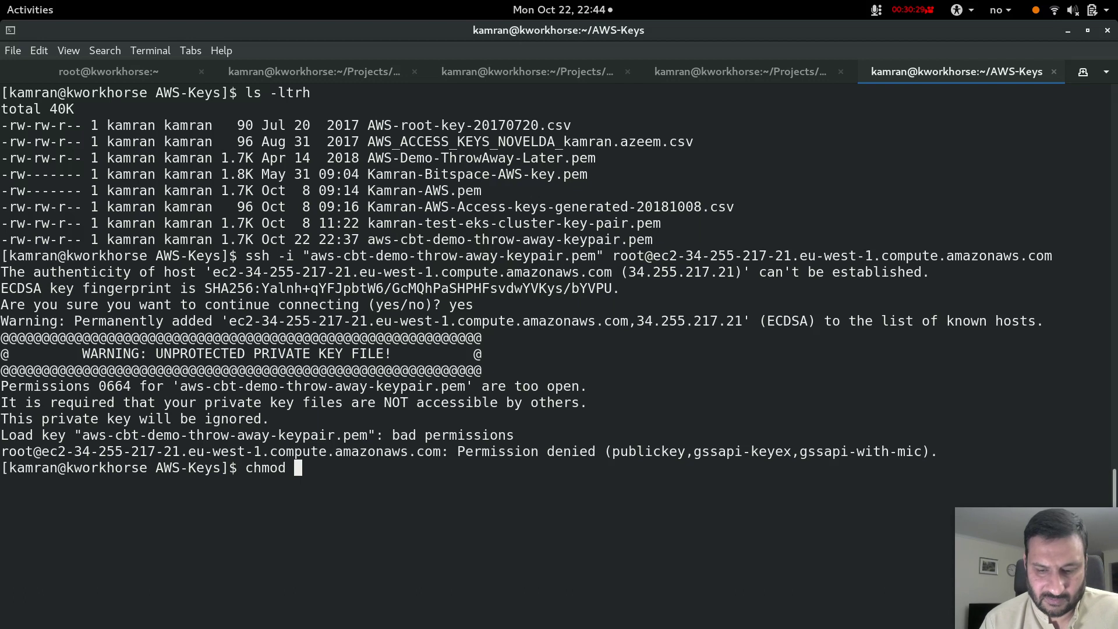
pyautogui.write('0400')
pyautogui.press('Left')
pyautogui.press('Left')
pyautogui.press('Left')
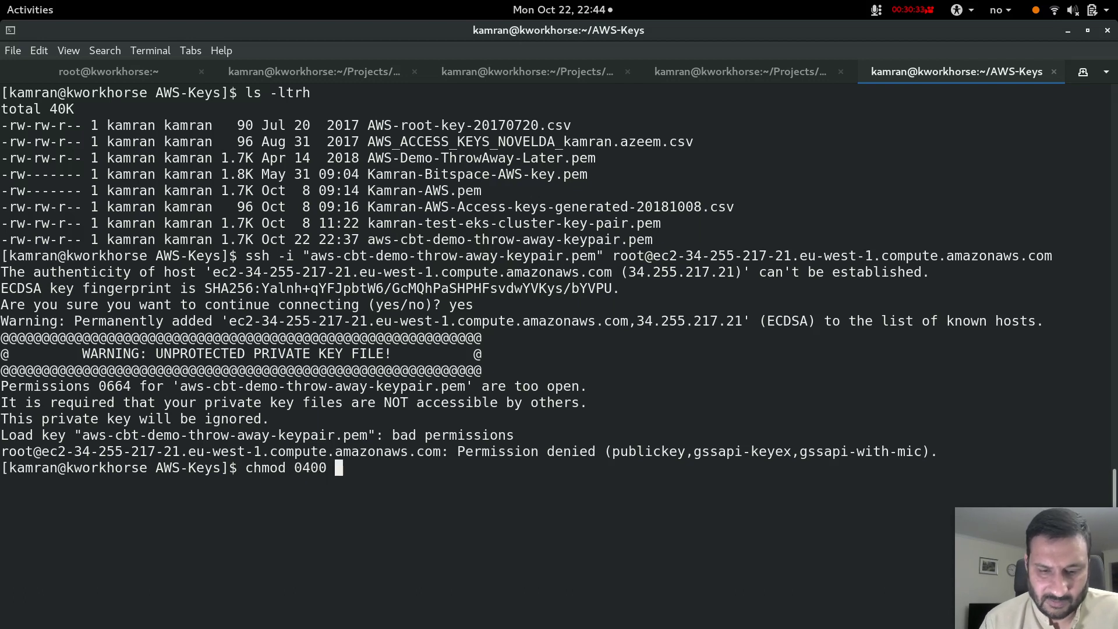
pyautogui.write('aws')
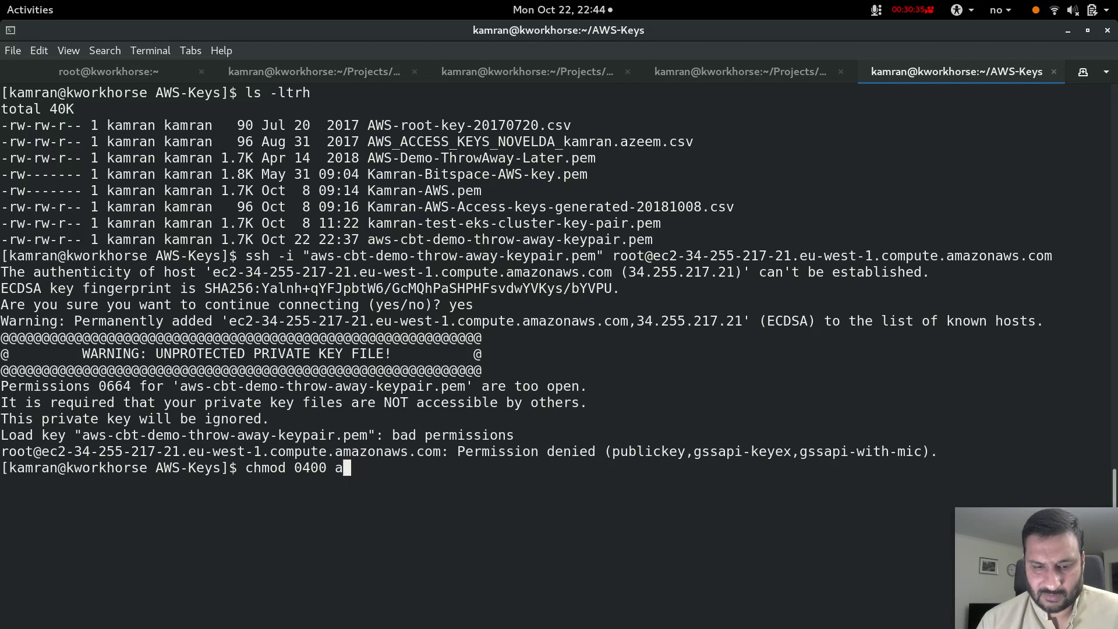
pyautogui.press('Tab')
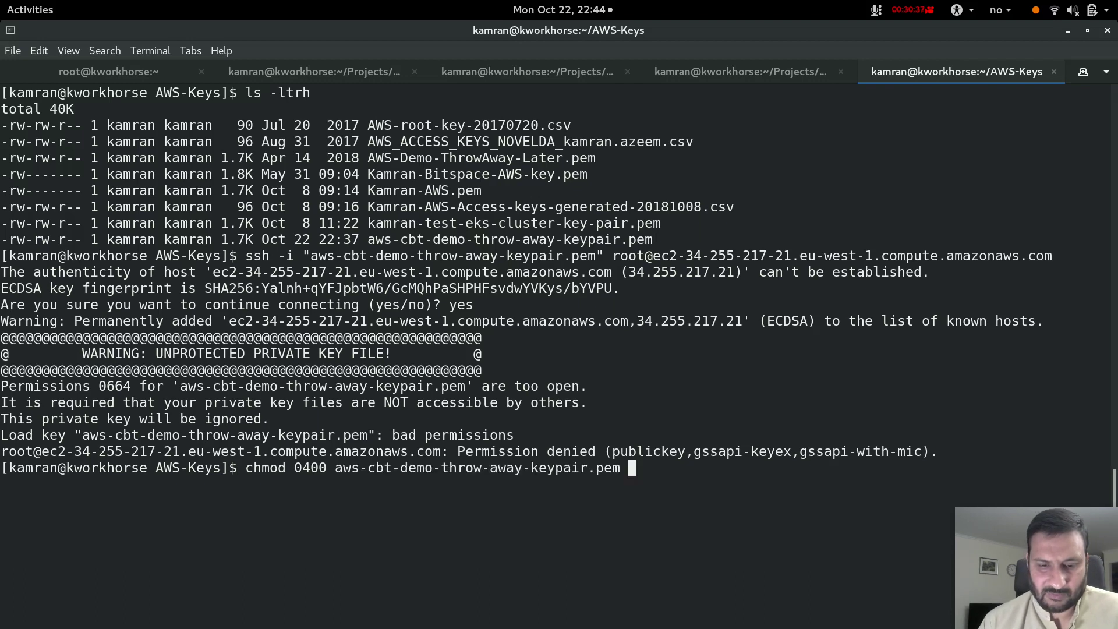
pyautogui.press('Return')
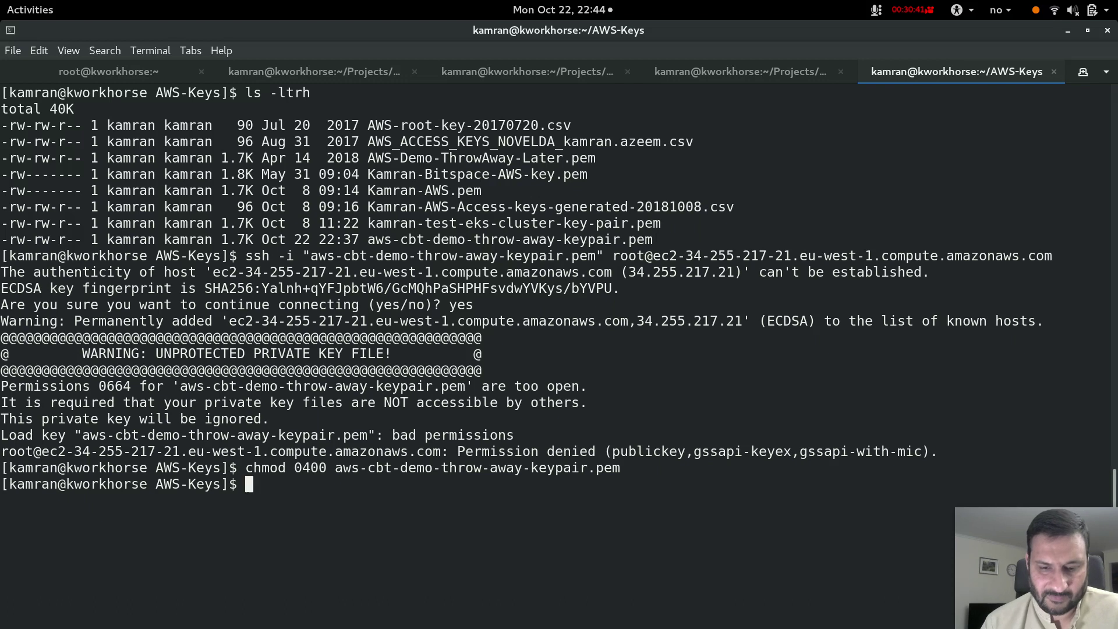
# Step: List the key directory again with ls -ltrh and examine the permissions of aws-cbt-demo-throw-away-keypair.pem
pyautogui.press('Up')
pyautogui.press('Up')
pyautogui.press('Up')
pyautogui.press('Return')
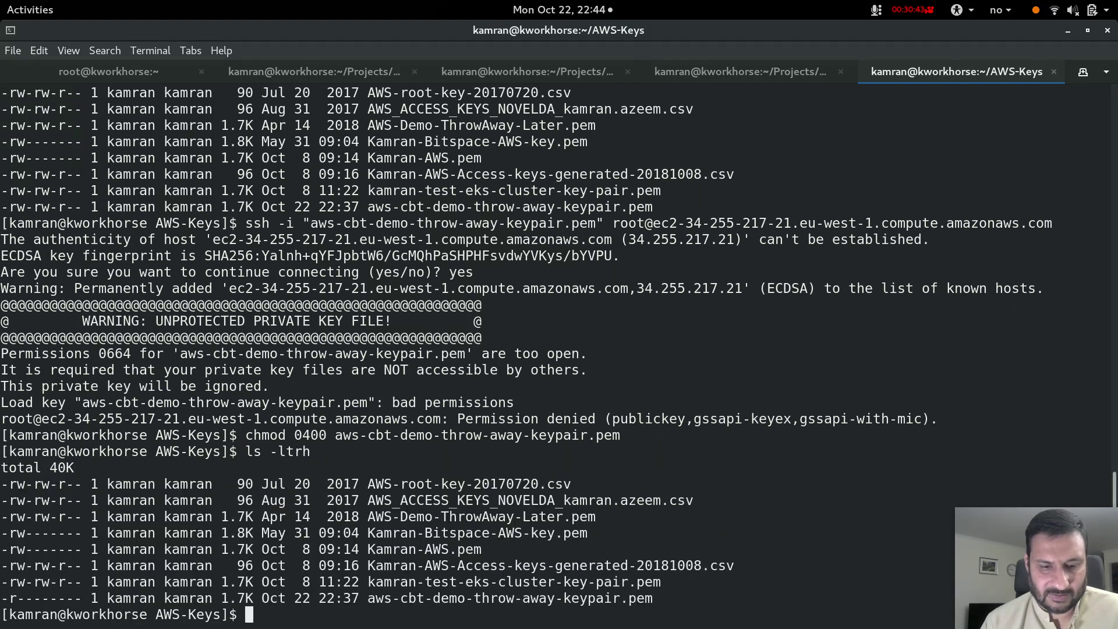
pyautogui.tripleClick(175, 598)
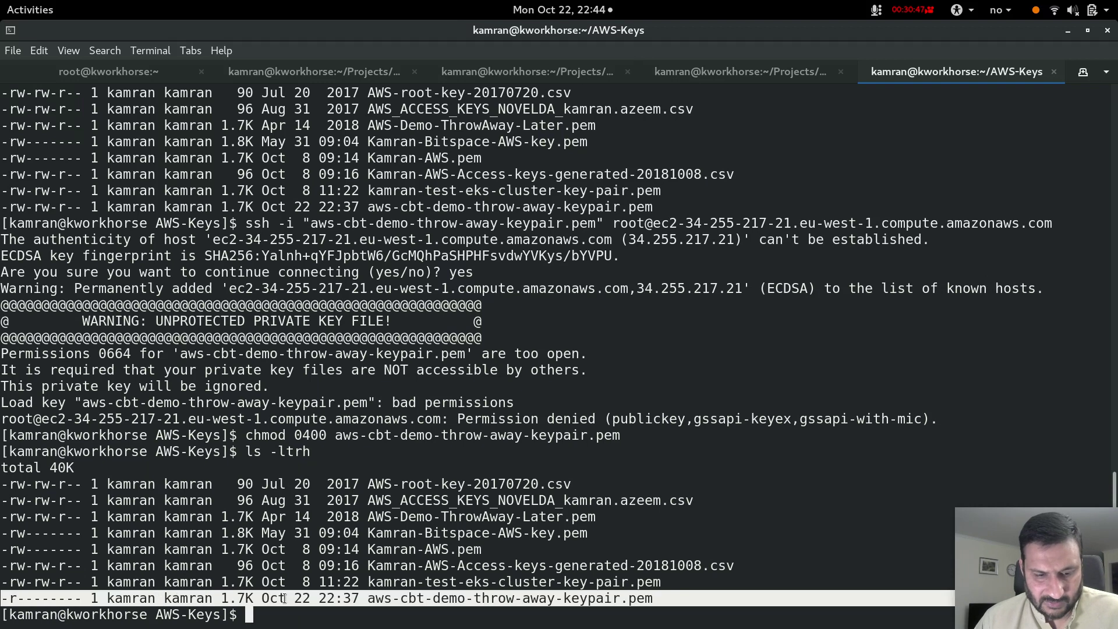
pyautogui.click(402, 542)
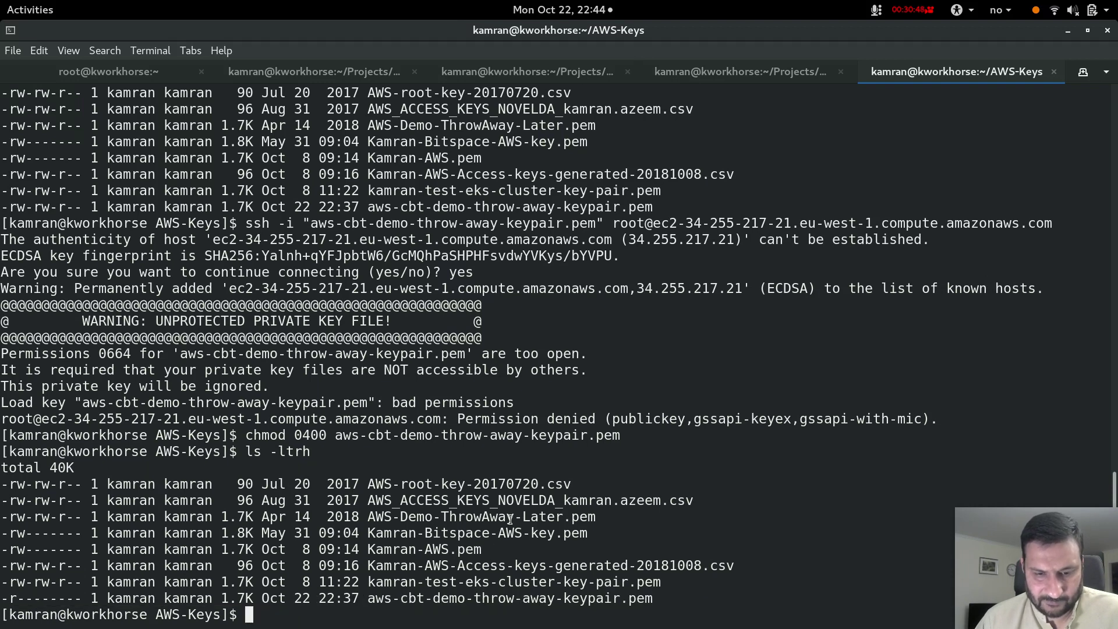
pyautogui.click(734, 454)
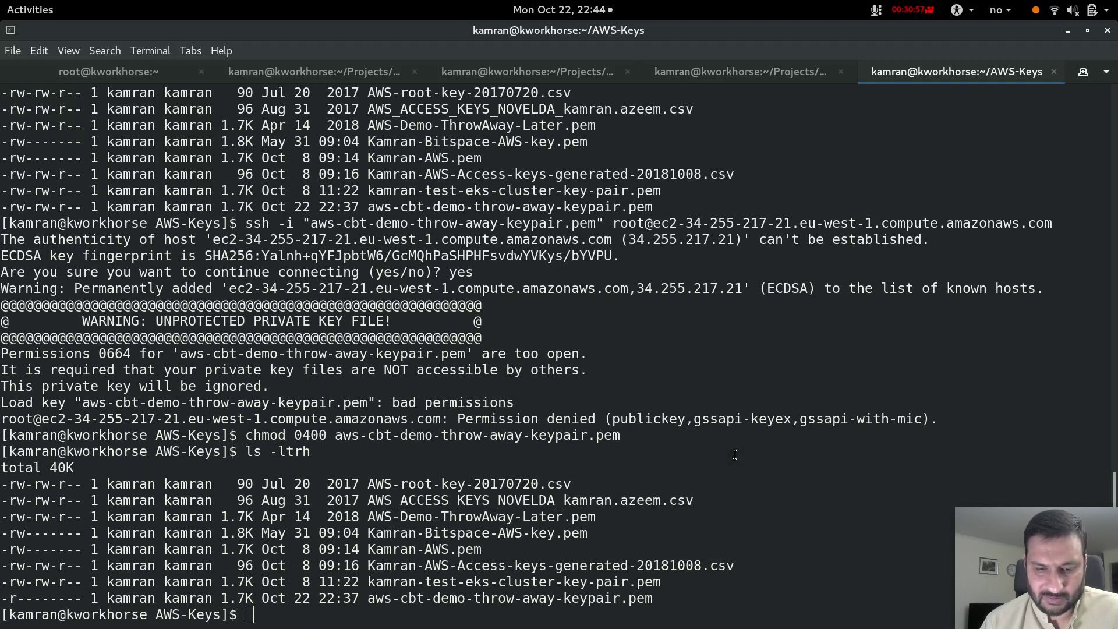
pyautogui.hotkey('ctrl', 'l')
pyautogui.press('Up')
pyautogui.press('Up')
pyautogui.press('Up')
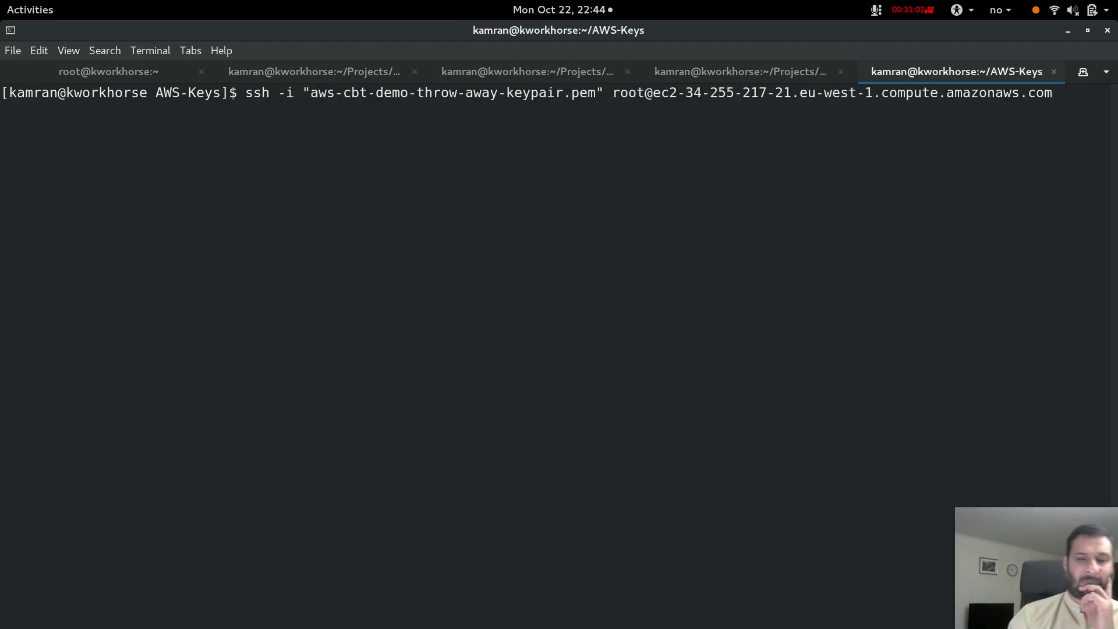
pyautogui.press('Return')
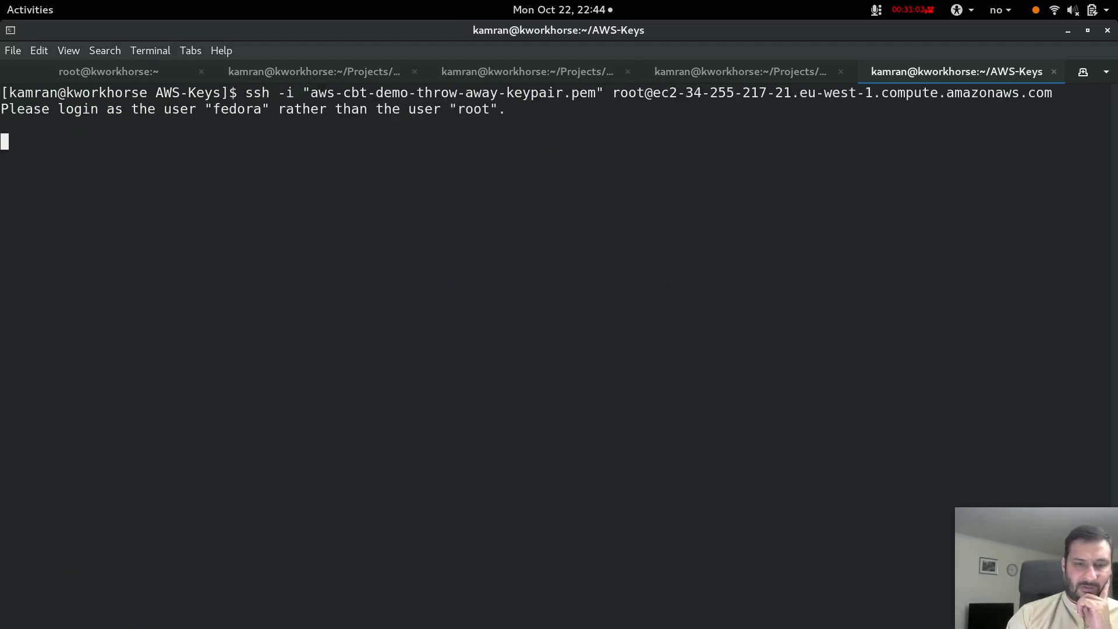